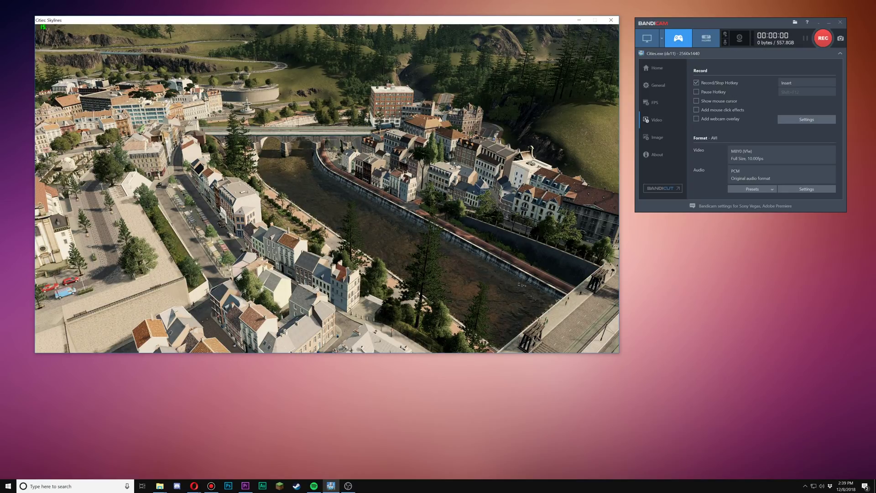
Move the overlapping window off the desktop, open Bandicam's video format settings and check the selected external codec
{"action": "key", "text": "alt+Tab"}
{"action": "left_click_drag", "start_coordinate": [540, 173], "coordinate": [875, 178]}
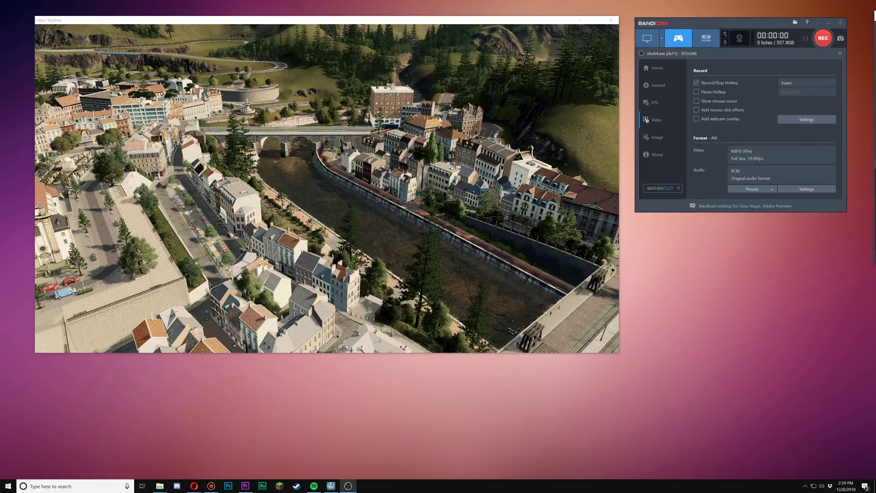
{"action": "left_click", "coordinate": [800, 189]}
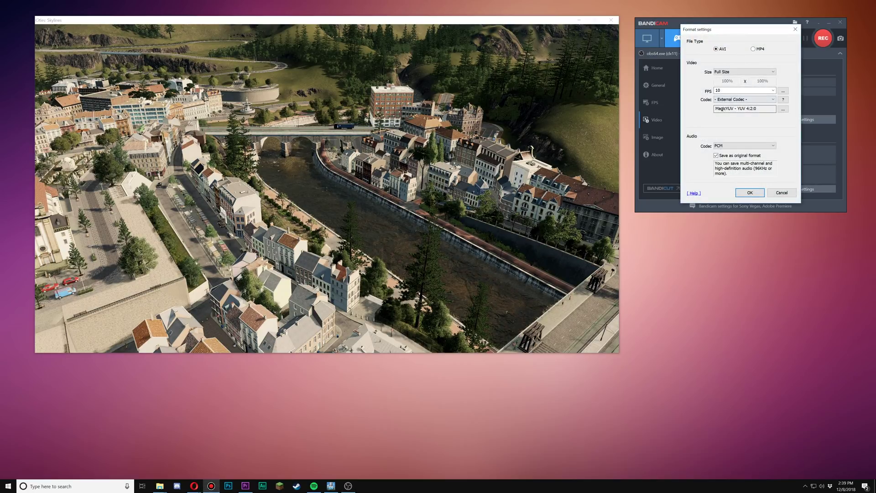
{"action": "left_click_drag", "start_coordinate": [715, 109], "coordinate": [759, 110]}
{"action": "left_click", "coordinate": [760, 110]}
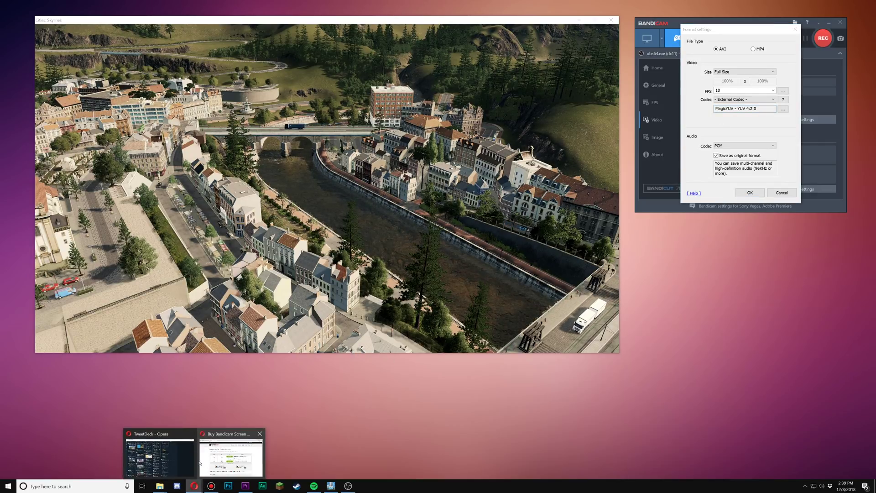
In Opera, check the Bandicam 1-PC licence price and bring up the MagicYUV pricing page
{"action": "left_click", "coordinate": [381, 322]}
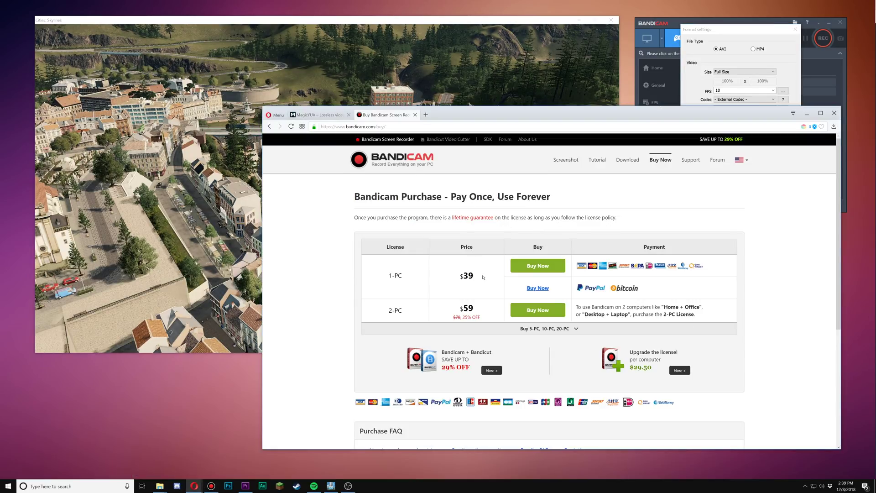
{"action": "double_click", "coordinate": [468, 278]}
{"action": "left_click", "coordinate": [470, 283]}
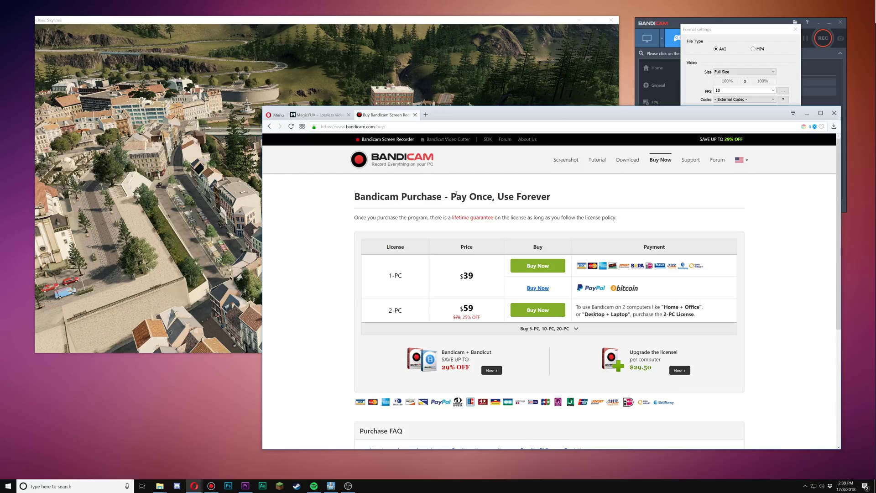
{"action": "key", "text": "ctrl+Tab"}
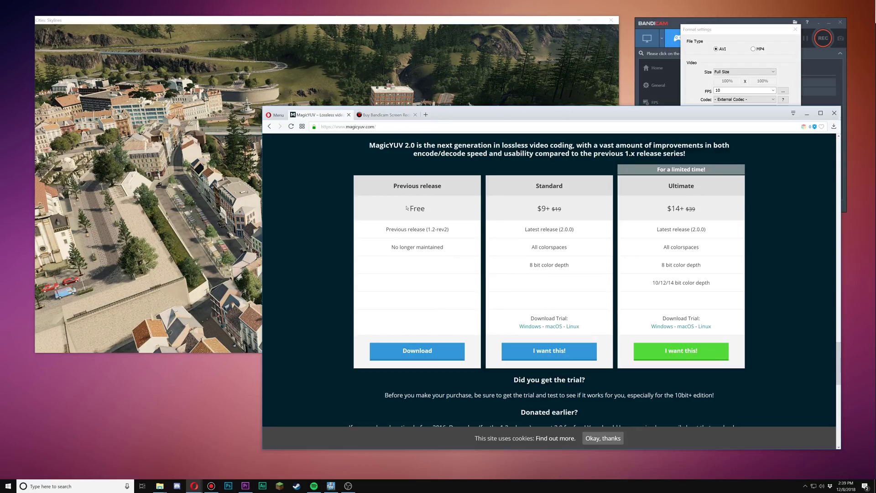
Back in Bandicam, try the MP4 file type and check which video codecs it offers
{"action": "left_click", "coordinate": [673, 85]}
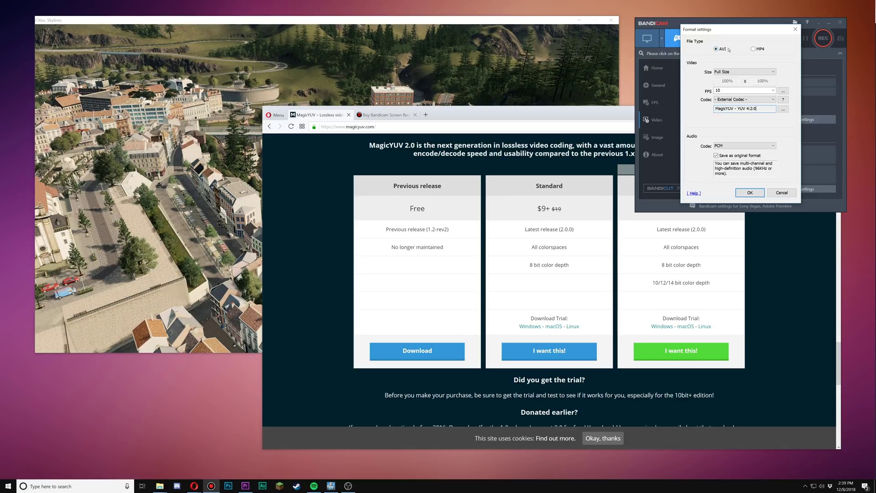
{"action": "left_click", "coordinate": [761, 48]}
{"action": "left_click", "coordinate": [760, 99]}
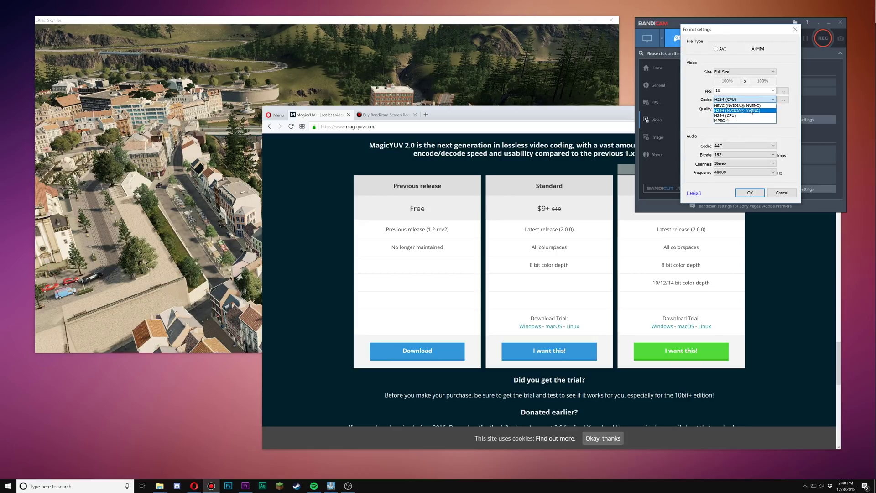
Set the file type to AVI with the external codec MagicYUV - YUV 4:2:0 and PCM audio in its original format
{"action": "left_click", "coordinate": [716, 49]}
{"action": "left_click", "coordinate": [716, 49]}
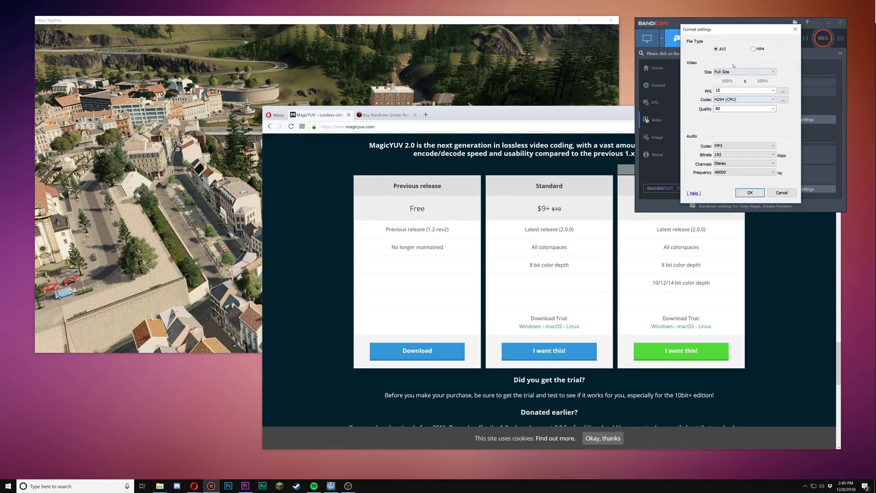
{"action": "left_click", "coordinate": [738, 100]}
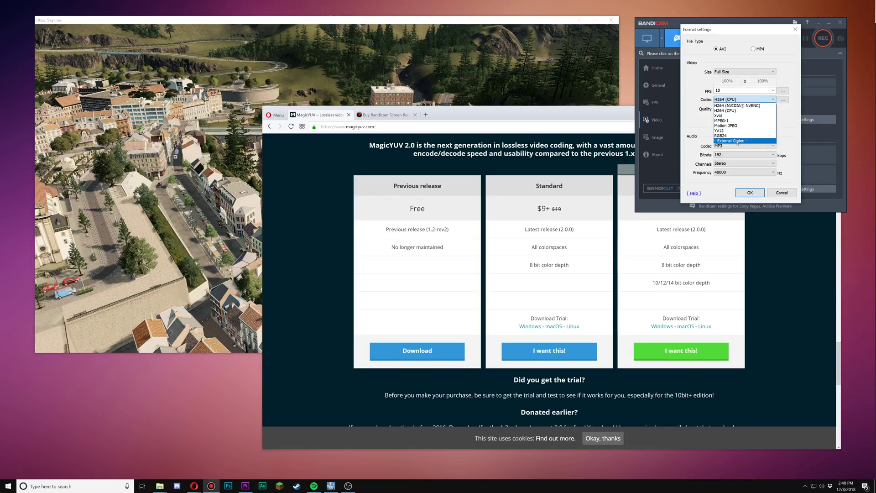
{"action": "left_click", "coordinate": [732, 120]}
{"action": "left_click", "coordinate": [784, 109]}
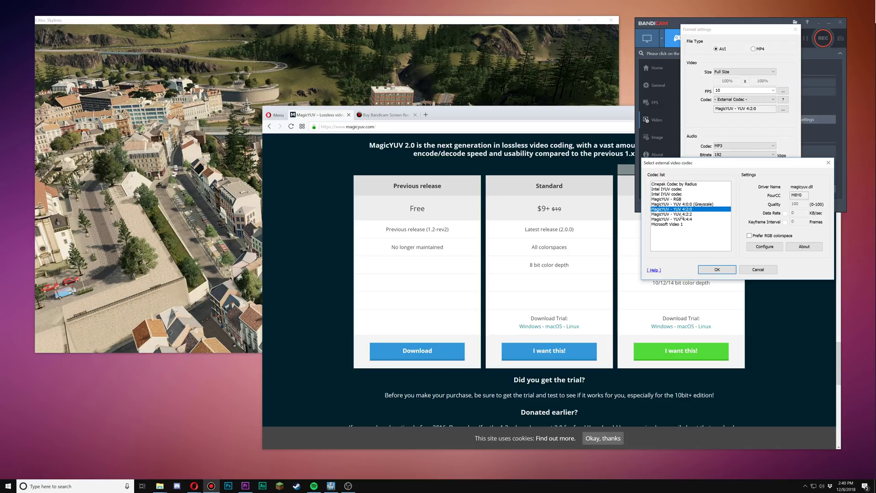
{"action": "left_click", "coordinate": [756, 269]}
{"action": "left_click", "coordinate": [742, 146]}
{"action": "left_click", "coordinate": [740, 155]}
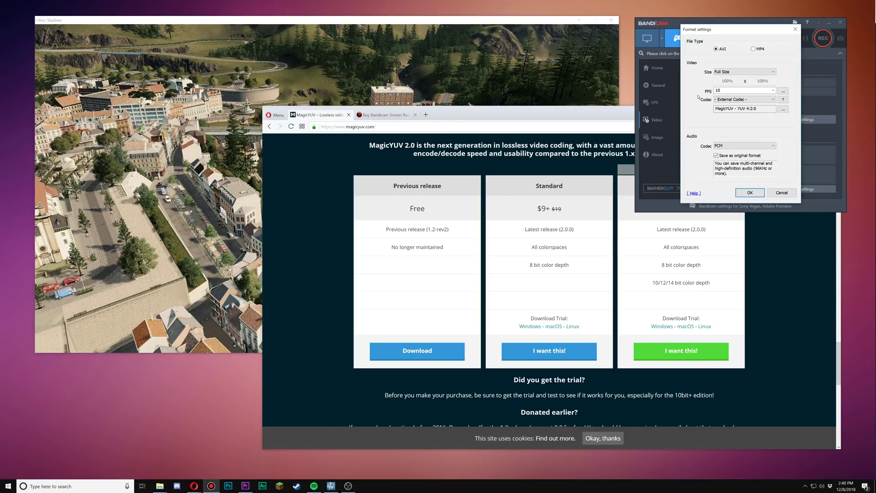
Return to the MagicYUV site and review its uses, supported platforms, speed benchmarks, features and pricing
{"action": "left_click", "coordinate": [486, 191]}
{"action": "scroll", "coordinate": [486, 192], "scroll_direction": "up", "scroll_amount": 15}
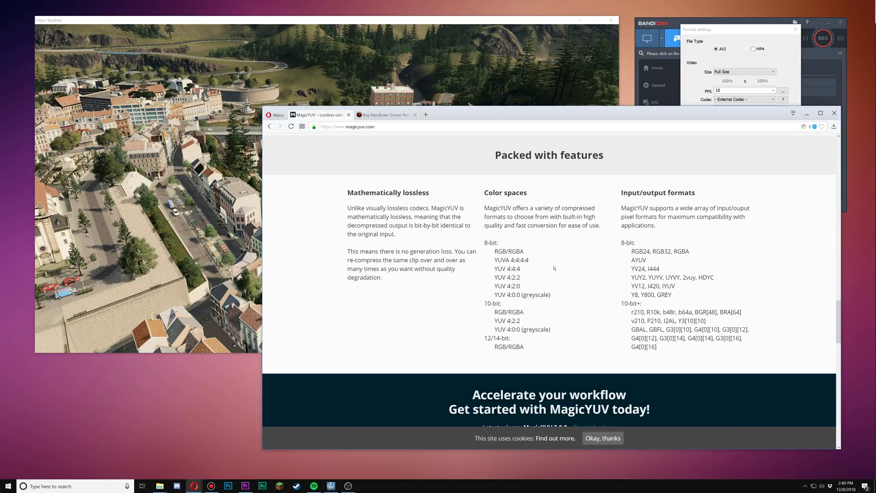
{"action": "scroll", "coordinate": [551, 253], "scroll_direction": "up", "scroll_amount": 14}
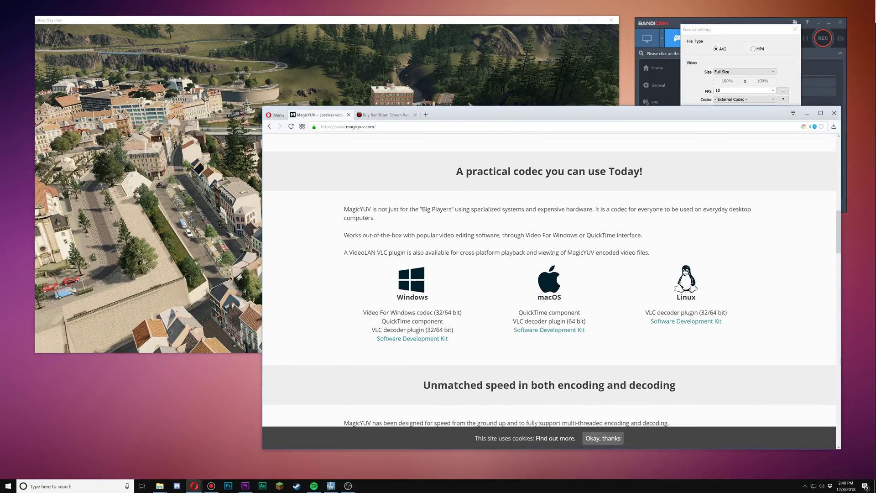
{"action": "scroll", "coordinate": [551, 254], "scroll_direction": "up", "scroll_amount": 3}
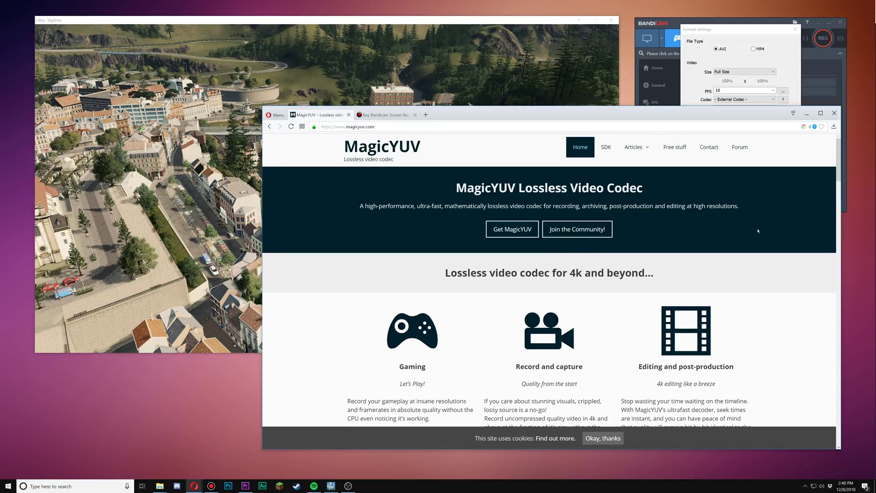
{"action": "scroll", "coordinate": [639, 294], "scroll_direction": "down", "scroll_amount": 6}
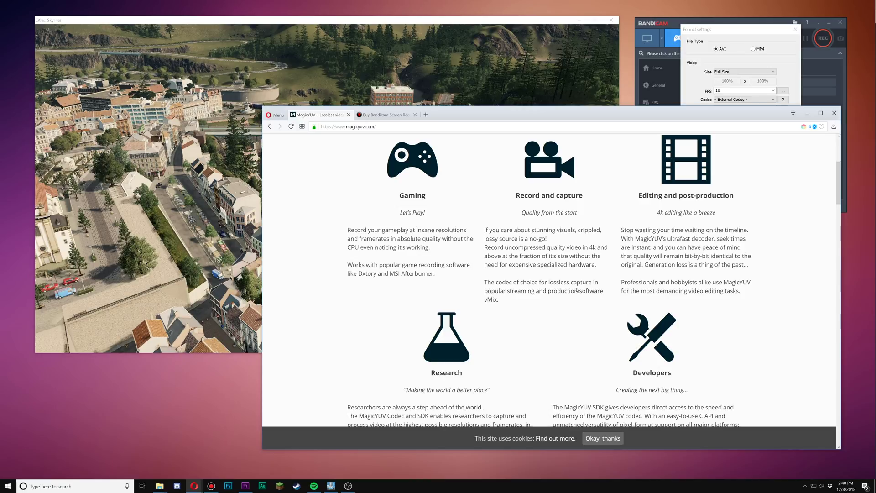
{"action": "scroll", "coordinate": [542, 295], "scroll_direction": "down", "scroll_amount": 9}
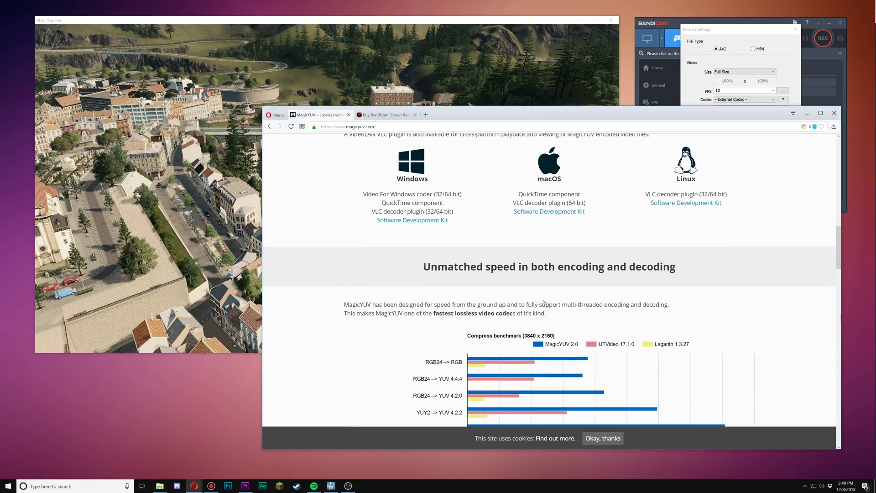
{"action": "scroll", "coordinate": [544, 300], "scroll_direction": "down", "scroll_amount": 3}
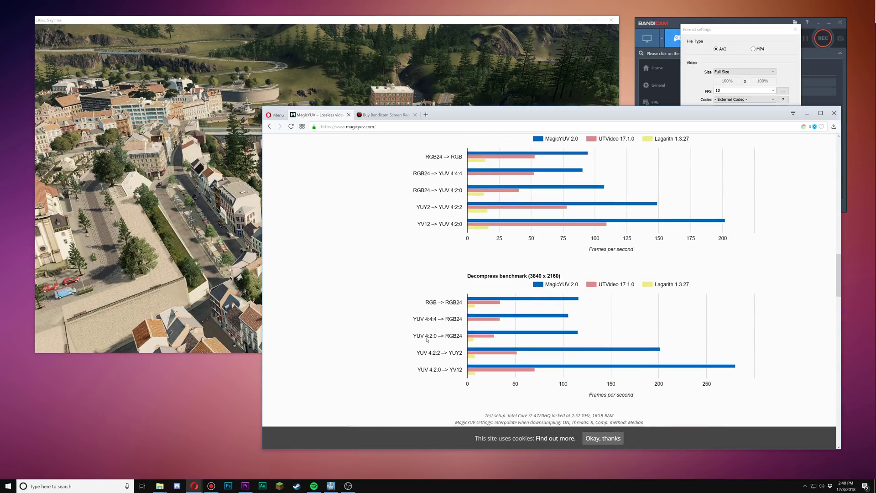
{"action": "scroll", "coordinate": [502, 334], "scroll_direction": "down", "scroll_amount": 3}
{"action": "scroll", "coordinate": [493, 344], "scroll_direction": "down", "scroll_amount": 10}
{"action": "scroll", "coordinate": [581, 241], "scroll_direction": "up", "scroll_amount": 1}
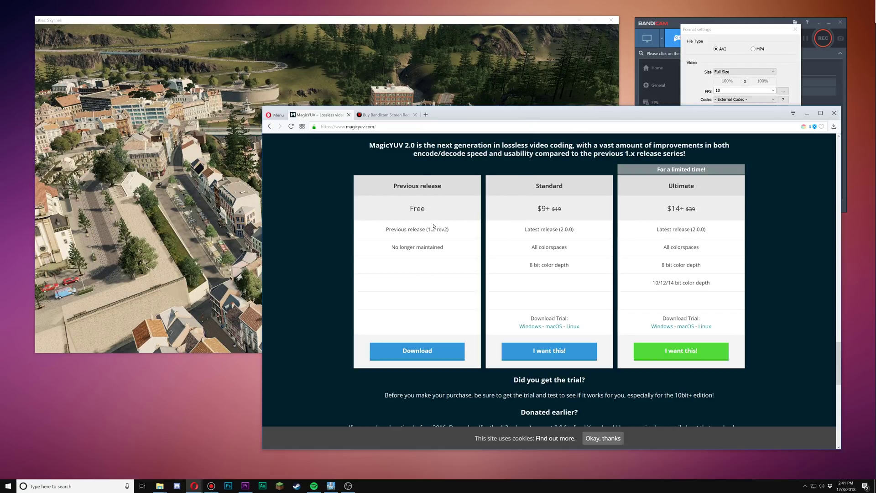
Check the version and price of the previous release in the MagicYUV pricing table
{"action": "left_click_drag", "start_coordinate": [451, 230], "coordinate": [405, 229]}
{"action": "left_click", "coordinate": [459, 232]}
{"action": "double_click", "coordinate": [417, 209]}
{"action": "left_click", "coordinate": [418, 219]}
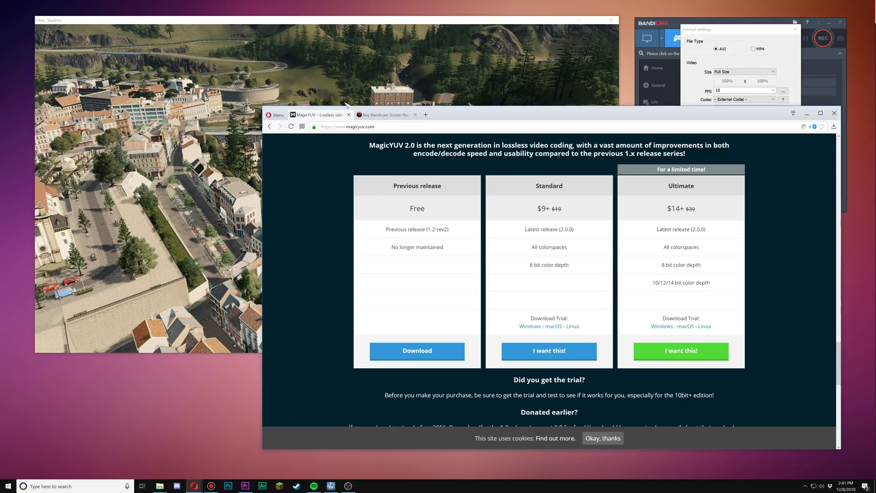
Compare Bandicam's recording FPS setting with the Cities: Skylines frame rate over forested hills and the dense city
{"action": "left_click", "coordinate": [321, 34]}
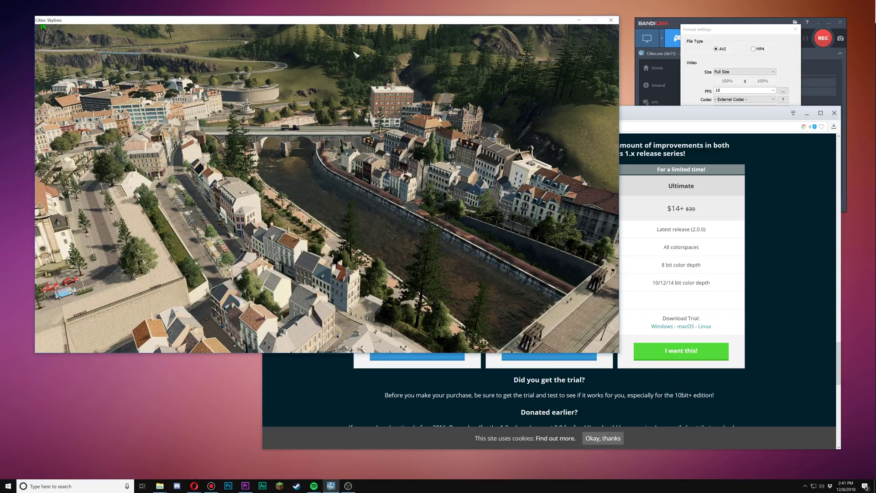
{"action": "key", "text": "alt+Tab"}
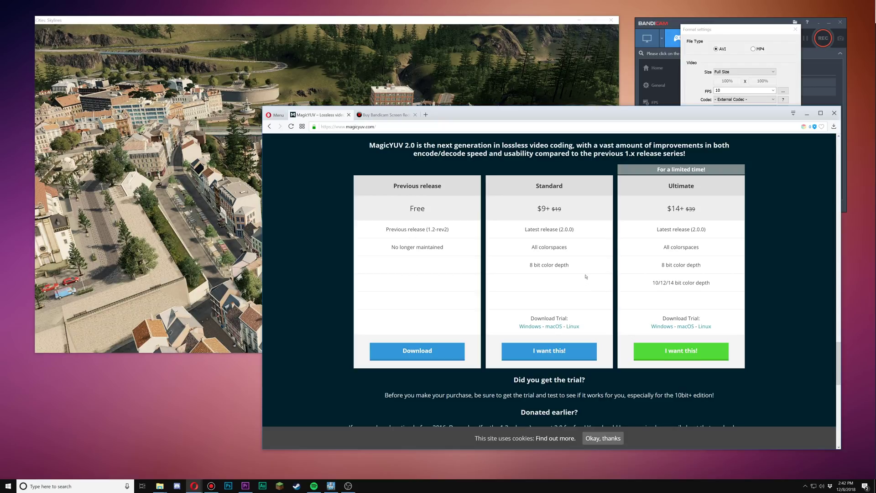
{"action": "left_click", "coordinate": [729, 91]}
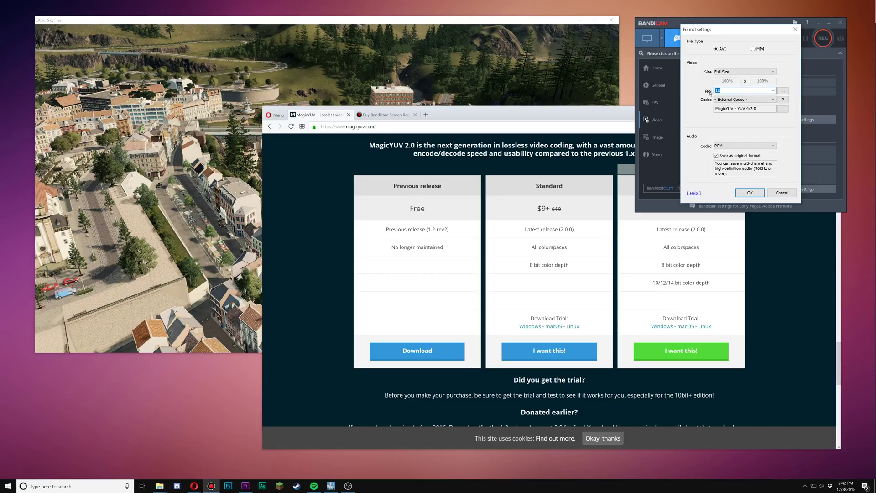
{"action": "left_click", "coordinate": [493, 23]}
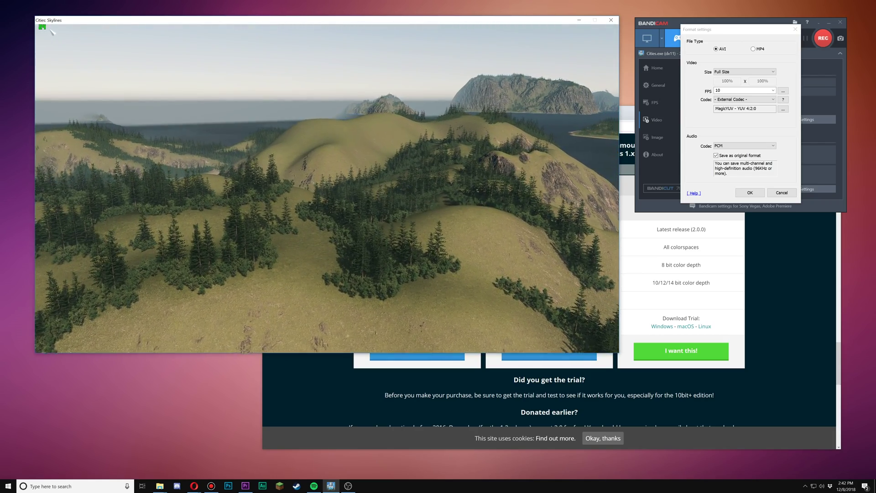
{"action": "scroll", "coordinate": [327, 197], "scroll_direction": "down", "scroll_amount": 10}
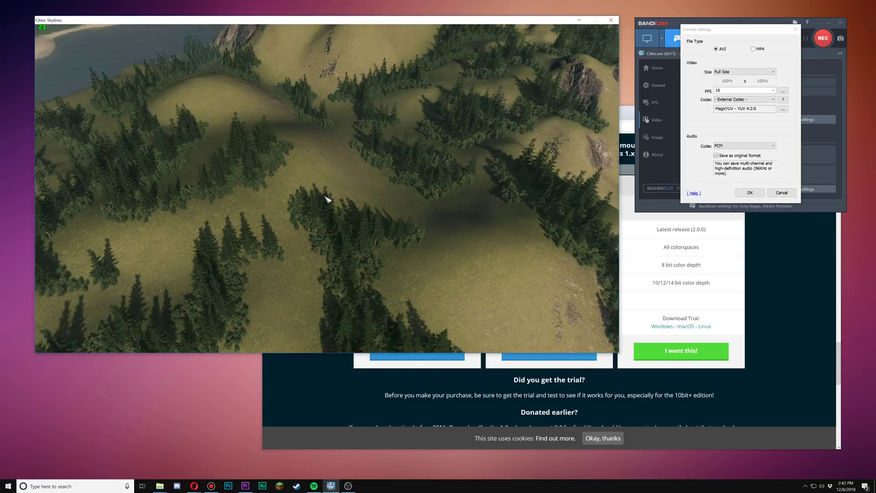
{"action": "key", "text": "a"}
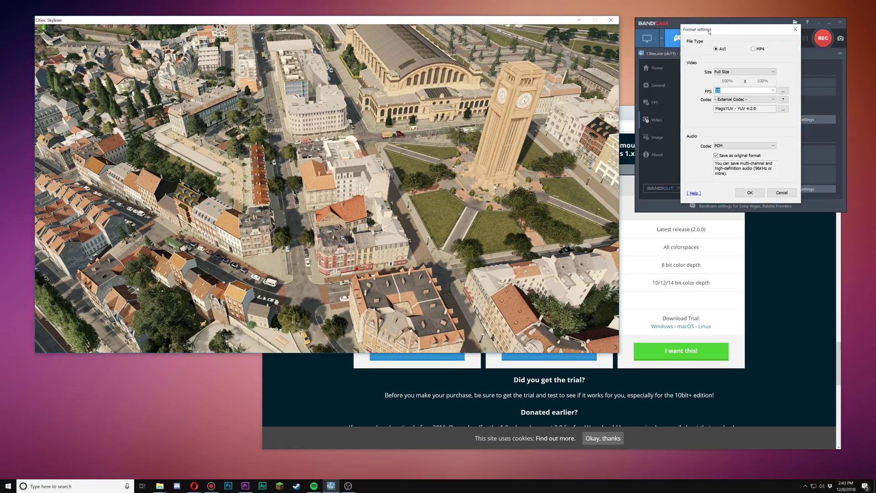
Move the format settings dialog clear of the main Bandicam options and accept the settings with 10 FPS
{"action": "left_click_drag", "start_coordinate": [713, 32], "coordinate": [719, 55]}
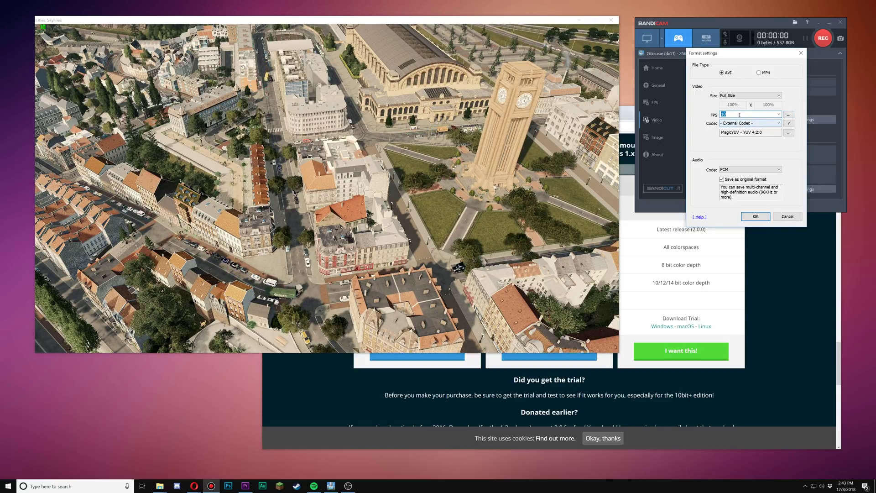
{"action": "left_click_drag", "start_coordinate": [730, 53], "coordinate": [754, 194]}
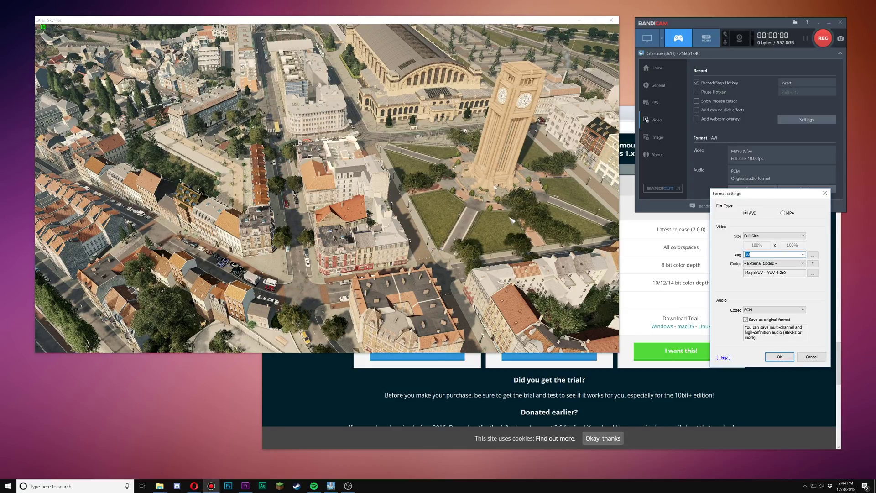
{"action": "left_click", "coordinate": [492, 242]}
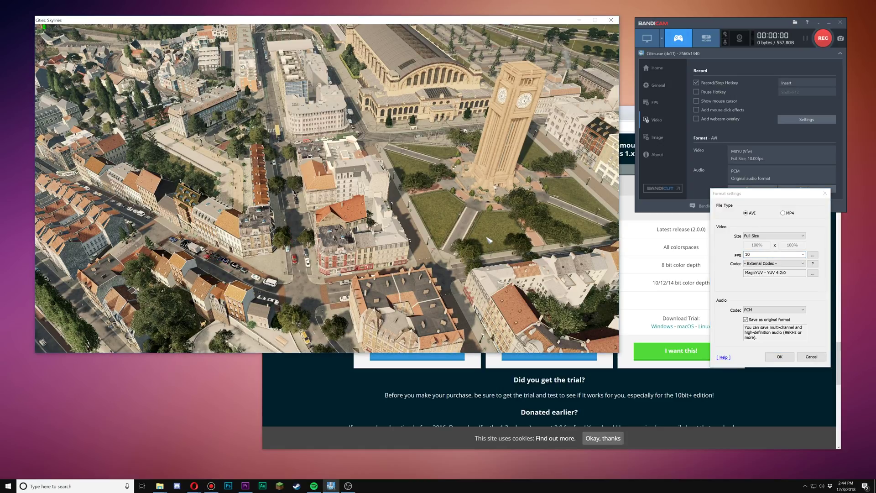
{"action": "left_click", "coordinate": [780, 356]}
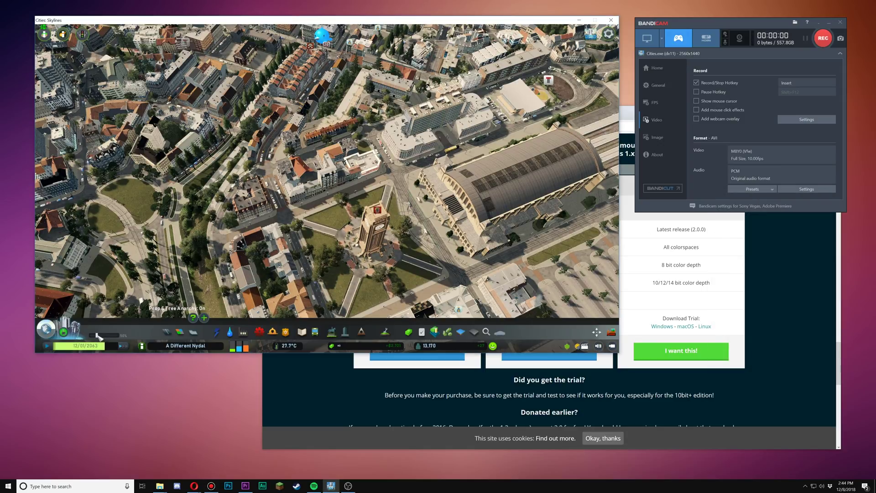
Lower the simulation speed in Cities: Skylines slightly and check the slowed motion over the city
{"action": "left_click_drag", "start_coordinate": [98, 336], "coordinate": [94, 336]}
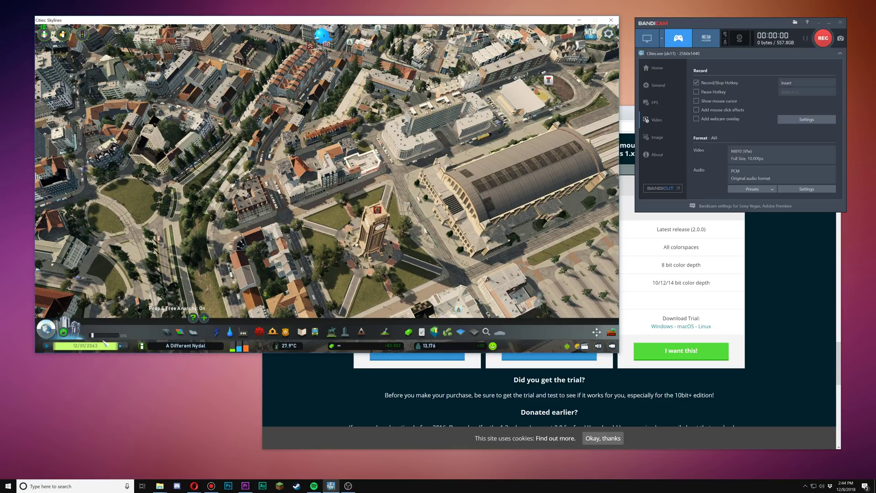
{"action": "key", "text": "w"}
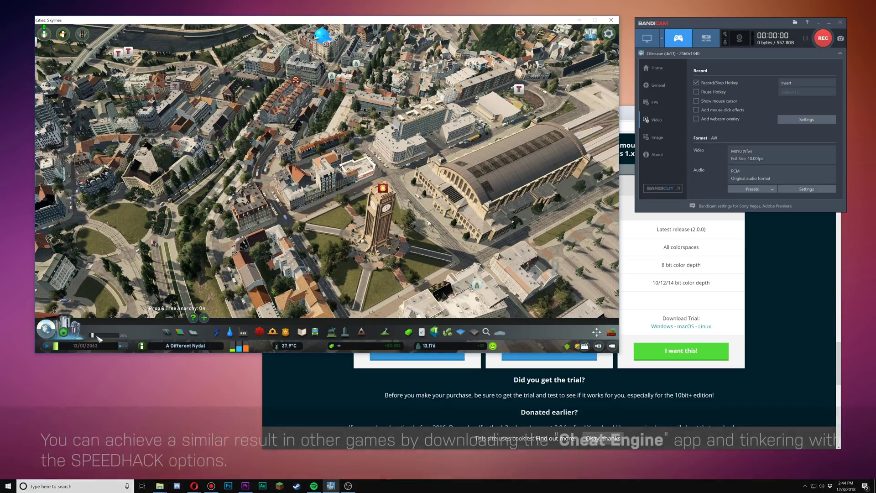
Frame the streets beside the train station, start the Bandicam recording and return to controlling the game
{"action": "scroll", "coordinate": [340, 194], "scroll_direction": "up", "scroll_amount": 3}
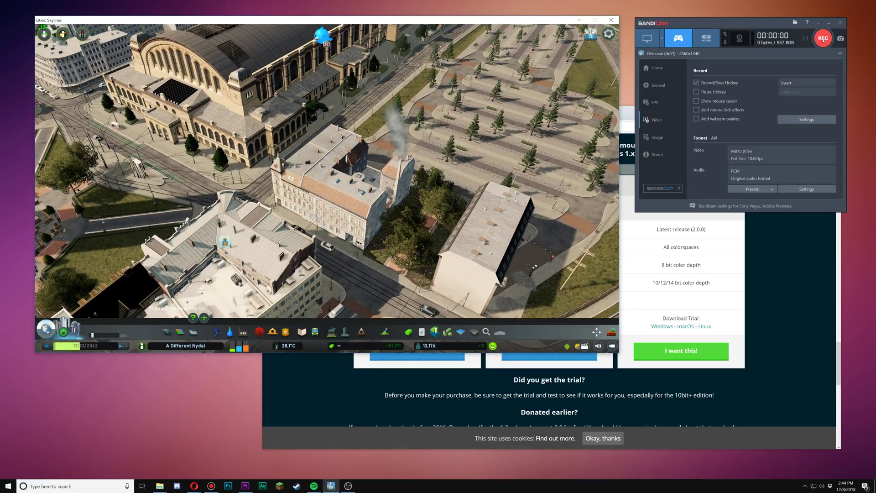
{"action": "left_click", "coordinate": [824, 38]}
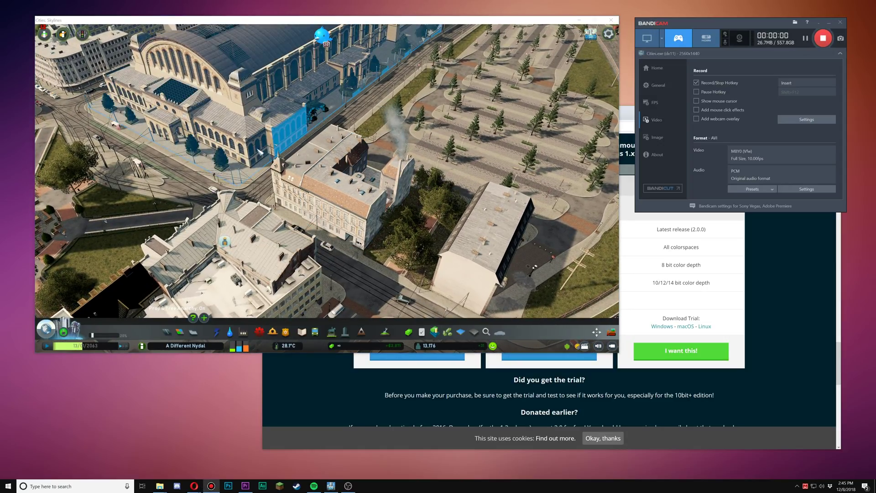
{"action": "left_click", "coordinate": [259, 152]}
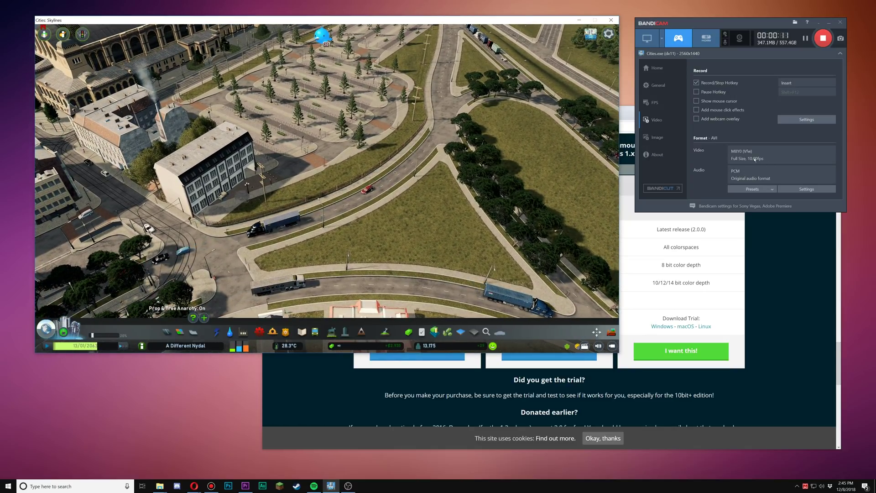
Zoom in on the curved road, stop the Bandicam recording and play back the new clip, pausing it partway through
{"action": "scroll", "coordinate": [369, 205], "scroll_direction": "up", "scroll_amount": 5}
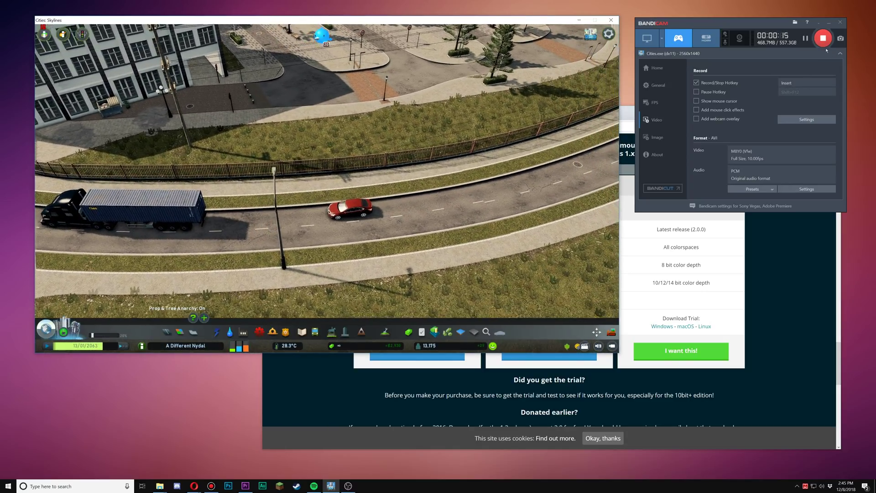
{"action": "left_click", "coordinate": [824, 38]}
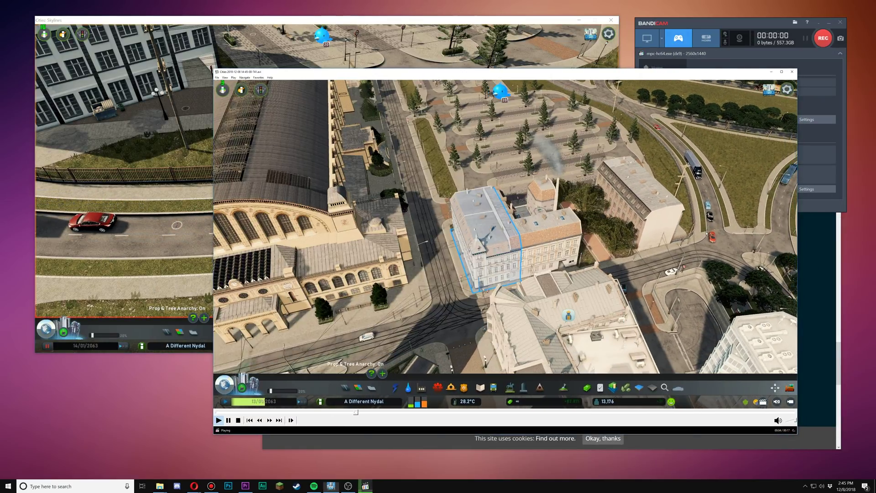
{"action": "left_click", "coordinate": [666, 231]}
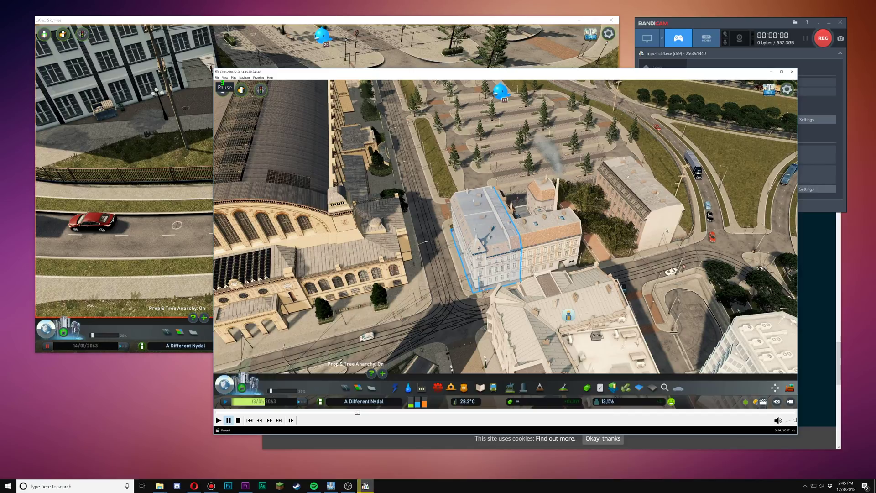
{"action": "left_click", "coordinate": [564, 239]}
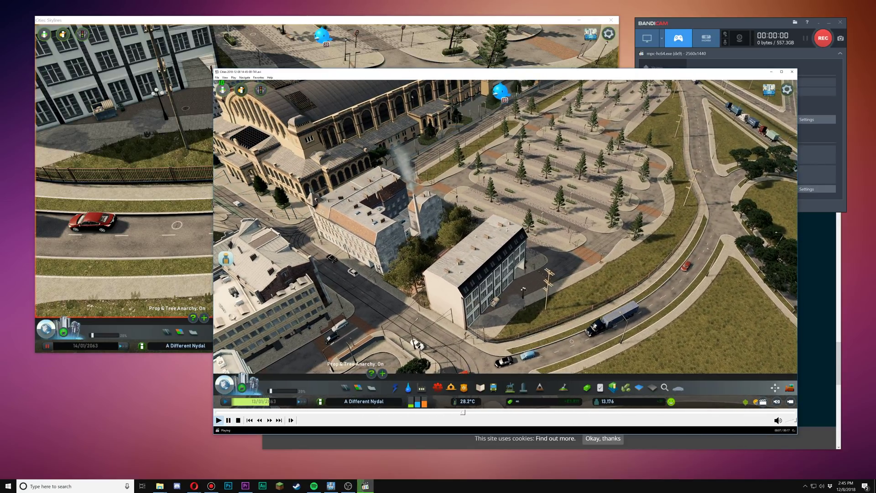
{"action": "left_click", "coordinate": [627, 234]}
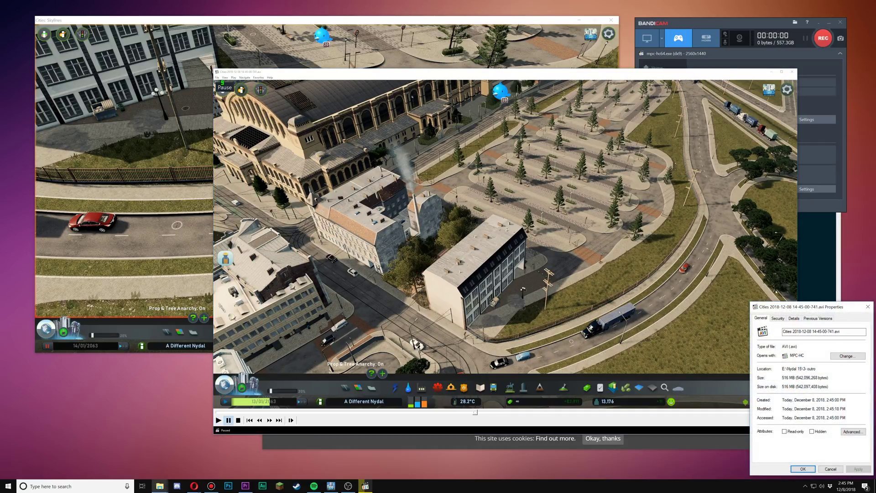
Examine the new recording's length, frame rate and file size in its properties, and look at the E: drive storing it
{"action": "left_click", "coordinate": [792, 318]}
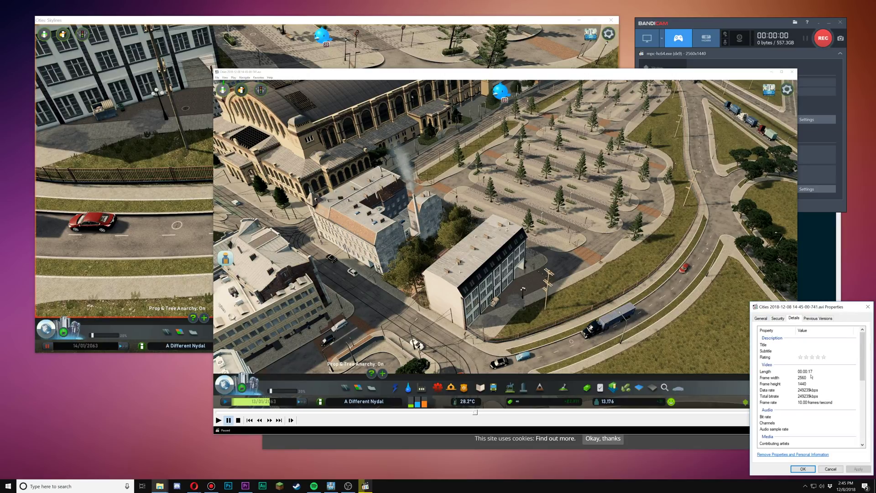
{"action": "left_click", "coordinate": [761, 318]}
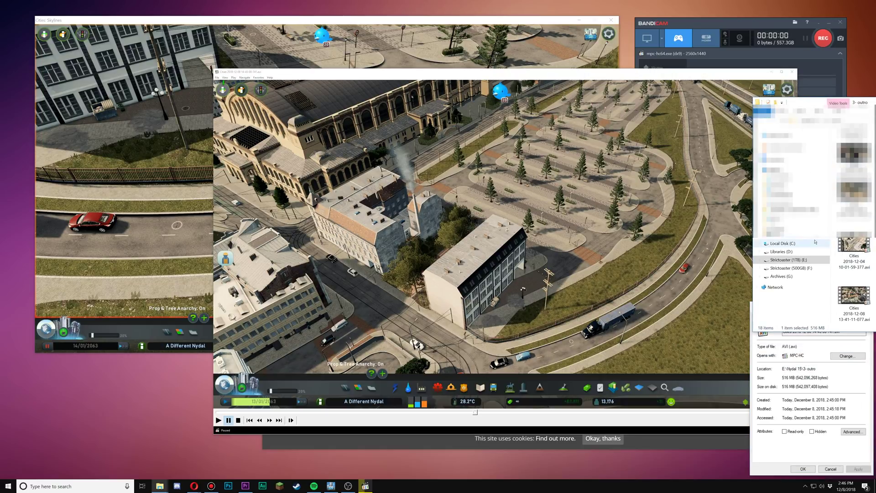
{"action": "left_click", "coordinate": [795, 263]}
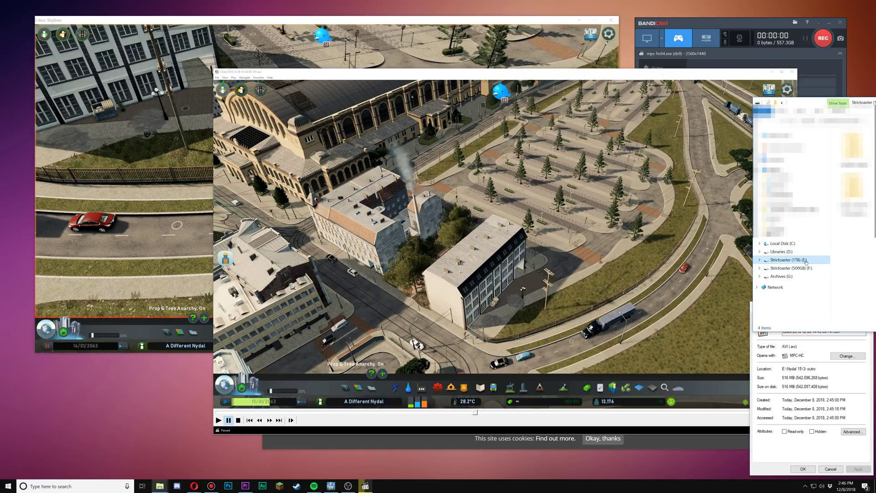
{"action": "key", "text": "alt+F4"}
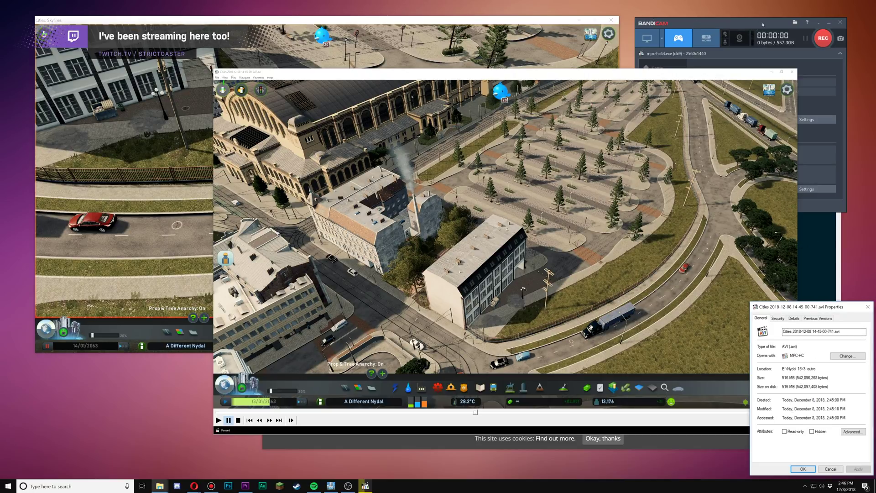
{"action": "key", "text": "Escape"}
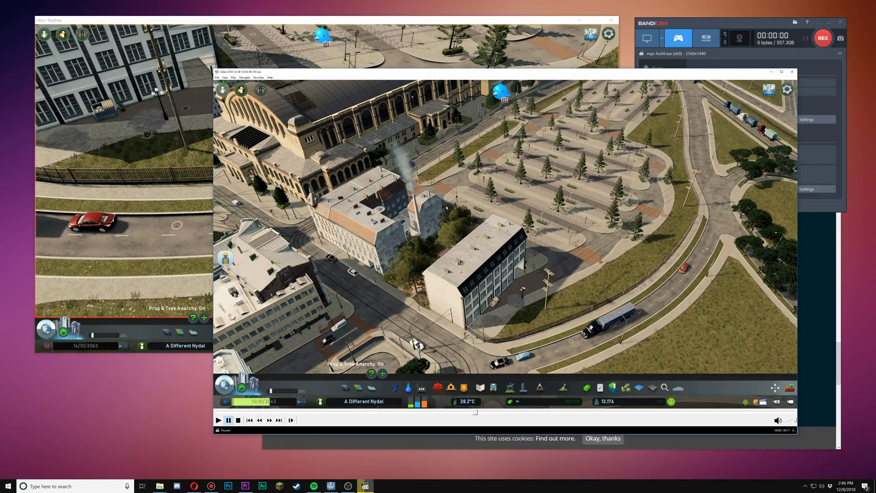
Move the video player window slightly and play the recorded clip from its beginning at 4x speed
{"action": "left_click_drag", "start_coordinate": [363, 73], "coordinate": [338, 62]}
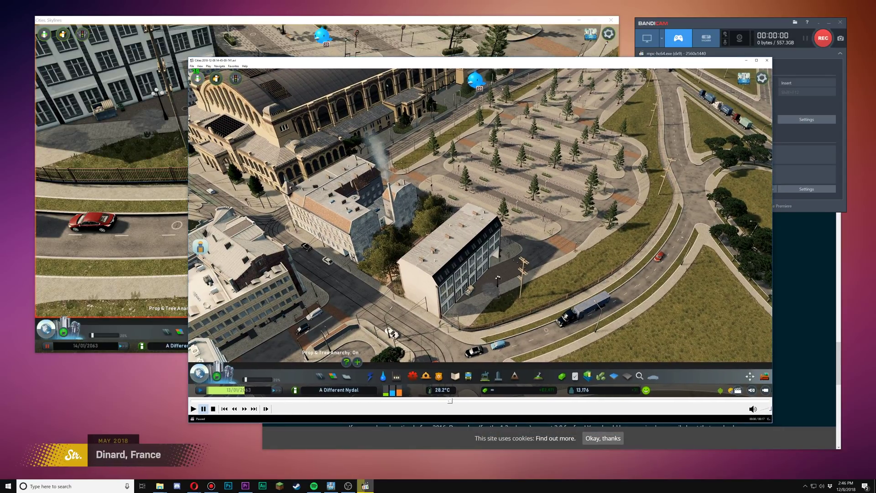
{"action": "left_click", "coordinate": [204, 401]}
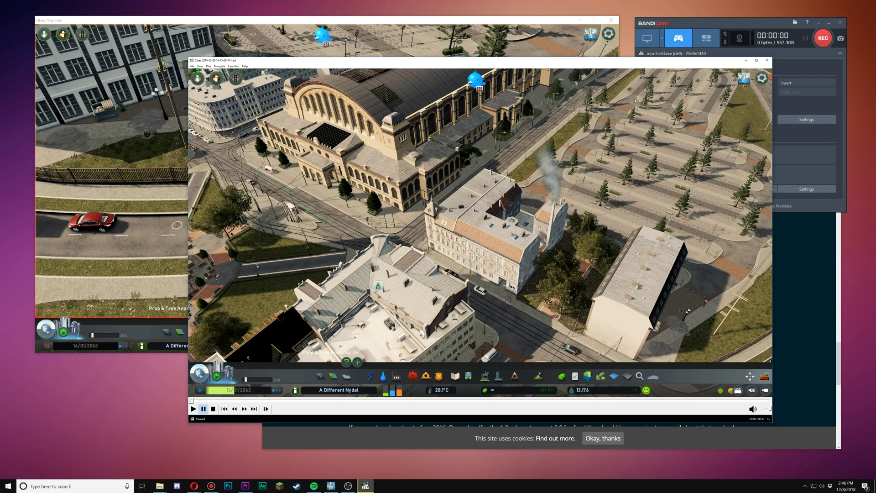
{"action": "left_click", "coordinate": [193, 409]}
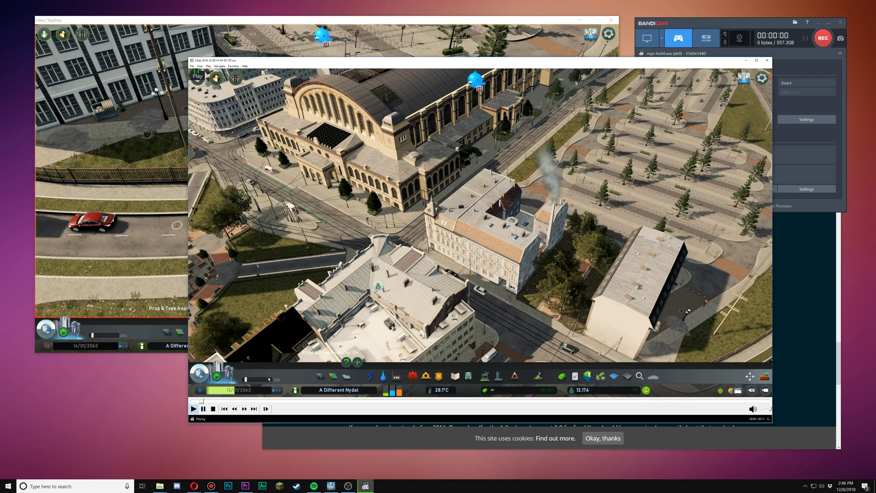
{"action": "left_click", "coordinate": [244, 409]}
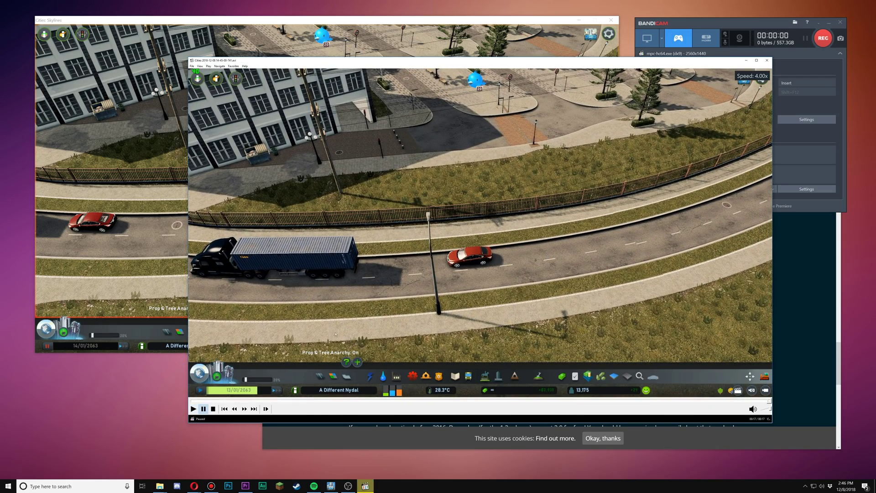
Return the recorded clip to its beginning and replay it to review the motion
{"action": "left_click", "coordinate": [192, 400]}
{"action": "left_click", "coordinate": [193, 409]}
{"action": "left_click", "coordinate": [195, 400]}
{"action": "left_click", "coordinate": [193, 409]}
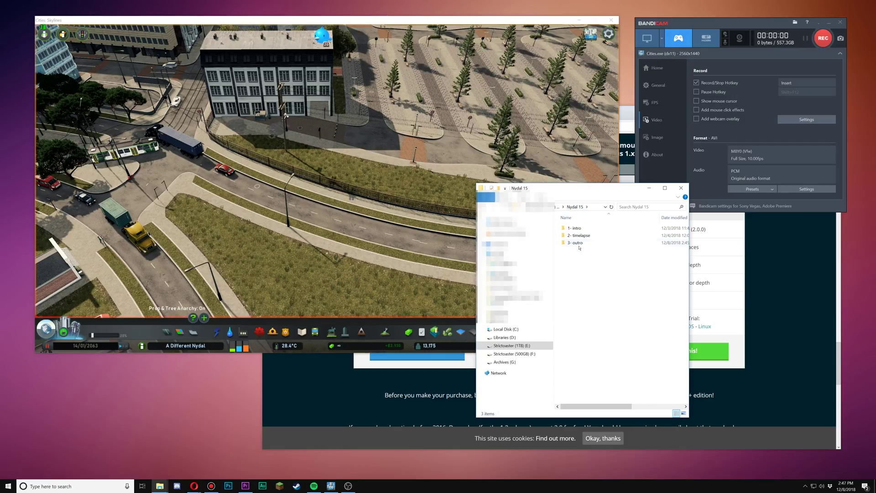
{"action": "double_click", "coordinate": [578, 236]}
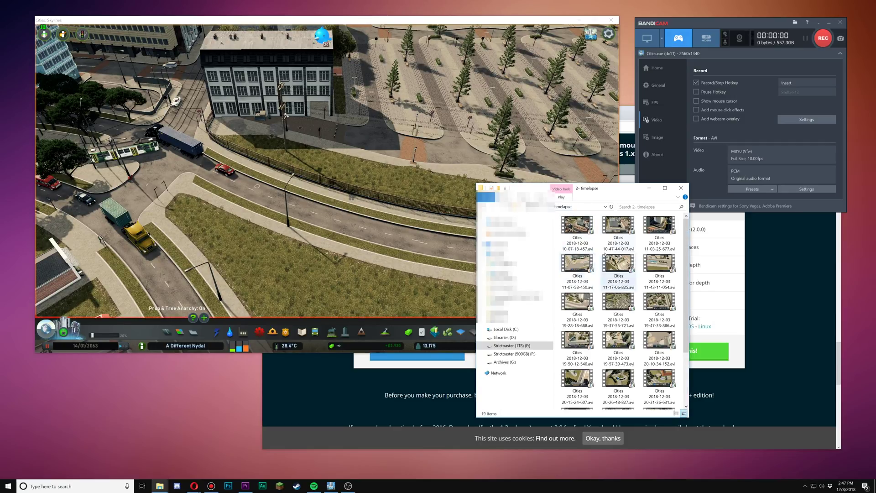
{"action": "left_click", "coordinate": [577, 229]}
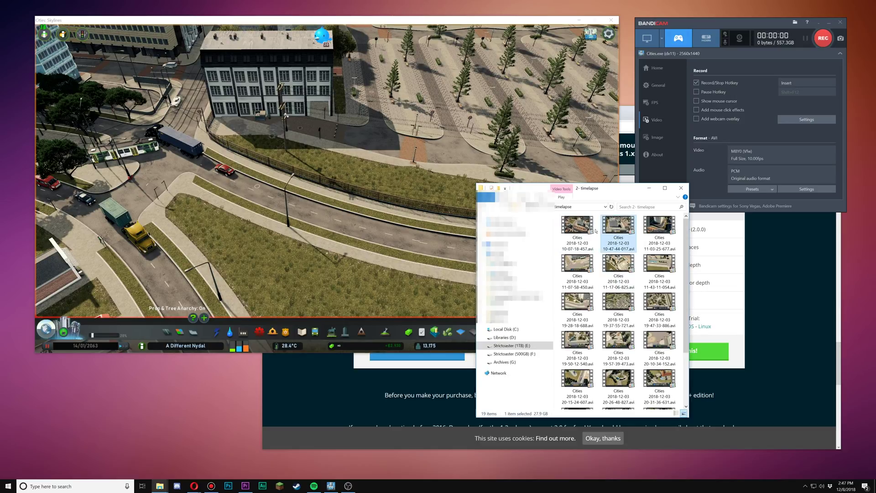
{"action": "right_click", "coordinate": [583, 224]}
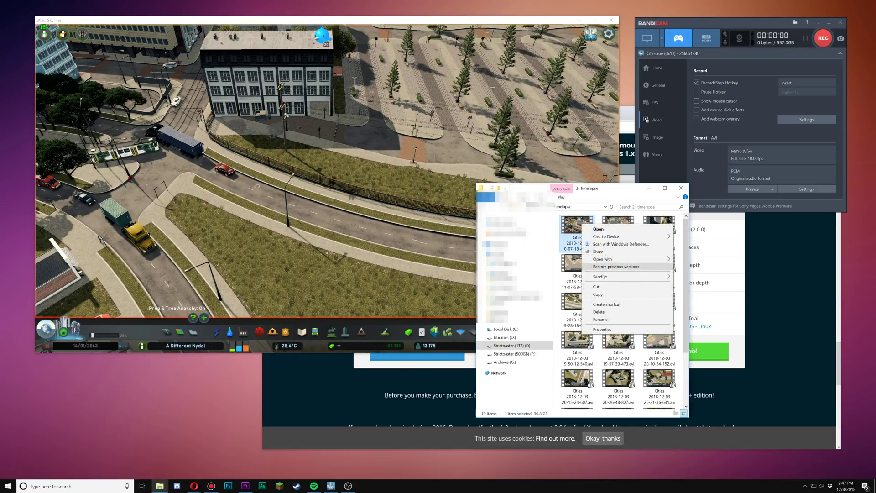
{"action": "left_click", "coordinate": [607, 329]}
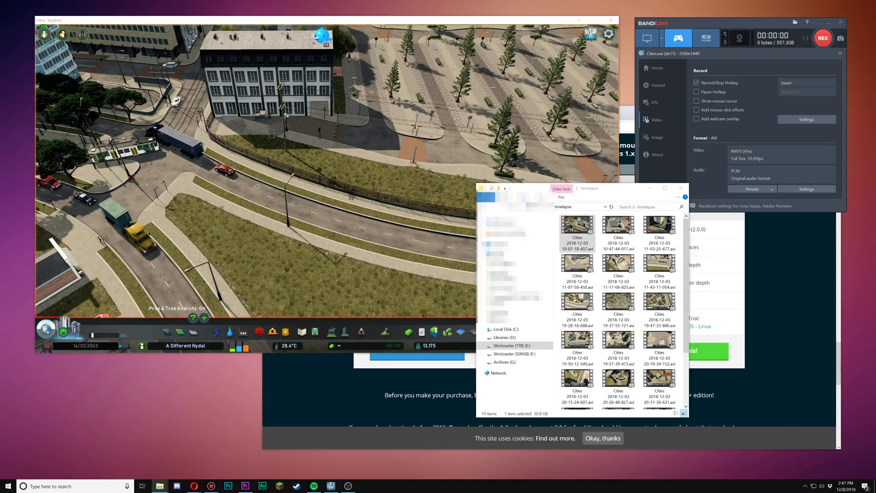
{"action": "left_click", "coordinate": [650, 188]}
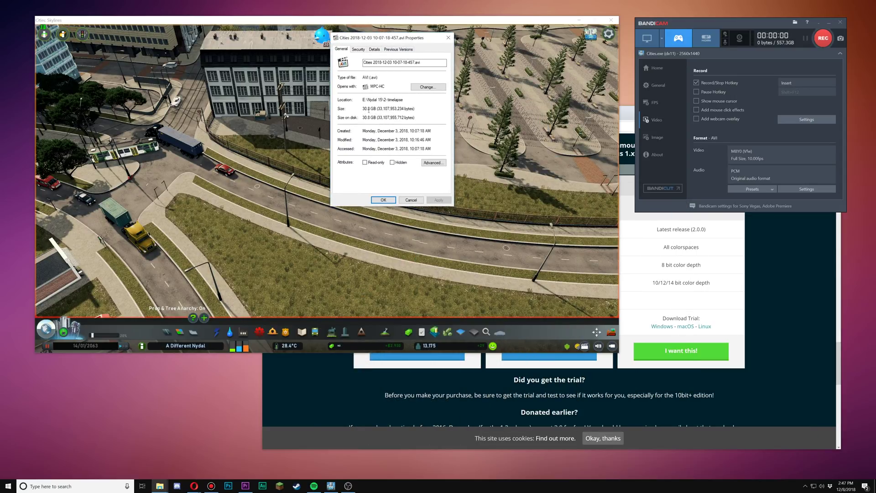
{"action": "left_click", "coordinate": [374, 49]}
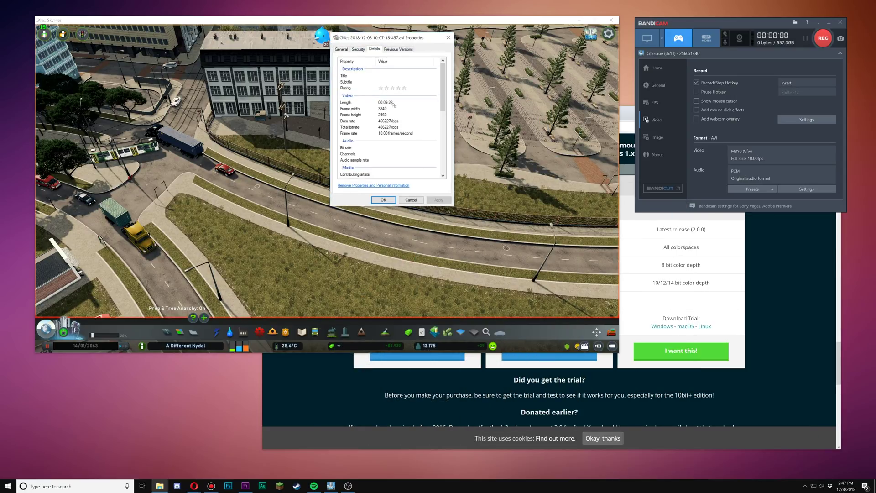
{"action": "left_click", "coordinate": [444, 41]}
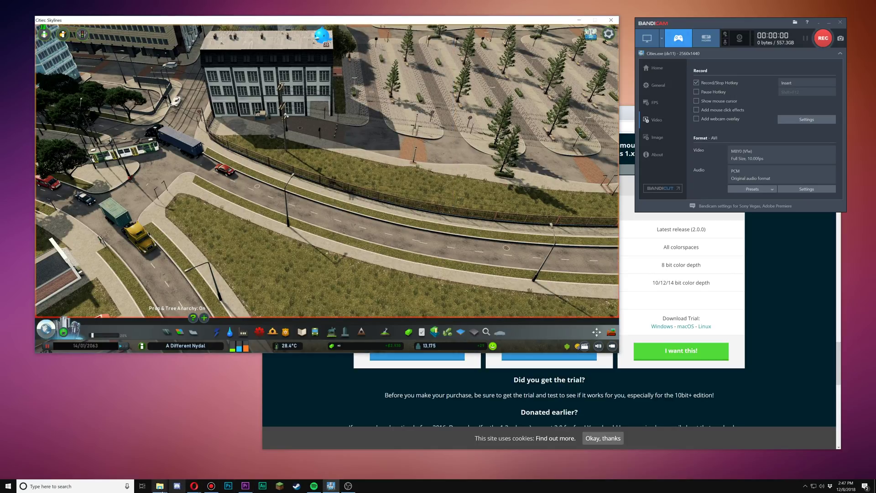
{"action": "left_click", "coordinate": [169, 452]}
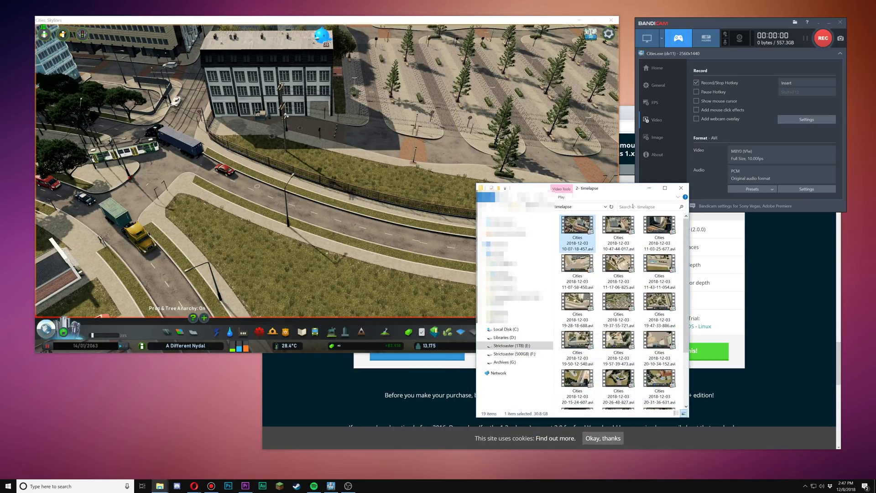
{"action": "double_click", "coordinate": [592, 220]}
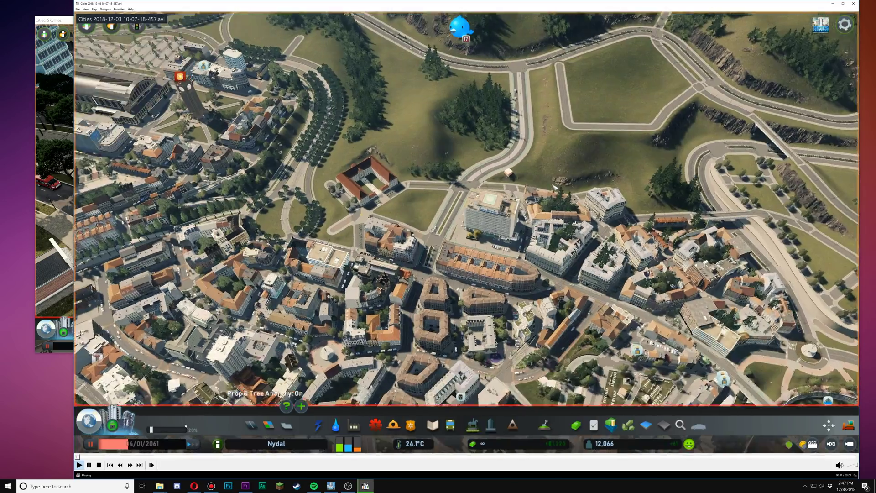
{"action": "left_click", "coordinate": [129, 465]}
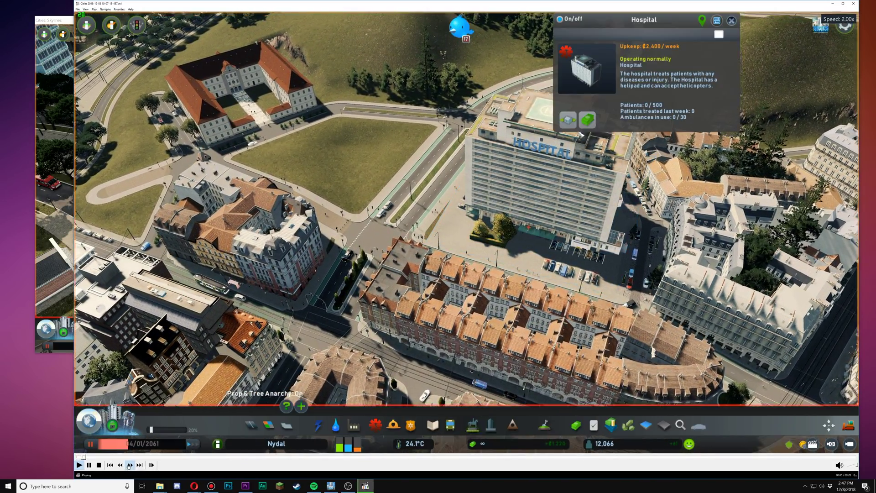
{"action": "left_click", "coordinate": [130, 465]}
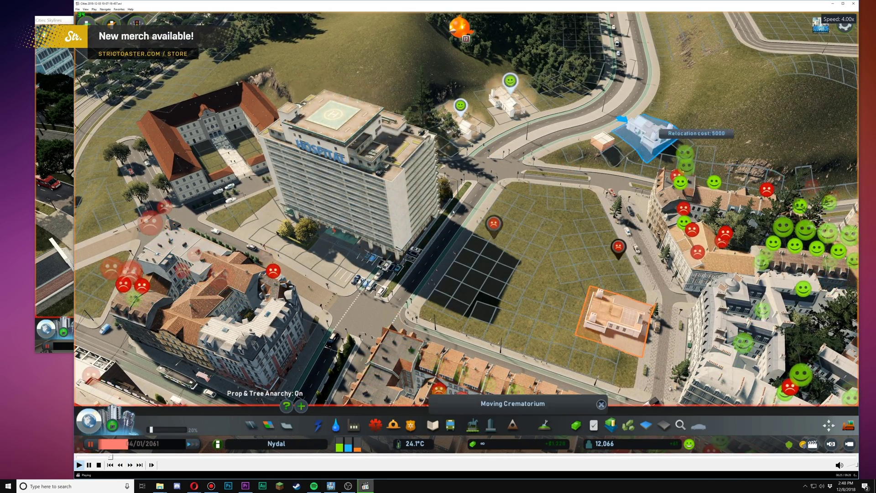
{"action": "left_click_drag", "start_coordinate": [571, 3], "coordinate": [571, 52]}
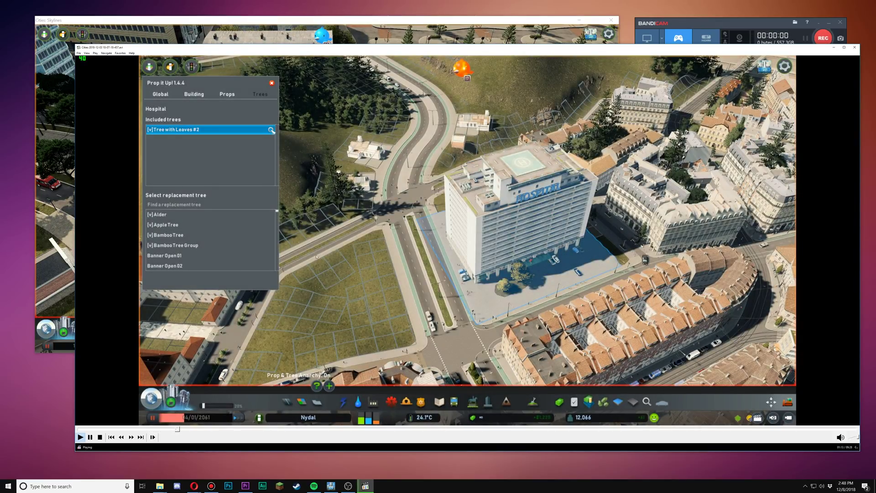
{"action": "key", "text": "ctrl+Right"}
{"action": "key", "text": "ctrl+Right"}
{"action": "key", "text": "ctrl+Right"}
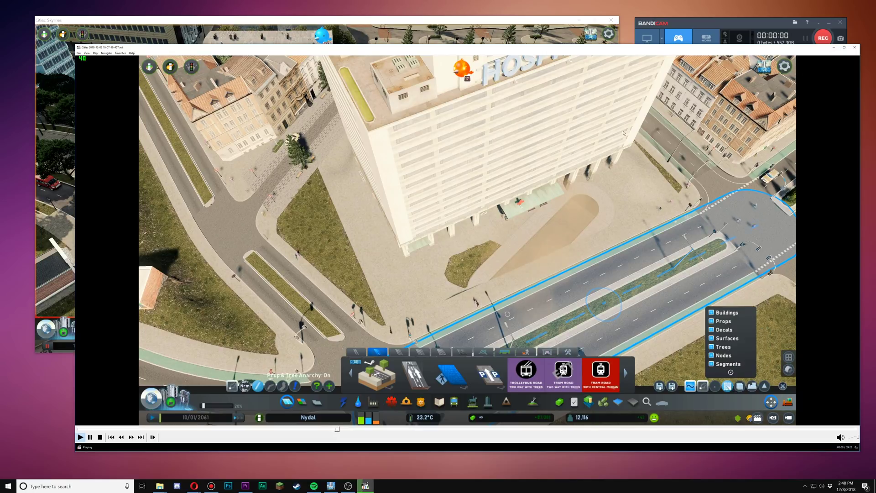
Check the E: drive's load in Task Manager while raising the clip's playback speed, and close Task Manager and the player
{"action": "right_click", "coordinate": [662, 486]}
{"action": "left_click", "coordinate": [684, 451]}
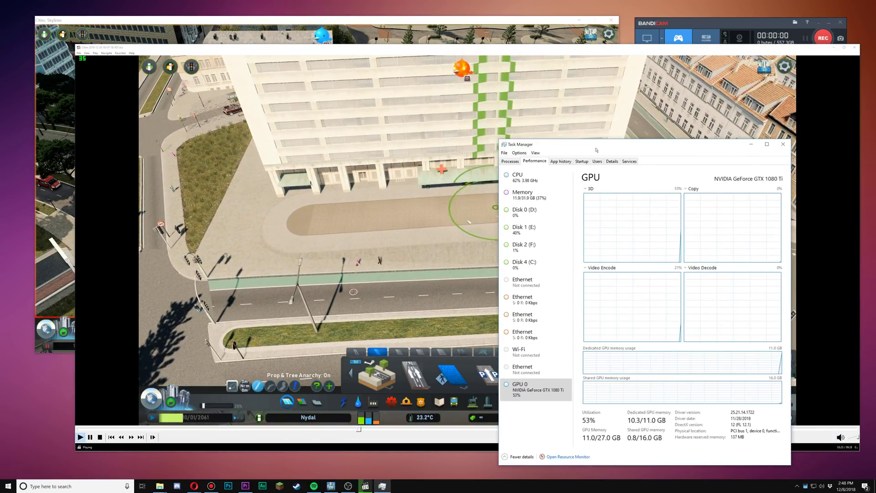
{"action": "left_click", "coordinate": [548, 232]}
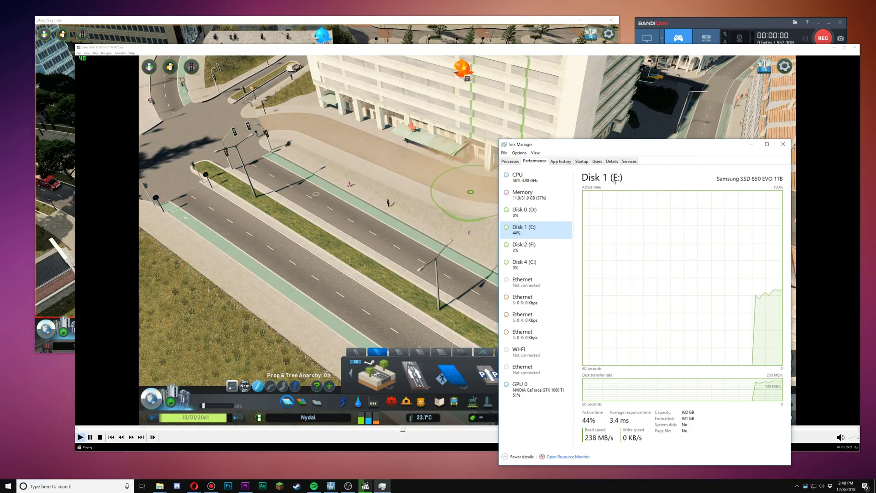
{"action": "left_click", "coordinate": [132, 438]}
{"action": "left_click", "coordinate": [132, 437]}
{"action": "left_click", "coordinate": [685, 459]}
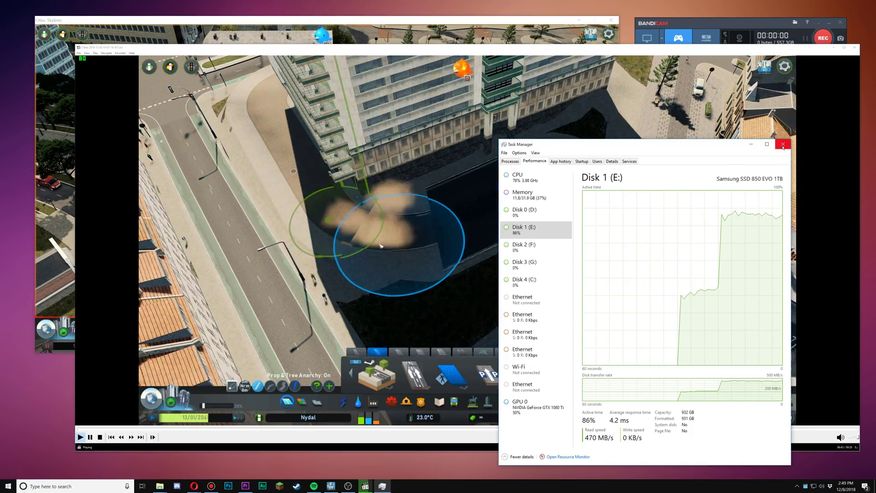
{"action": "left_click", "coordinate": [783, 144]}
{"action": "left_click", "coordinate": [855, 47]}
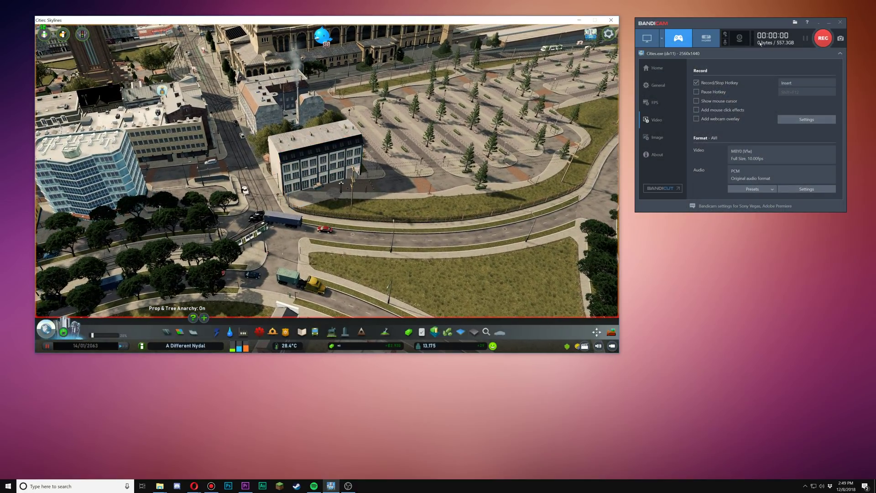
Start a new recording of the road junction with the grassy triangle
{"action": "key", "text": "s"}
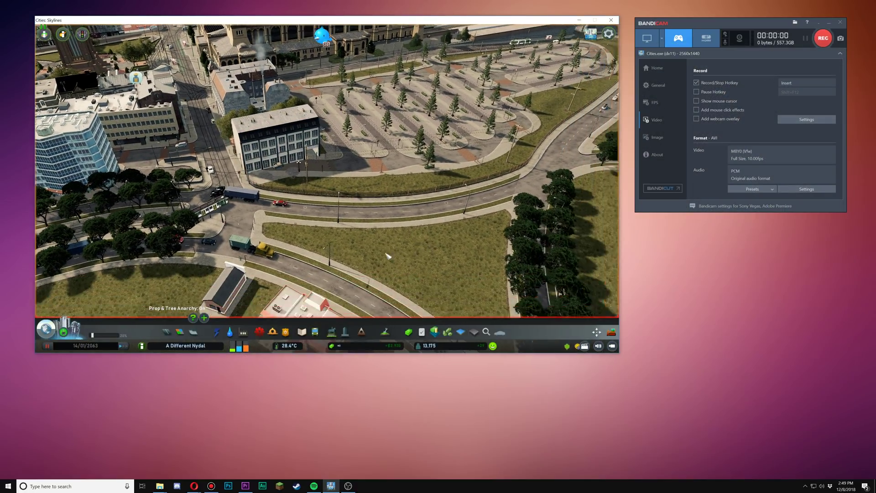
{"action": "key", "text": "q"}
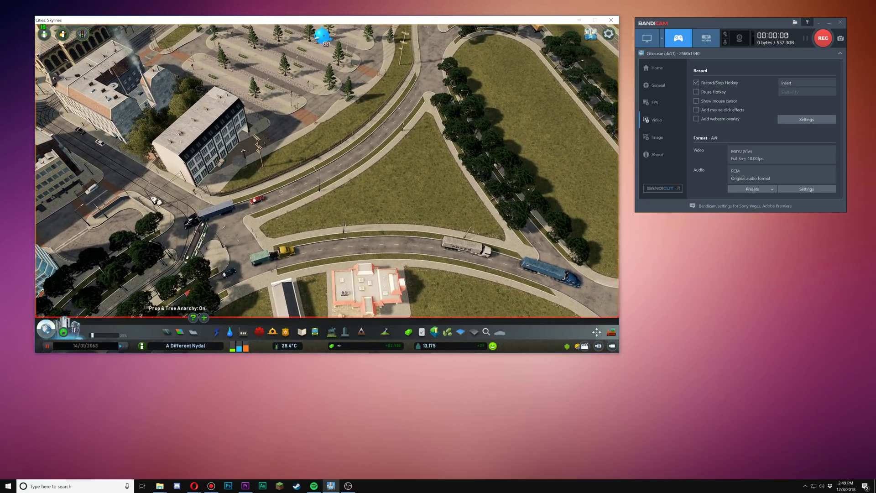
{"action": "left_click", "coordinate": [823, 39]}
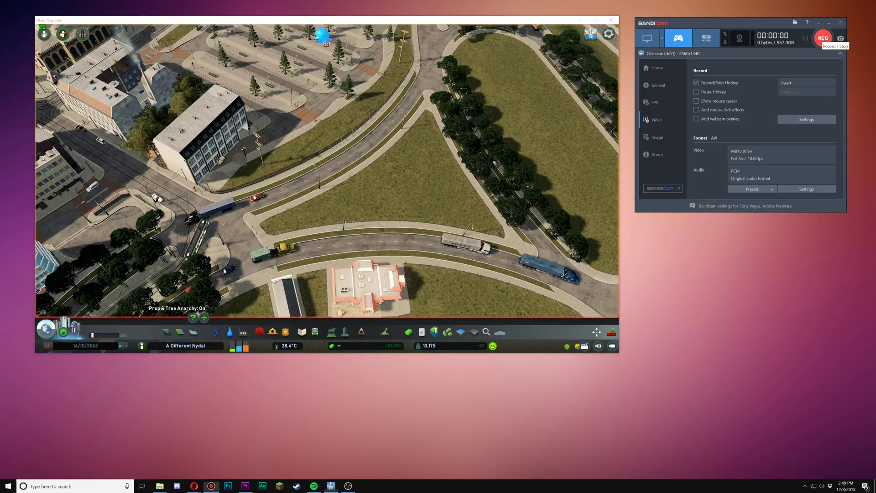
Demolish the two buildings on the grass beside the curved road, confirming the demolition of each
{"action": "scroll", "coordinate": [336, 201], "scroll_direction": "up", "scroll_amount": 2}
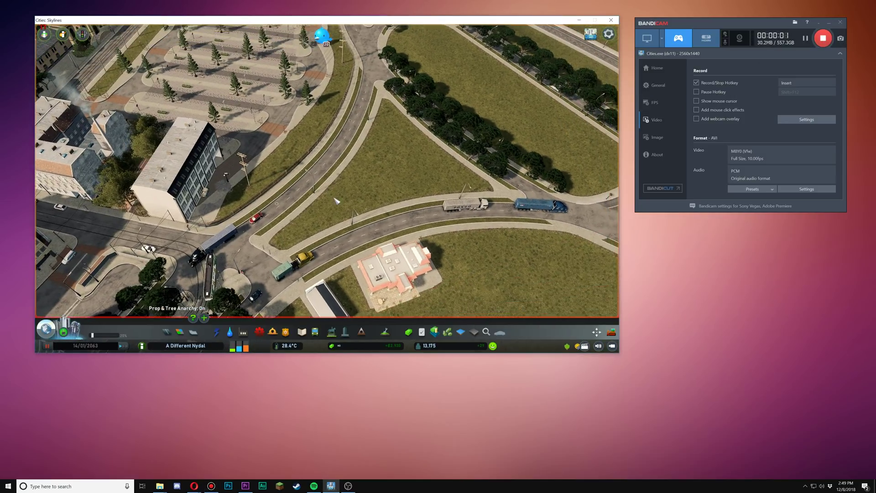
{"action": "key", "text": "b"}
{"action": "left_click", "coordinate": [434, 242]}
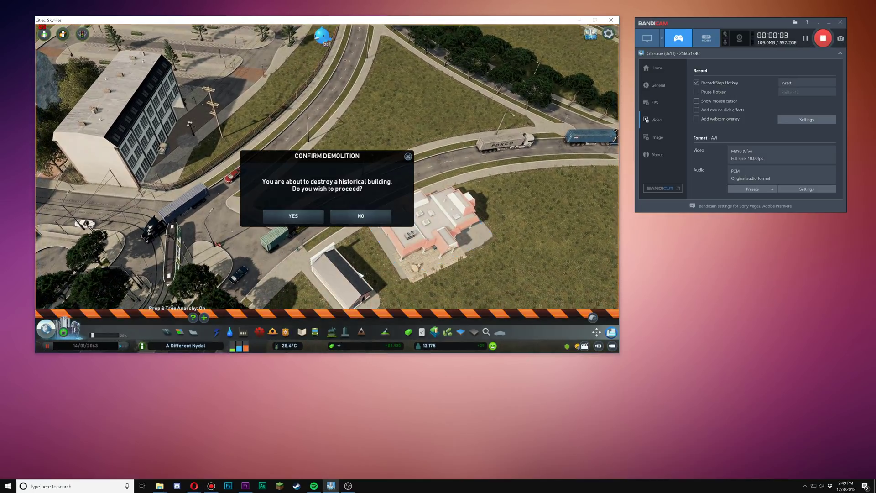
{"action": "left_click", "coordinate": [293, 216]}
{"action": "left_click", "coordinate": [433, 242]}
{"action": "left_click", "coordinate": [293, 216]}
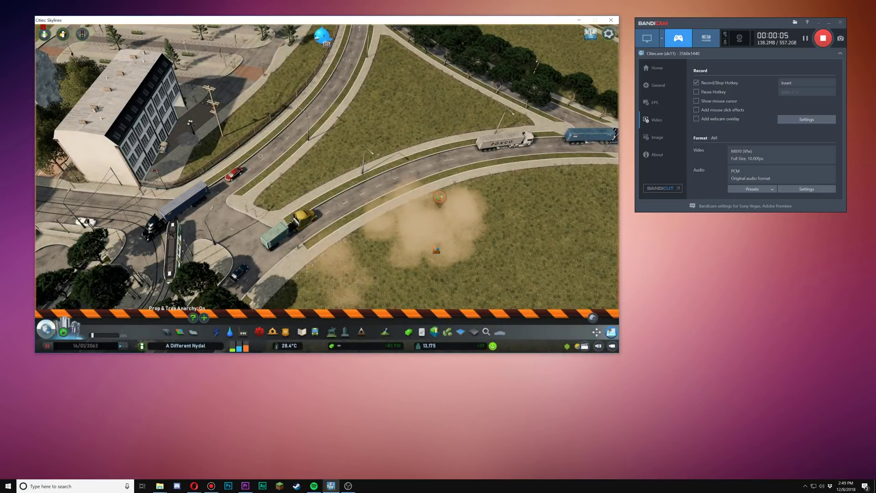
Paint several pale ground patches on the grassy triangle with the Single brush size, and stop the recording
{"action": "scroll", "coordinate": [327, 188], "scroll_direction": "up", "scroll_amount": 2}
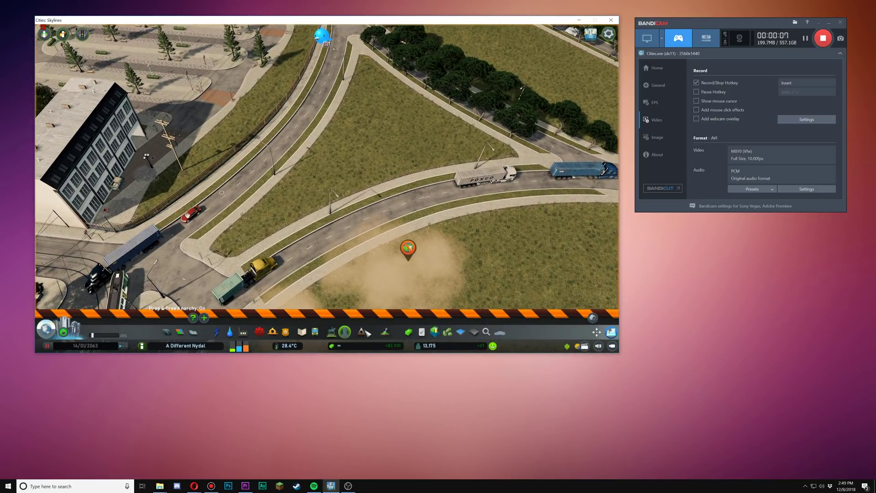
{"action": "left_click", "coordinate": [475, 333]}
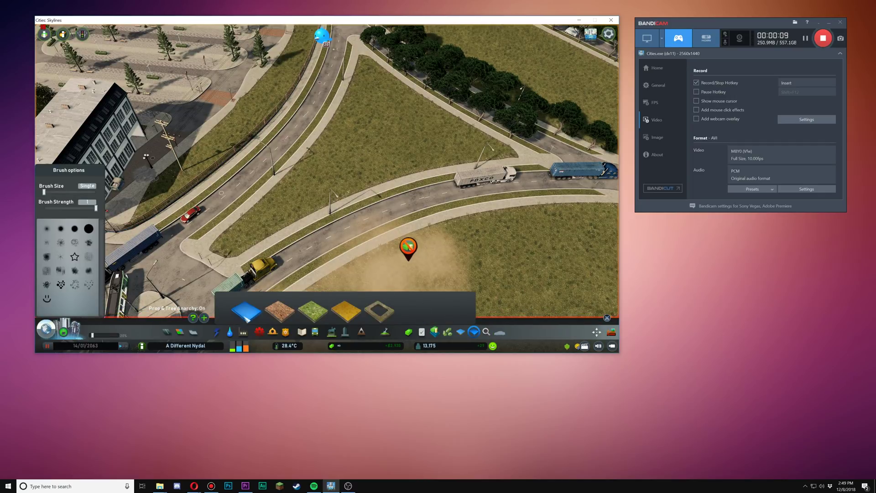
{"action": "left_click_drag", "start_coordinate": [382, 134], "coordinate": [333, 145]}
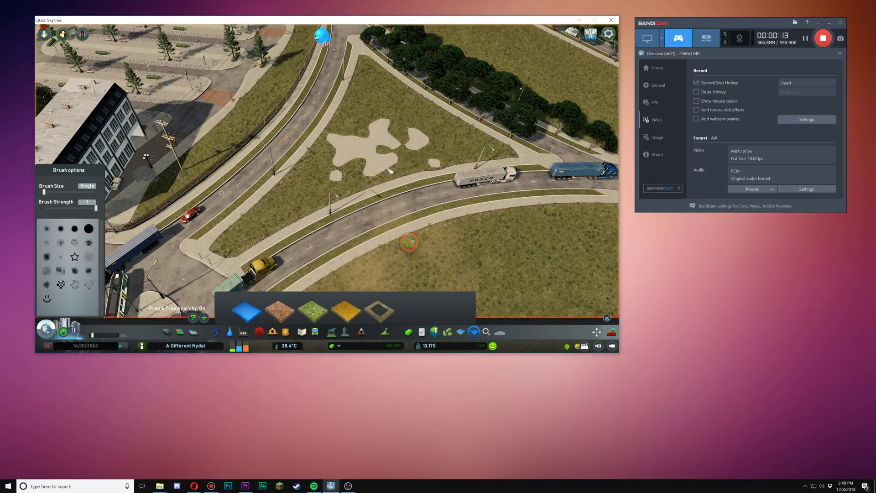
{"action": "left_click", "coordinate": [798, 53]}
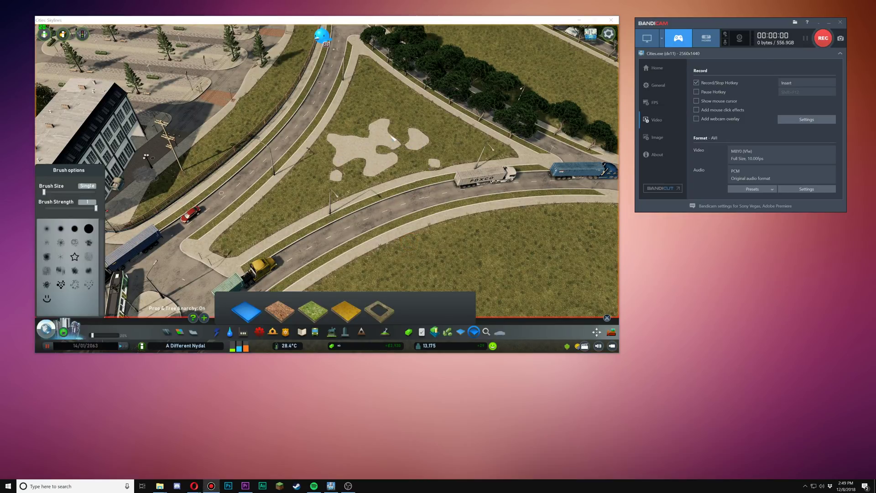
{"action": "left_click", "coordinate": [796, 22]}
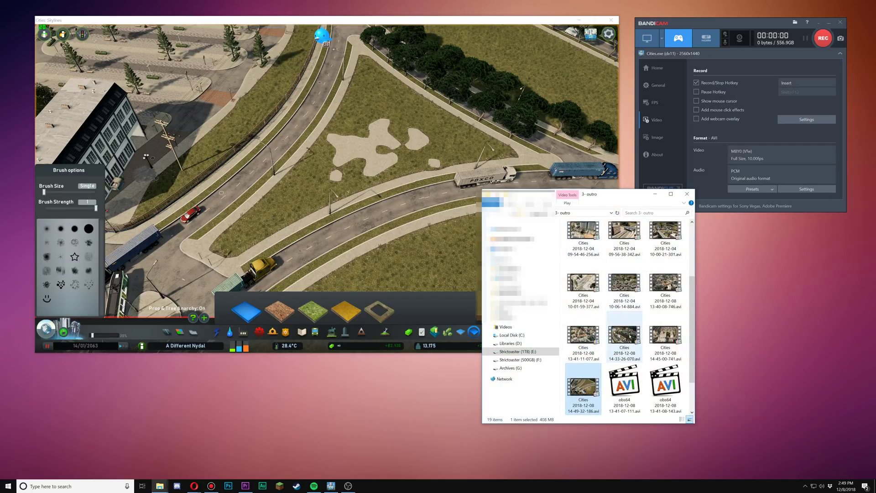
{"action": "double_click", "coordinate": [588, 392]}
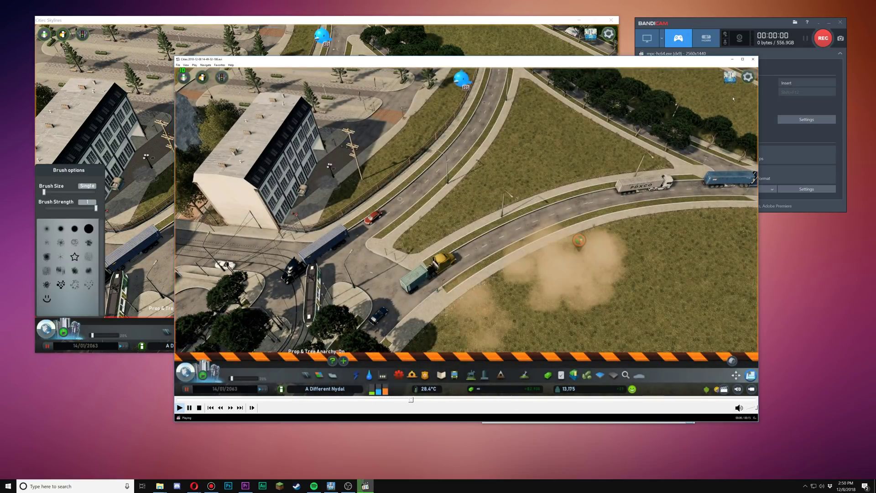
{"action": "left_click", "coordinate": [753, 59]}
Minimise the recordings folder and cover the grassy triangle with the pale ground surface using a larger brush, leaving the narrow tip unpainted
{"action": "left_click", "coordinate": [338, 116]}
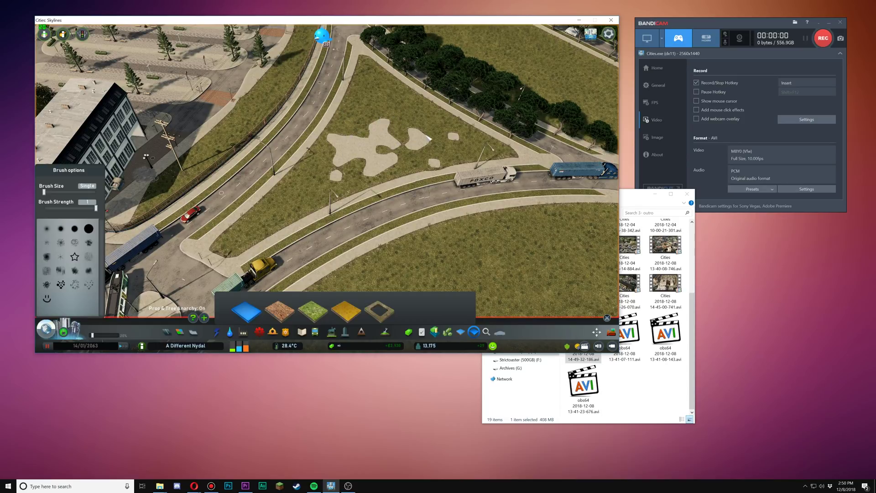
{"action": "left_click", "coordinate": [657, 195]}
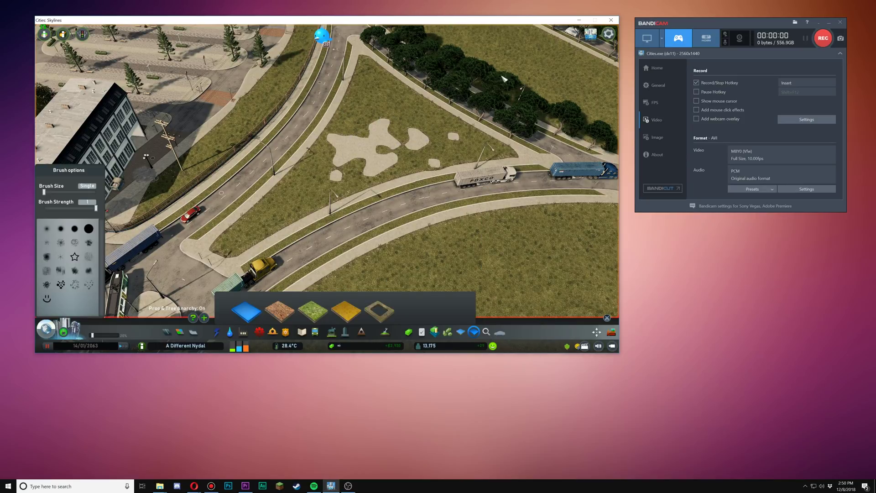
{"action": "key", "text": "e"}
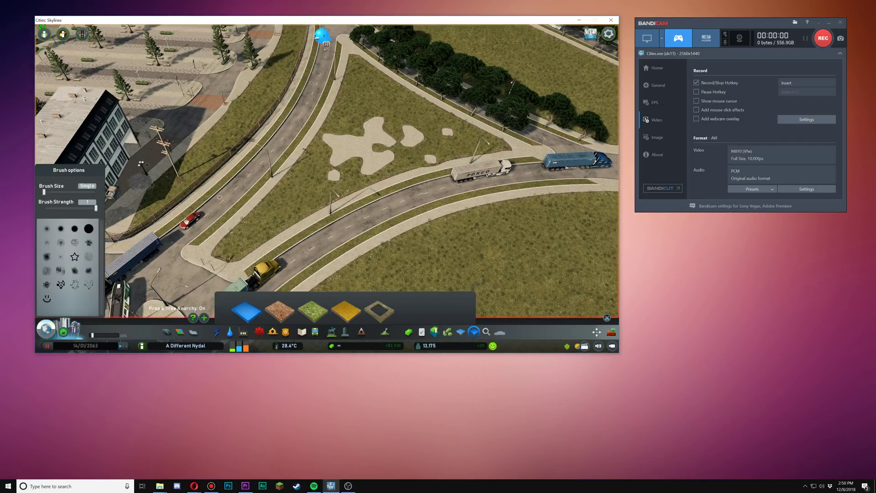
{"action": "scroll", "coordinate": [274, 84], "scroll_direction": "up", "scroll_amount": 3}
{"action": "mouse_move", "coordinate": [274, 84]}
{"action": "left_mouse_down"}
{"action": "mouse_move", "coordinate": [296, 71]}
{"action": "mouse_move", "coordinate": [389, 84]}
{"action": "mouse_move", "coordinate": [387, 115]}
{"action": "left_mouse_up"}
{"action": "mouse_move", "coordinate": [269, 84]}
{"action": "left_mouse_down"}
{"action": "mouse_move", "coordinate": [261, 79]}
{"action": "mouse_move", "coordinate": [255, 103]}
{"action": "mouse_move", "coordinate": [188, 53]}
{"action": "mouse_move", "coordinate": [376, 42]}
{"action": "mouse_move", "coordinate": [401, 88]}
{"action": "mouse_move", "coordinate": [410, 88]}
{"action": "left_mouse_up"}
{"action": "key", "text": "s"}
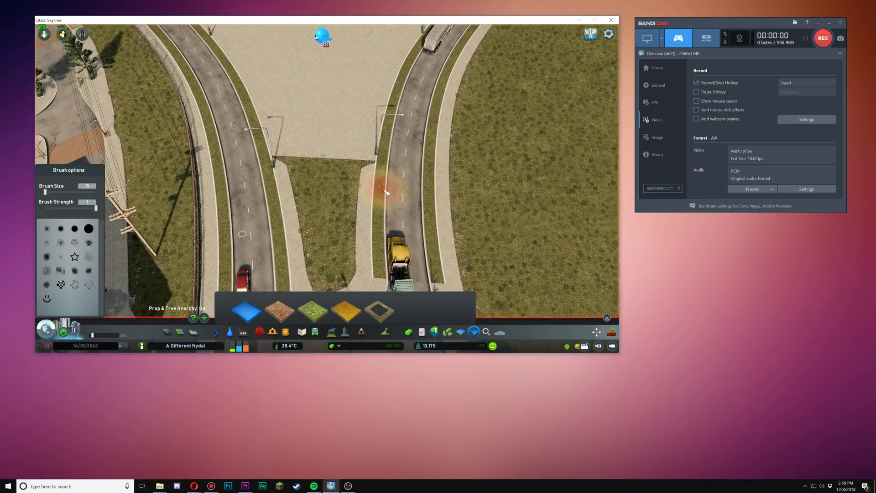
{"action": "scroll", "coordinate": [385, 192], "scroll_direction": "down", "scroll_amount": 3}
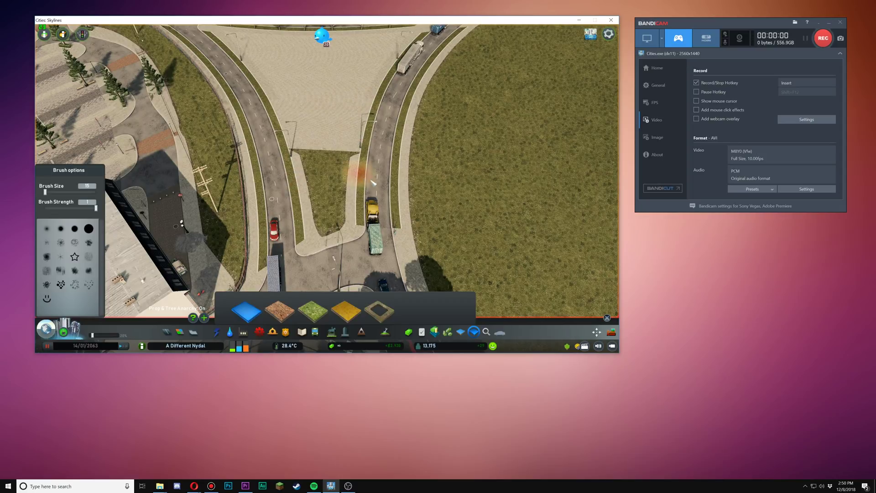
{"action": "key", "text": "e"}
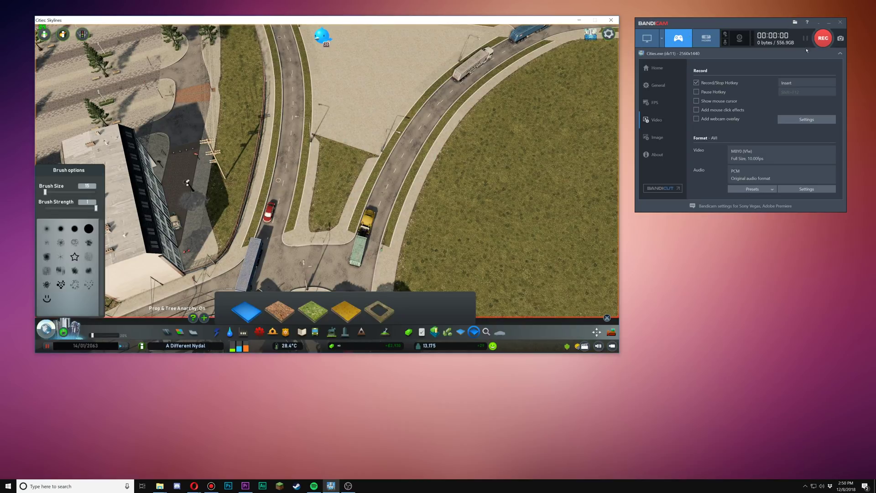
Record a second clip while painting the triangle's remaining grassy tip and pulling the camera back, and stop the recording
{"action": "left_click", "coordinate": [823, 42]}
{"action": "mouse_move", "coordinate": [365, 160]}
{"action": "left_mouse_down"}
{"action": "mouse_move", "coordinate": [346, 157]}
{"action": "mouse_move", "coordinate": [318, 215]}
{"action": "left_mouse_up"}
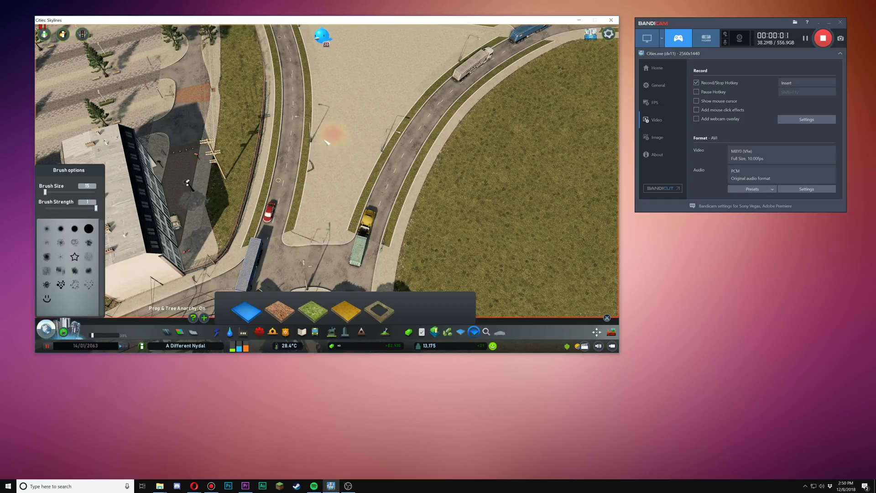
{"action": "key", "text": "q"}
{"action": "scroll", "coordinate": [359, 187], "scroll_direction": "down", "scroll_amount": 3}
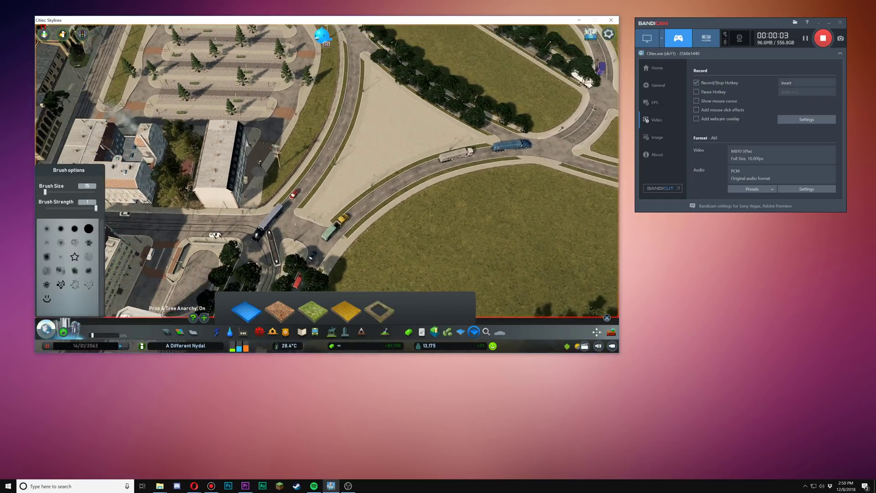
{"action": "key", "text": "q"}
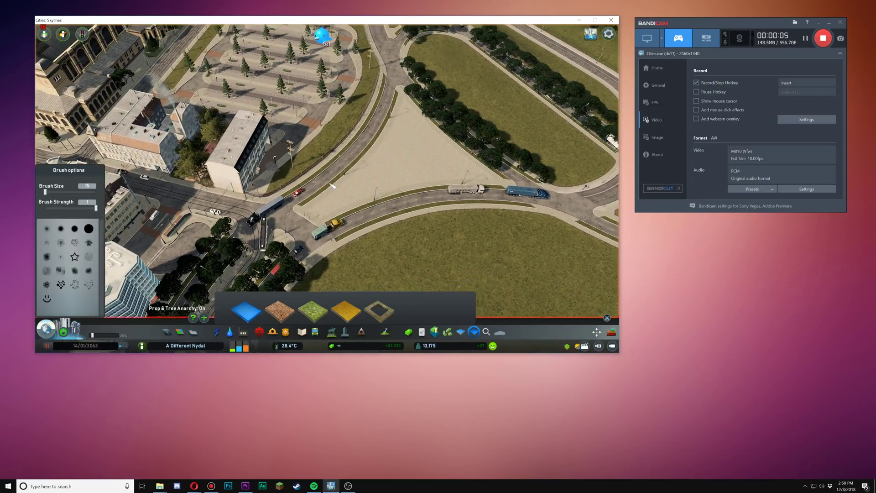
{"action": "left_click", "coordinate": [824, 39]}
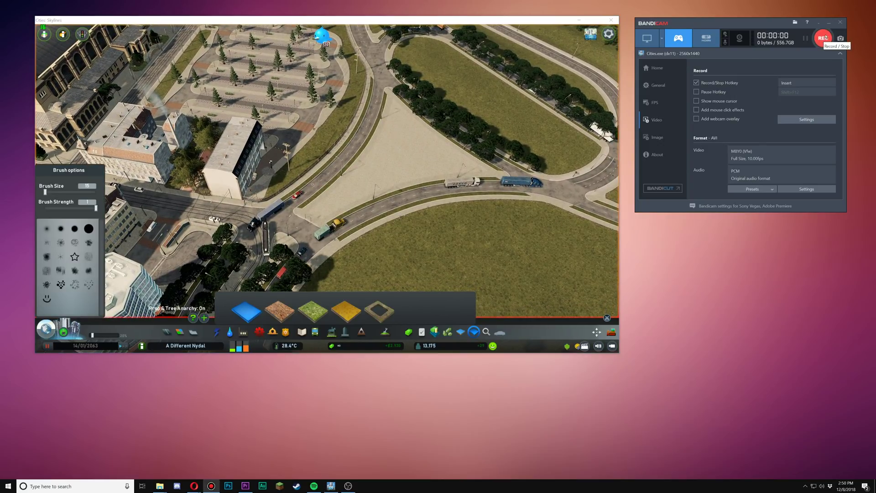
{"action": "mouse_move", "coordinate": [157, 488]}
{"action": "left_click", "coordinate": [203, 454]}
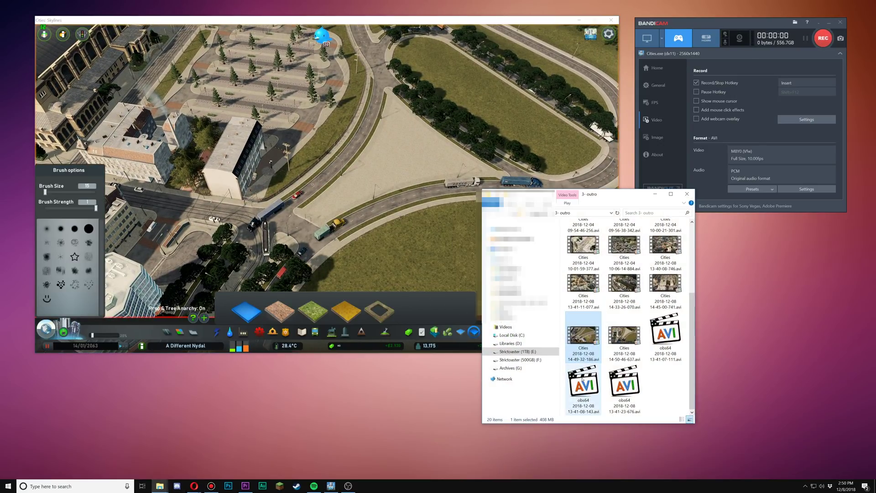
{"action": "double_click", "coordinate": [589, 340]}
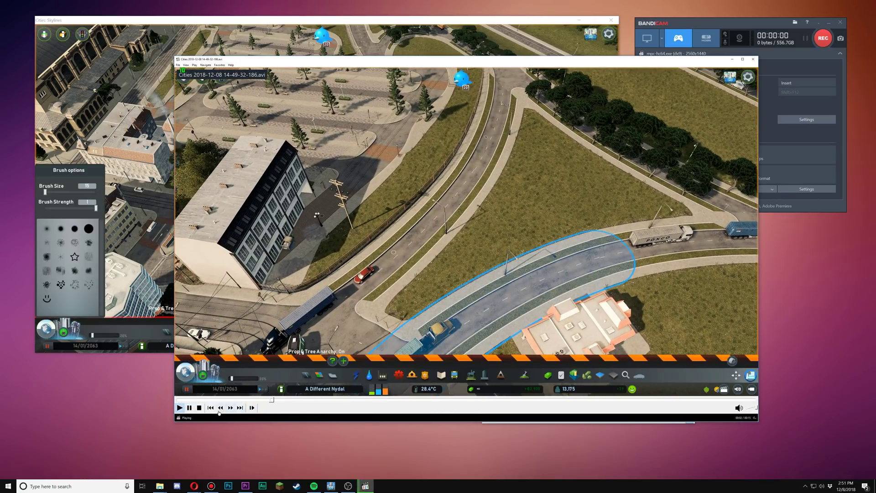
{"action": "left_click", "coordinate": [231, 408]}
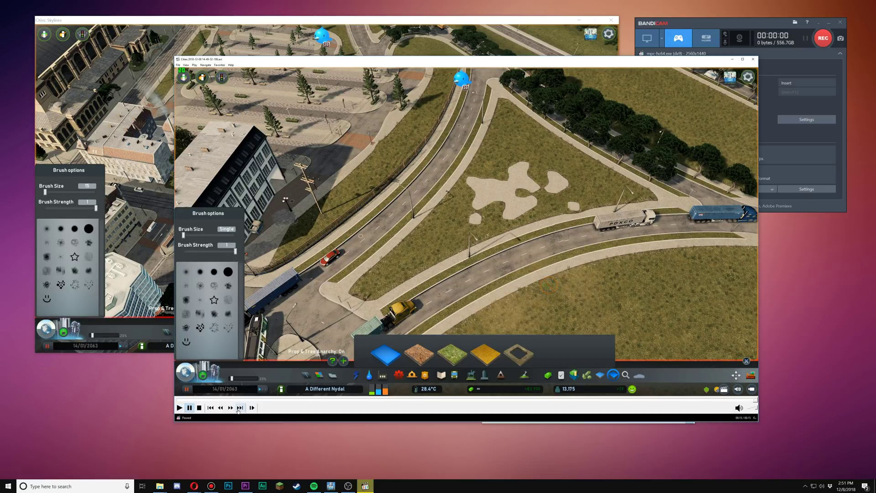
{"action": "left_click", "coordinate": [239, 408]}
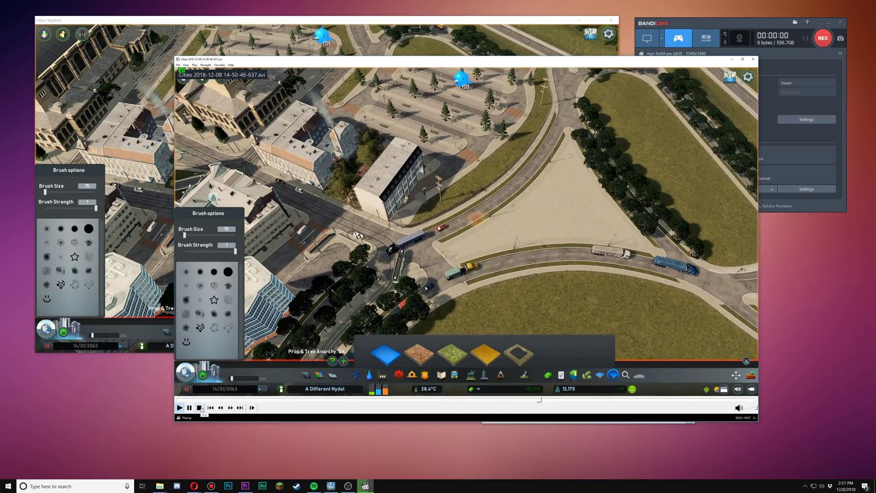
{"action": "left_click", "coordinate": [753, 59]}
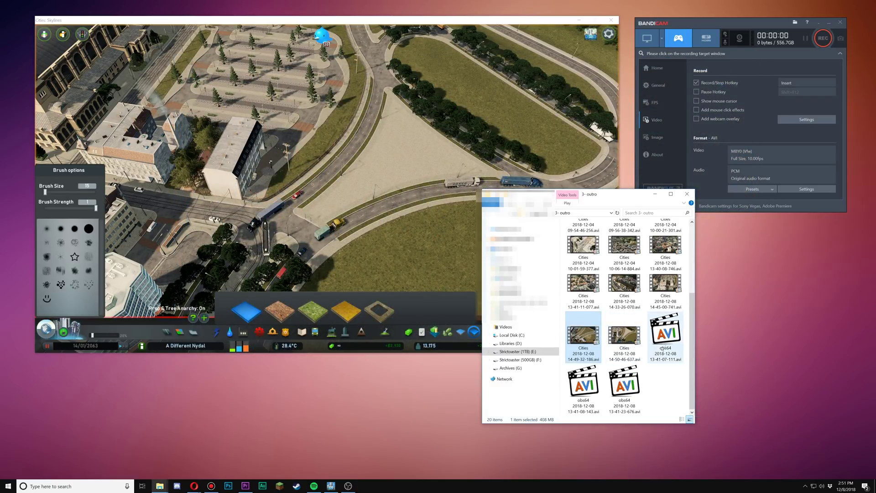
Permanently delete the three obs64 AVI files from the "3- outro" folder
{"action": "left_click", "coordinate": [666, 333]}
{"action": "left_click", "coordinate": [639, 388], "text": "shift"}
{"action": "key", "text": "shift+Delete"}
{"action": "key", "text": "Return"}
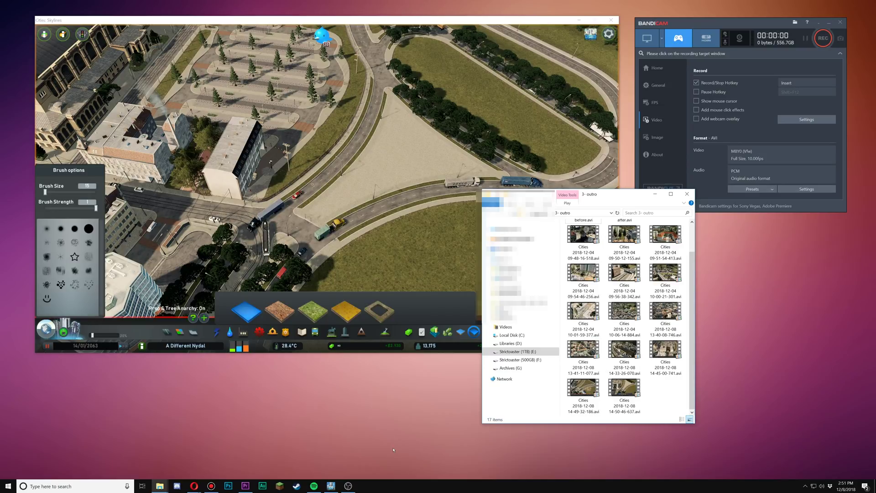
Close the surface painting tool in Cities: Skylines and examine the painted triangle junction from several angles and distances
{"action": "left_click", "coordinate": [414, 265]}
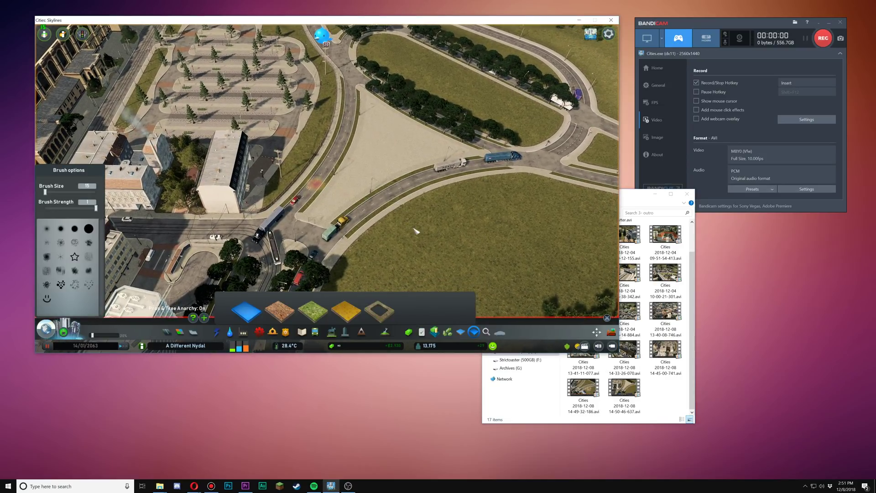
{"action": "scroll", "coordinate": [440, 245], "scroll_direction": "up", "scroll_amount": 3}
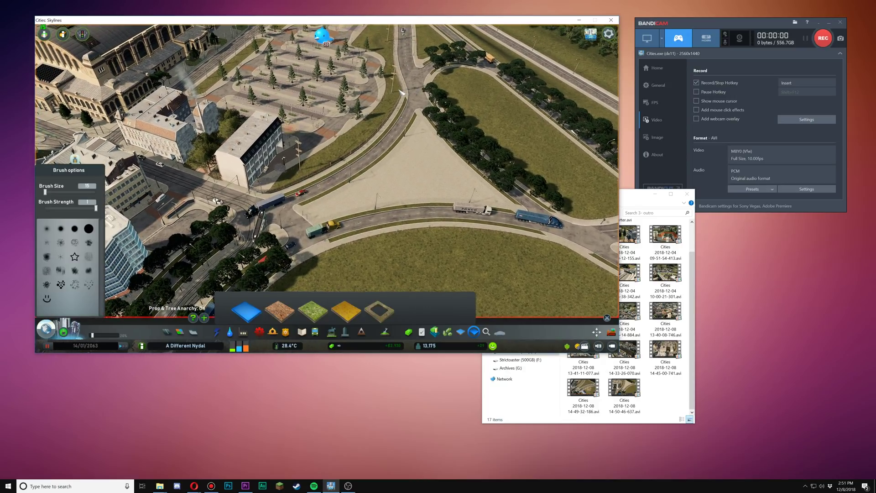
{"action": "key", "text": "Escape"}
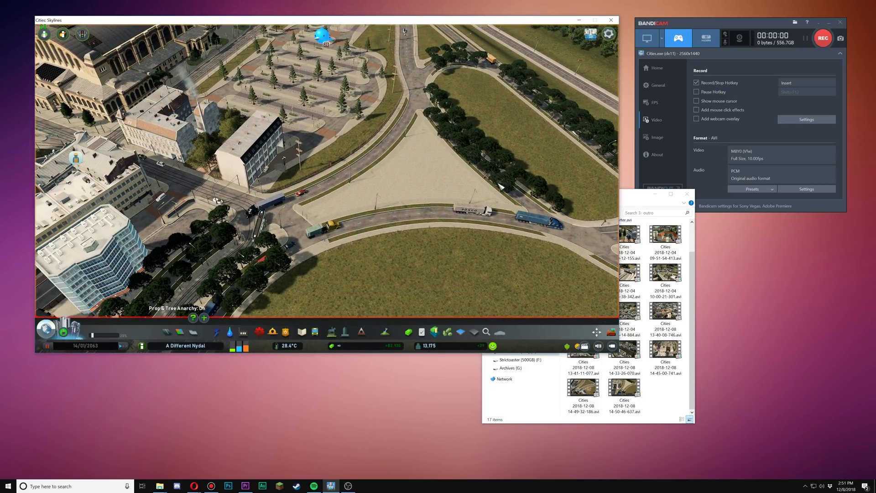
{"action": "scroll", "coordinate": [327, 171], "scroll_direction": "down", "scroll_amount": 3}
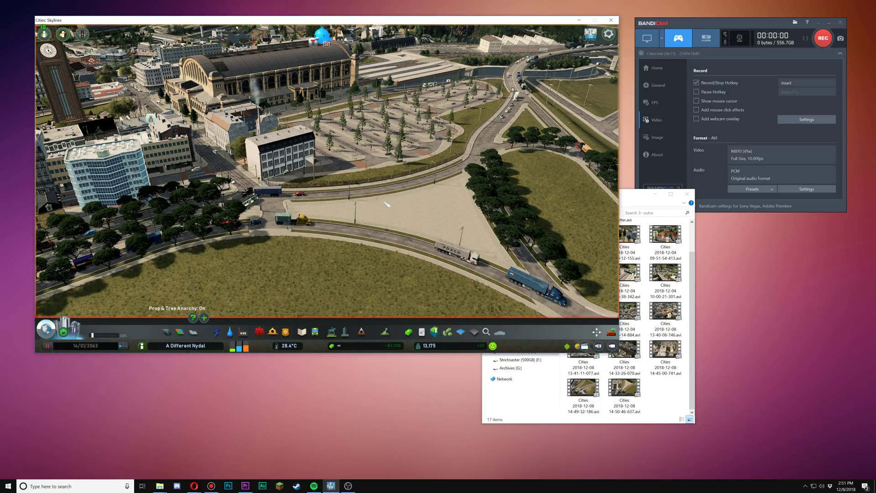
{"action": "key", "text": "e"}
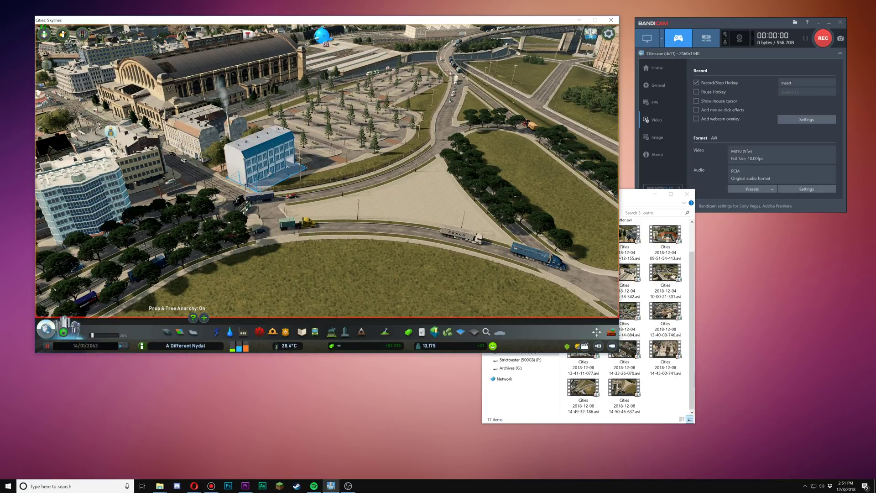
{"action": "scroll", "coordinate": [318, 191], "scroll_direction": "up", "scroll_amount": 3}
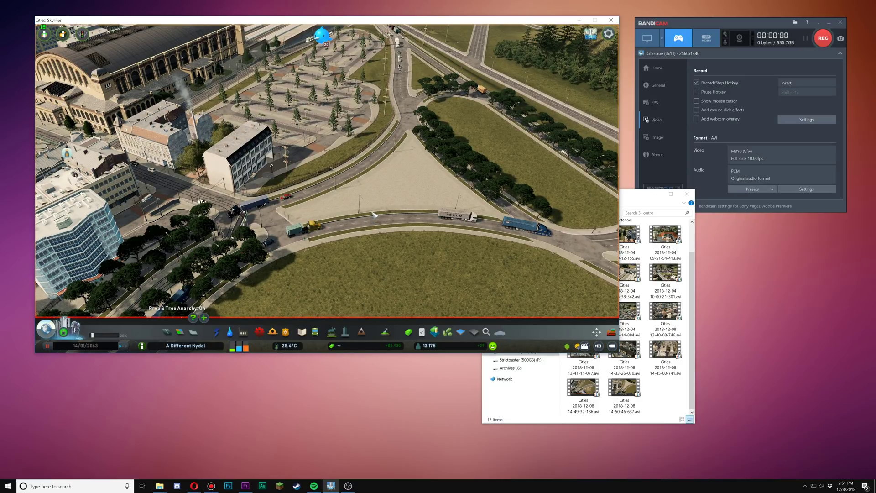
{"action": "scroll", "coordinate": [358, 200], "scroll_direction": "down", "scroll_amount": 3}
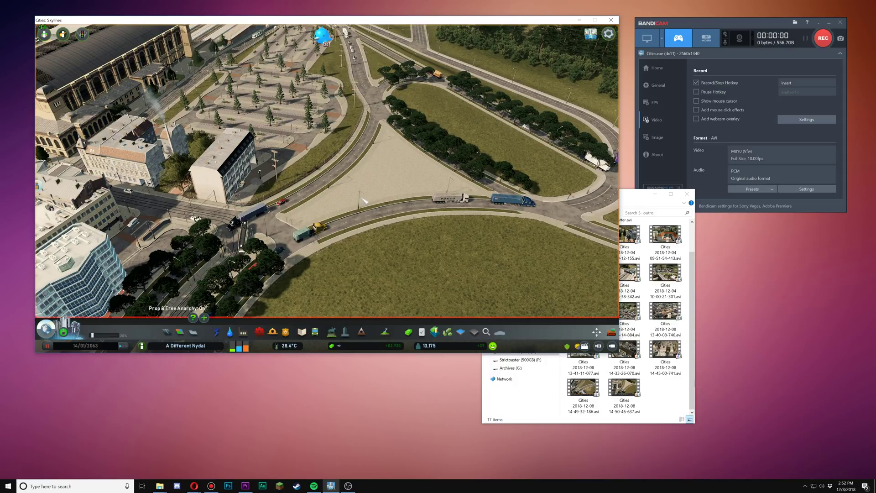
Minimise the "3- outro" folder window and look over the painted triangle junction and its surroundings in Cities: Skylines
{"action": "scroll", "coordinate": [406, 277], "scroll_direction": "up", "scroll_amount": 3}
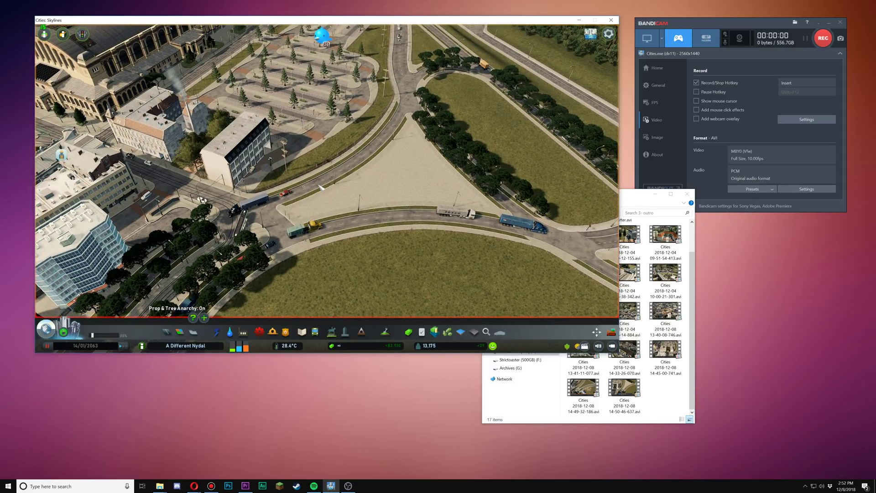
{"action": "left_click", "coordinate": [655, 196]}
{"action": "left_click_drag", "start_coordinate": [456, 222], "coordinate": [317, 181]}
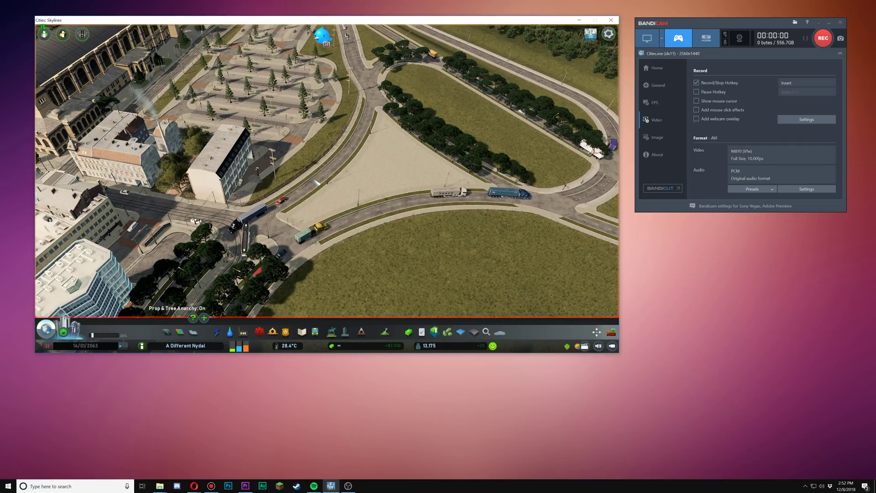
{"action": "left_click_drag", "start_coordinate": [309, 240], "coordinate": [338, 147]}
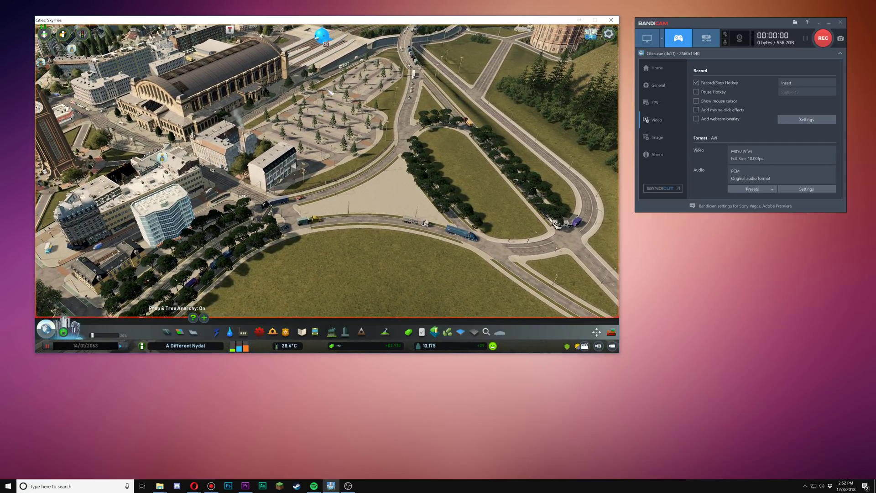
Show Bandicam's general options with the output folder, and go from the "2- timelapse" folder to its parent folder "Nydal 15" in File Explorer
{"action": "left_click", "coordinate": [658, 85]}
{"action": "mouse_move", "coordinate": [160, 486]}
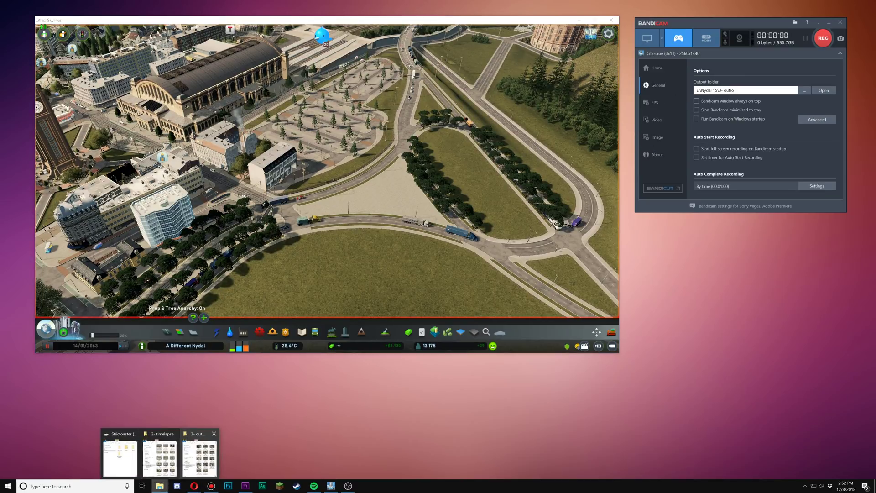
{"action": "left_click", "coordinate": [160, 456]}
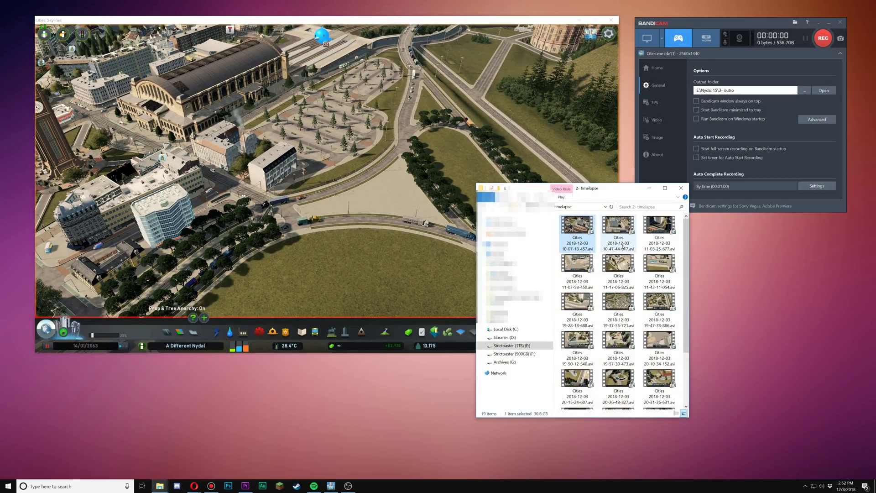
{"action": "left_click", "coordinate": [543, 207]}
{"action": "left_click_drag", "start_coordinate": [607, 188], "coordinate": [655, 216]}
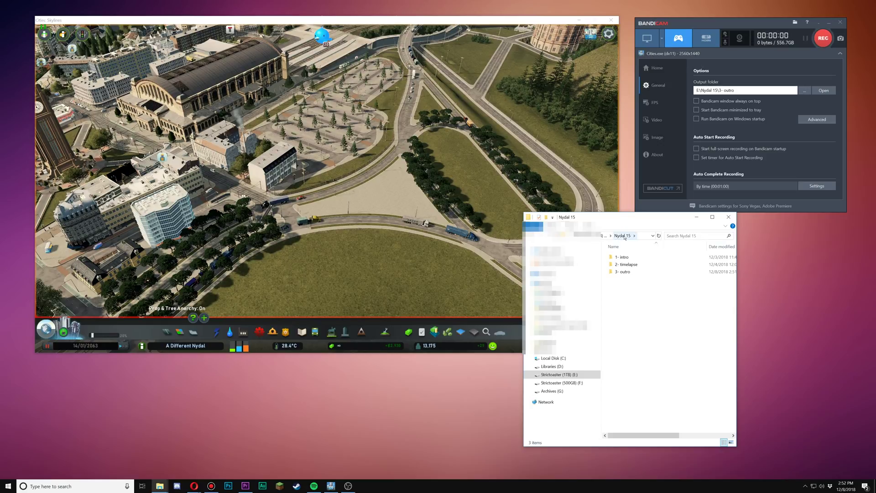
Go up to the root of the E: drive, reopen "Nydal 15" and look over its intro, timelapse and outro subfolders
{"action": "key", "text": "alt+Up"}
{"action": "left_click_drag", "start_coordinate": [690, 347], "coordinate": [666, 272]}
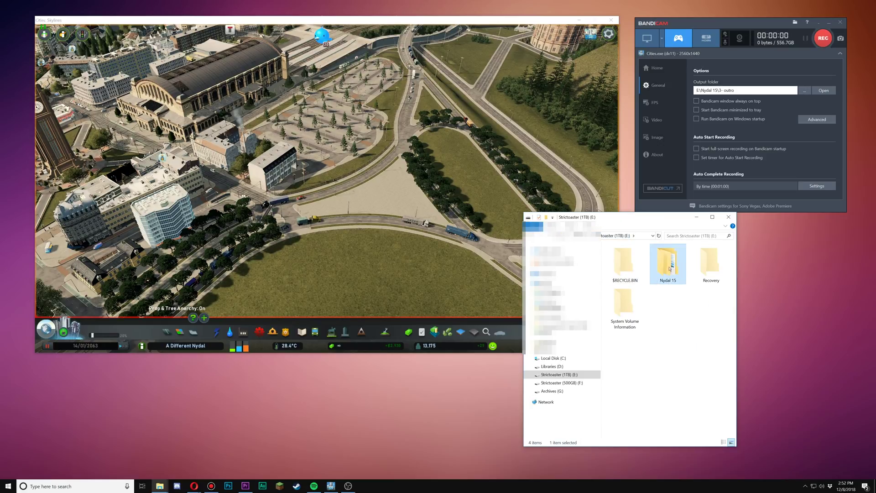
{"action": "left_click", "coordinate": [711, 264]}
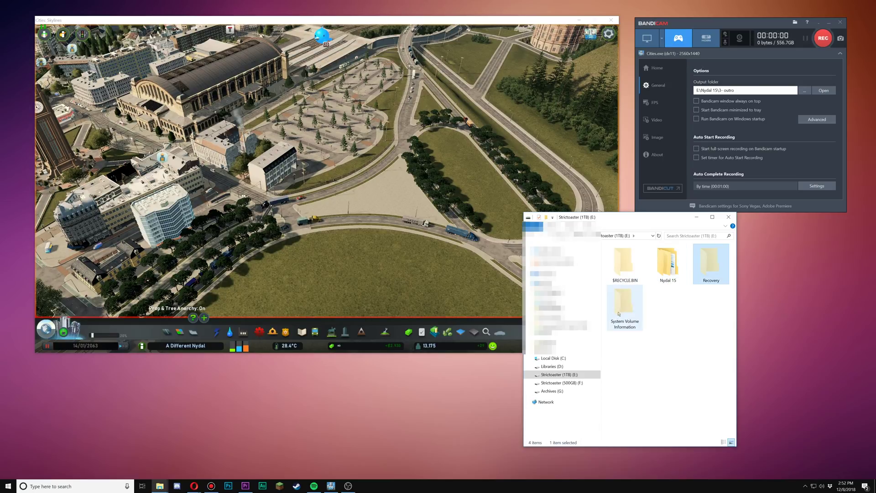
{"action": "double_click", "coordinate": [678, 257]}
{"action": "mouse_move", "coordinate": [642, 258]}
{"action": "left_mouse_down"}
{"action": "mouse_move", "coordinate": [614, 276]}
{"action": "mouse_move", "coordinate": [637, 257]}
{"action": "left_mouse_up"}
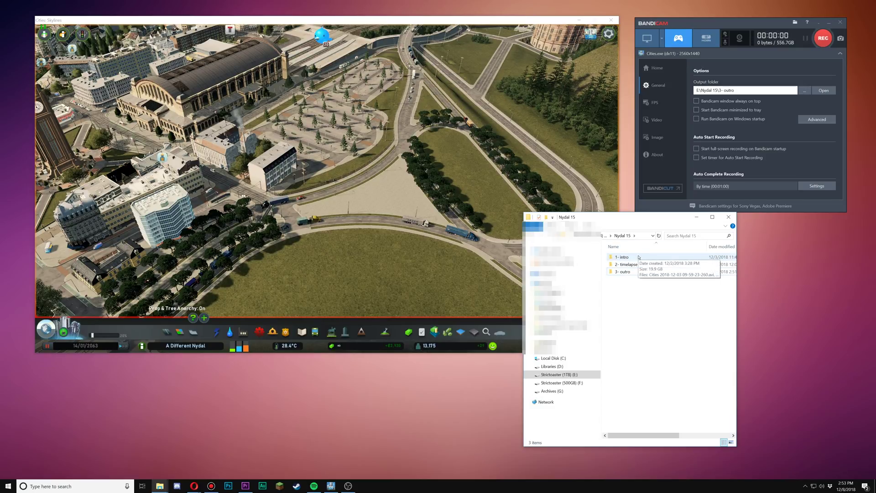
{"action": "left_click", "coordinate": [639, 257]}
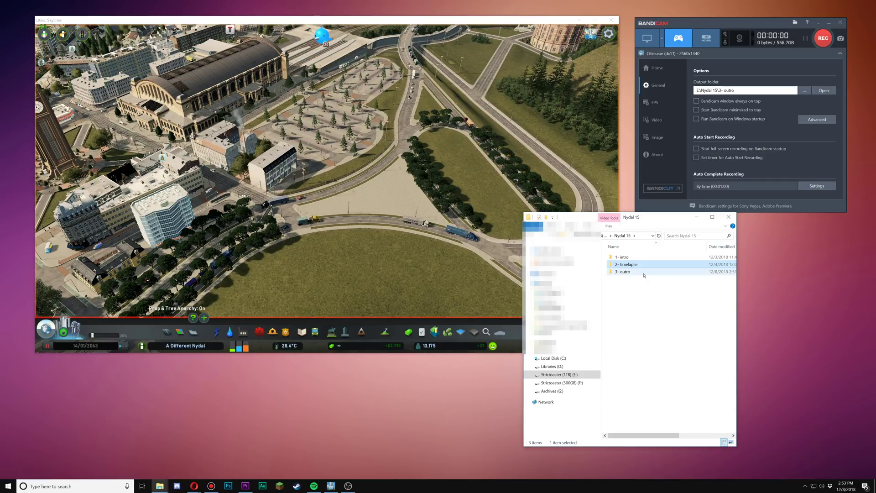
{"action": "left_click", "coordinate": [629, 325]}
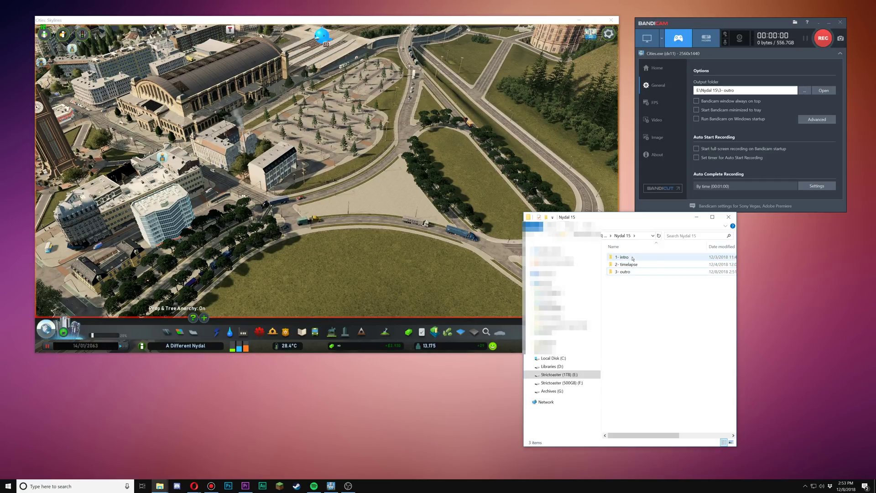
Open the "1- intro" folder, play its three Cities clips one after another, and close the player
{"action": "double_click", "coordinate": [633, 258]}
{"action": "double_click", "coordinate": [625, 253]}
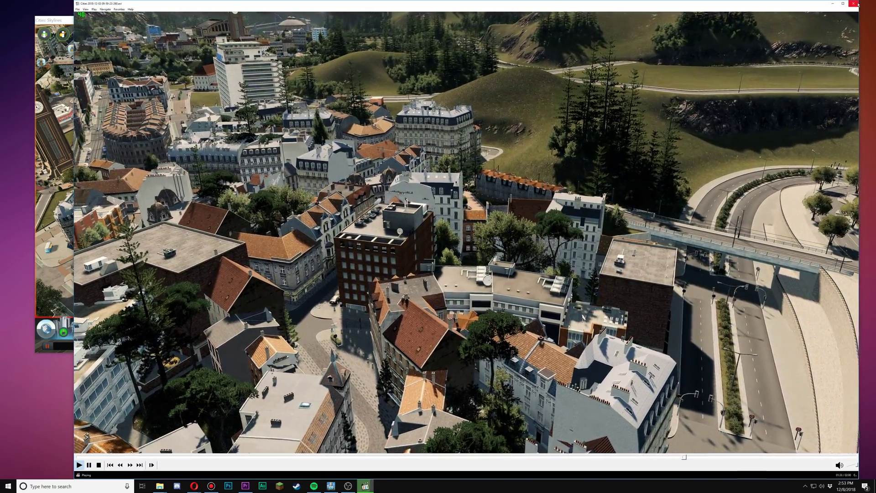
{"action": "left_click", "coordinate": [854, 4]}
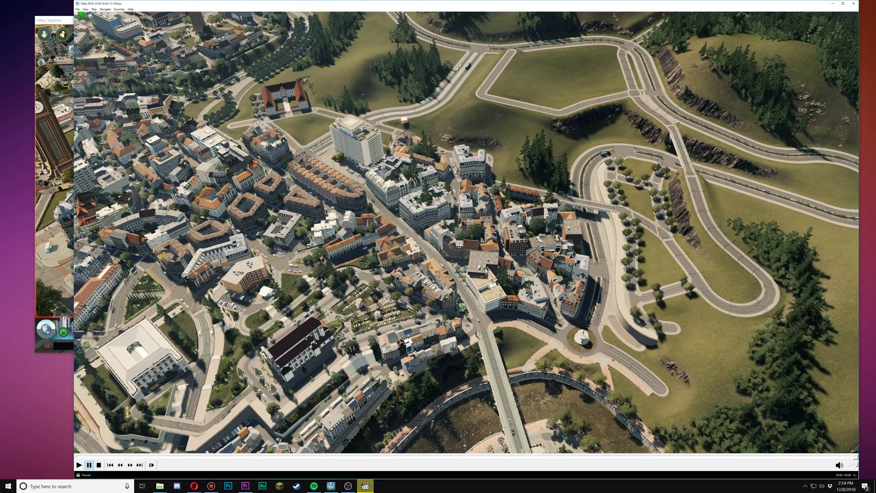
{"action": "left_click", "coordinate": [854, 3]}
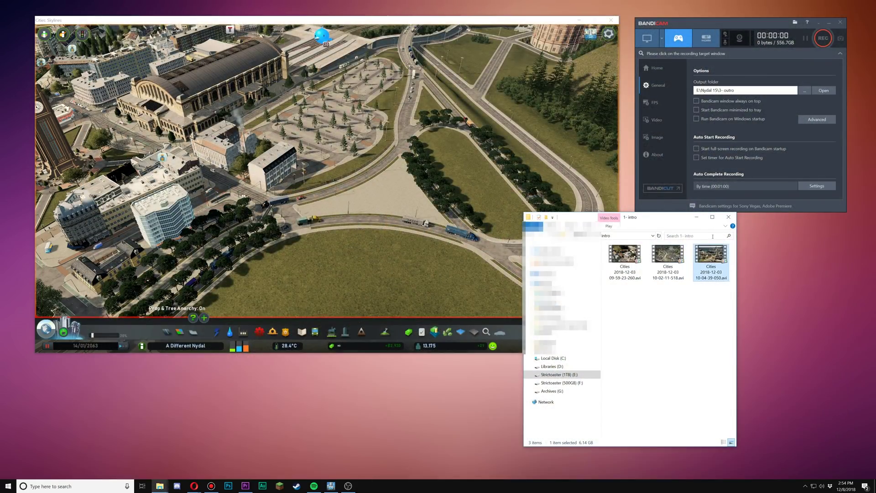
{"action": "key", "text": "Return"}
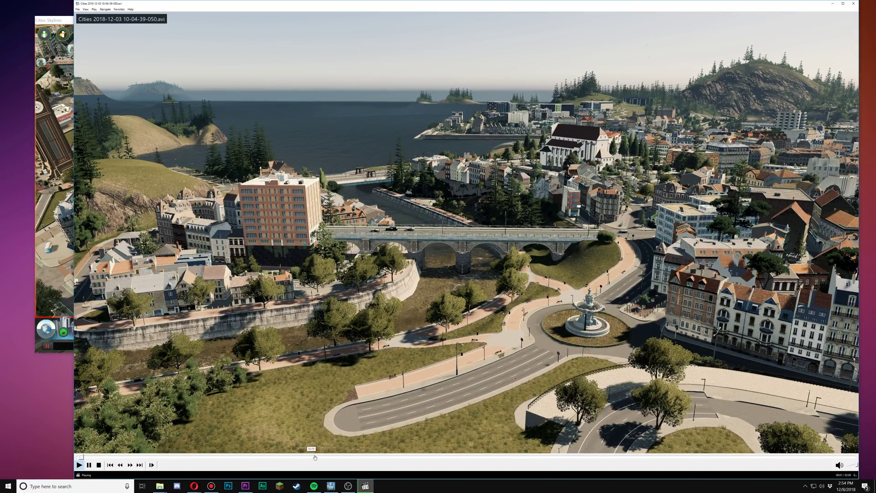
{"action": "left_click", "coordinate": [130, 464]}
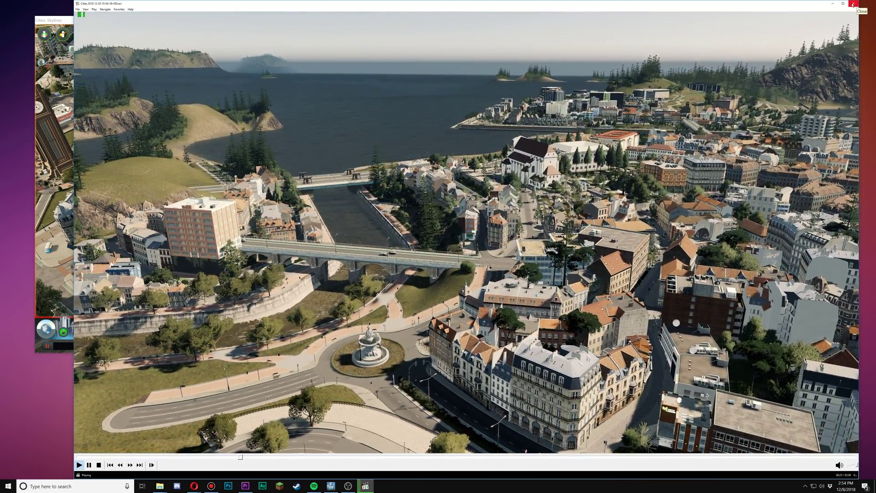
{"action": "left_click", "coordinate": [853, 4]}
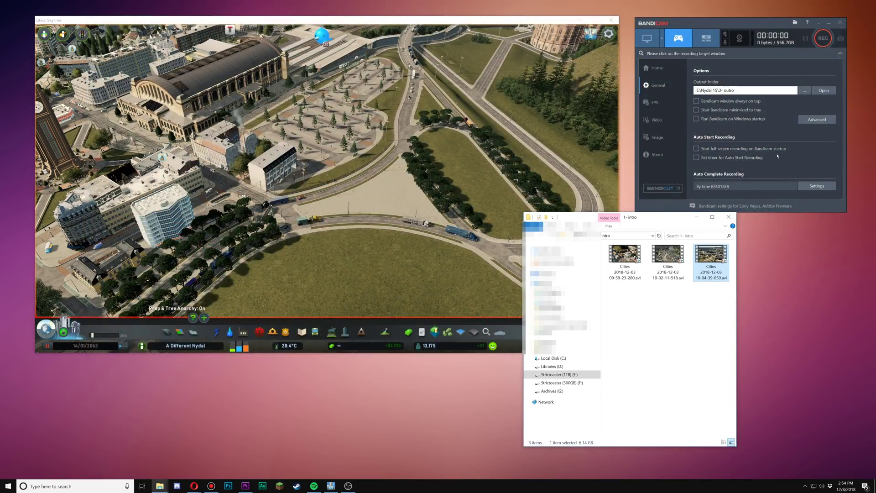
Return to Cities: Skylines, open the Cinematic Camera Extended panel and reposition it slightly over the city view
{"action": "left_click", "coordinate": [403, 283]}
{"action": "left_click_drag", "start_coordinate": [346, 208], "coordinate": [330, 188]}
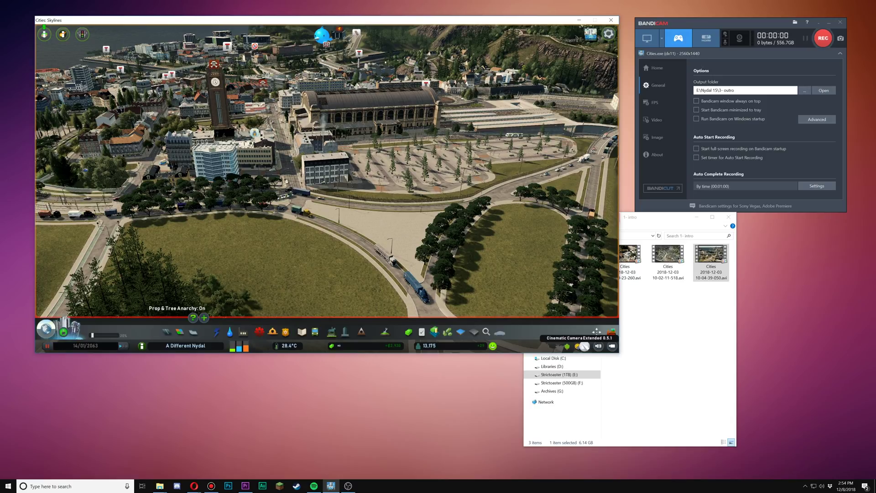
{"action": "left_click", "coordinate": [585, 346]}
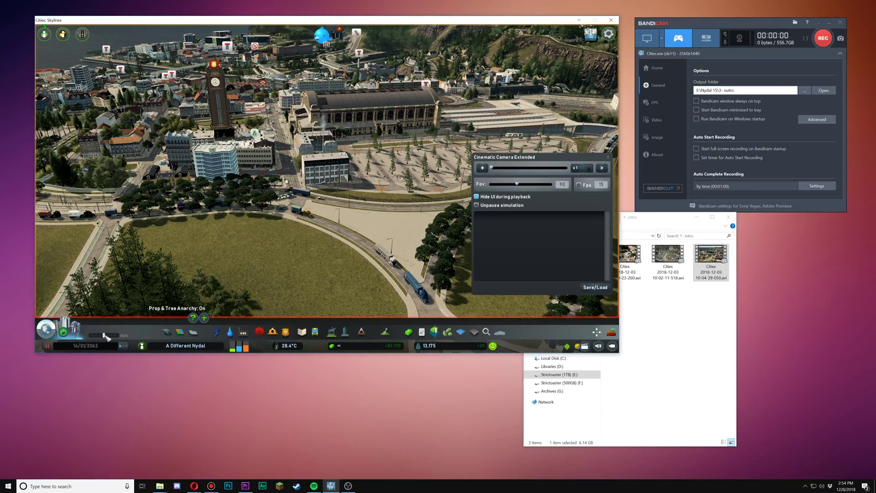
{"action": "mouse_move", "coordinate": [519, 175]}
{"action": "left_mouse_down"}
{"action": "mouse_move", "coordinate": [491, 173]}
{"action": "mouse_move", "coordinate": [522, 187]}
{"action": "left_mouse_up"}
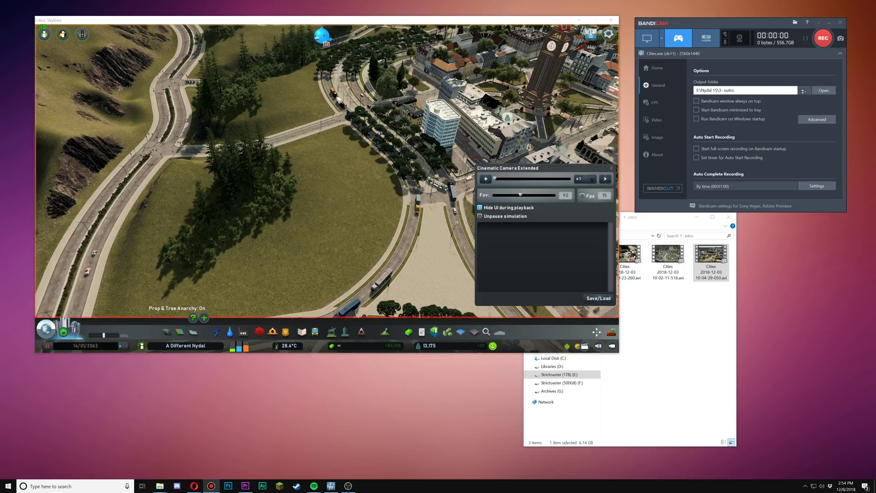
Change Bandicam's output folder to "1- intro" inside "Nydal 15"
{"action": "left_click", "coordinate": [804, 91]}
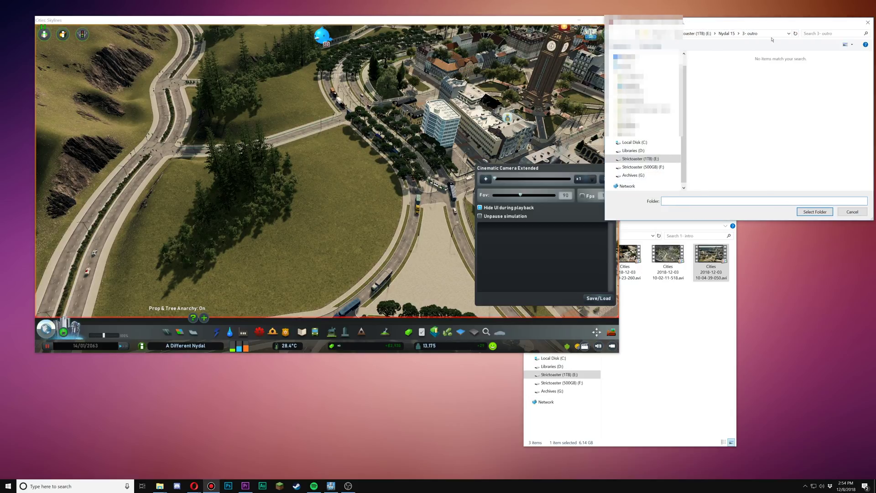
{"action": "left_click", "coordinate": [727, 33]}
{"action": "left_click", "coordinate": [708, 65]}
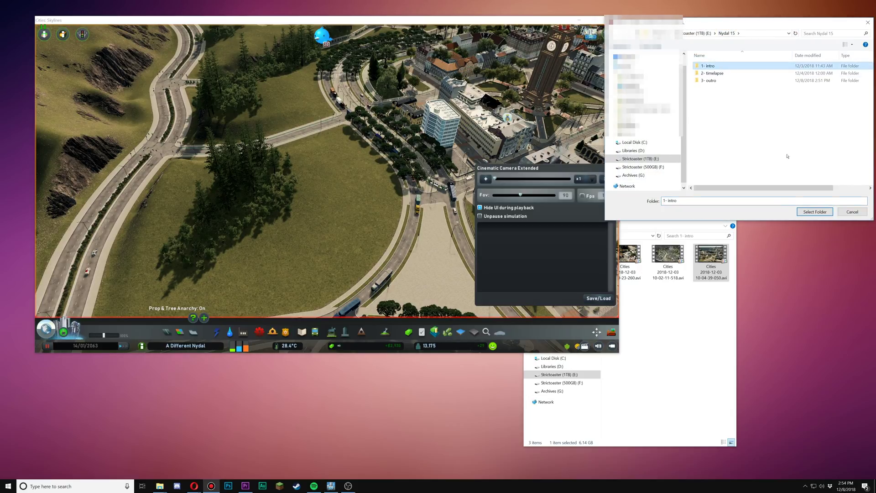
{"action": "left_click", "coordinate": [815, 212]}
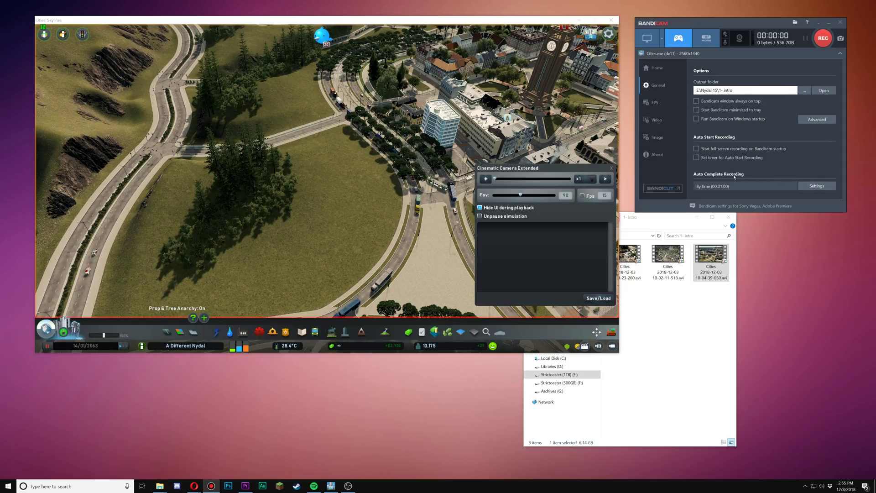
Set auto-complete recording to a maximum recording time of 10 minutes, with a new recording starting after each one
{"action": "left_click", "coordinate": [802, 187]}
{"action": "left_click", "coordinate": [771, 86]}
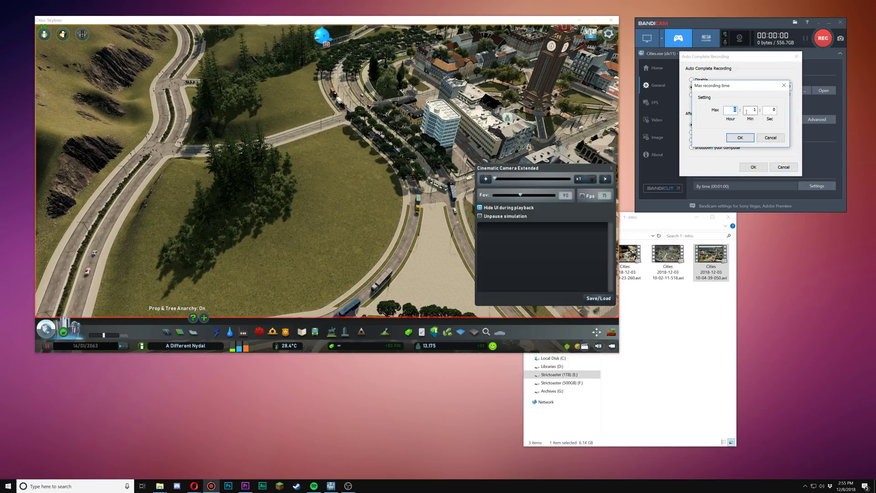
{"action": "left_click", "coordinate": [740, 137]}
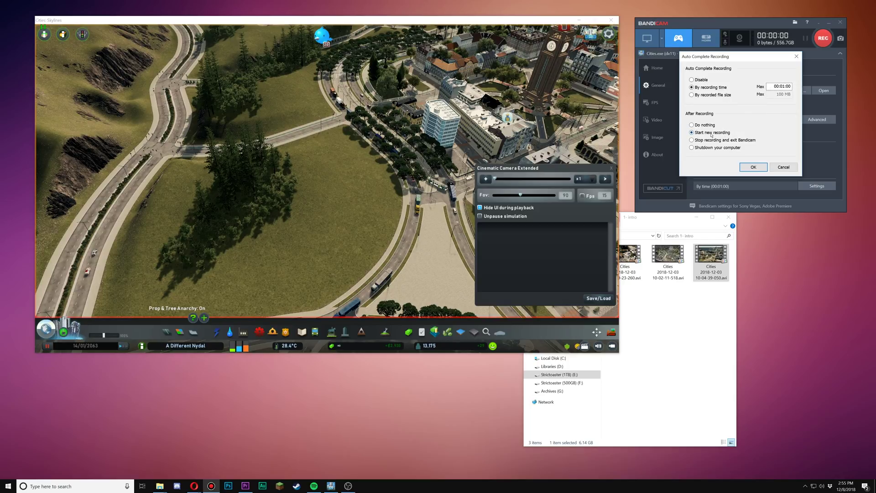
{"action": "left_click", "coordinate": [781, 86]}
{"action": "left_click", "coordinate": [751, 112]}
{"action": "type", "text": "0"}
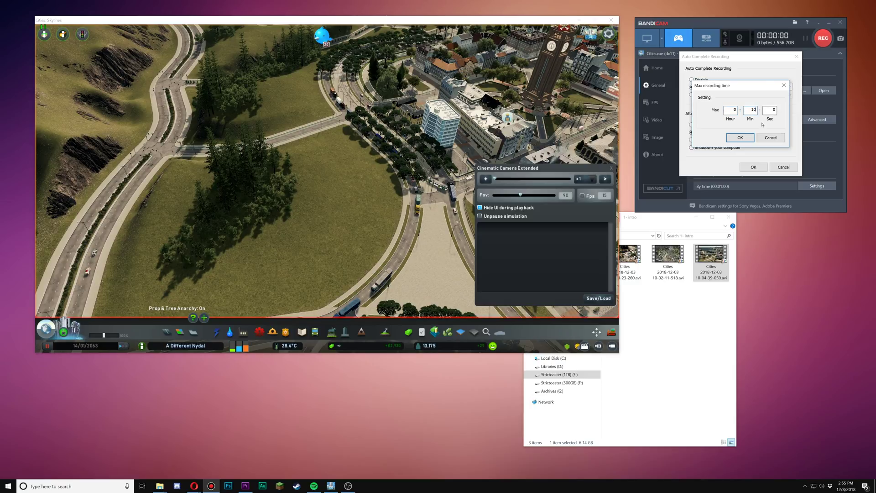
{"action": "left_click", "coordinate": [740, 138]}
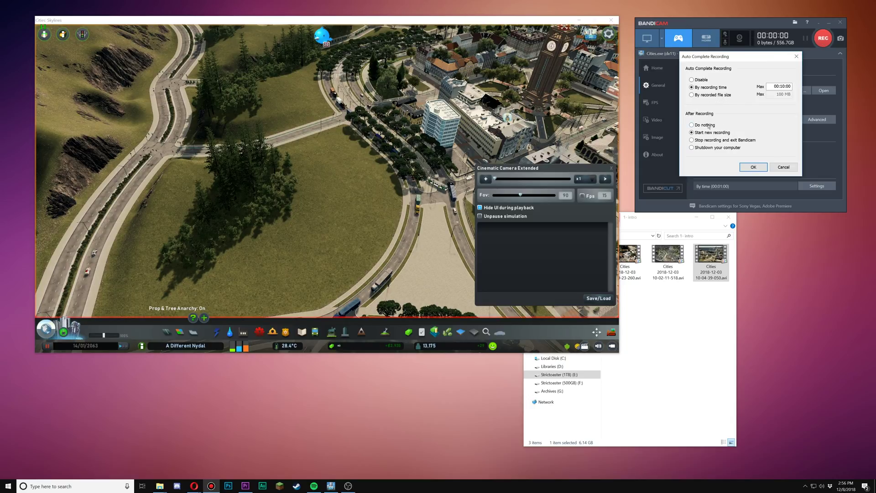
Set the maximum recording time to 1 minute, choose to do nothing after recording, and apply the auto-complete settings
{"action": "left_click", "coordinate": [776, 89]}
{"action": "key", "text": "BackSpace"}
{"action": "key", "text": "Return"}
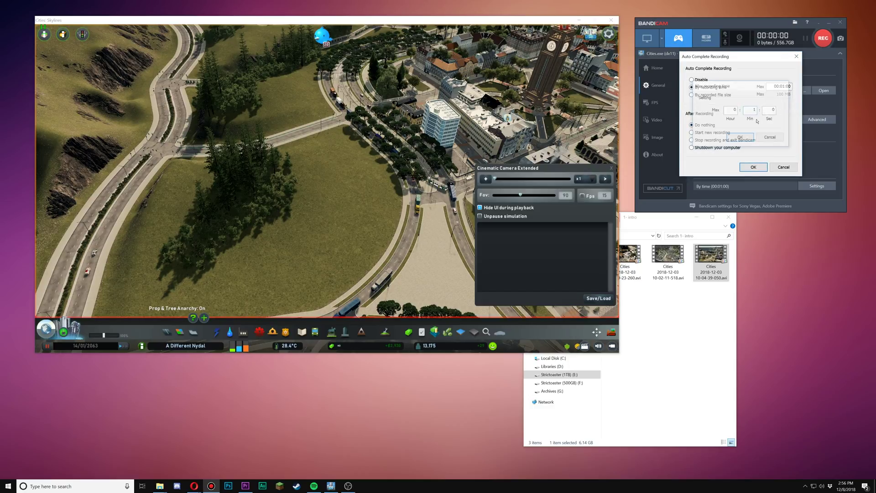
{"action": "left_click", "coordinate": [754, 167]}
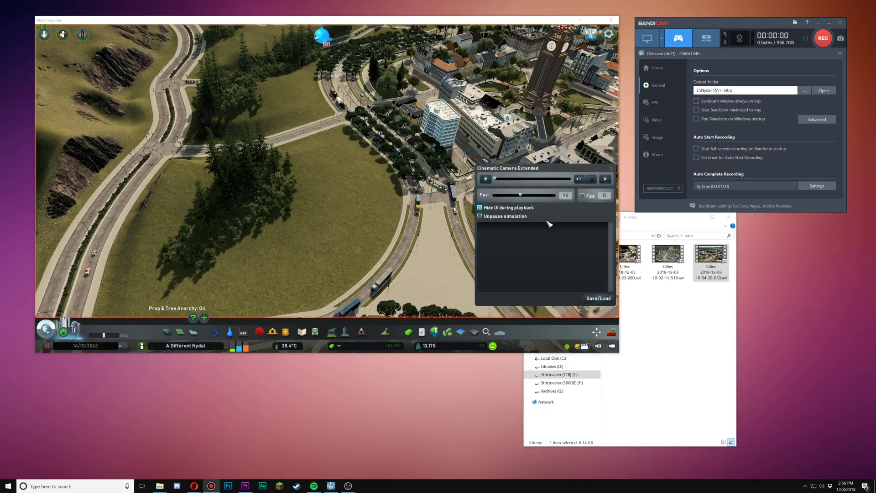
Set the time of day to about 16:21 in Ultimate Eyecandy in Cities: Skylines, and close its window
{"action": "left_click", "coordinate": [360, 235]}
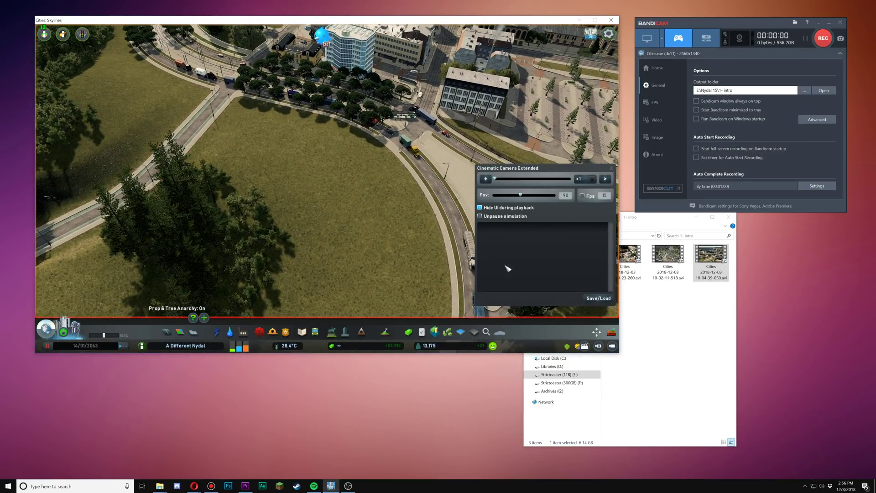
{"action": "left_click", "coordinate": [577, 346]}
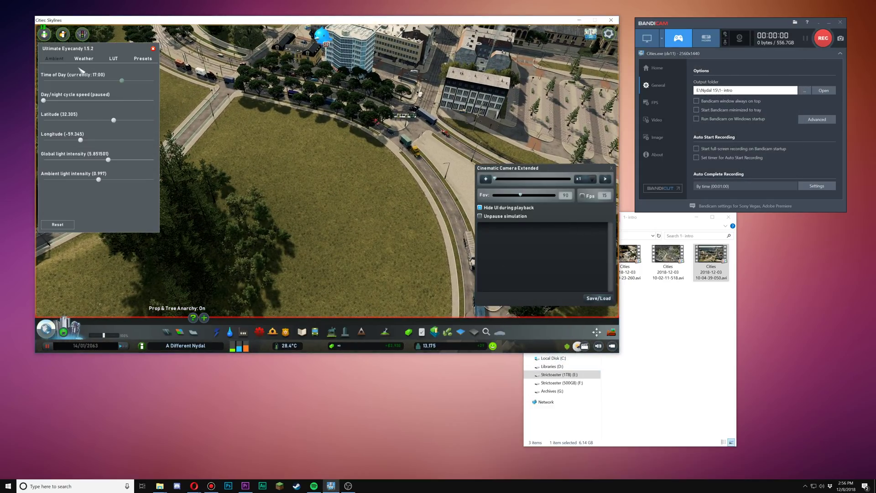
{"action": "left_click_drag", "start_coordinate": [121, 81], "coordinate": [118, 82]}
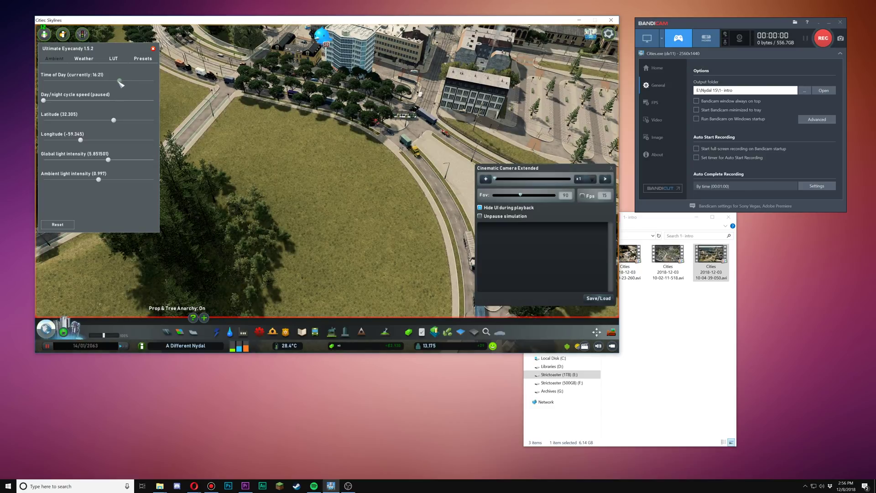
{"action": "left_click", "coordinate": [154, 48]}
Add the first camera path point from an elevated view of the tree-lined plaza beside the station, and recall that point's view
{"action": "key", "text": "w"}
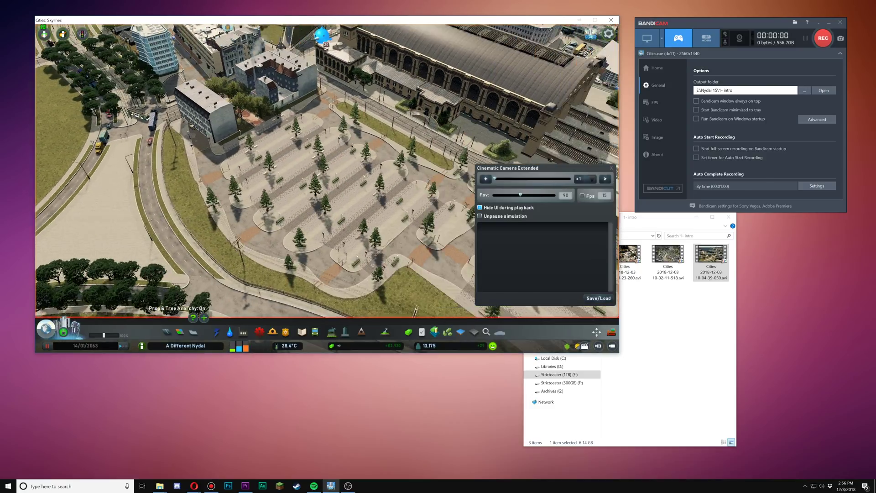
{"action": "key", "text": "w"}
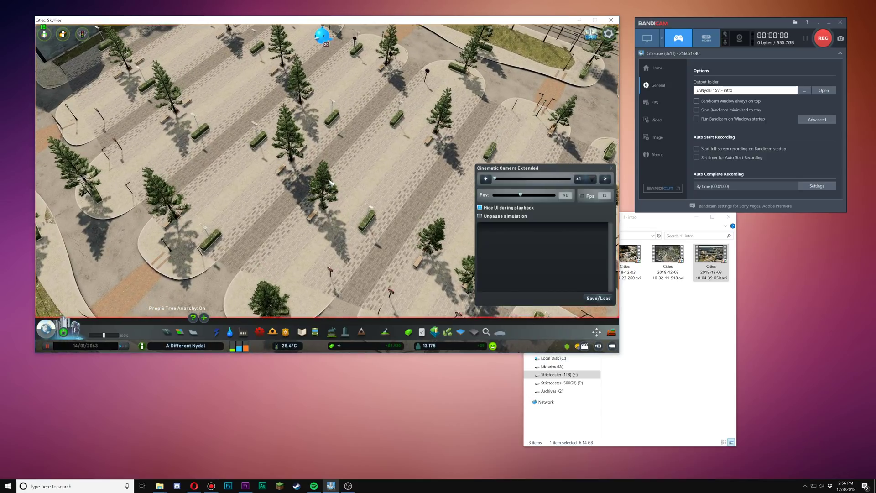
{"action": "key", "text": "w"}
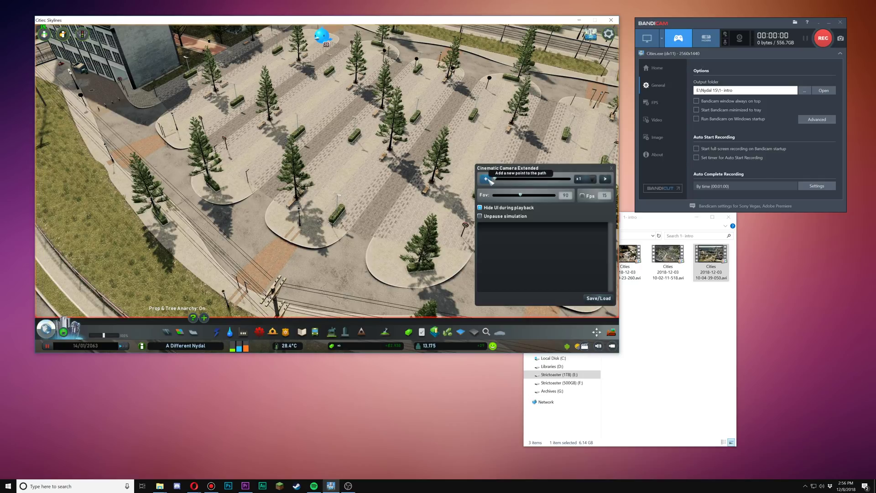
{"action": "left_click", "coordinate": [486, 179]}
{"action": "key", "text": "w"}
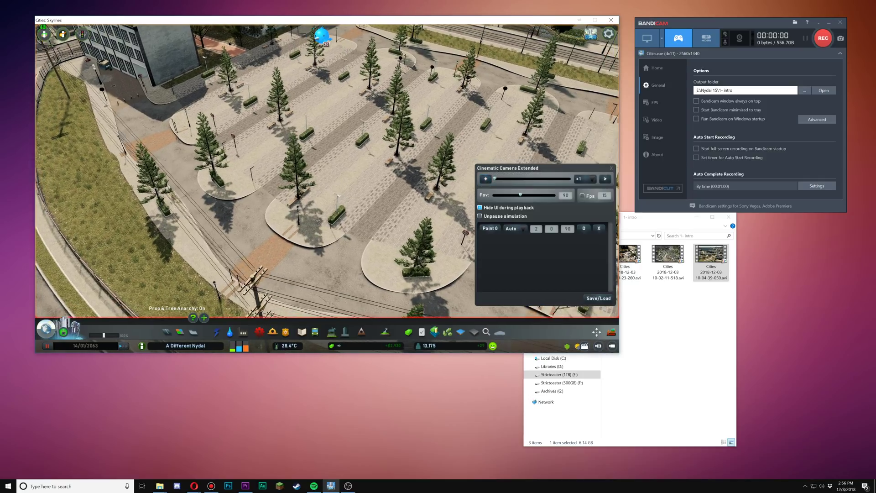
{"action": "left_click", "coordinate": [489, 229]}
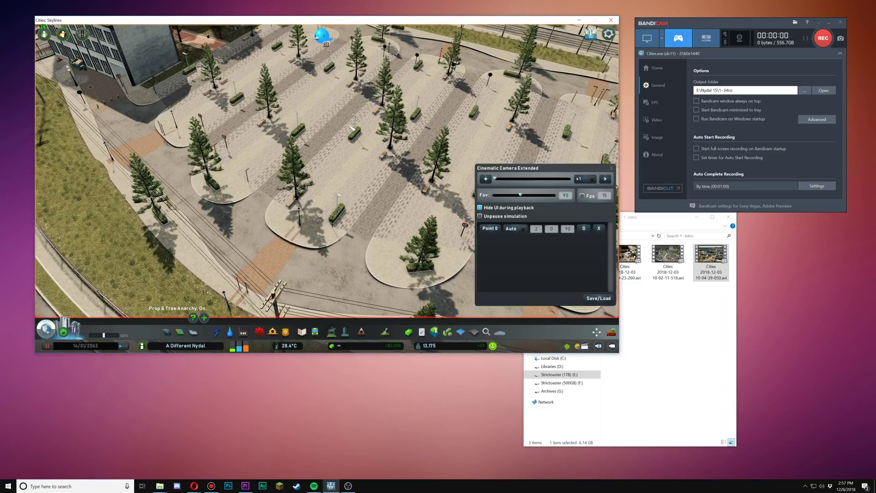
Add a second camera path point from an elevated view farther along the plaza, and play the path
{"action": "key", "text": "w"}
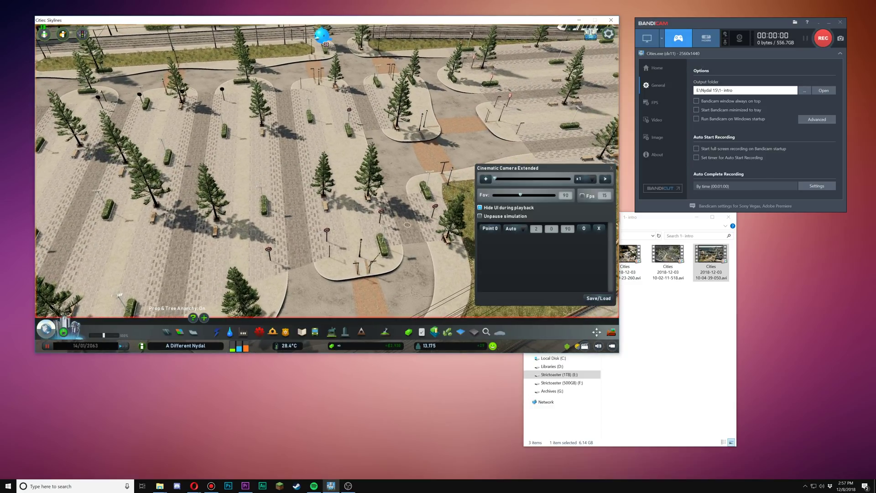
{"action": "left_click", "coordinate": [486, 179]}
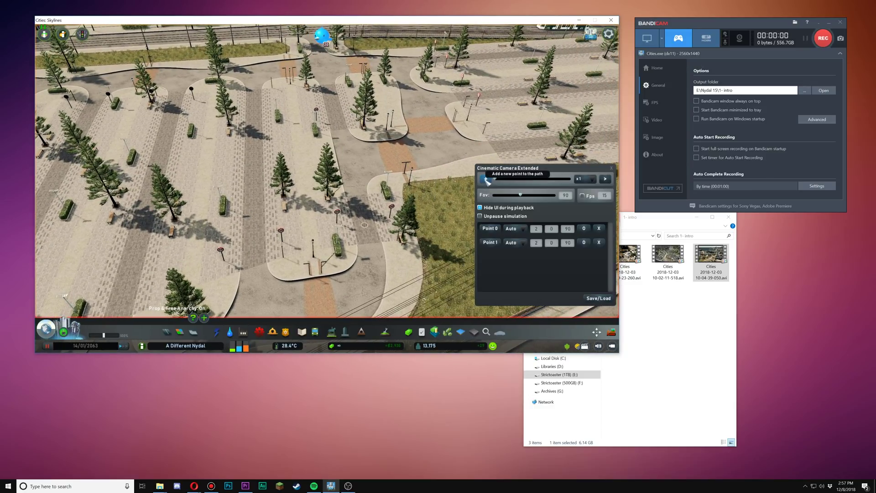
{"action": "left_click", "coordinate": [607, 179]}
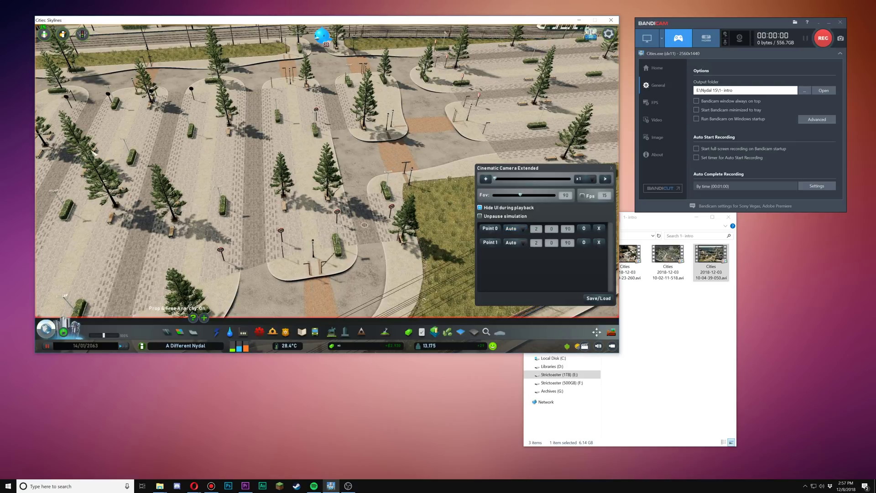
Turn on the Fps option at 10 and play the camera path with Point 0's easing on Auto
{"action": "left_click", "coordinate": [582, 196]}
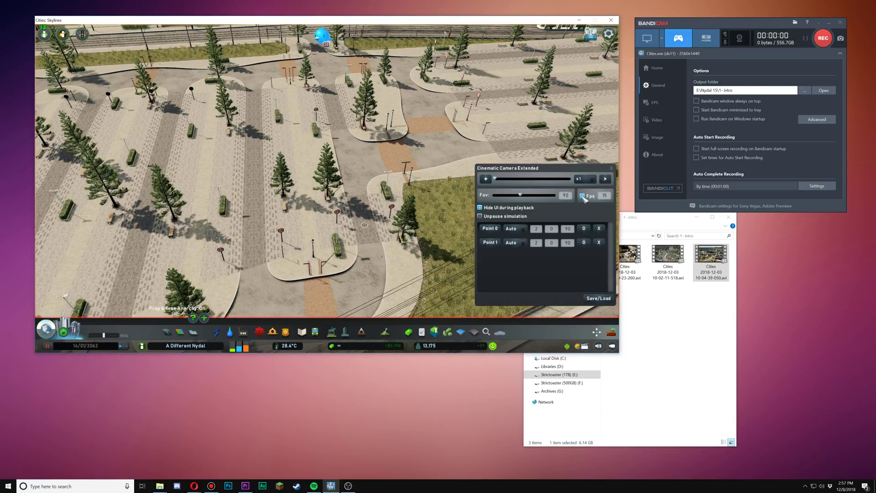
{"action": "left_click", "coordinate": [604, 196]}
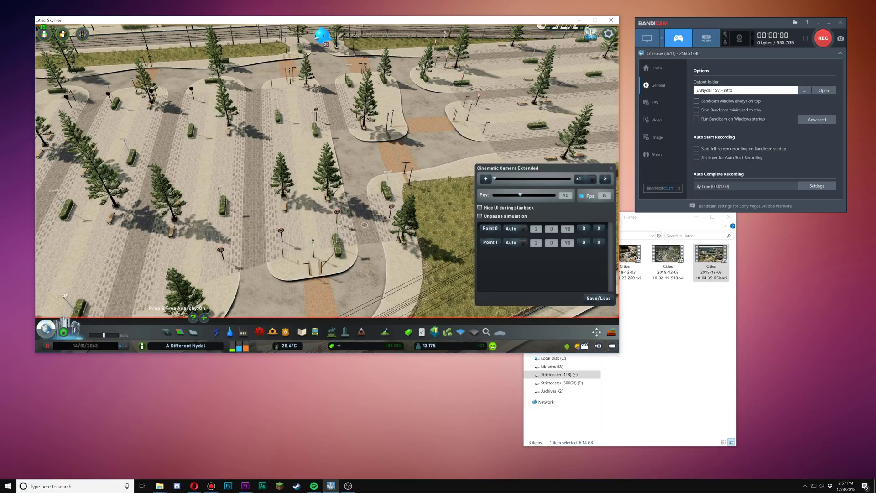
{"action": "left_click", "coordinate": [523, 230]}
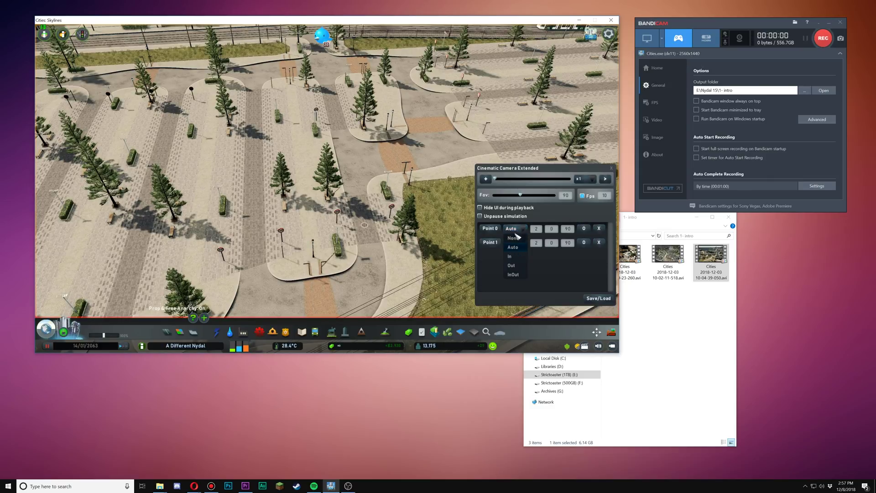
{"action": "left_click", "coordinate": [515, 245]}
{"action": "left_click", "coordinate": [605, 179]}
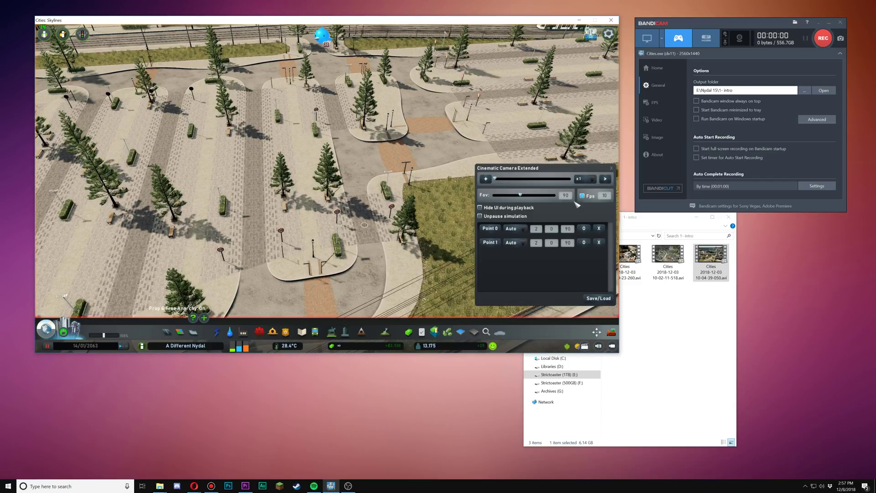
Set Point 0's camera movement easing to None and play the path
{"action": "left_click", "coordinate": [513, 228]}
{"action": "left_click", "coordinate": [517, 238]}
{"action": "left_click", "coordinate": [605, 178]}
Enable hiding the UI during playback and unpausing the simulation, and play the camera path
{"action": "left_click", "coordinate": [519, 210]}
{"action": "left_click", "coordinate": [507, 218]}
{"action": "left_click", "coordinate": [607, 180]}
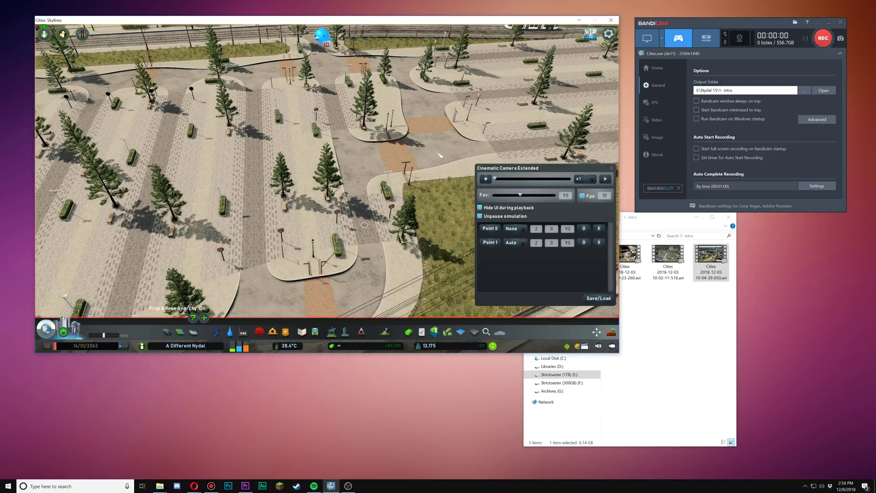
Try the field of view at 20 and 179 while viewing the plaza, and set it back to 90
{"action": "left_click_drag", "start_coordinate": [520, 195], "coordinate": [493, 195]}
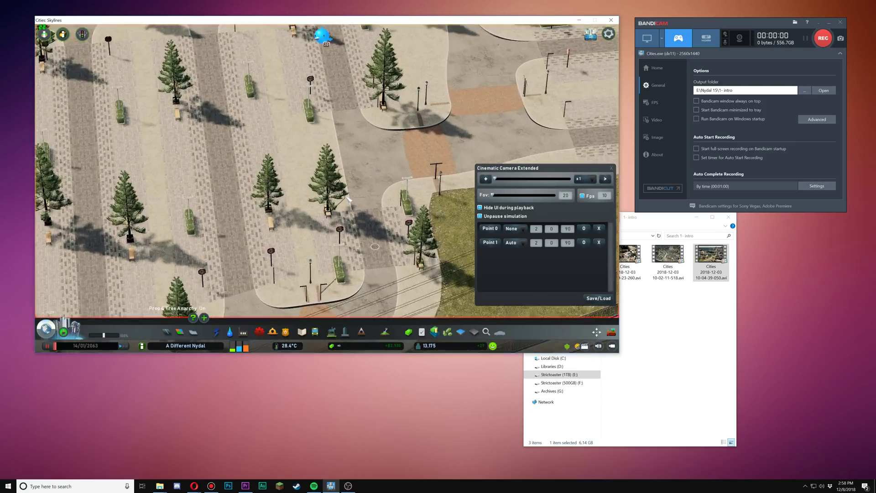
{"action": "left_click_drag", "start_coordinate": [347, 198], "coordinate": [407, 192]}
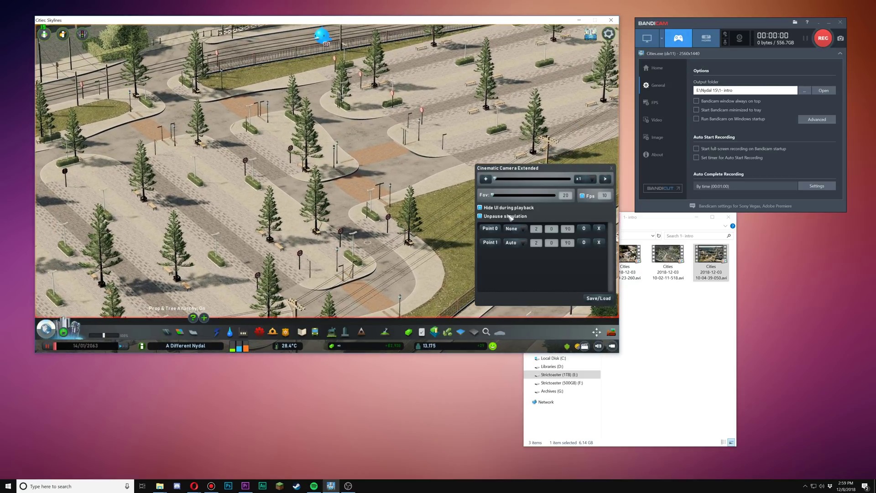
{"action": "left_click_drag", "start_coordinate": [507, 201], "coordinate": [572, 203]}
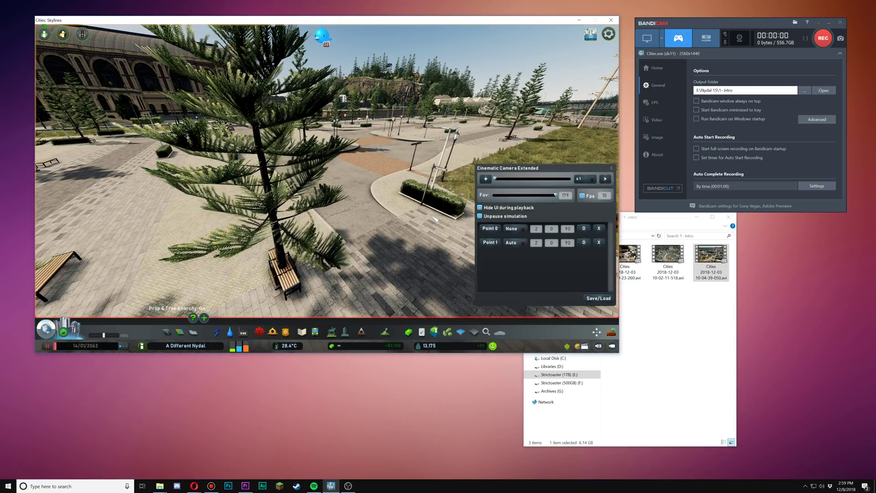
{"action": "left_click_drag", "start_coordinate": [435, 219], "coordinate": [433, 178]}
{"action": "scroll", "coordinate": [327, 171], "scroll_direction": "down", "scroll_amount": 10}
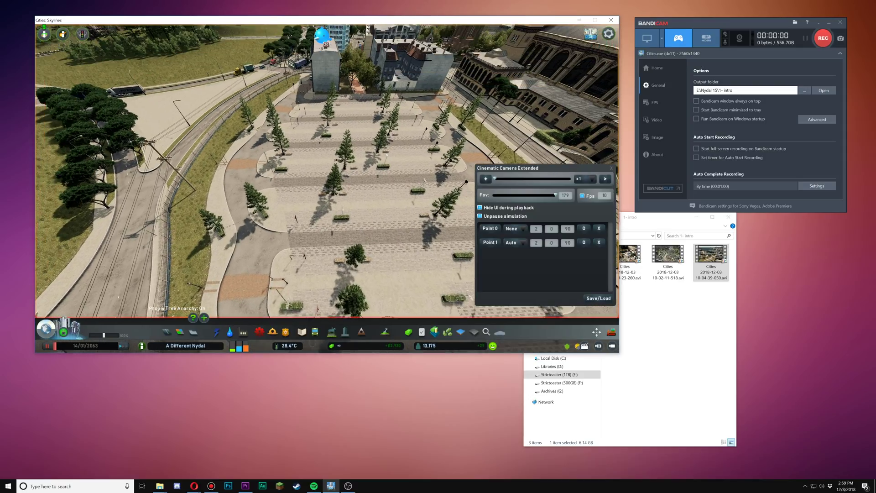
{"action": "key", "text": "e"}
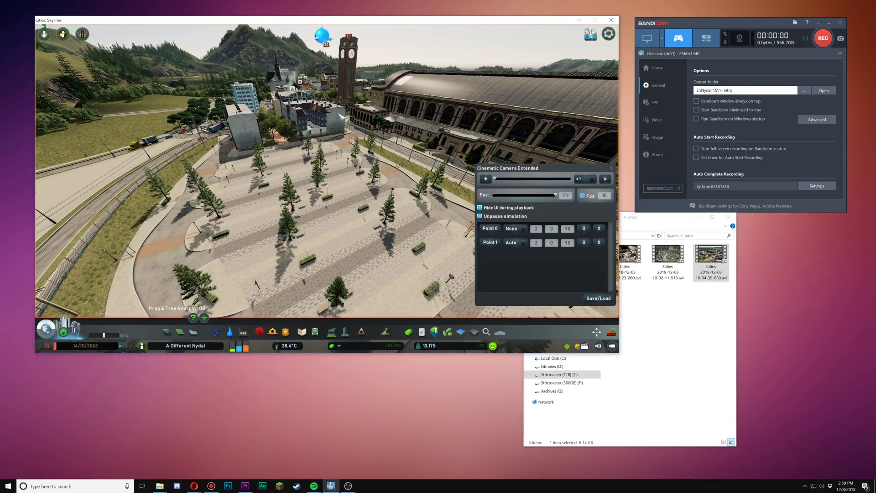
{"action": "key", "text": "q"}
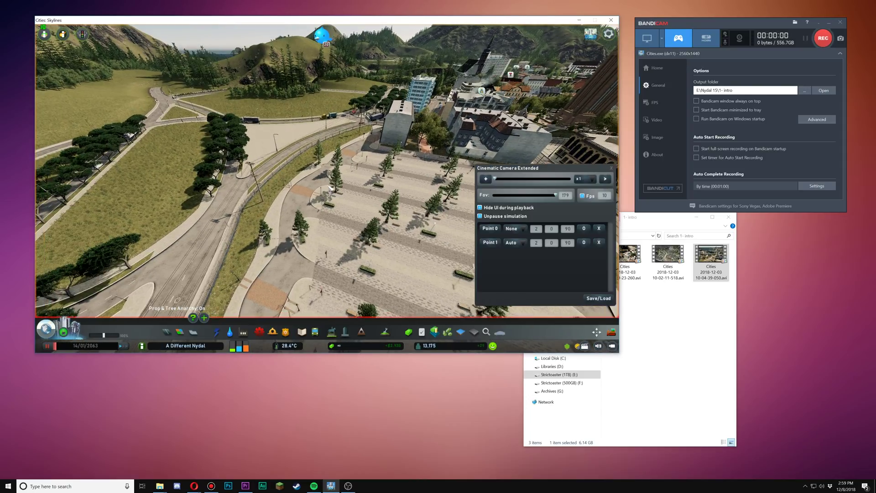
{"action": "key", "text": "q"}
{"action": "key", "text": "q"}
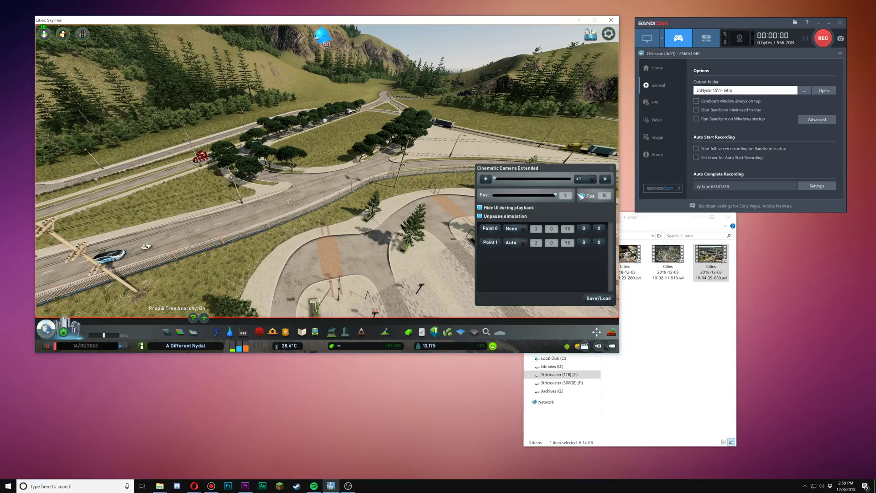
Recapture Point 0's camera from a lower view across the road toward the plaza and station, and play the path
{"action": "left_click", "coordinate": [605, 178]}
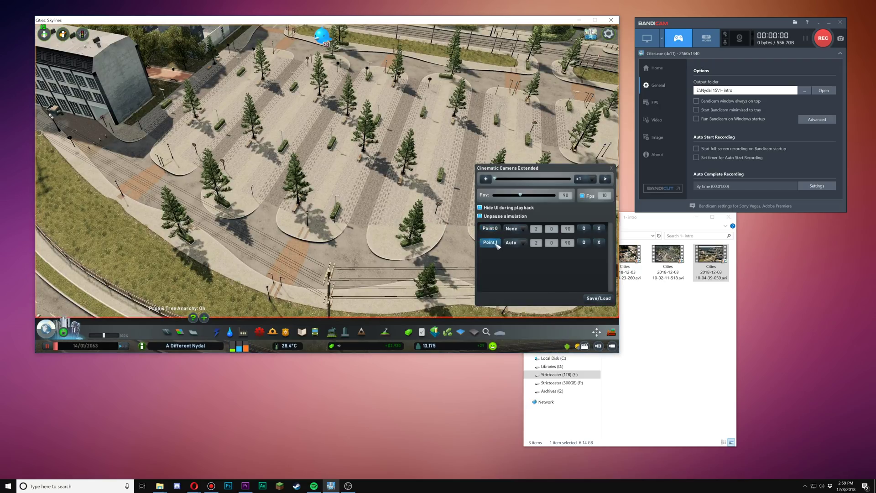
{"action": "left_click", "coordinate": [498, 244]}
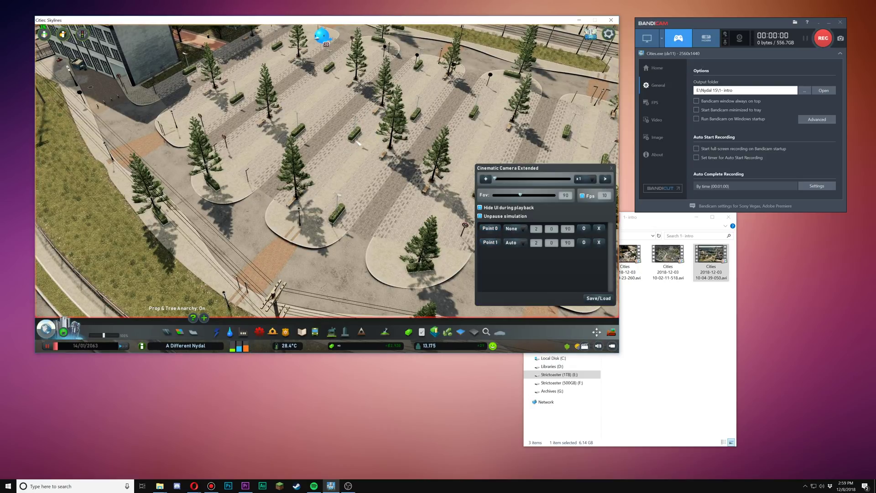
{"action": "key", "text": "r"}
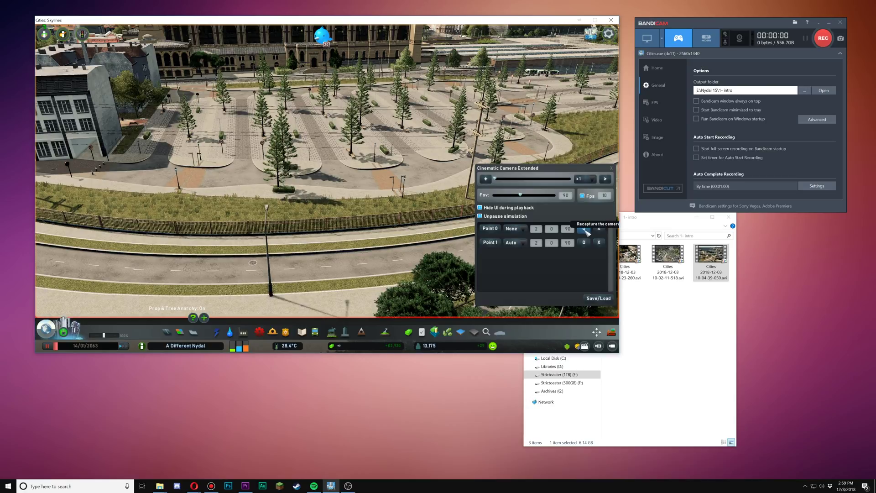
{"action": "left_click", "coordinate": [496, 230]}
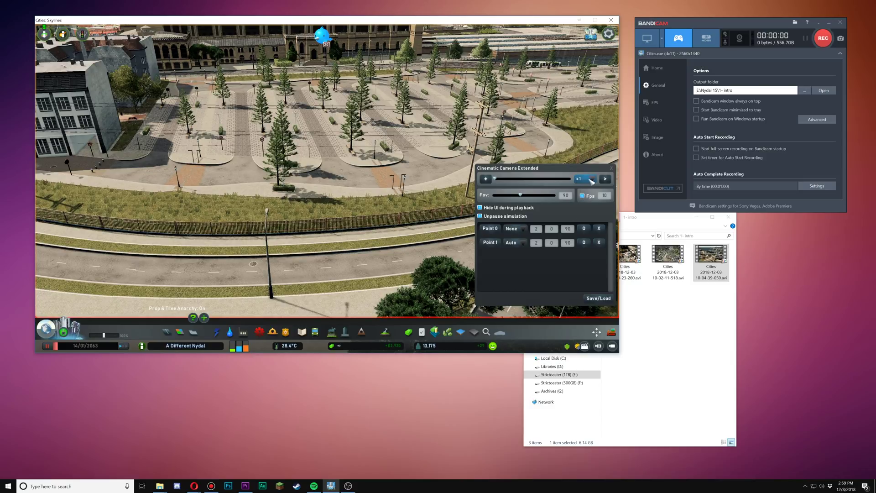
{"action": "left_click", "coordinate": [605, 179]}
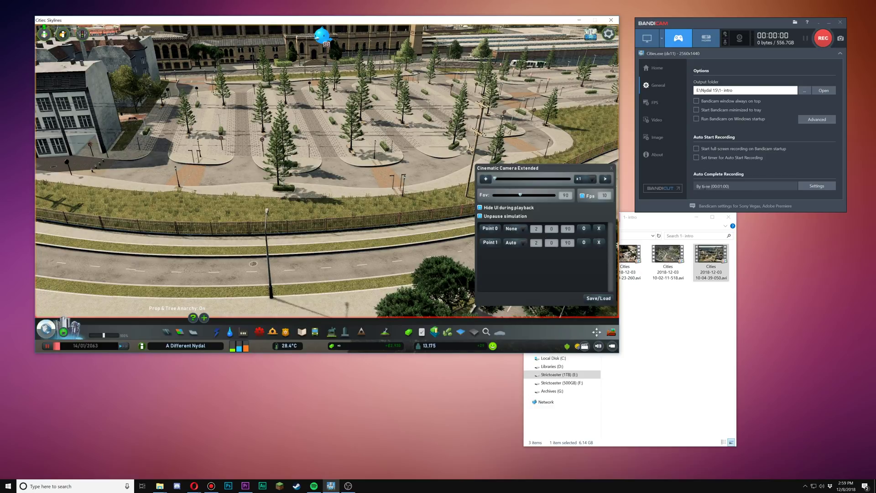
Set Point 0's duration to 59 seconds and record the camera path playback with Bandicam
{"action": "left_click", "coordinate": [697, 217]}
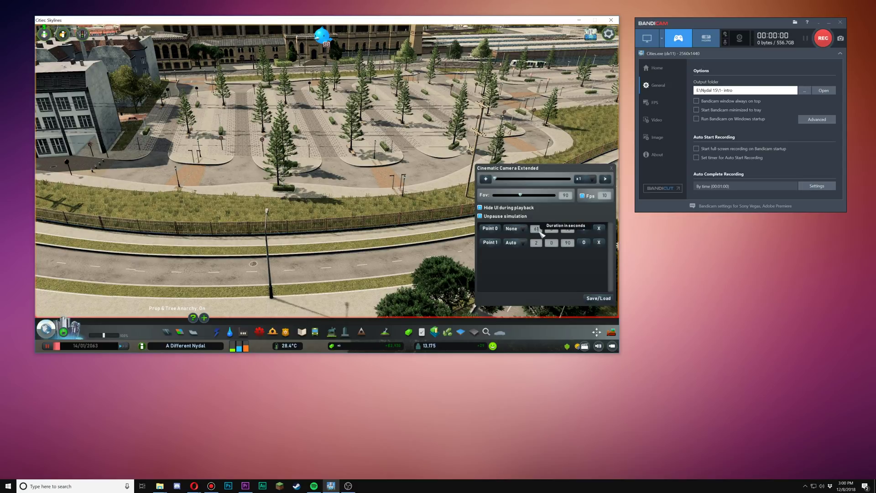
{"action": "left_click", "coordinate": [538, 230]}
{"action": "type", "text": "59"}
{"action": "key", "text": "F12"}
{"action": "left_click", "coordinate": [606, 179]}
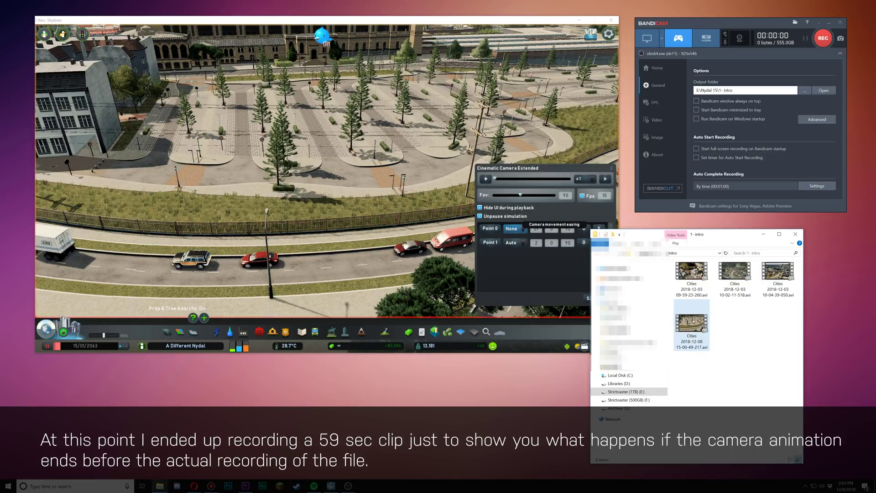
Play the newly recorded clip from the "1- intro" folder at 4x speed, check its final seconds, and close it
{"action": "left_click_drag", "start_coordinate": [693, 322], "coordinate": [732, 319]}
{"action": "double_click", "coordinate": [732, 320]}
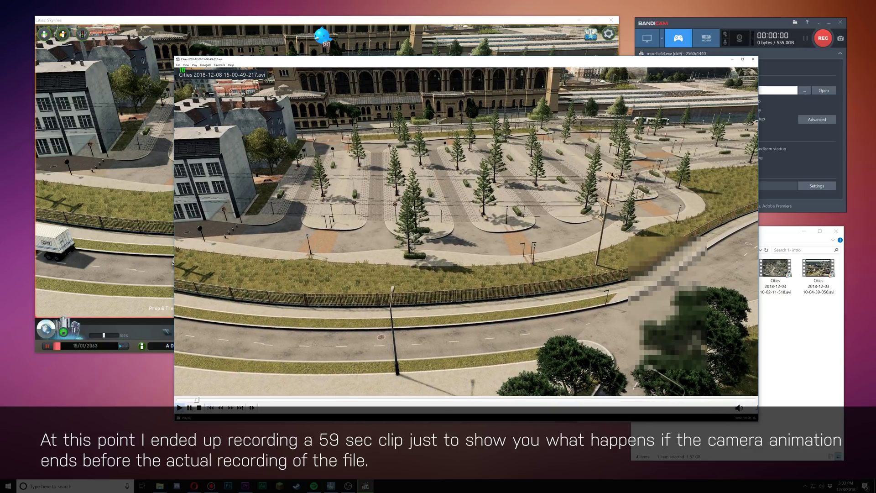
{"action": "key", "text": "ctrl+Up"}
{"action": "key", "text": "ctrl+Up"}
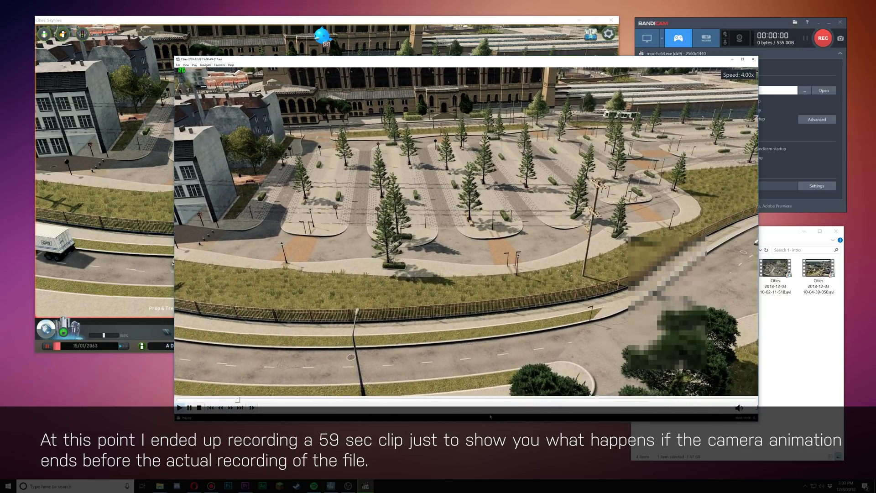
{"action": "left_click_drag", "start_coordinate": [612, 63], "coordinate": [553, 101]}
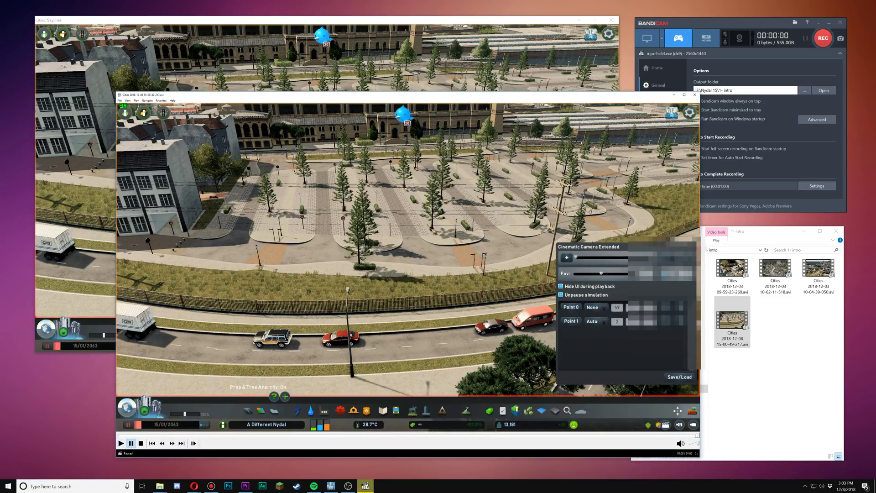
{"action": "left_click", "coordinate": [689, 435]}
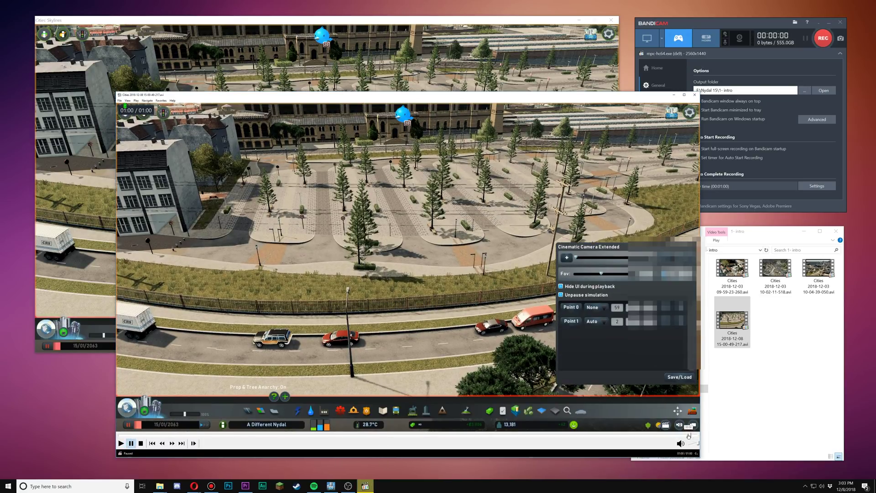
{"action": "left_click", "coordinate": [675, 435]}
{"action": "left_click", "coordinate": [695, 95]}
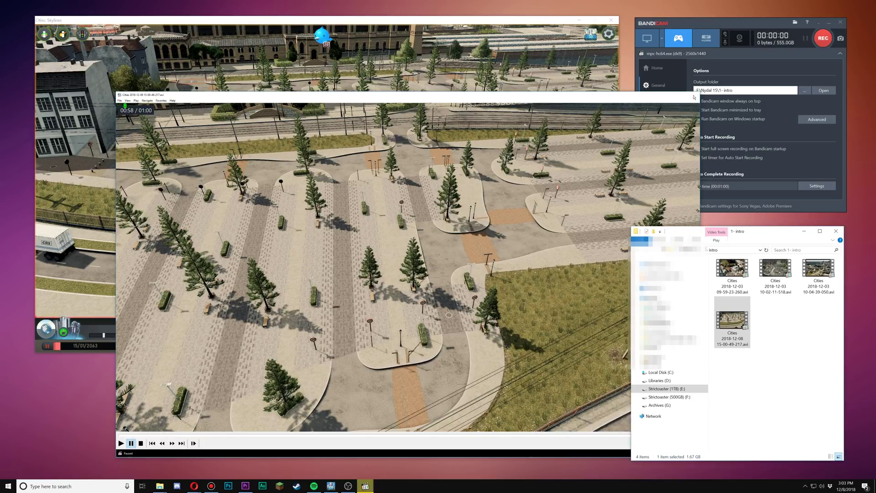
Set Point 0's duration to 31 seconds and Bandicam's maximum recording time to 30 seconds
{"action": "left_click", "coordinate": [546, 231]}
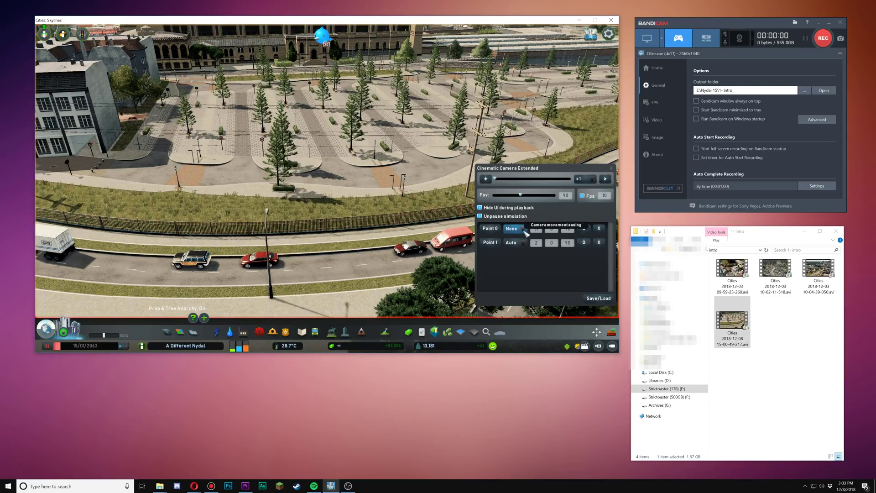
{"action": "left_click", "coordinate": [817, 185]}
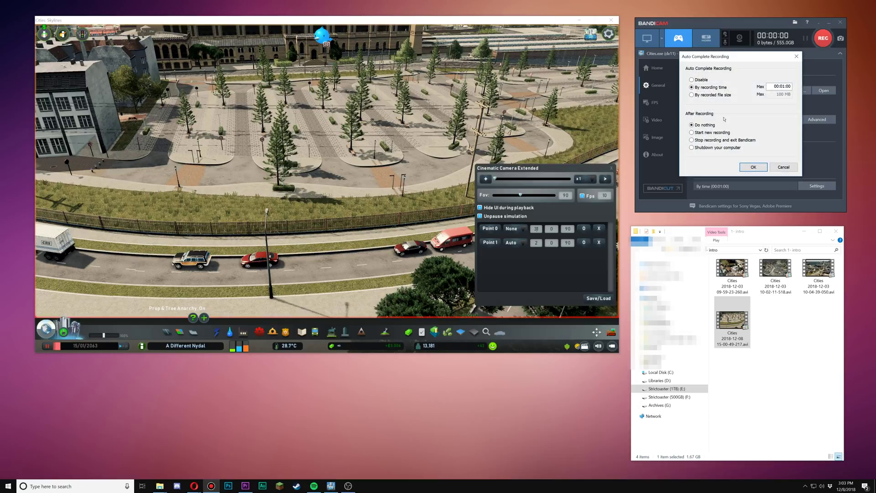
{"action": "left_click", "coordinate": [773, 87]}
{"action": "double_click", "coordinate": [770, 111]}
{"action": "key", "text": "Return"}
{"action": "left_click", "coordinate": [754, 167]}
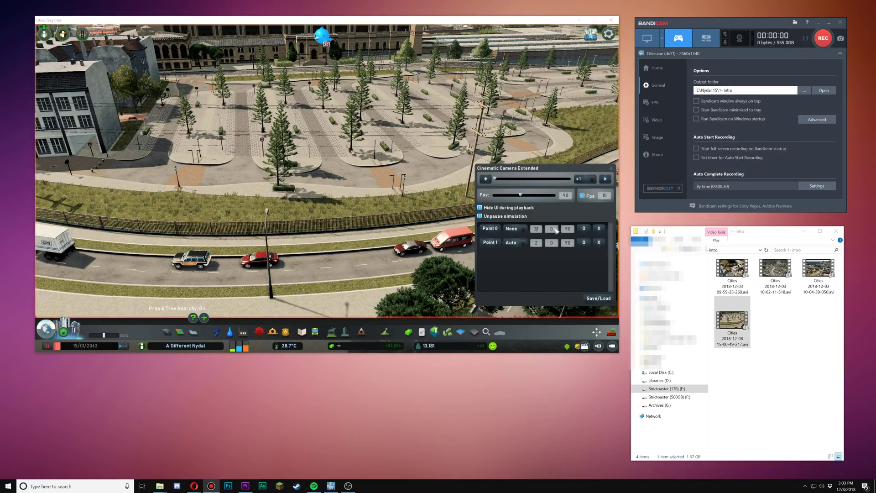
Play the plaza camera path and record the playback with Bandicam
{"action": "left_click", "coordinate": [606, 181]}
{"action": "key", "text": "F12"}
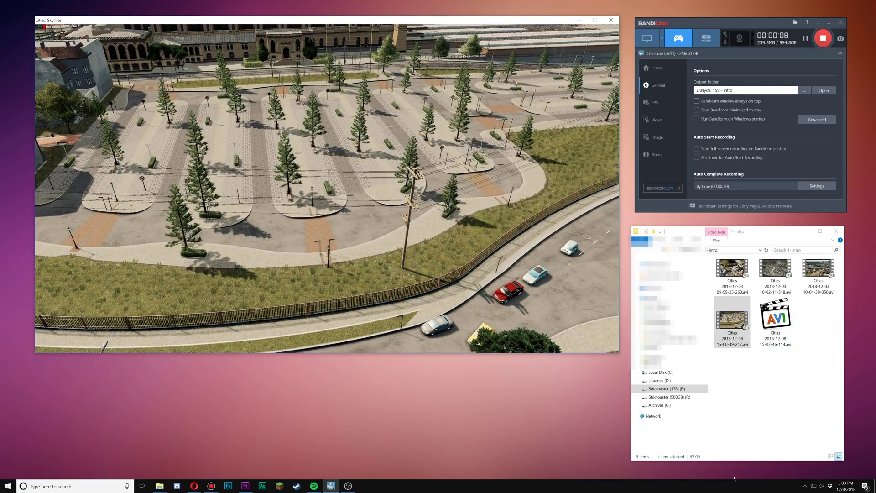
Open the newest clip in the "1- intro" folder, play it through at increased speed, and close it
{"action": "left_click", "coordinate": [777, 329]}
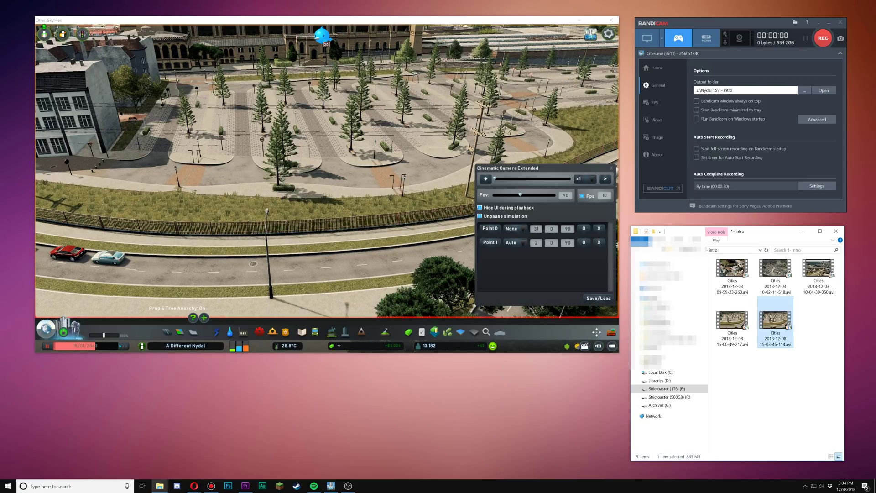
{"action": "double_click", "coordinate": [773, 319]}
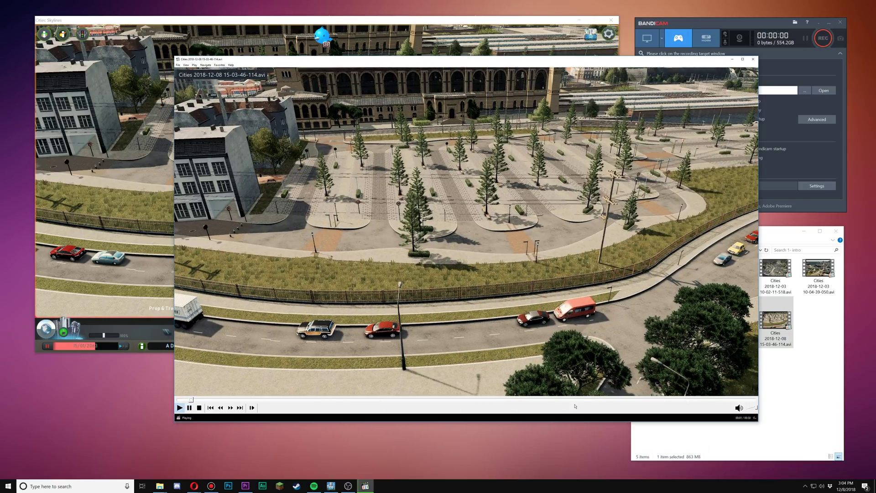
{"action": "left_click", "coordinate": [230, 407]}
{"action": "left_click", "coordinate": [230, 407]}
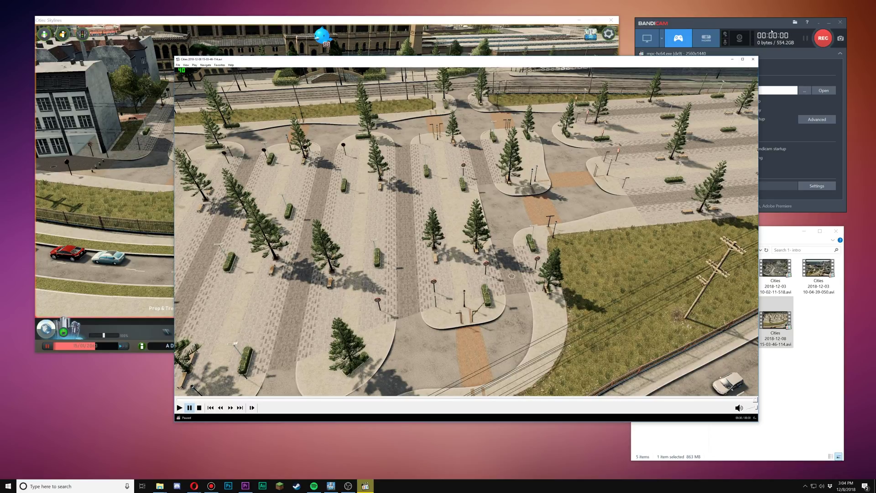
{"action": "left_click", "coordinate": [753, 59]}
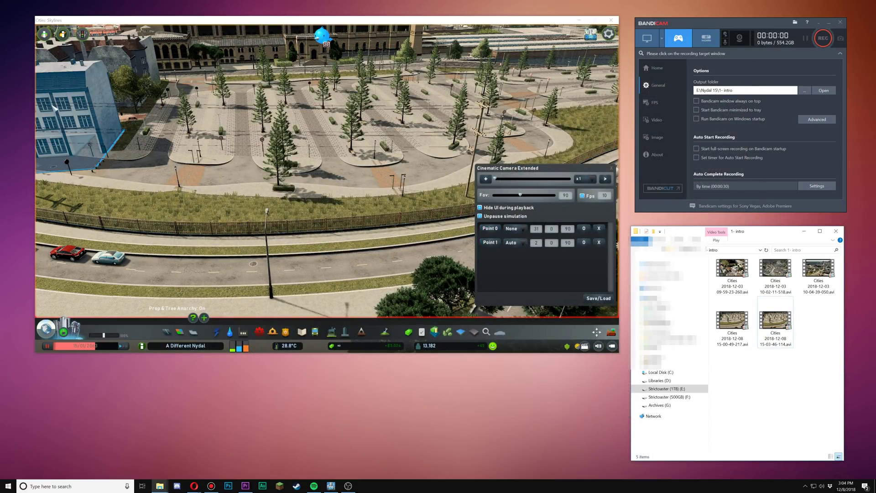
Recapture Point 0's camera over the tree-lined plaza and Point 1's camera over the waterside road by the wooded cliffs
{"action": "left_click", "coordinate": [208, 175]}
{"action": "scroll", "coordinate": [214, 192], "scroll_direction": "down", "scroll_amount": 5}
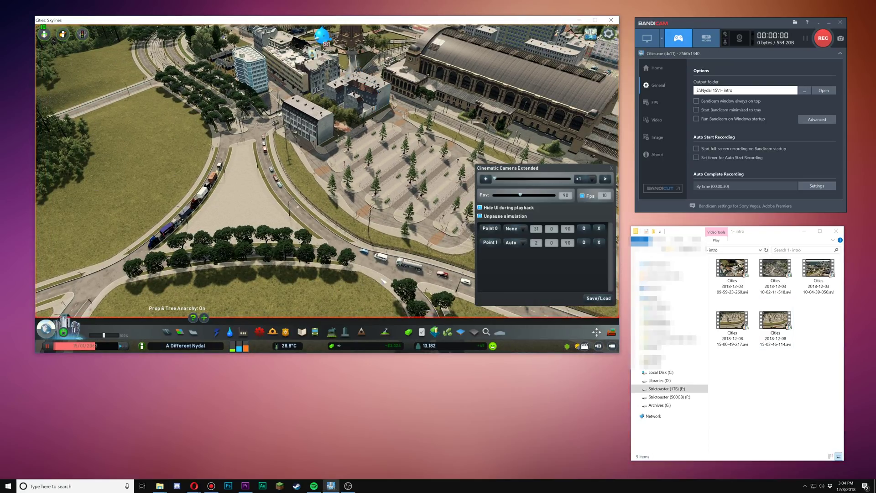
{"action": "scroll", "coordinate": [321, 206], "scroll_direction": "up", "scroll_amount": 3}
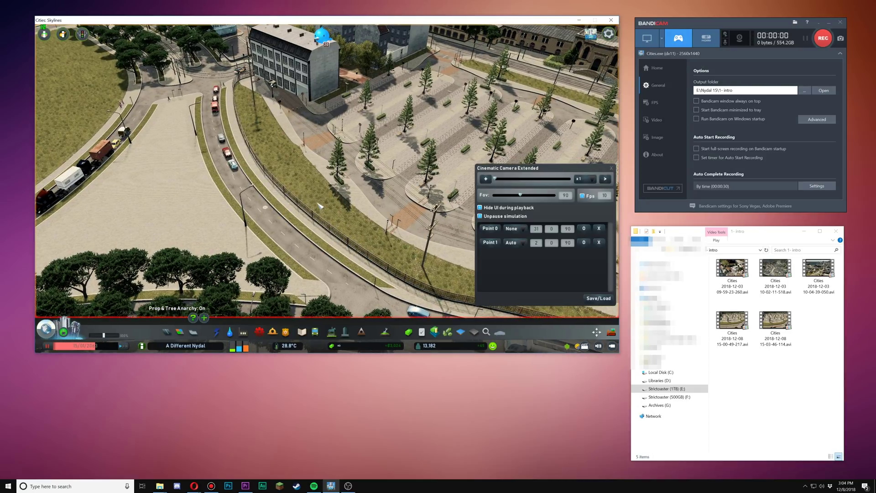
{"action": "scroll", "coordinate": [300, 208], "scroll_direction": "up", "scroll_amount": 4}
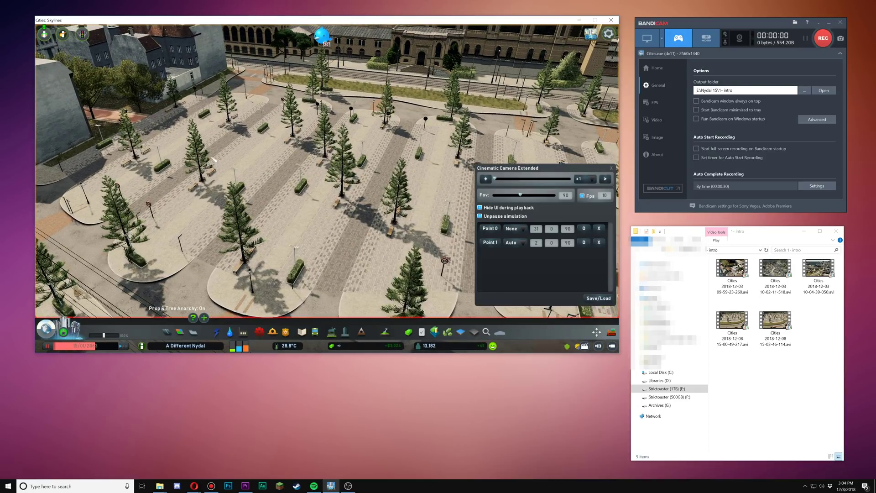
{"action": "left_click", "coordinate": [491, 228]}
{"action": "left_click", "coordinate": [491, 242]}
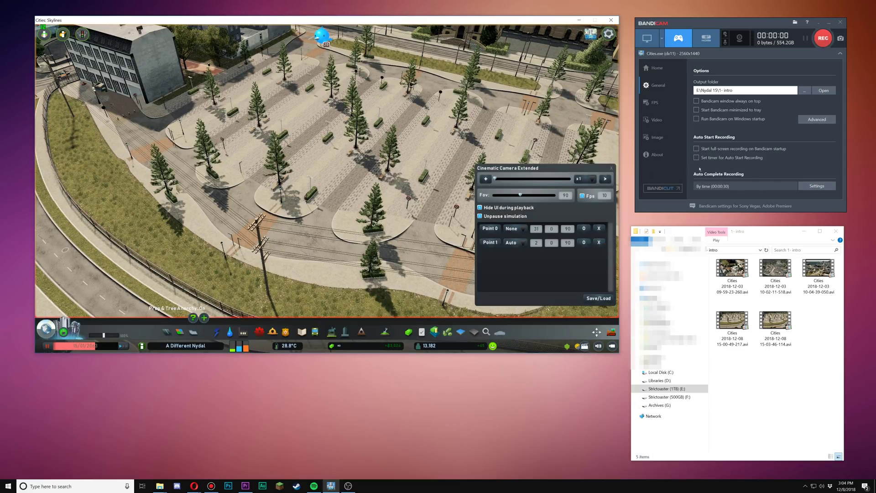
{"action": "scroll", "coordinate": [298, 165], "scroll_direction": "down", "scroll_amount": 5}
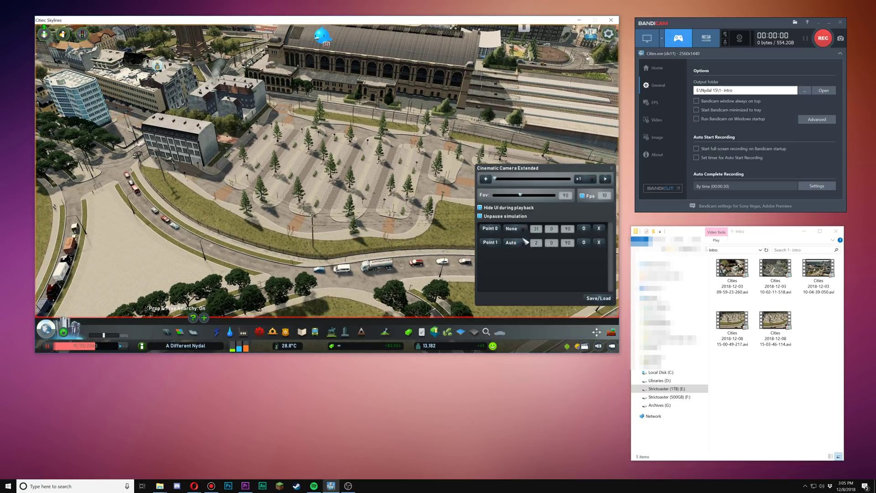
{"action": "scroll", "coordinate": [526, 241], "scroll_direction": "up", "scroll_amount": 5}
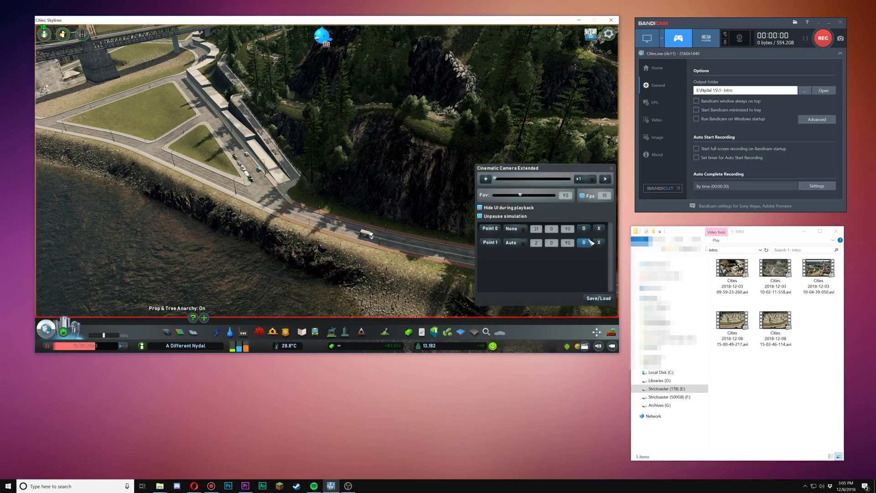
Record the playback of the plaza-to-waterside camera path with Bandicam
{"action": "key", "text": "F12"}
{"action": "left_click", "coordinate": [607, 181]}
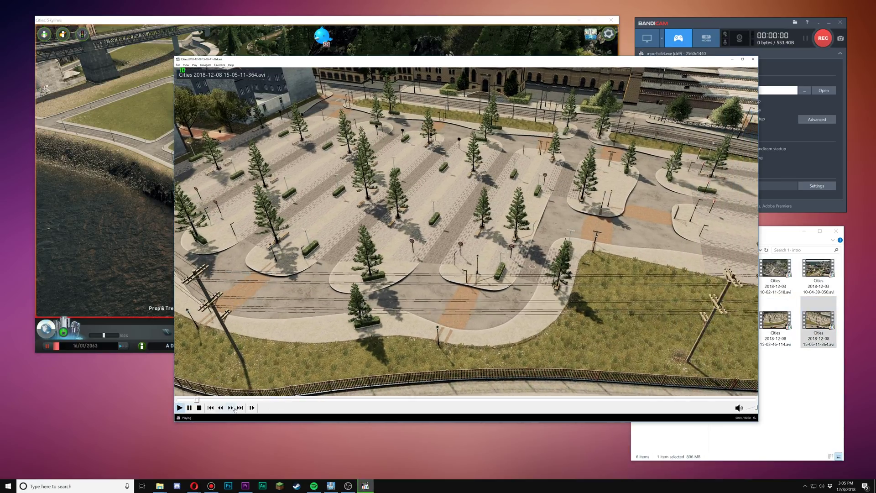
Play the plaza-to-waterside clip at increased speed through to its end and close it
{"action": "left_click", "coordinate": [231, 408]}
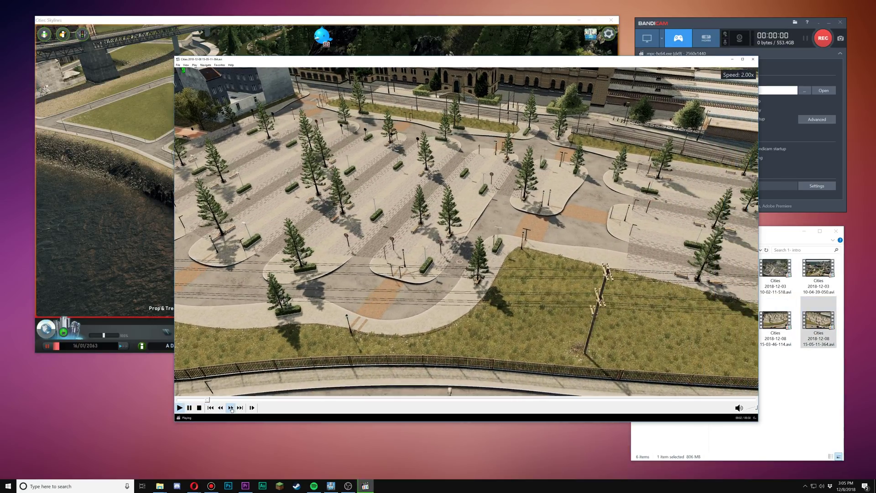
{"action": "left_click", "coordinate": [231, 408]}
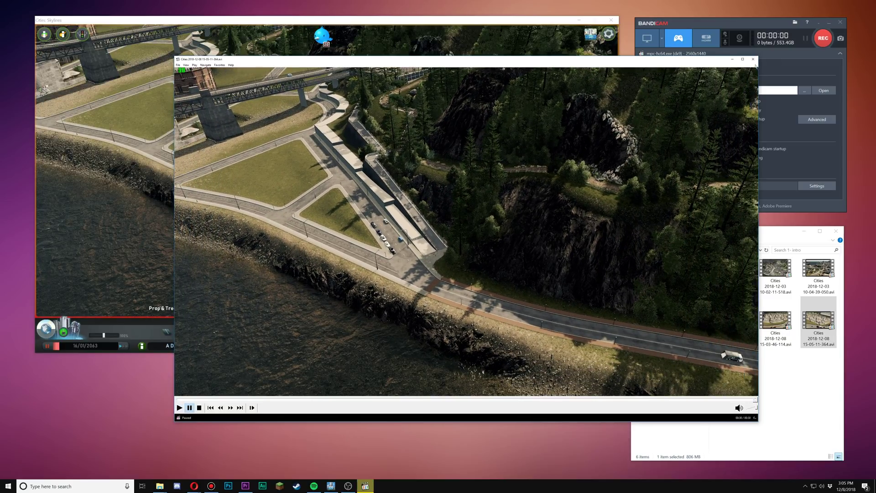
{"action": "left_click", "coordinate": [753, 59]}
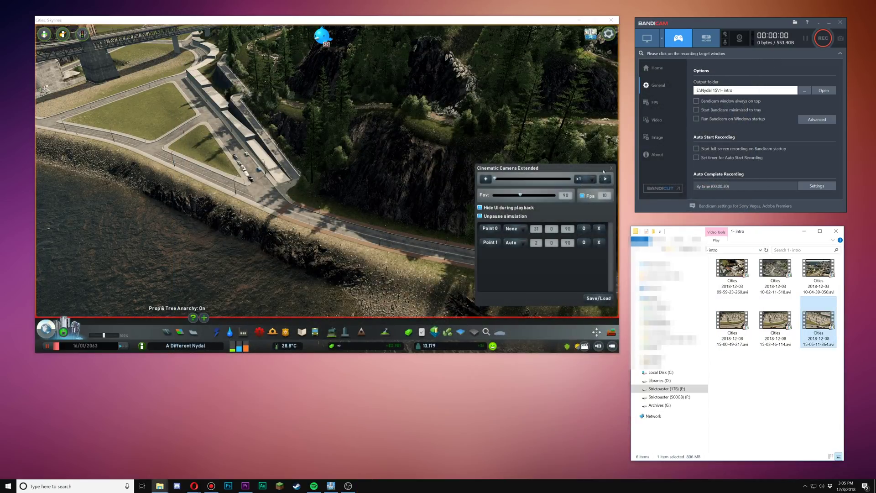
{"action": "left_click", "coordinate": [421, 199]}
{"action": "scroll", "coordinate": [338, 197], "scroll_direction": "down", "scroll_amount": 3}
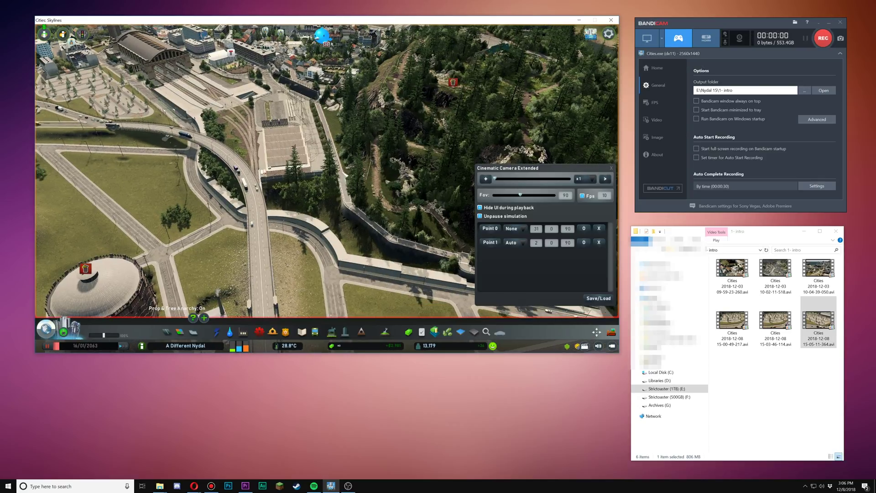
Go up to the "Nydal 15" project folder and open its "2- timelapse" subfolder
{"action": "left_click", "coordinate": [771, 353]}
{"action": "key", "text": "BackSpace"}
{"action": "left_click", "coordinate": [771, 353]}
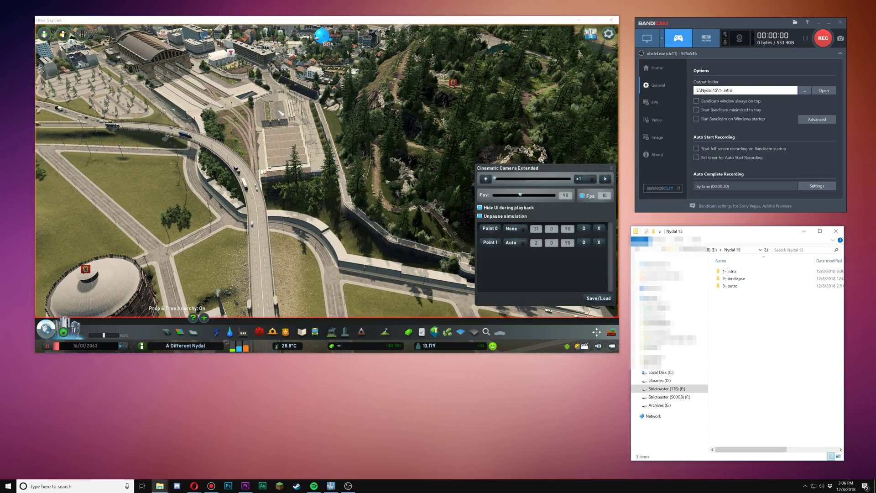
{"action": "double_click", "coordinate": [735, 280]}
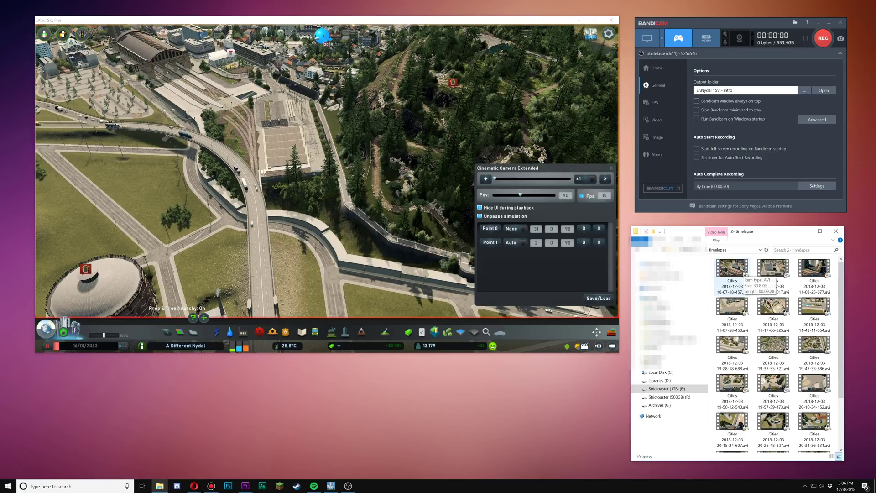
Select all timelapse clips and view the details in their combined properties
{"action": "key", "text": "ctrl+a"}
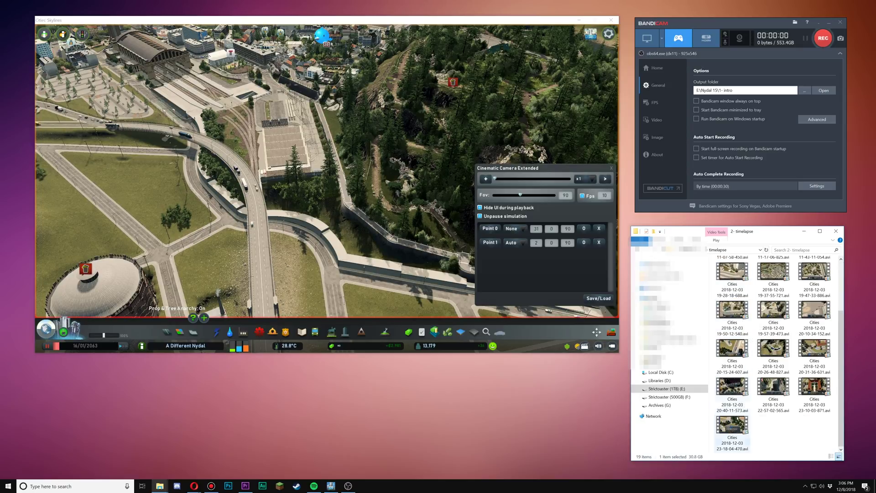
{"action": "scroll", "coordinate": [747, 384], "scroll_direction": "down", "scroll_amount": 2}
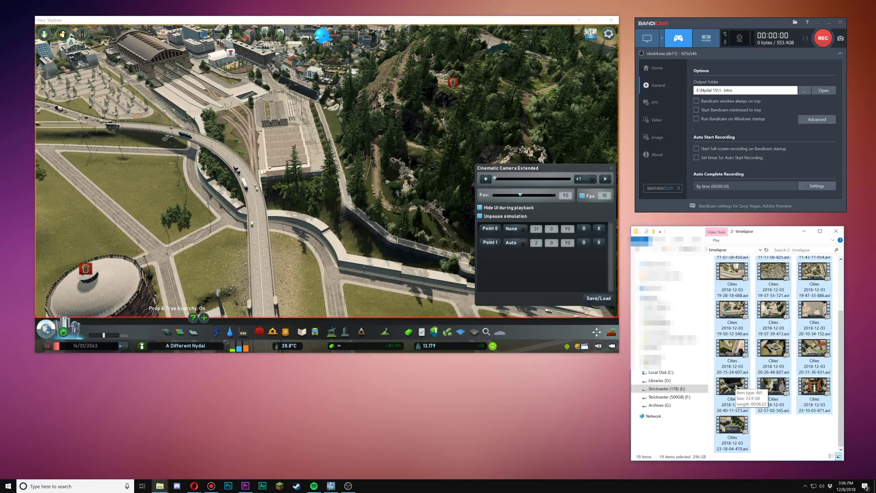
{"action": "right_click", "coordinate": [736, 386]}
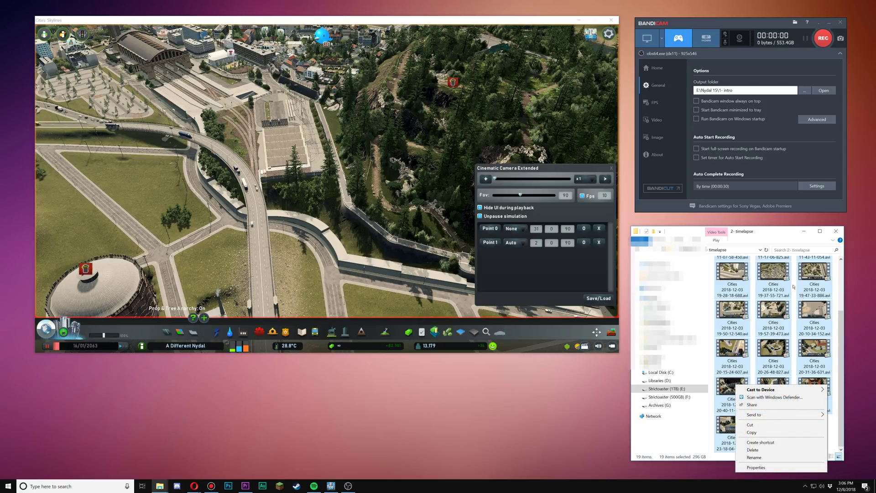
{"action": "left_click", "coordinate": [757, 467]}
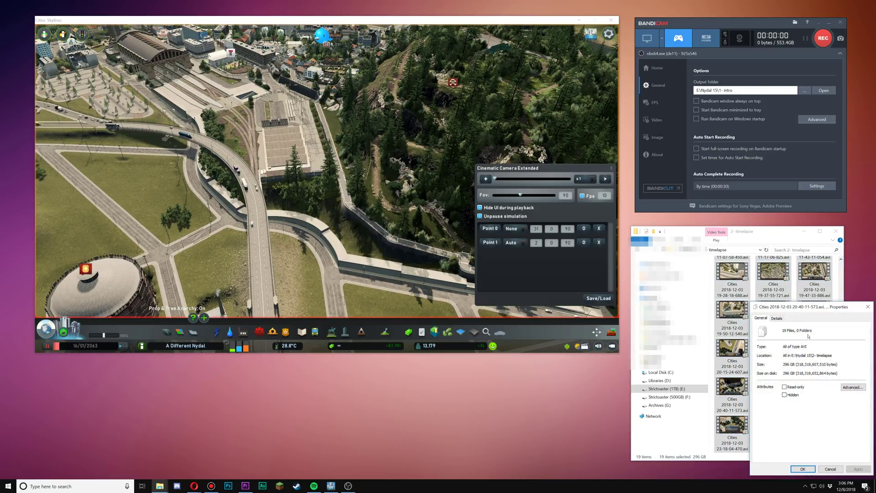
{"action": "left_click", "coordinate": [777, 319]}
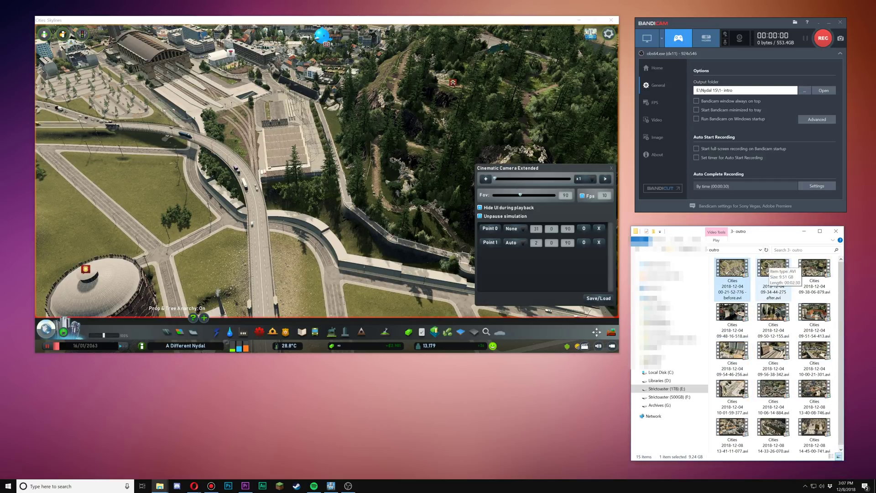
Play the "before" clip from the "3- outro" folder at increased speed
{"action": "key", "text": "Return"}
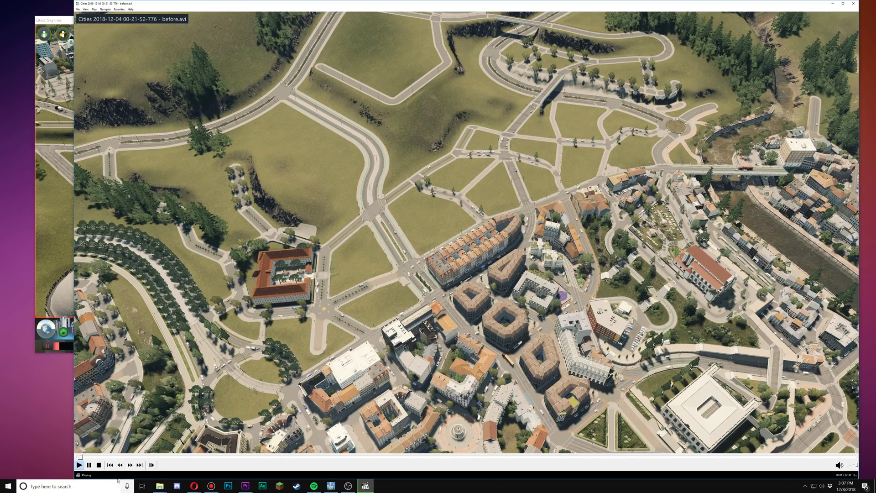
{"action": "left_click", "coordinate": [130, 465]}
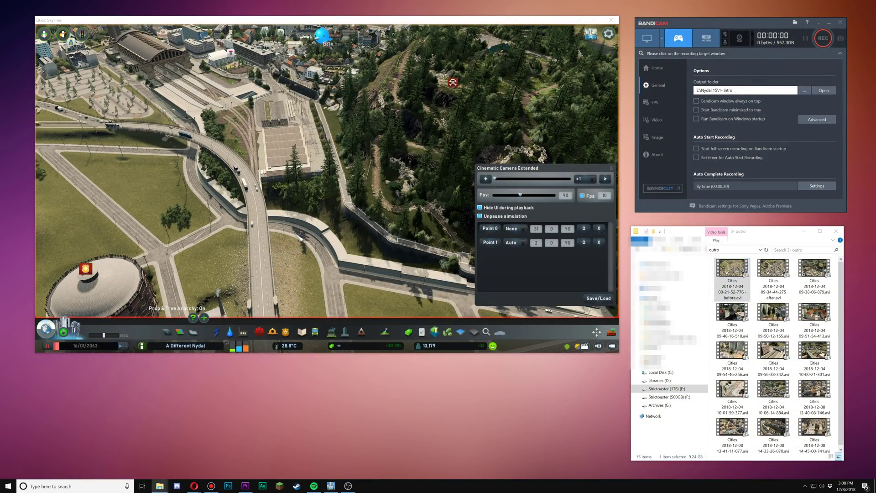
Return the game camera to the plaza and preview the camera path
{"action": "left_click", "coordinate": [302, 236]}
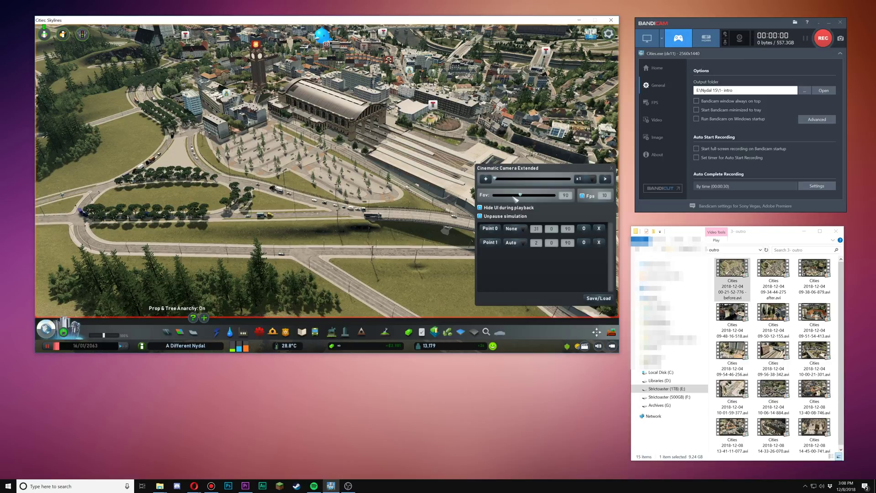
{"action": "left_click", "coordinate": [491, 243]}
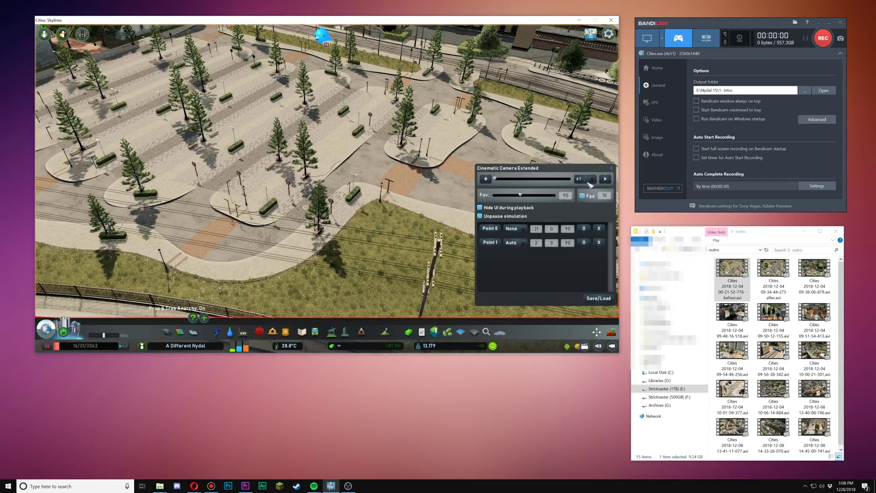
{"action": "left_click", "coordinate": [605, 179]}
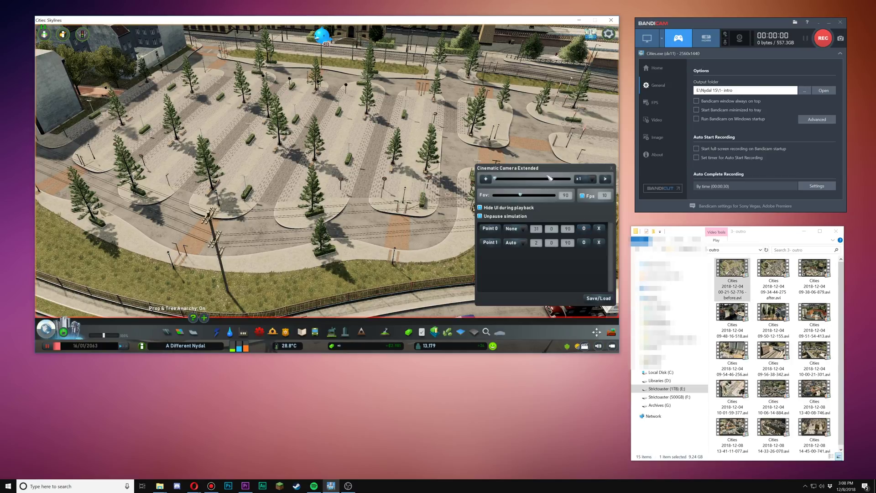
Save the camera path as "tutorial before after" and close the saved paths window
{"action": "left_click", "coordinate": [601, 300]}
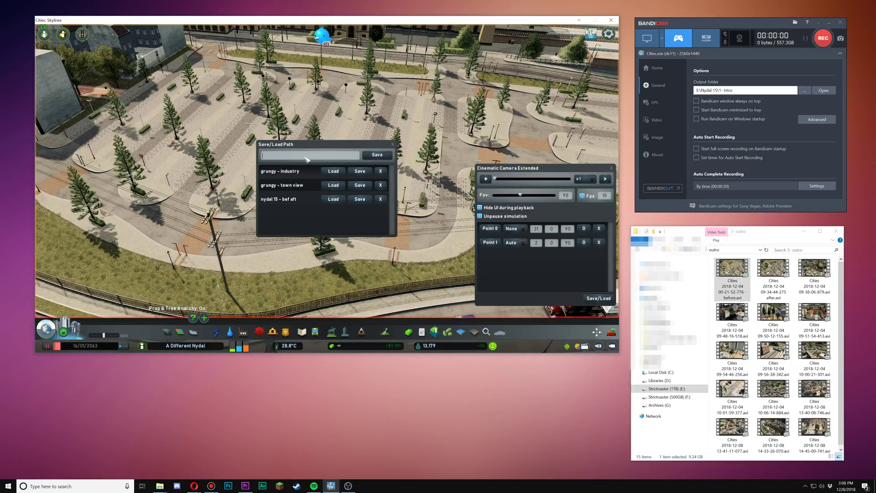
{"action": "type", "text": "tutorial before after"}
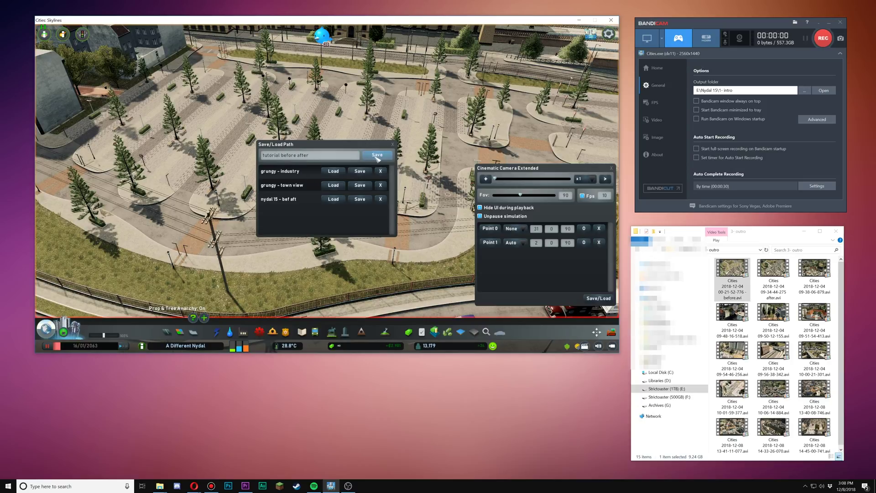
{"action": "left_click", "coordinate": [377, 155]}
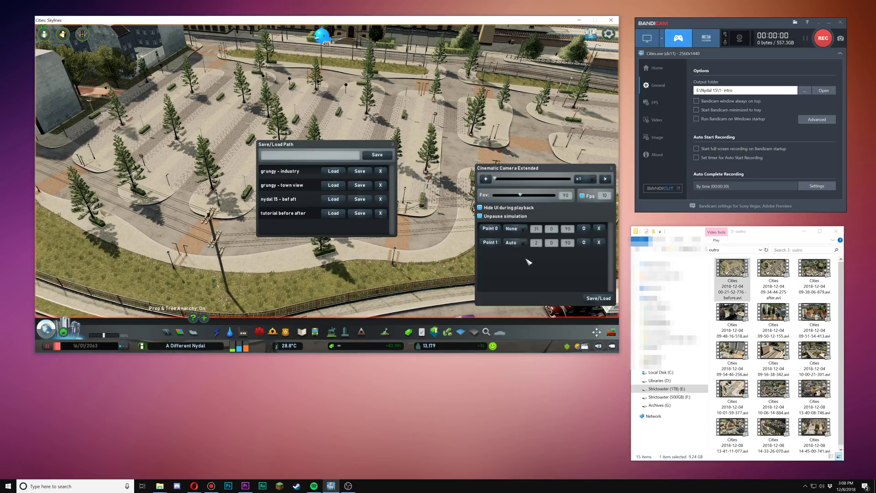
{"action": "left_click", "coordinate": [393, 144]}
Set Point 0's duration to 11 seconds and Bandicam's maximum recording time to 10 seconds
{"action": "key", "text": "m"}
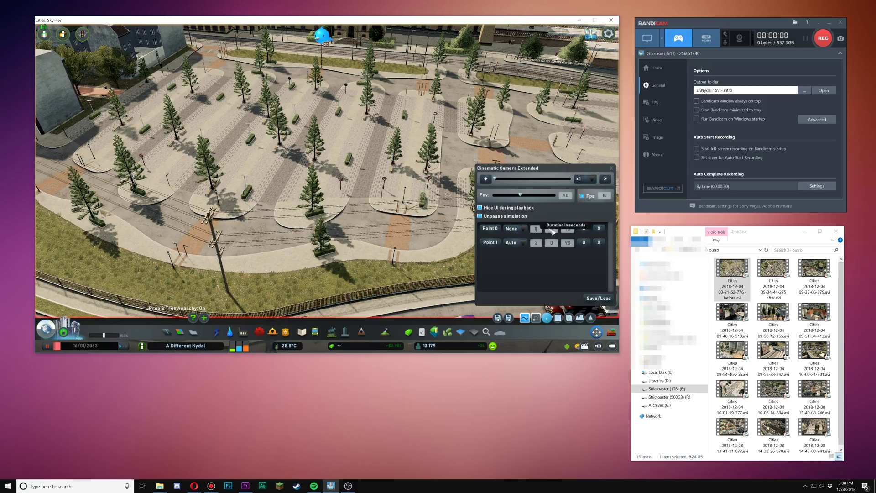
{"action": "left_click", "coordinate": [817, 186]}
{"action": "left_click", "coordinate": [770, 87]}
{"action": "key", "text": "Tab"}
{"action": "key", "text": "Tab"}
{"action": "type", "text": "10"}
{"action": "key", "text": "Return"}
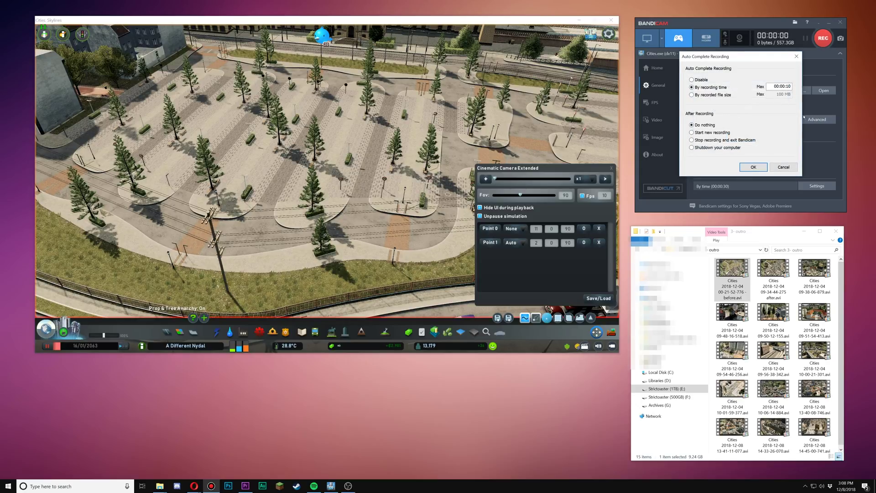
{"action": "left_click", "coordinate": [753, 167]}
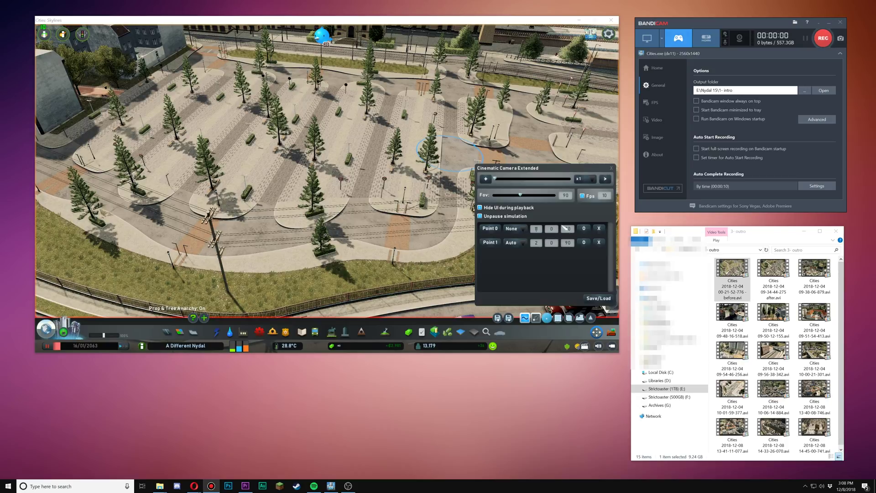
{"action": "left_click", "coordinate": [552, 230]}
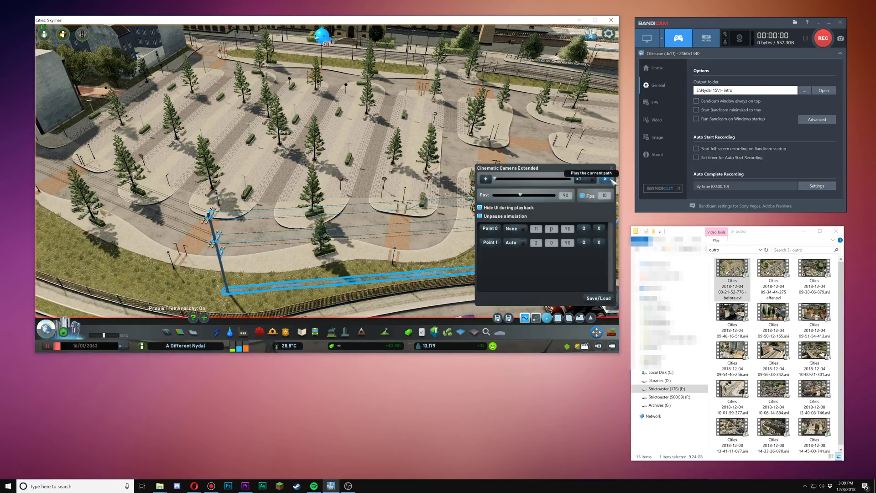
Record the "before" footage of the plaza while playing the current camera path
{"action": "key", "text": "F12"}
{"action": "left_click", "coordinate": [605, 179]}
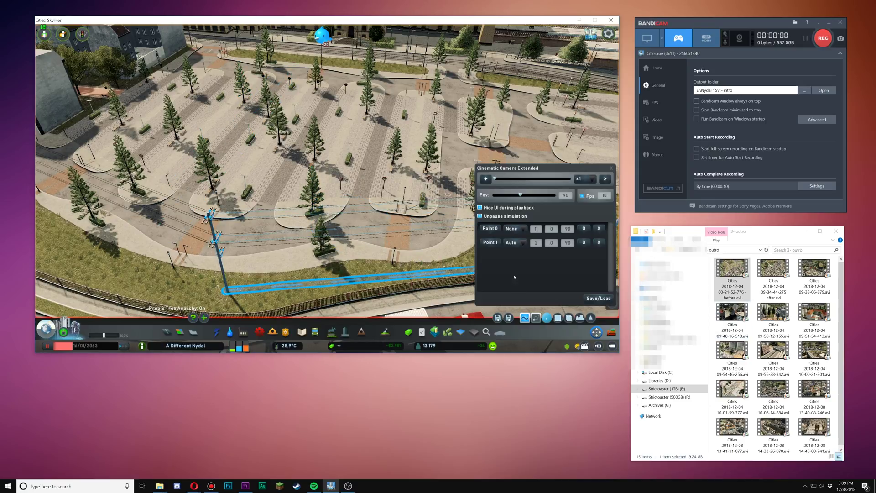
Select the diagonal paved strips and trees across the plaza with Move It and bulldoze them
{"action": "key", "text": "Escape"}
{"action": "key", "text": "m"}
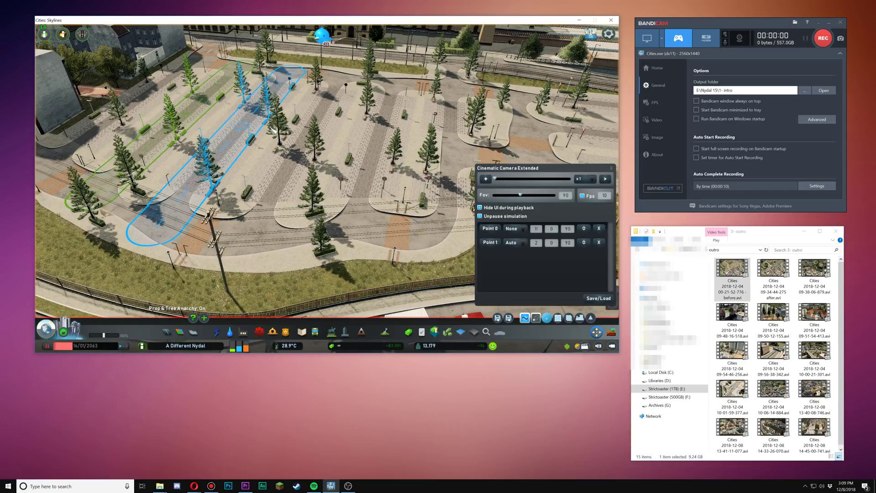
{"action": "left_click", "coordinate": [273, 131]}
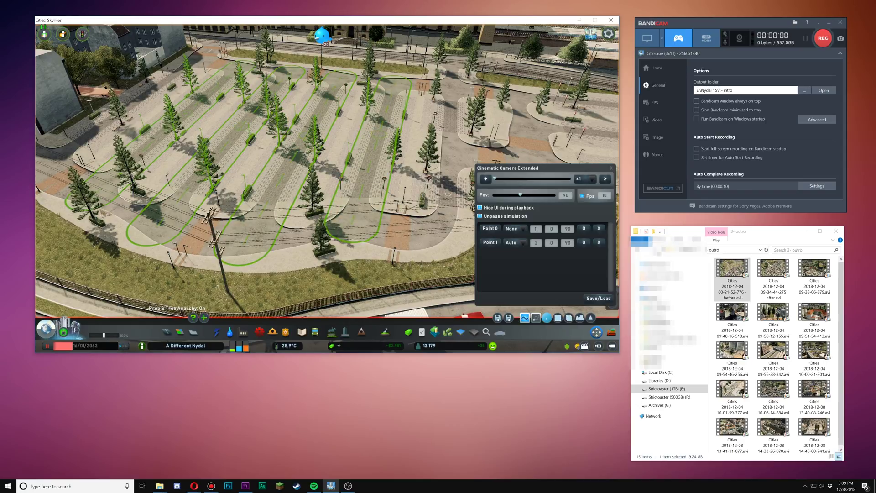
{"action": "left_click", "coordinate": [580, 318]}
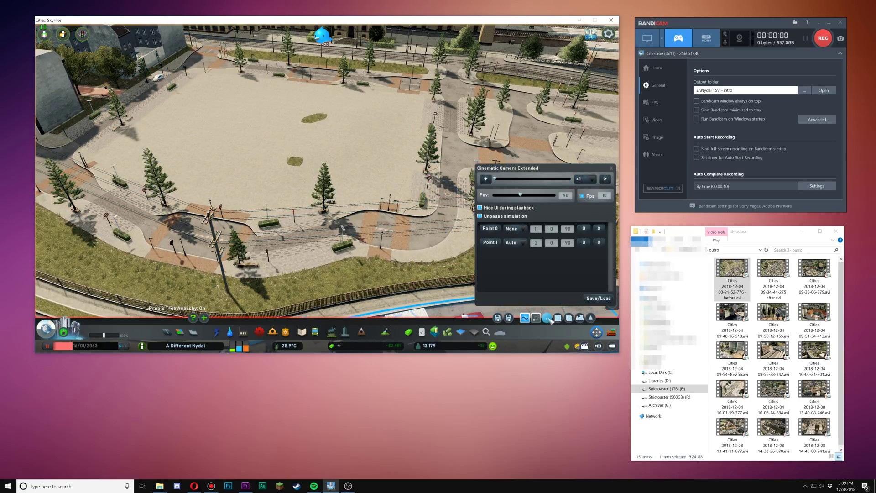
Exit Move It and brush the cleared plaza's gravel surface into grass with the surface painting tool
{"action": "left_click", "coordinate": [597, 332]}
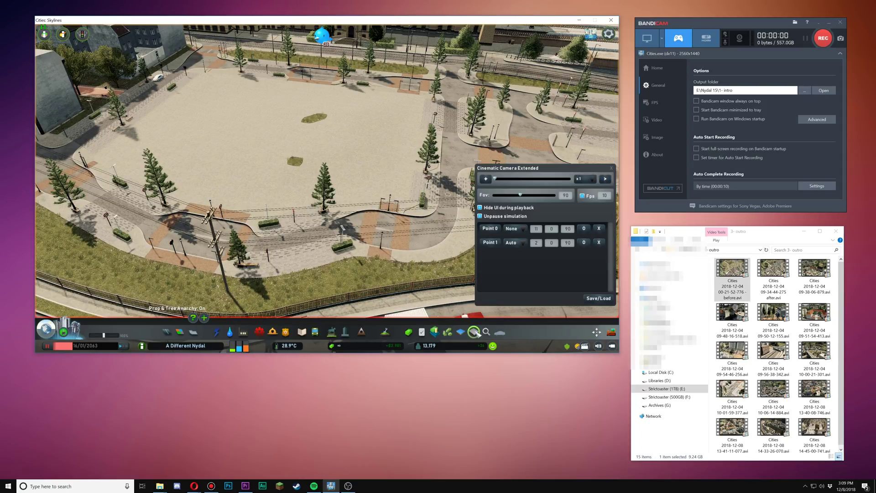
{"action": "left_click", "coordinate": [474, 331]}
{"action": "mouse_move", "coordinate": [183, 144]}
{"action": "left_mouse_down"}
{"action": "mouse_move", "coordinate": [219, 156]}
{"action": "mouse_move", "coordinate": [183, 126]}
{"action": "mouse_move", "coordinate": [134, 149]}
{"action": "mouse_move", "coordinate": [163, 173]}
{"action": "mouse_move", "coordinate": [313, 207]}
{"action": "mouse_move", "coordinate": [377, 201]}
{"action": "mouse_move", "coordinate": [430, 178]}
{"action": "mouse_move", "coordinate": [437, 108]}
{"action": "mouse_move", "coordinate": [320, 78]}
{"action": "mouse_move", "coordinate": [225, 75]}
{"action": "mouse_move", "coordinate": [166, 116]}
{"action": "mouse_move", "coordinate": [184, 132]}
{"action": "mouse_move", "coordinate": [289, 125]}
{"action": "mouse_move", "coordinate": [240, 99]}
{"action": "mouse_move", "coordinate": [252, 117]}
{"action": "mouse_move", "coordinate": [217, 78]}
{"action": "mouse_move", "coordinate": [367, 106]}
{"action": "mouse_move", "coordinate": [409, 145]}
{"action": "mouse_move", "coordinate": [338, 168]}
{"action": "mouse_move", "coordinate": [312, 154]}
{"action": "mouse_move", "coordinate": [338, 111]}
{"action": "mouse_move", "coordinate": [326, 128]}
{"action": "mouse_move", "coordinate": [308, 131]}
{"action": "mouse_move", "coordinate": [339, 123]}
{"action": "mouse_move", "coordinate": [381, 156]}
{"action": "mouse_move", "coordinate": [256, 154]}
{"action": "mouse_move", "coordinate": [187, 109]}
{"action": "left_mouse_up"}
Review the list of saved camera paths and close the Save/Load Path window
{"action": "left_click", "coordinate": [606, 180]}
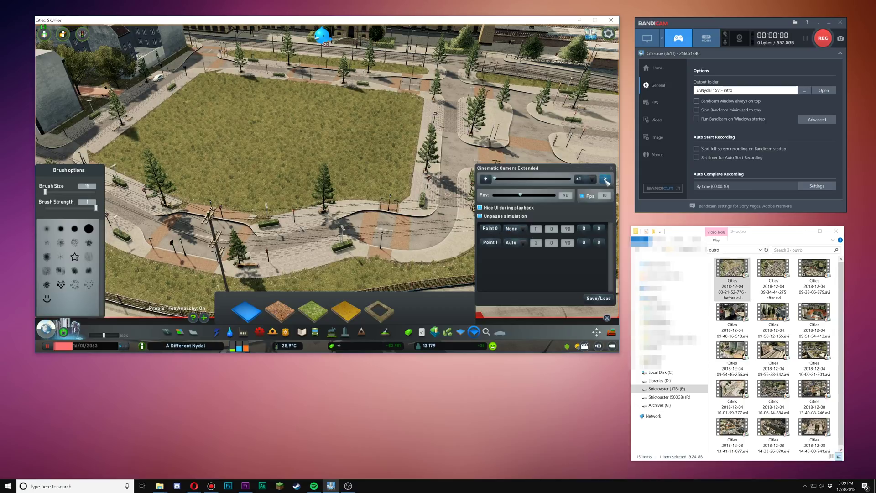
{"action": "left_click", "coordinate": [598, 298]}
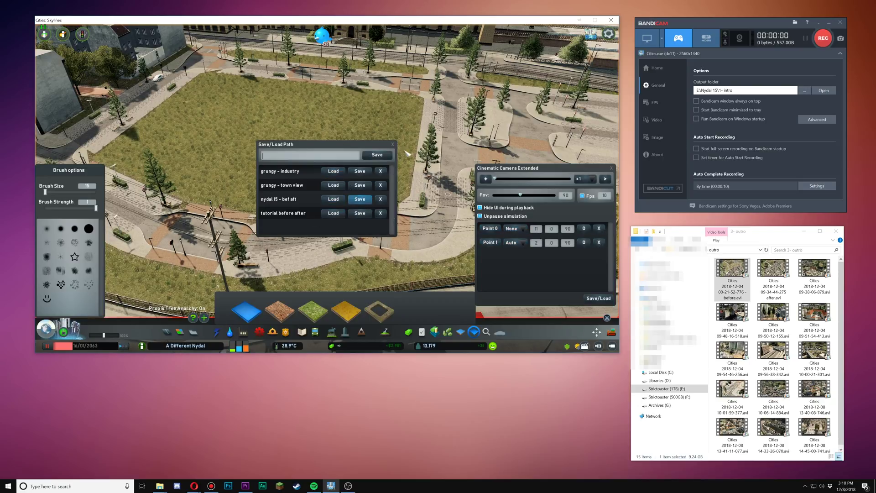
{"action": "left_click", "coordinate": [349, 156]}
{"action": "left_click", "coordinate": [169, 151]}
{"action": "left_click", "coordinate": [393, 145]}
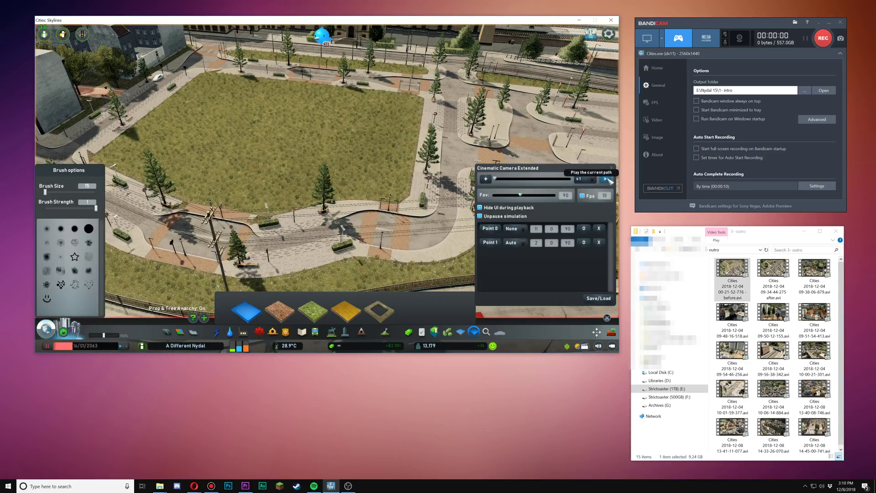
Play the same camera path and record the "after" footage of the grassy plaza, stopping the recording at the end
{"action": "left_click", "coordinate": [606, 179]}
{"action": "key", "text": "F12"}
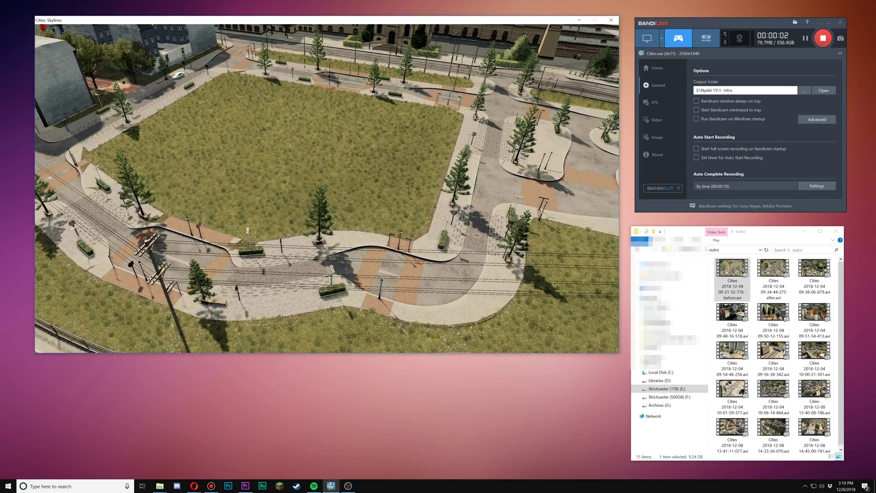
{"action": "key", "text": "F12"}
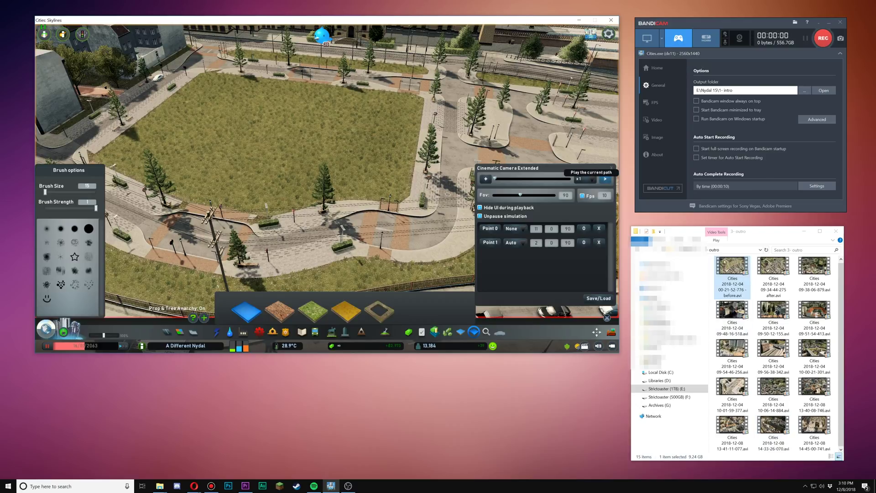
Show the clips in the "2- timelapse" folder
{"action": "left_click", "coordinate": [636, 250]}
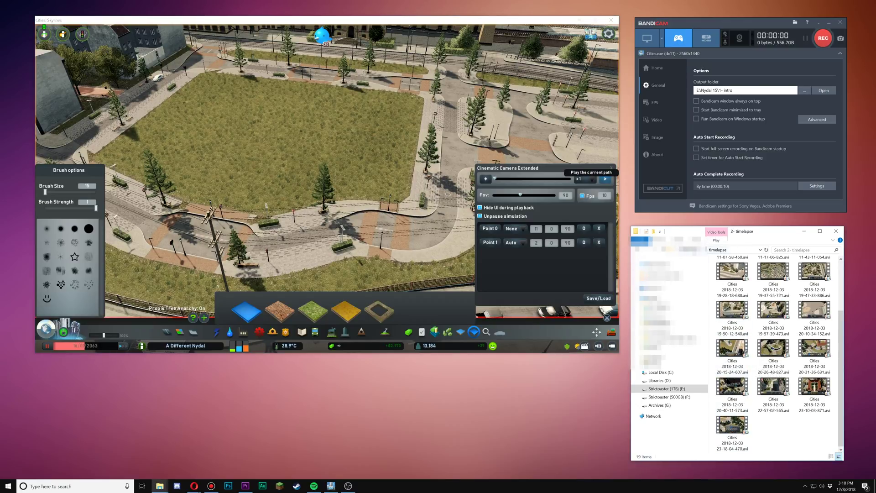
Open the 1- intro folder, preview its two 2018-12-08 recordings, close the player and select both files
{"action": "left_click", "coordinate": [635, 249]}
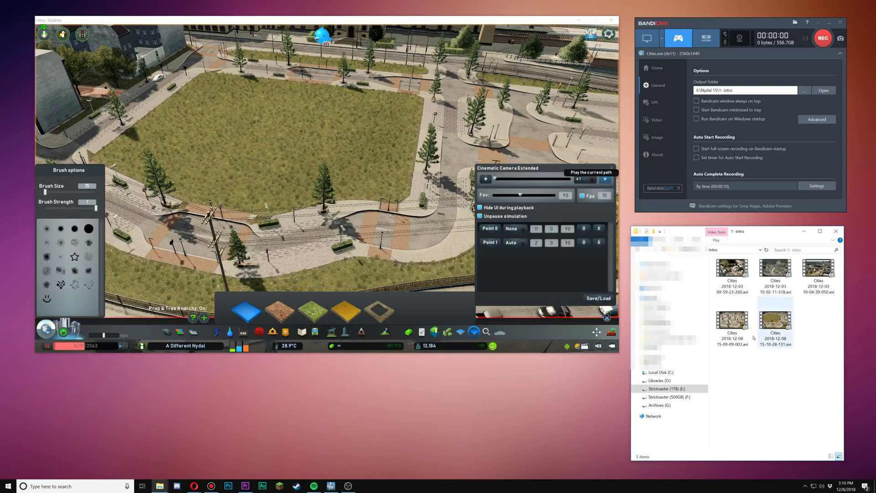
{"action": "double_click", "coordinate": [733, 321]}
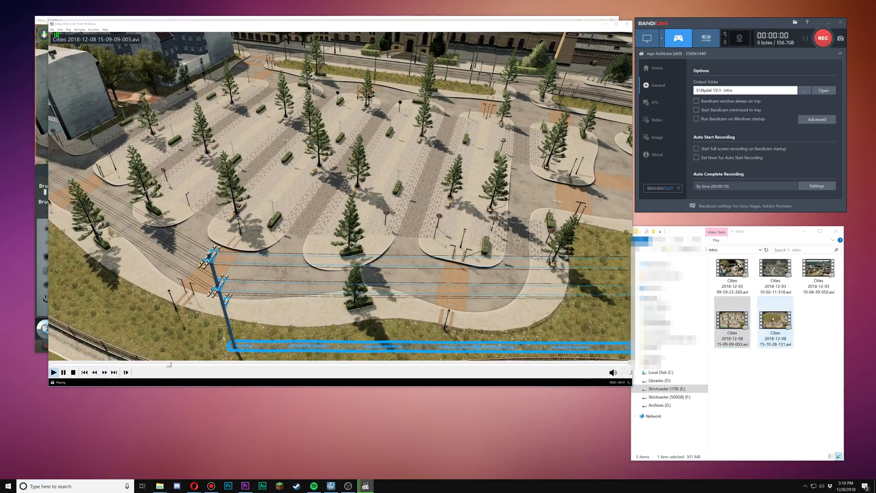
{"action": "double_click", "coordinate": [774, 319]}
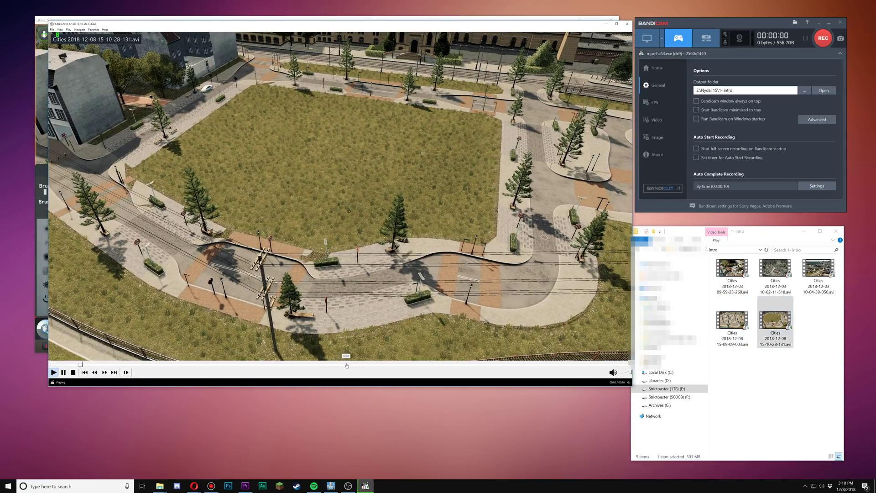
{"action": "key", "text": "alt+F4"}
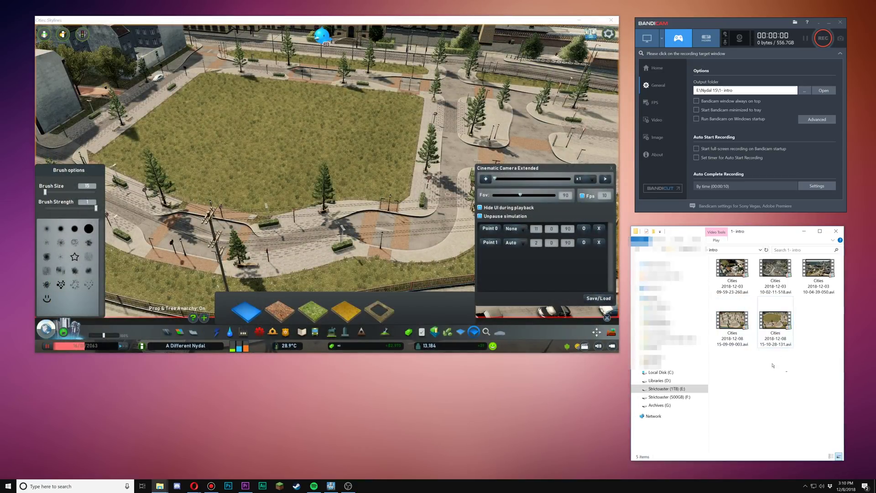
{"action": "left_click_drag", "start_coordinate": [786, 373], "coordinate": [744, 316]}
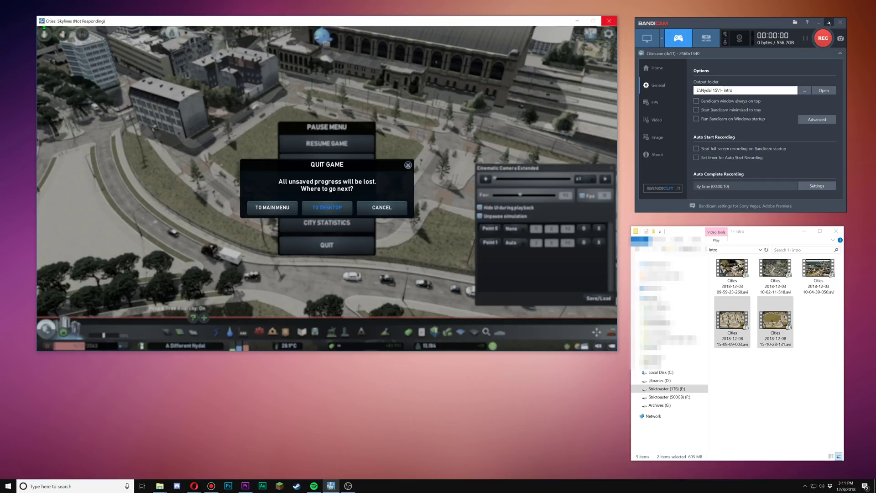
Show the recorder's video settings with the AVI format options
{"action": "left_click", "coordinate": [657, 119]}
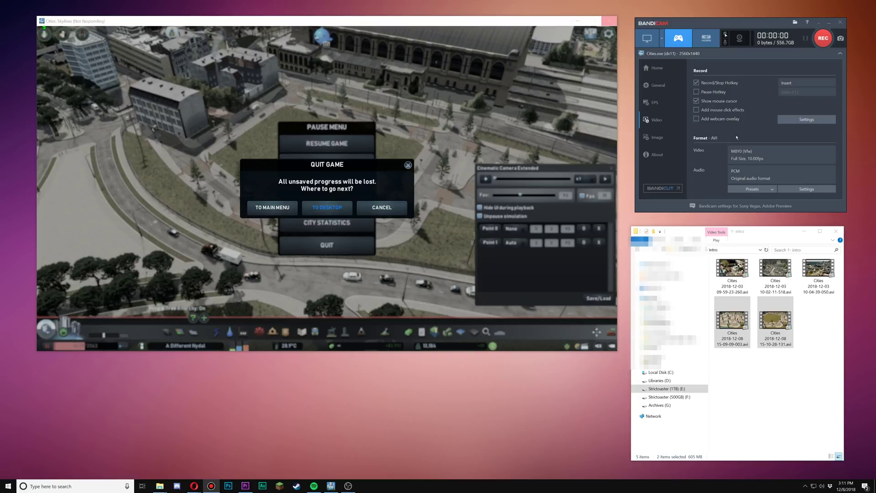
{"action": "left_click", "coordinate": [307, 226]}
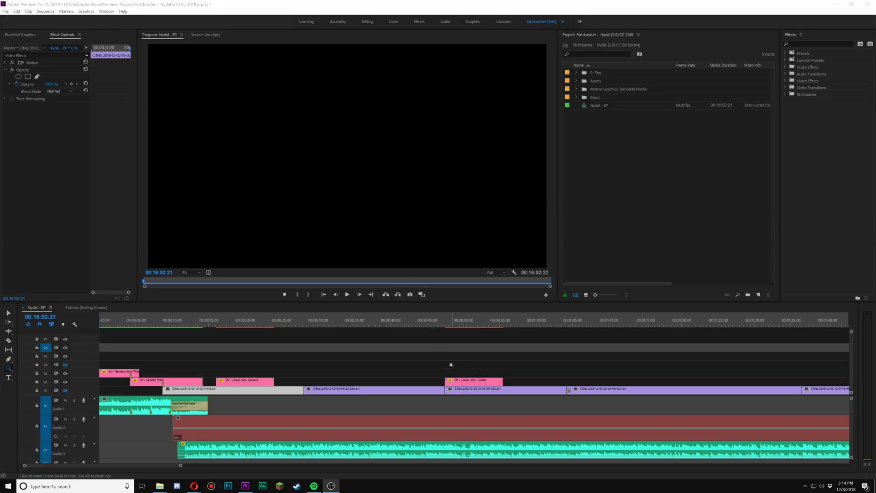
Show the whole Nydal - EP sequence in the timeline and remove the long clip from the Audio 2 track
{"action": "left_click", "coordinate": [450, 367], "text": "alt"}
{"action": "left_click", "coordinate": [450, 368], "text": "alt"}
{"action": "left_click", "coordinate": [450, 368], "text": "alt"}
{"action": "left_click", "coordinate": [450, 369], "text": "alt"}
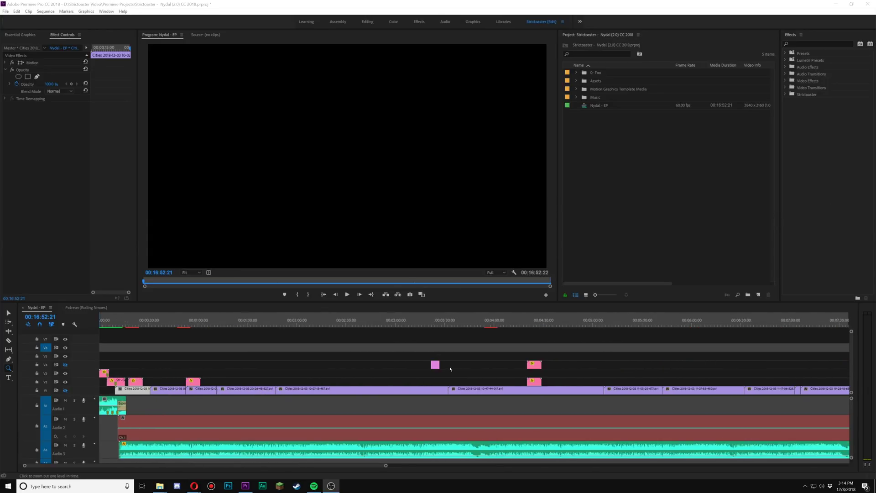
{"action": "left_click", "coordinate": [450, 368], "text": "alt"}
{"action": "left_click", "coordinate": [450, 366], "text": "alt"}
{"action": "left_click", "coordinate": [450, 365], "text": "alt"}
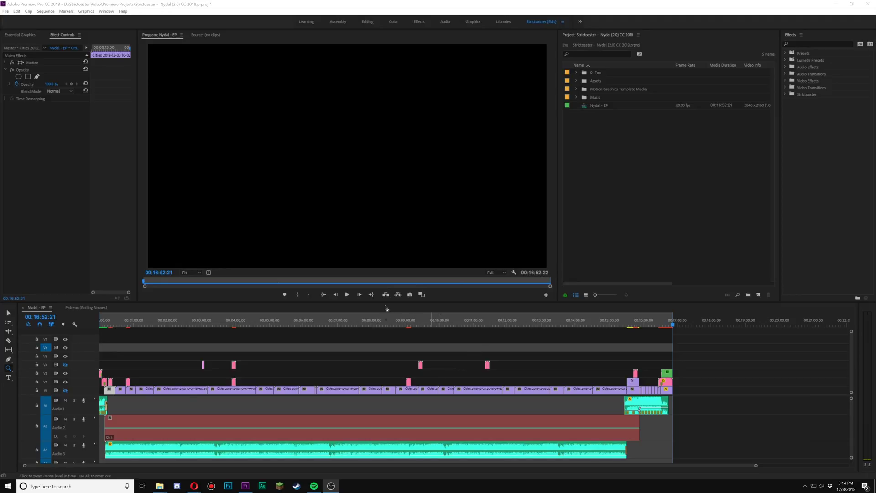
{"action": "left_click", "coordinate": [337, 368]}
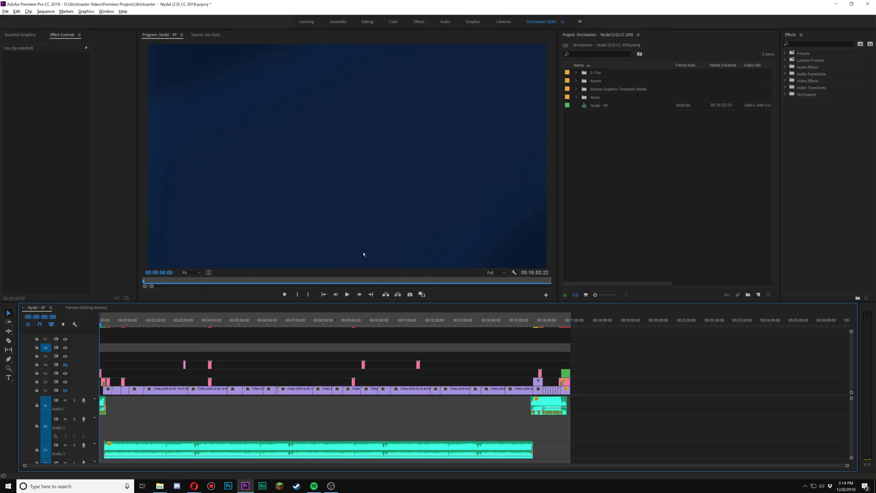
Glance at the video in the browser, return to the timeline and enable the output of video track V4
{"action": "key", "text": "alt+Tab"}
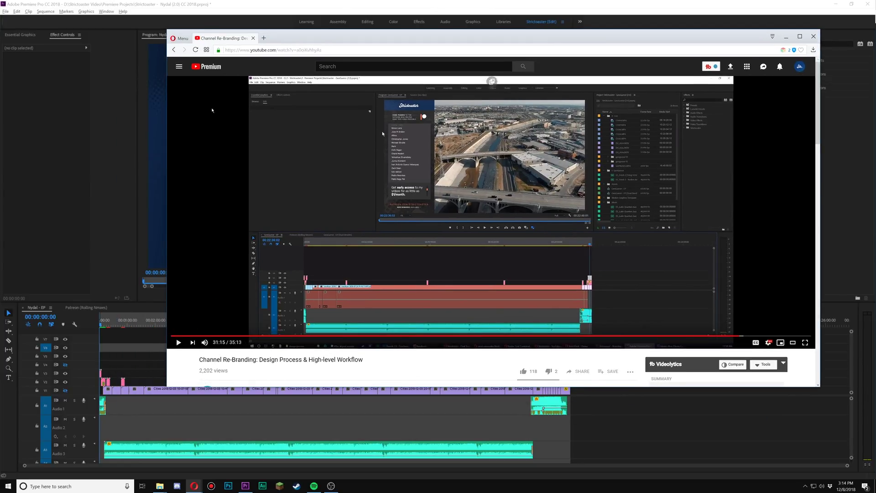
{"action": "left_click", "coordinate": [73, 365]}
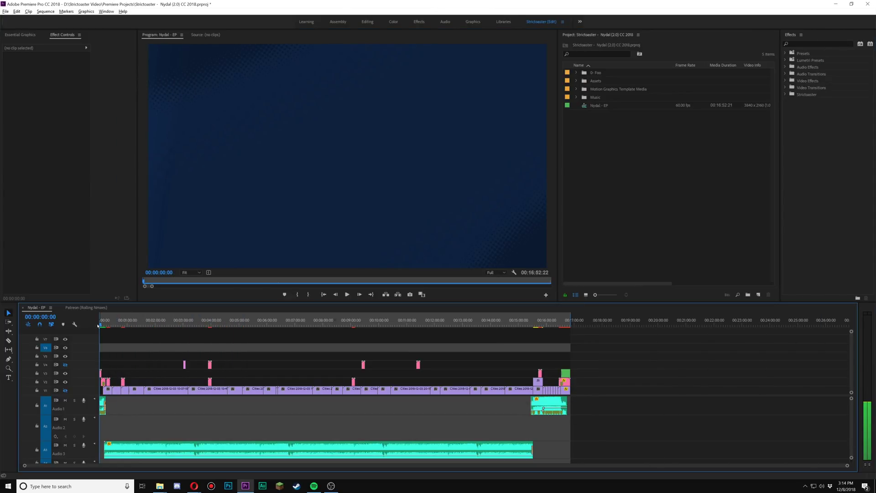
{"action": "left_click", "coordinate": [65, 365]}
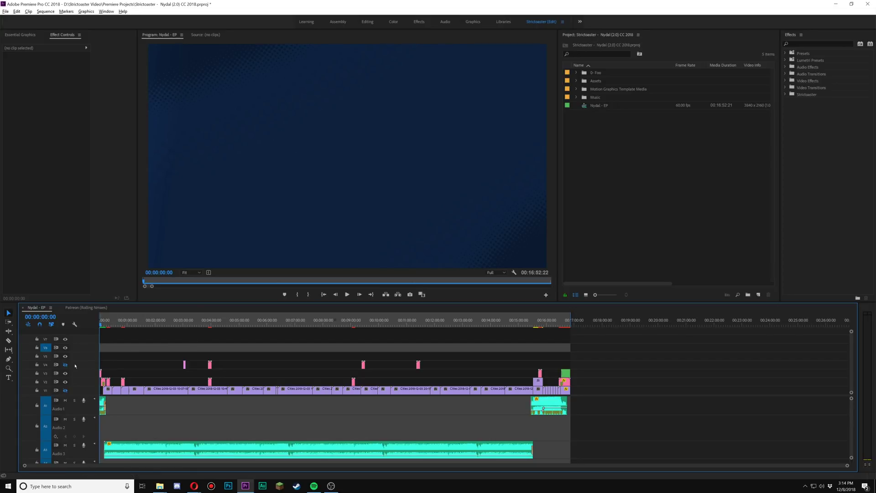
Examine the overlapping graphics at about 00:03:56, toggling the output of track V2 off and on
{"action": "left_click", "coordinate": [209, 324]}
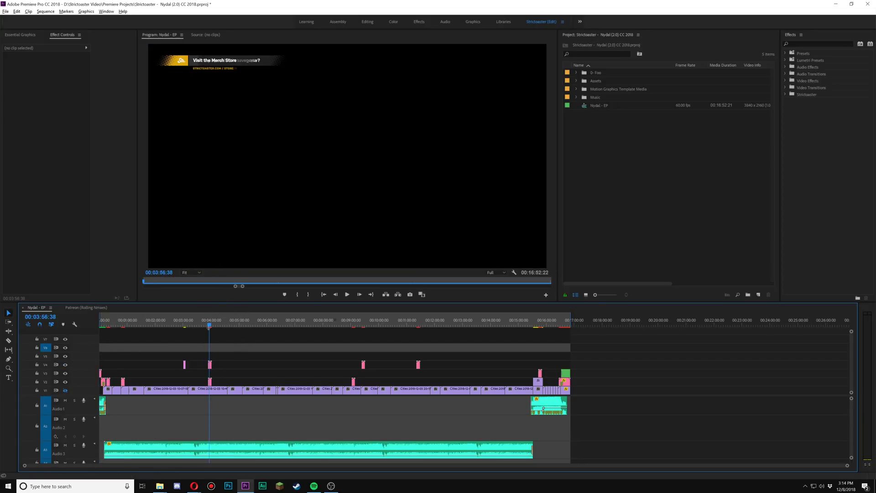
{"action": "left_click", "coordinate": [65, 383]}
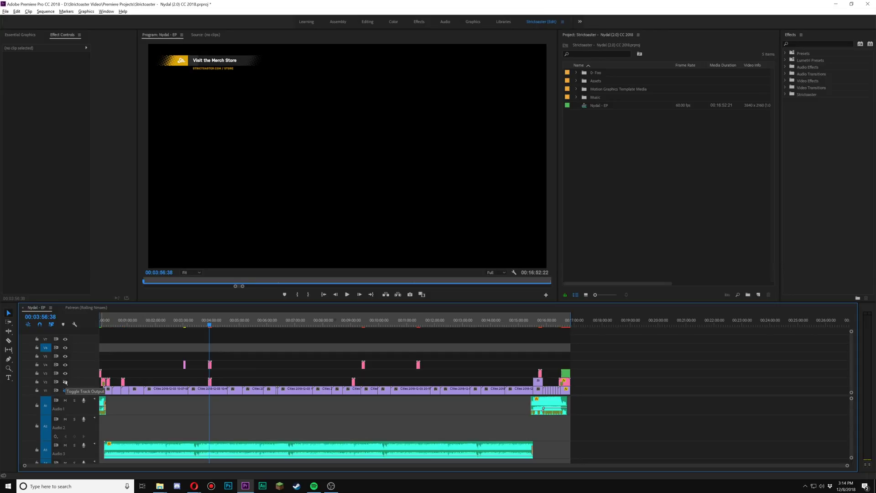
{"action": "left_click", "coordinate": [65, 382]}
Inspect the V4 text graphic at about 00:03:02, briefly showing and hiding the V1 footage beneath it
{"action": "left_click", "coordinate": [185, 325]}
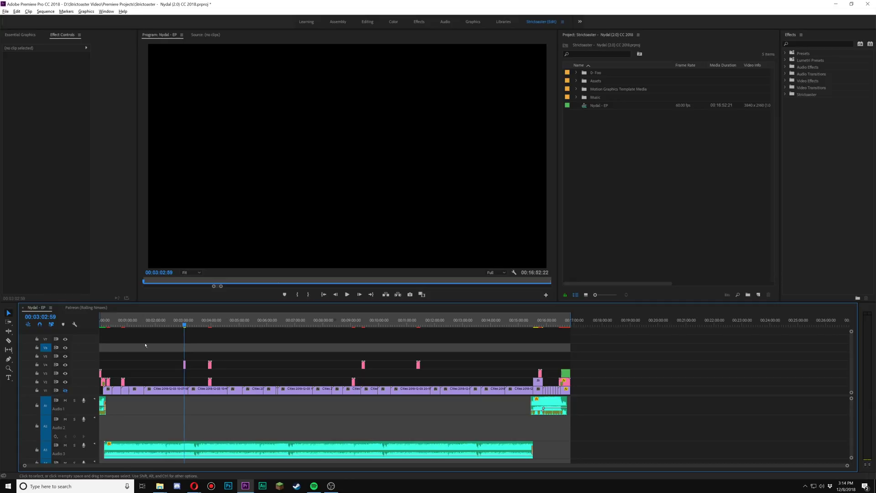
{"action": "left_click", "coordinate": [185, 364]}
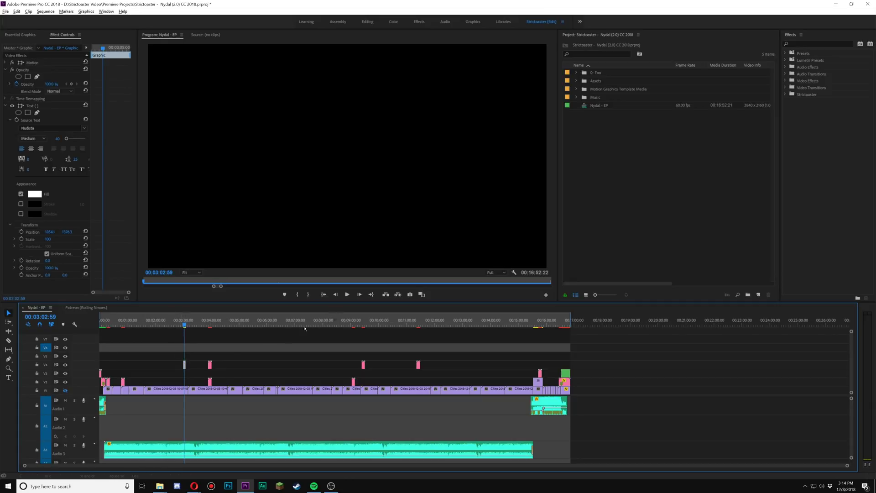
{"action": "left_click", "coordinate": [65, 391]}
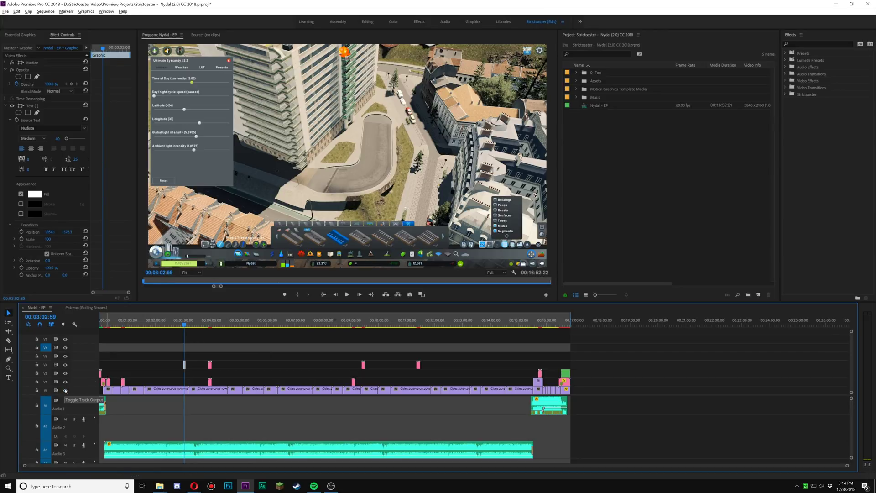
{"action": "left_click", "coordinate": [65, 391]}
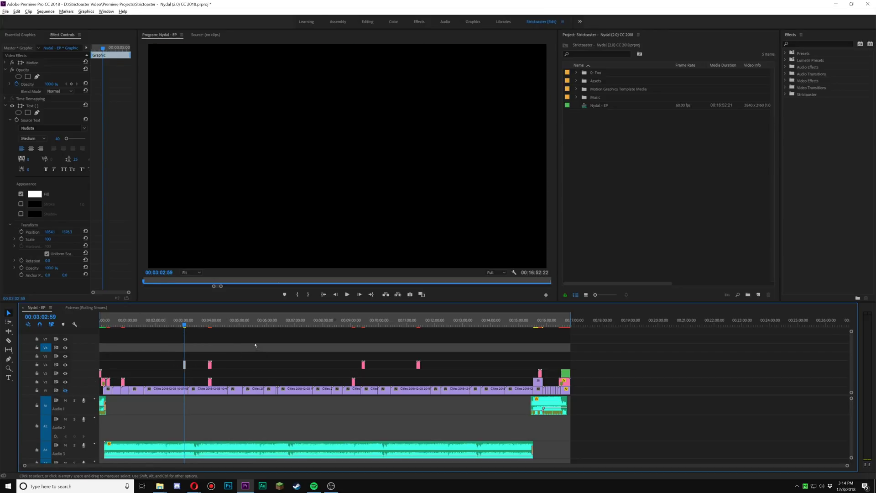
Review the graphics at about 00:09:29 and 00:11:23 and the end screen at about 00:16:38
{"action": "left_click", "coordinate": [364, 323]}
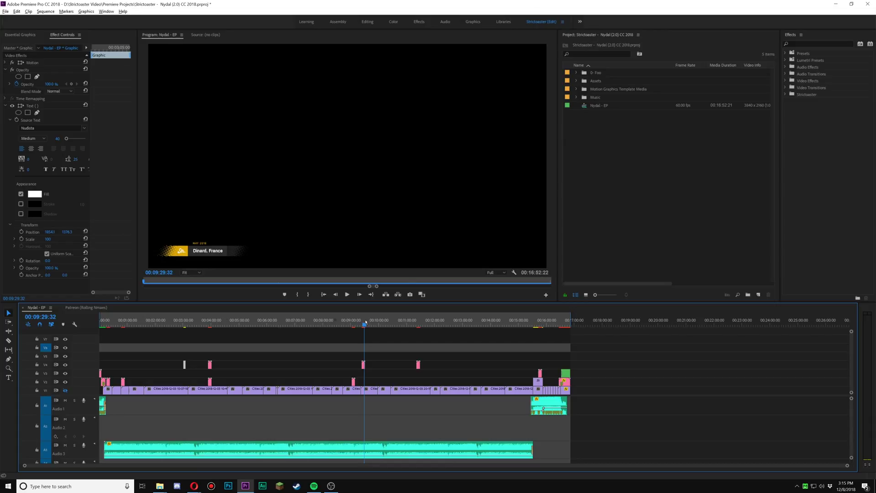
{"action": "left_click", "coordinate": [365, 323]}
{"action": "left_click", "coordinate": [418, 324]}
{"action": "key", "text": "space"}
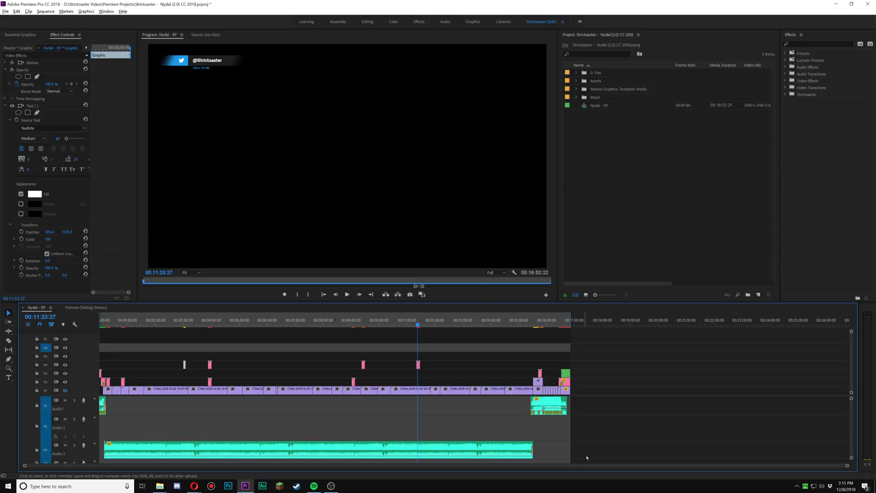
{"action": "left_click", "coordinate": [564, 325]}
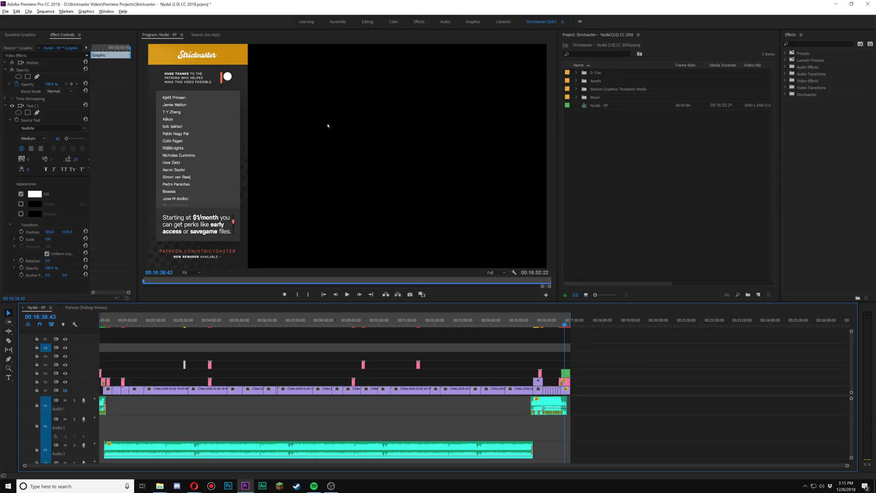
Expand the bin containing Nydal 15 and the Music bin, and select the first Latin Quarters Jazz Band track
{"action": "left_click", "coordinate": [576, 73]}
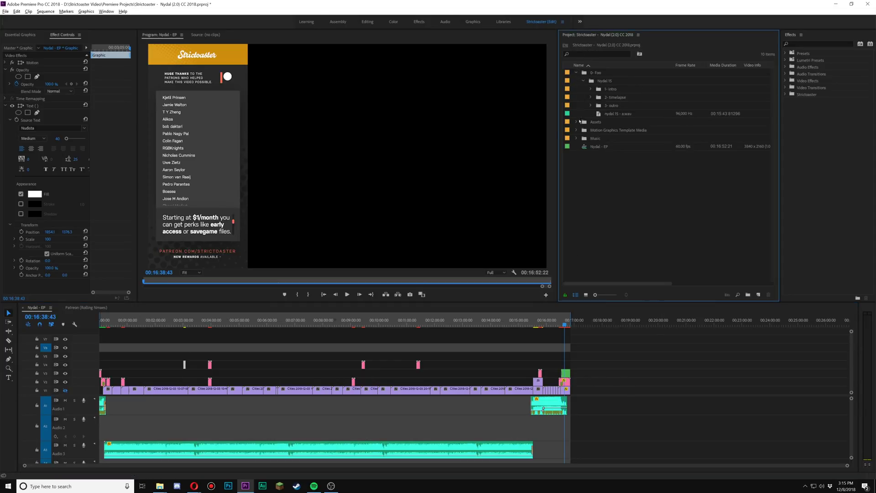
{"action": "left_click", "coordinate": [576, 138]}
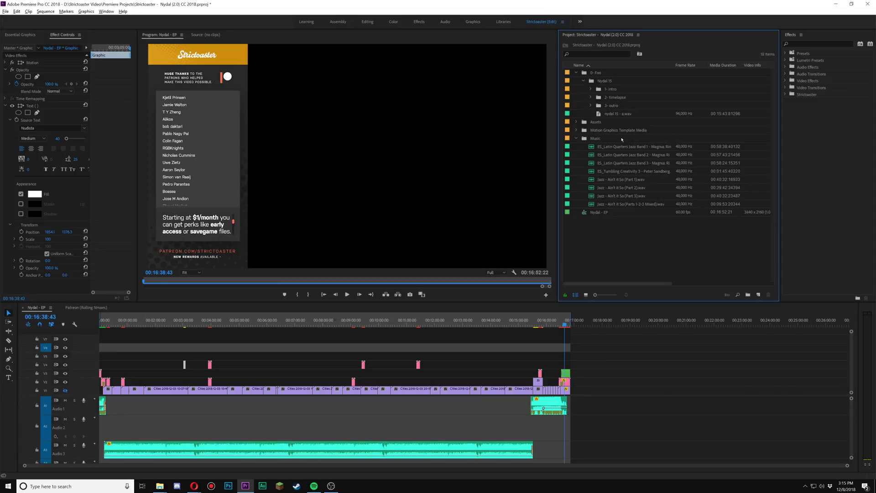
{"action": "left_click", "coordinate": [651, 147]}
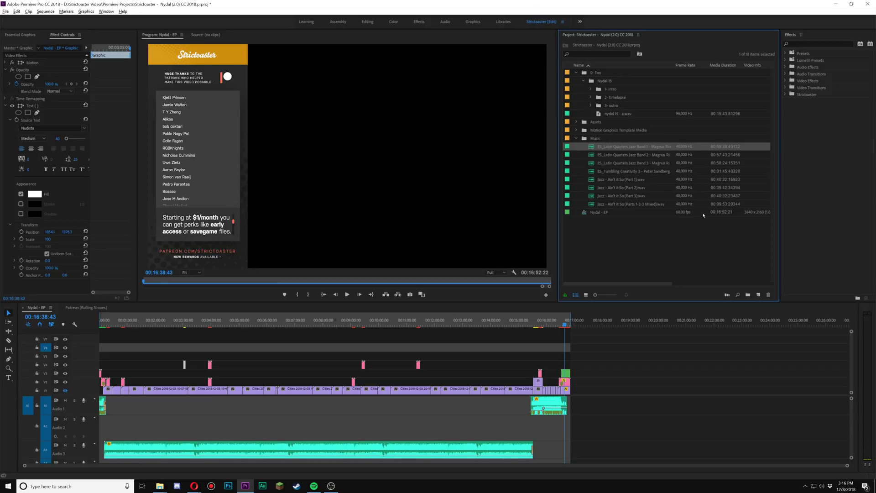
Replace the music clip on Audio 3 with the Part 2 track of Jazz - Ain't It So
{"action": "left_click", "coordinate": [475, 453]}
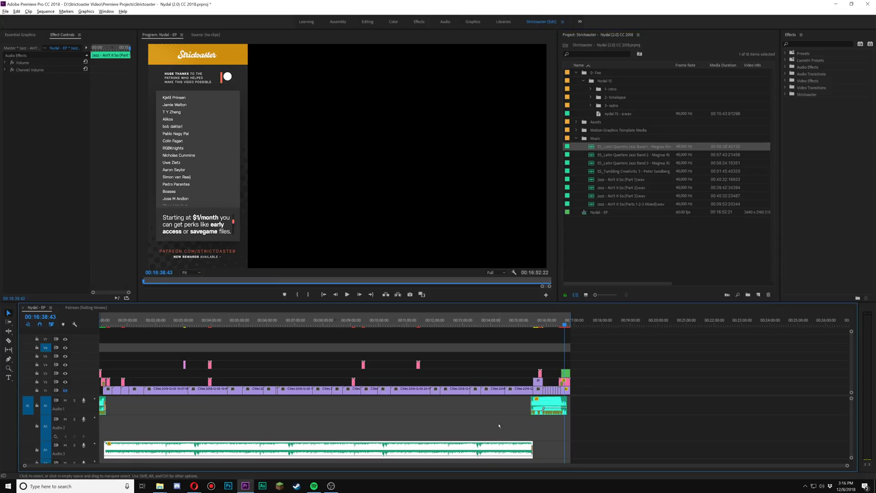
{"action": "left_click", "coordinate": [619, 190]}
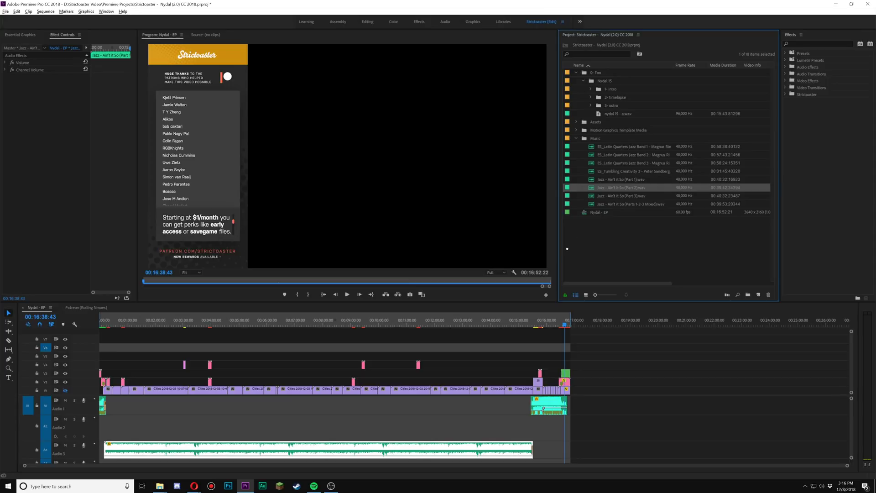
{"action": "left_click_drag", "start_coordinate": [497, 327], "coordinate": [453, 449]}
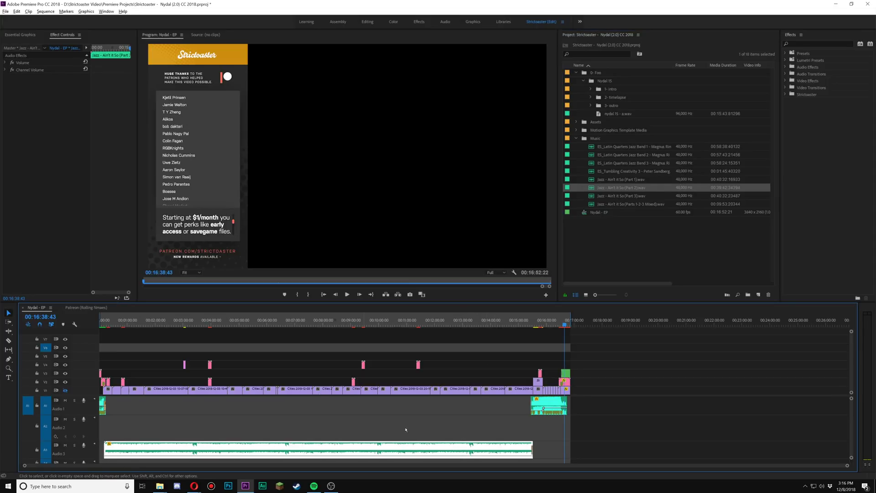
Listen to the sequence's music from about 00:02:40
{"action": "left_click", "coordinate": [175, 323]}
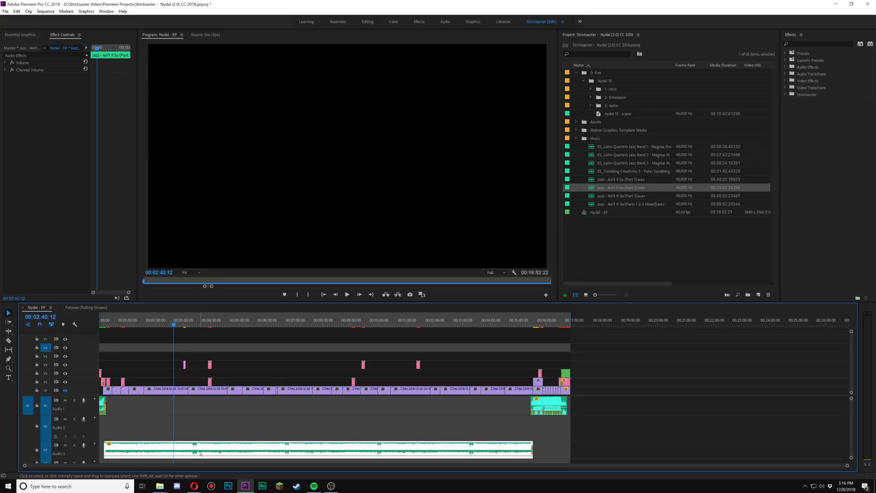
{"action": "key", "text": "space"}
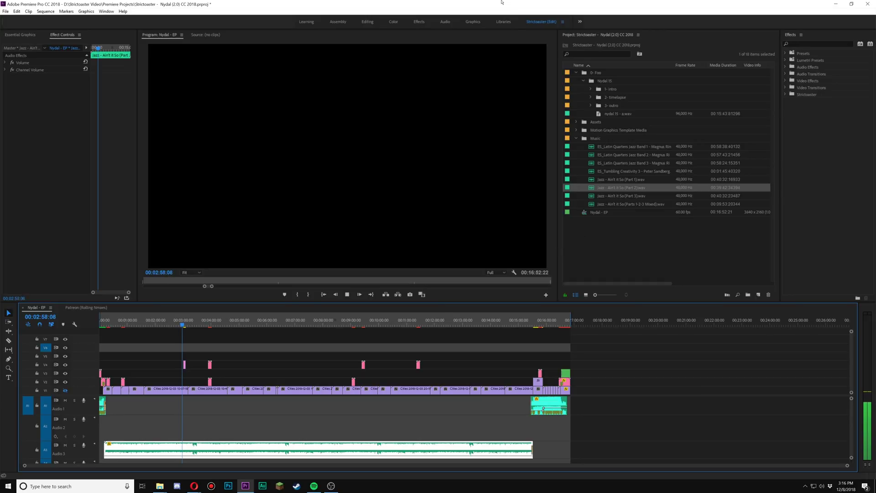
{"action": "key", "text": "space"}
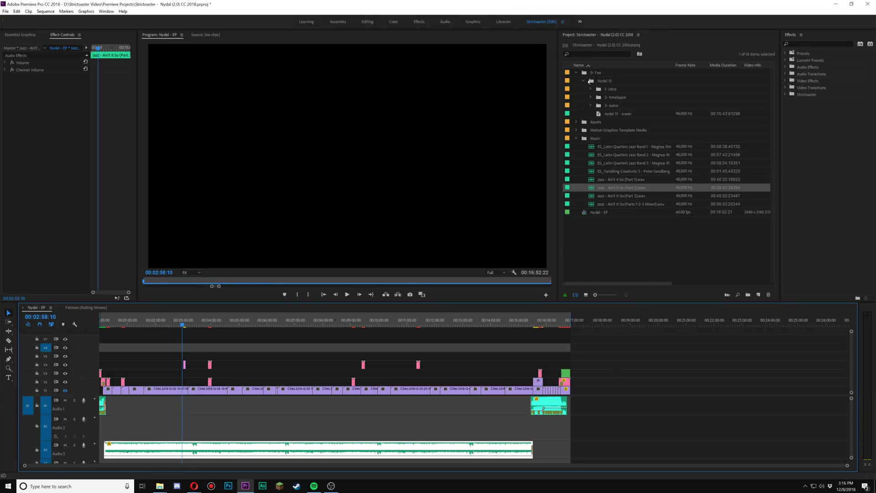
Delete the Nydal 15 bin and all its contents from the project, including the clip references in the sequences
{"action": "left_click", "coordinate": [602, 74]}
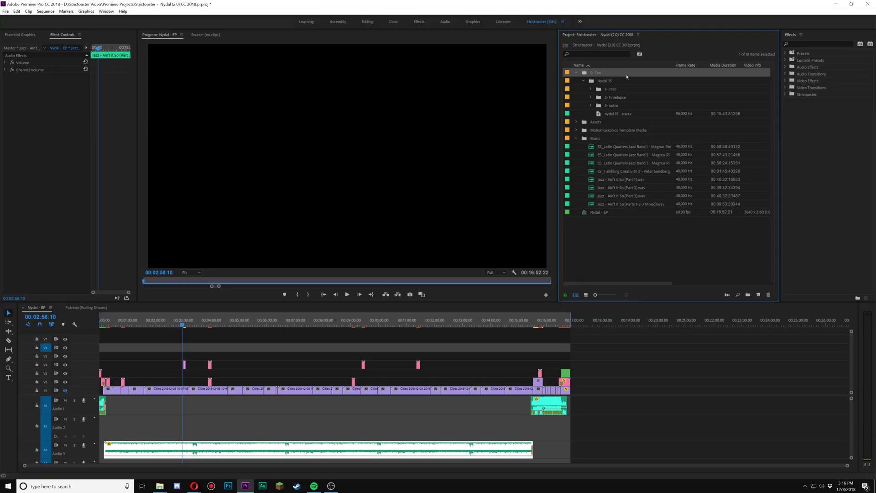
{"action": "left_click", "coordinate": [601, 81]}
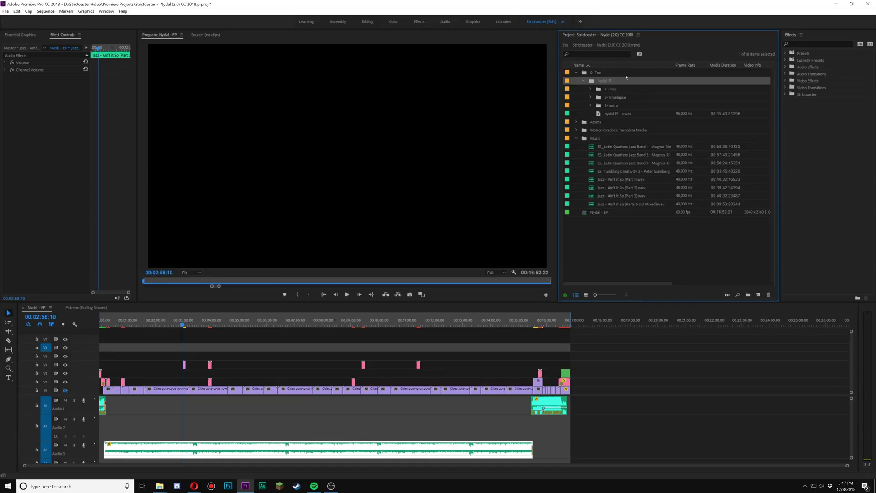
{"action": "left_click", "coordinate": [613, 114], "text": "shift"}
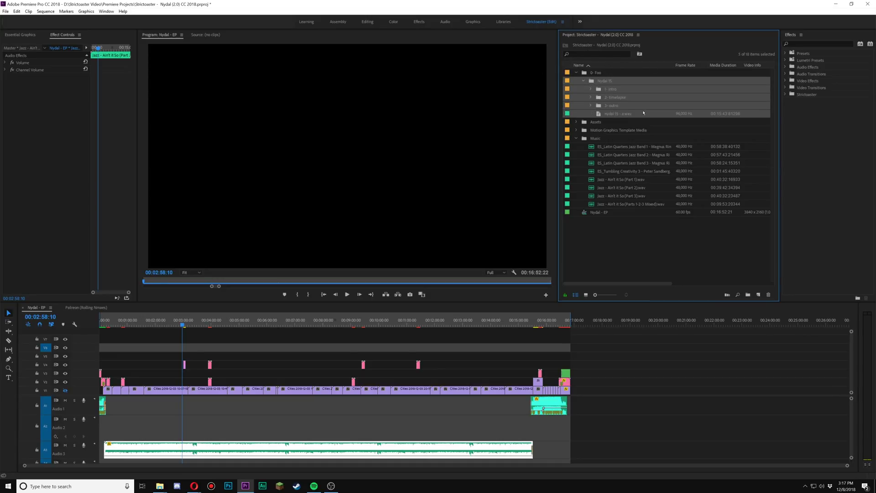
{"action": "key", "text": "Delete"}
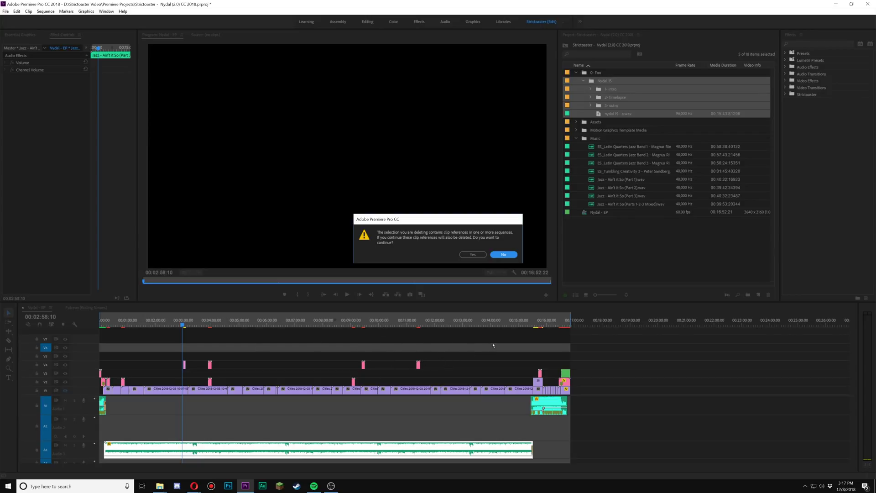
{"action": "left_click", "coordinate": [473, 254]}
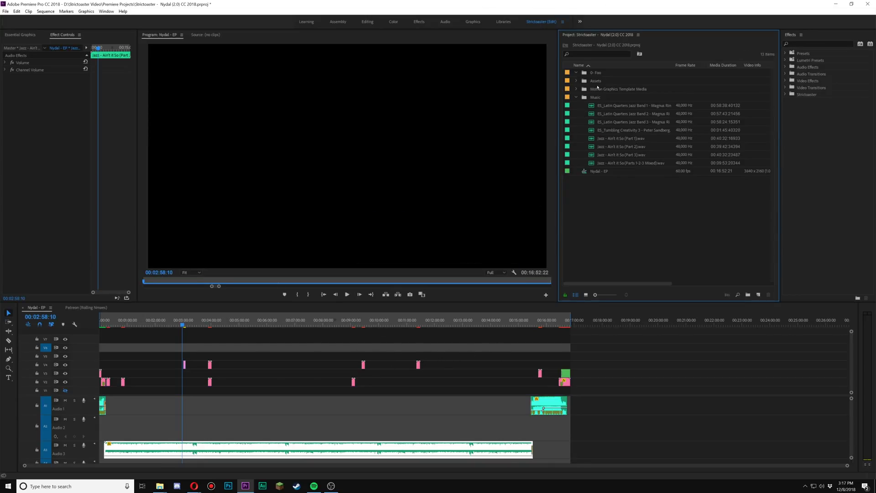
{"action": "key", "text": "Down"}
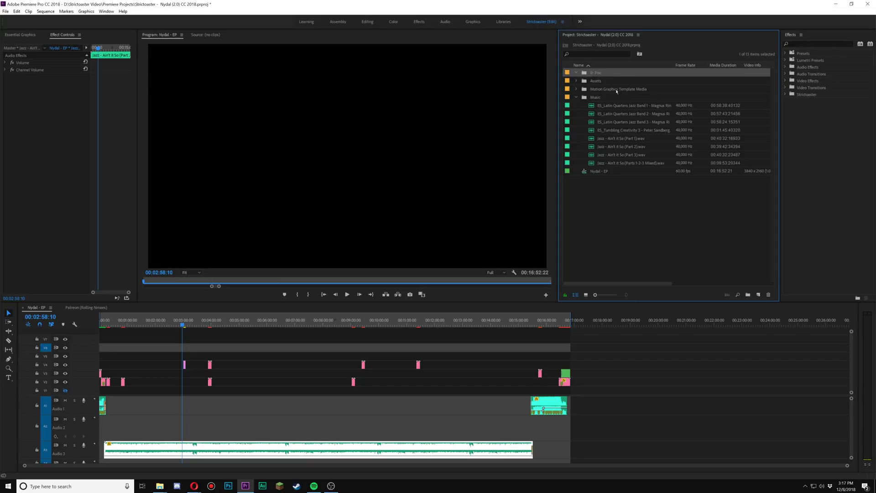
Make video track V1 visible and hide video track V4 in the Nydal - EP sequence
{"action": "left_click", "coordinate": [120, 315]}
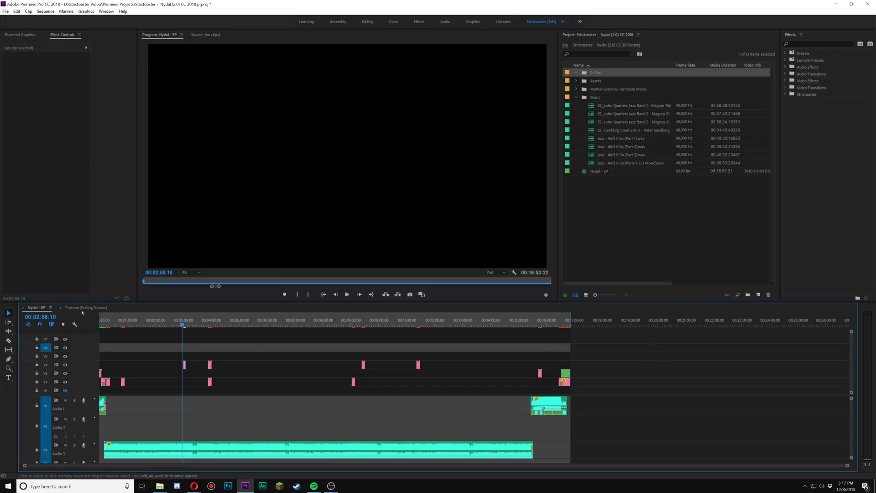
{"action": "left_click", "coordinate": [65, 390]}
{"action": "left_click", "coordinate": [66, 365]}
Check the ending at about 00:15:44 and 00:15:34, and select the closing music clip on Audio 1
{"action": "left_click", "coordinate": [539, 325]}
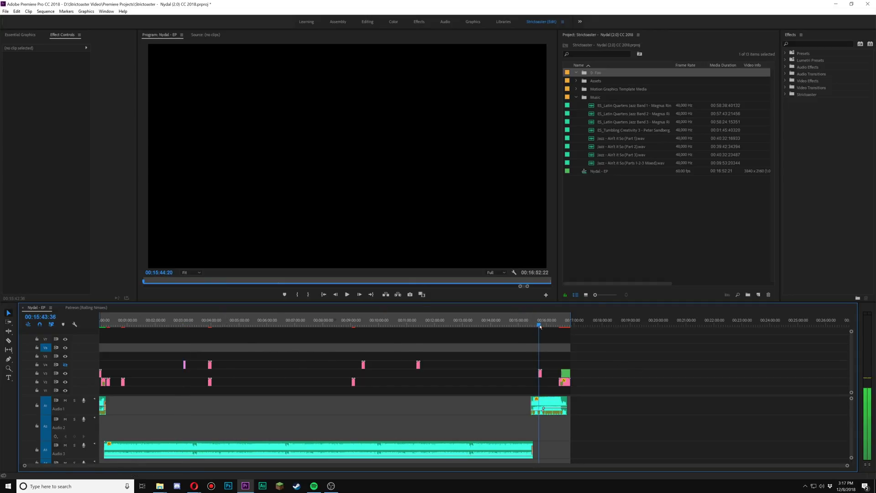
{"action": "left_click", "coordinate": [534, 325]}
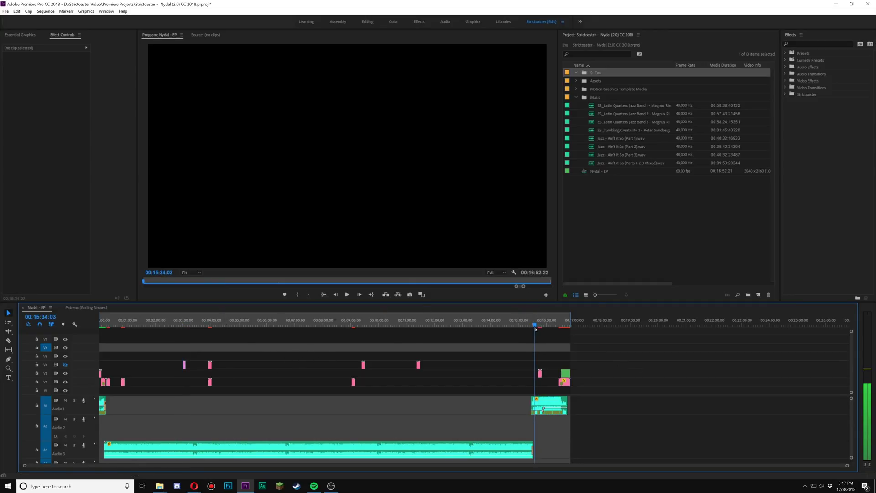
{"action": "left_click", "coordinate": [547, 403]}
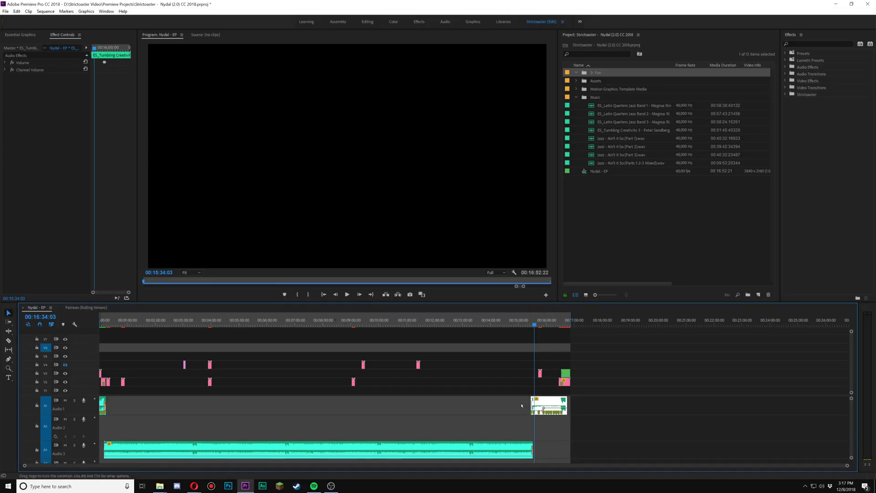
Review the opening titles and intro music by playing the sequence from its start to about 00:00:11
{"action": "left_click", "coordinate": [101, 360]}
{"action": "key", "text": "z"}
{"action": "left_click_drag", "start_coordinate": [136, 355], "coordinate": [110, 402]}
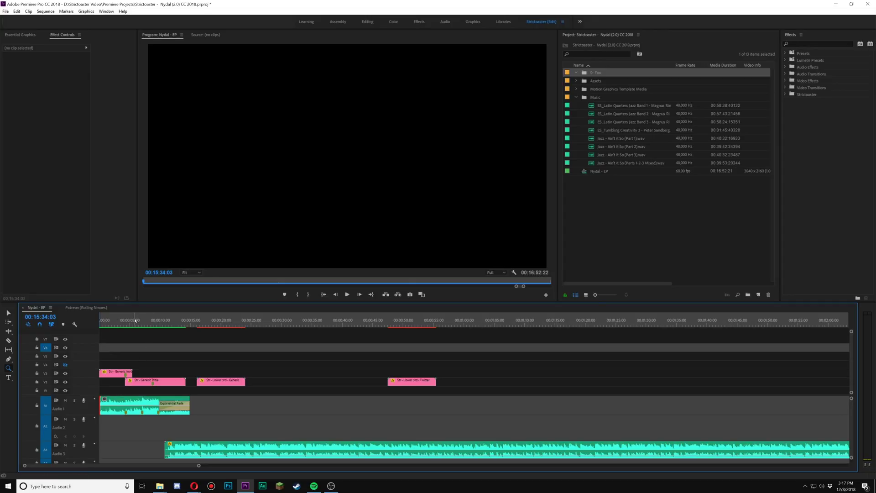
{"action": "key", "text": "Home"}
{"action": "key", "text": "space"}
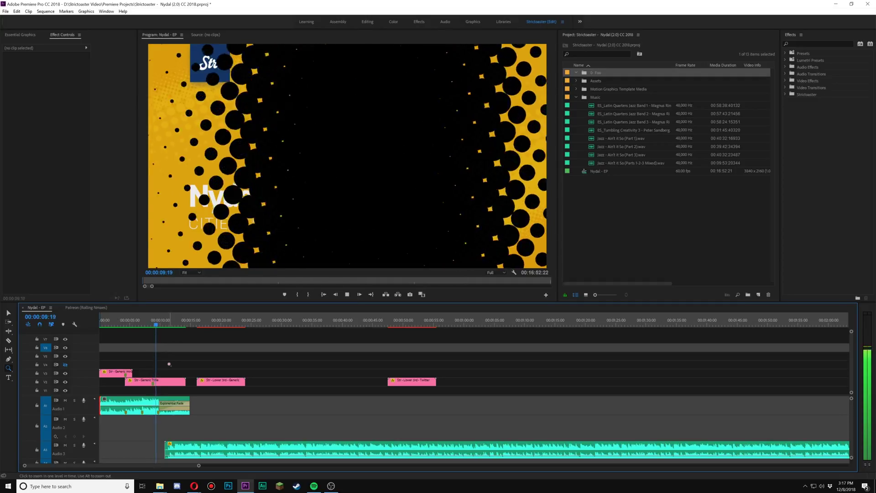
{"action": "key", "text": "space"}
Import the Nydal 15 folder from the Strictoaster (1TB) (E:) drive into the first bin, and expand its 1- intro bin
{"action": "left_click", "coordinate": [598, 73]}
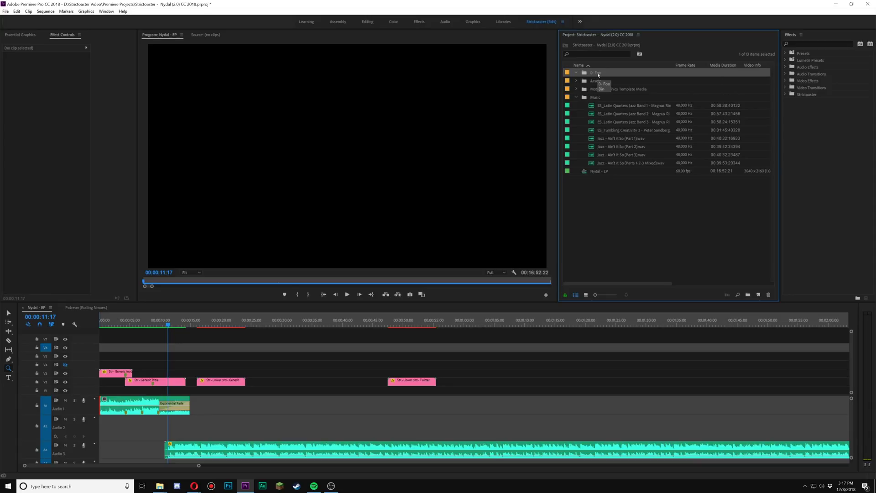
{"action": "key", "text": "ctrl+i"}
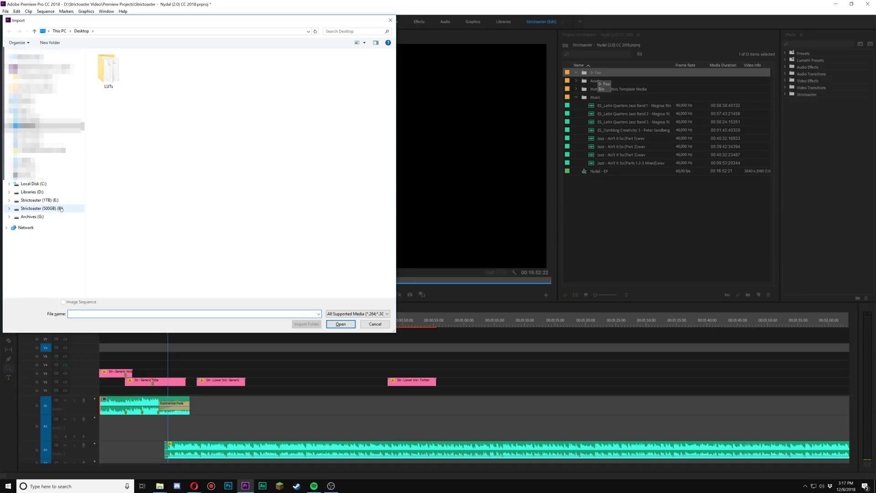
{"action": "left_click", "coordinate": [39, 200]}
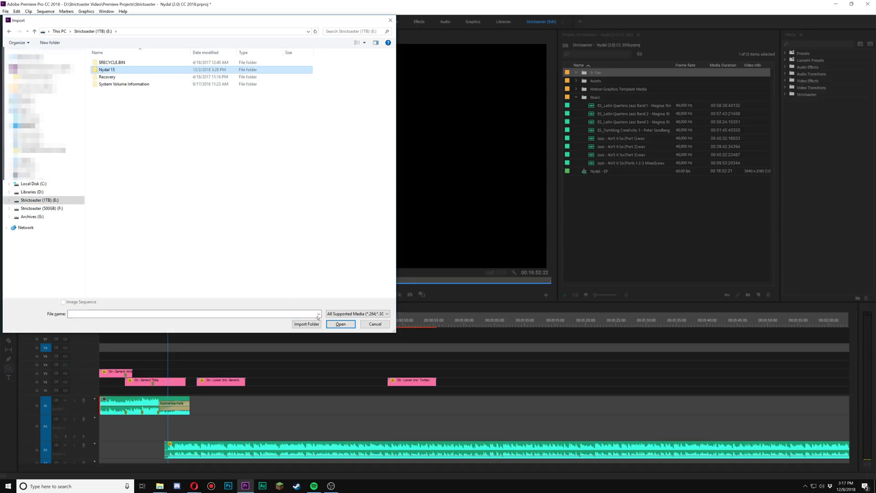
{"action": "left_click", "coordinate": [307, 324]}
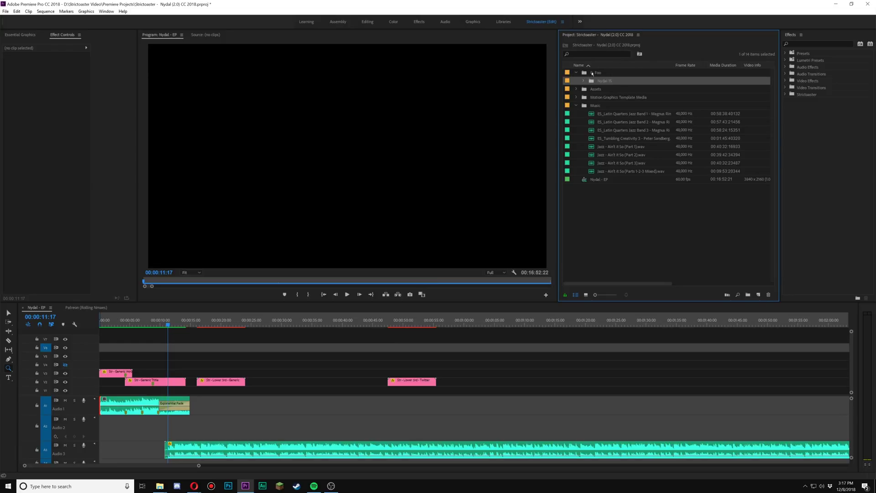
{"action": "left_click", "coordinate": [584, 81]}
{"action": "left_click", "coordinate": [591, 89]}
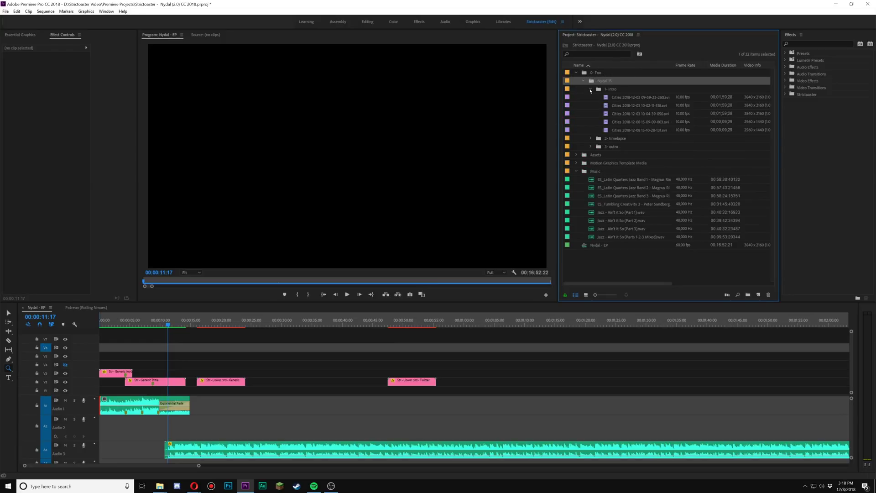
Interpret all five clips in the 1- intro bin at an assumed frame rate of 60 fps
{"action": "left_click", "coordinate": [644, 98]}
{"action": "left_click", "coordinate": [662, 130], "text": "shift"}
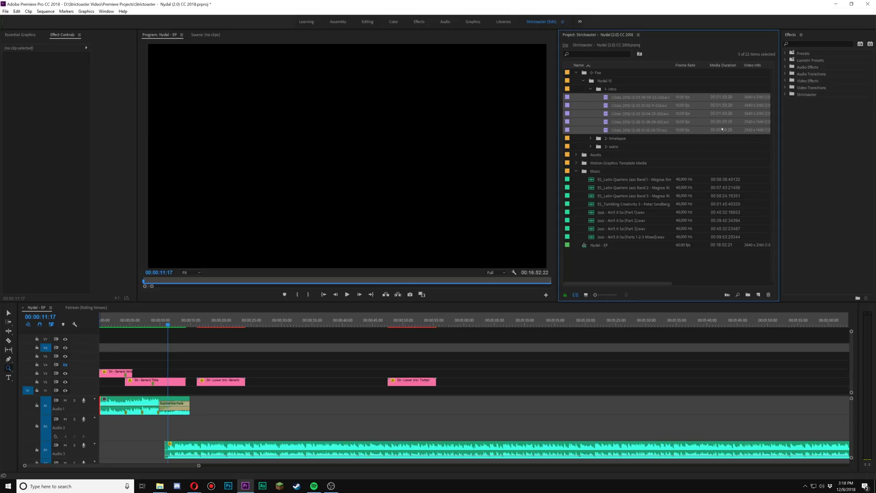
{"action": "right_click", "coordinate": [660, 110]}
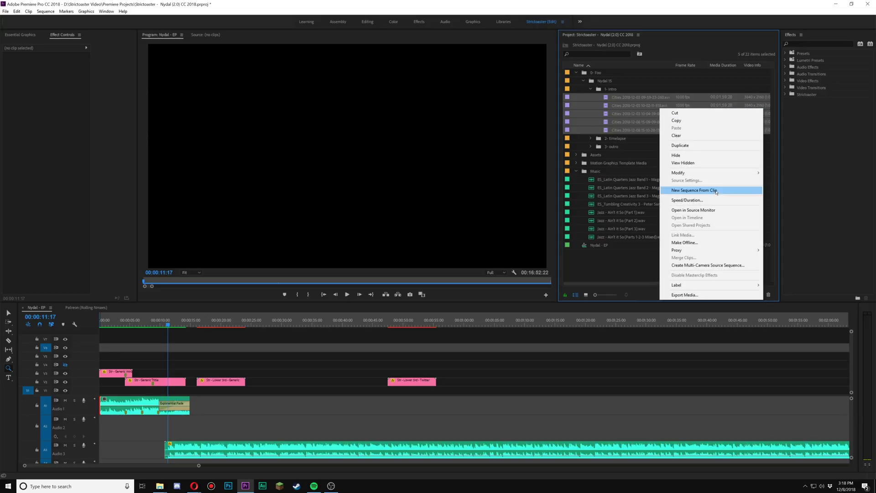
{"action": "mouse_move", "coordinate": [719, 174]}
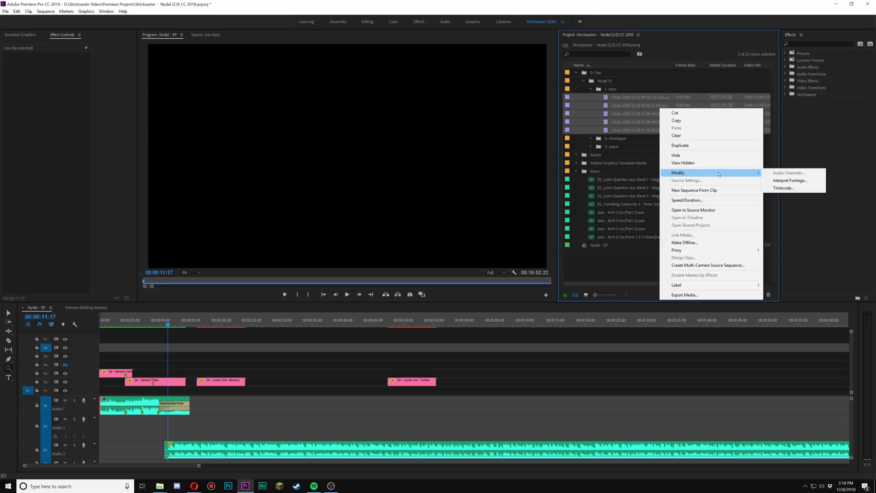
{"action": "left_click", "coordinate": [789, 180]}
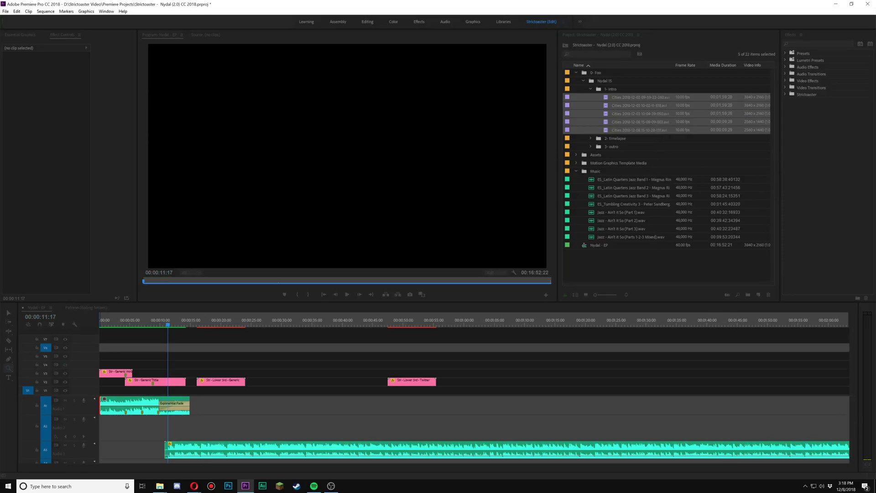
{"action": "left_click_drag", "start_coordinate": [391, 23], "coordinate": [511, 146]}
{"action": "left_click", "coordinate": [589, 192]}
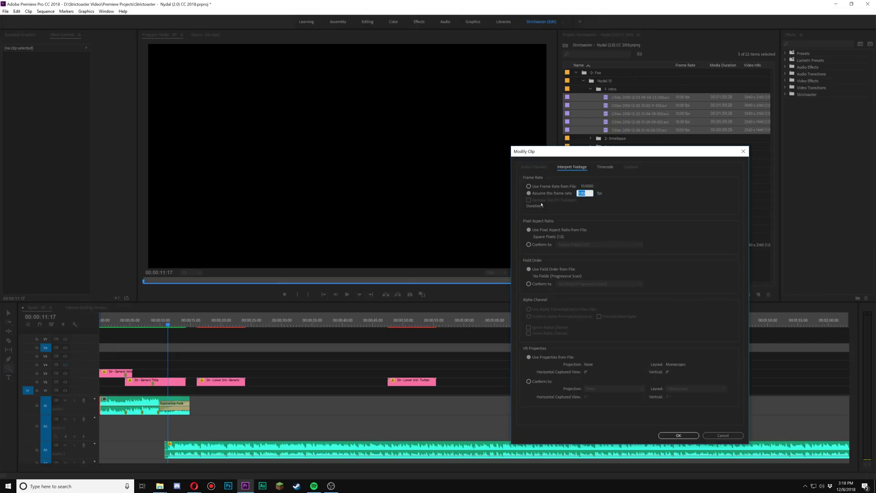
{"action": "type", "text": "60"}
{"action": "key", "text": "Return"}
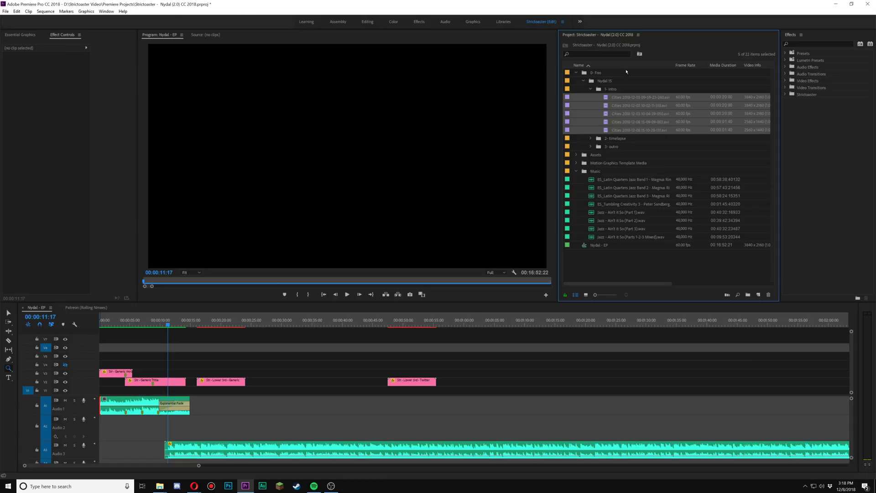
Place the first intro clip on video track V1 at about 00:00:09 and preview it from about 00:00:14
{"action": "left_click", "coordinate": [649, 96]}
{"action": "left_click_drag", "start_coordinate": [649, 97], "coordinate": [144, 392]}
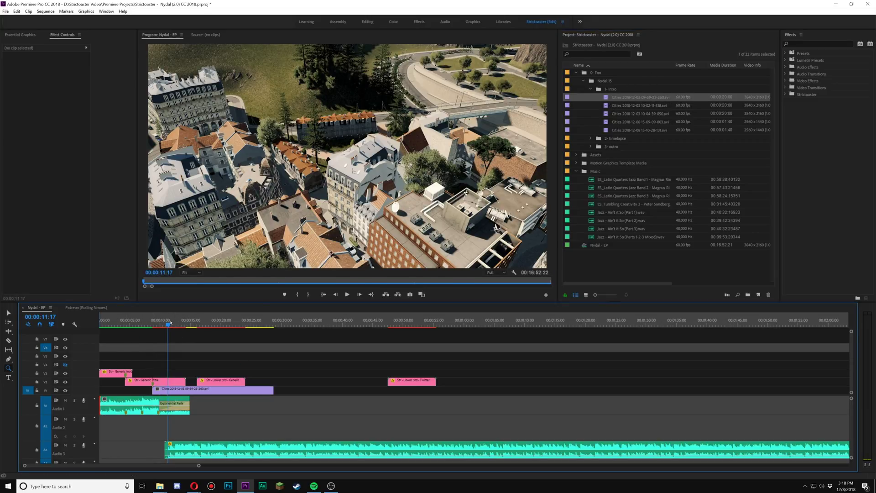
{"action": "left_click", "coordinate": [188, 323]}
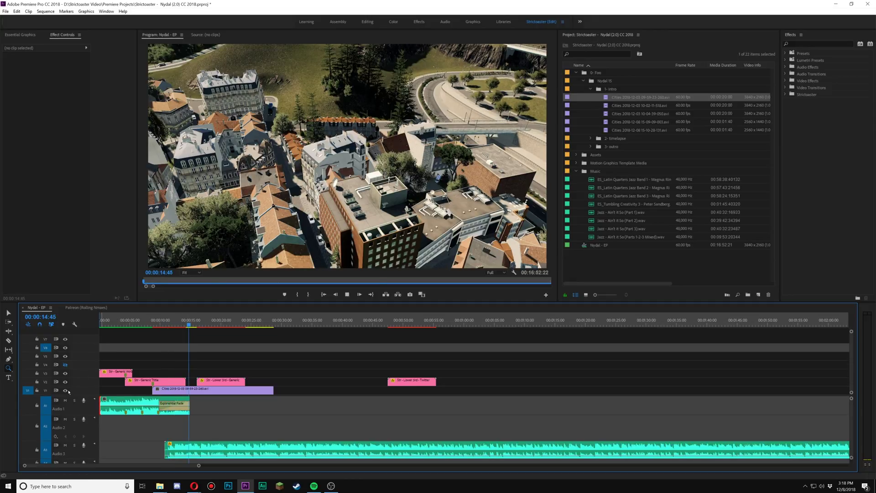
{"action": "key", "text": "space"}
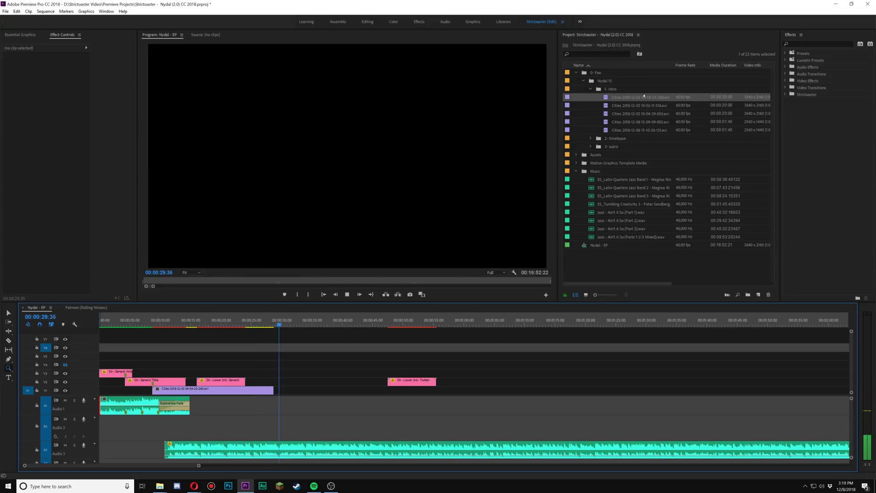
Place the second to fourth intro clips on video track V1 at about 00:01:07 and preview them
{"action": "left_click", "coordinate": [630, 105]}
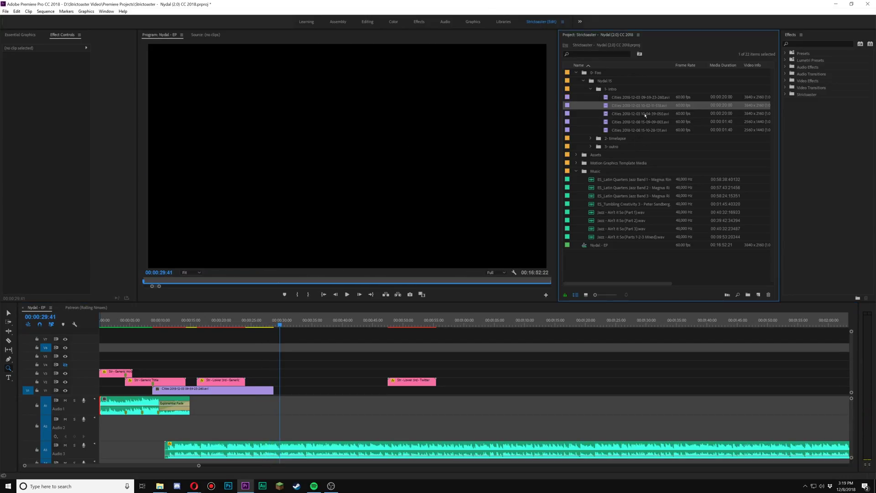
{"action": "left_click", "coordinate": [644, 123], "text": "shift"}
{"action": "left_click_drag", "start_coordinate": [582, 215], "coordinate": [625, 379]}
{"action": "left_click", "coordinate": [511, 325]}
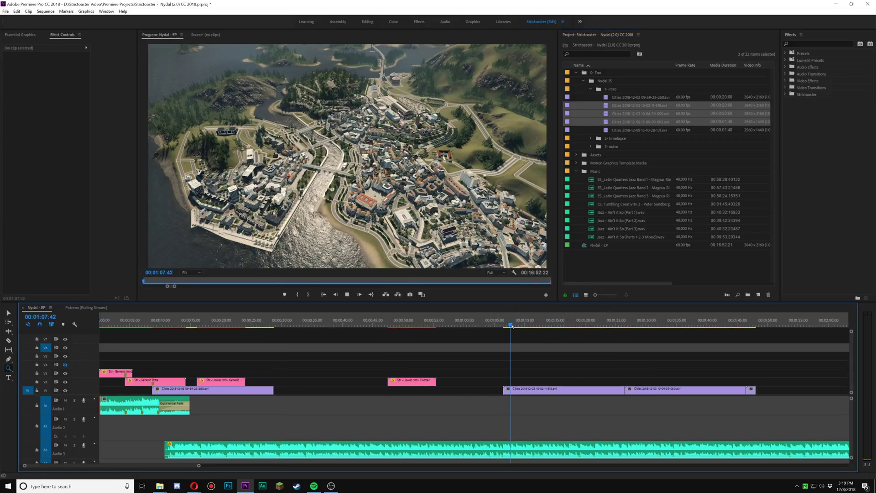
{"action": "key", "text": "space"}
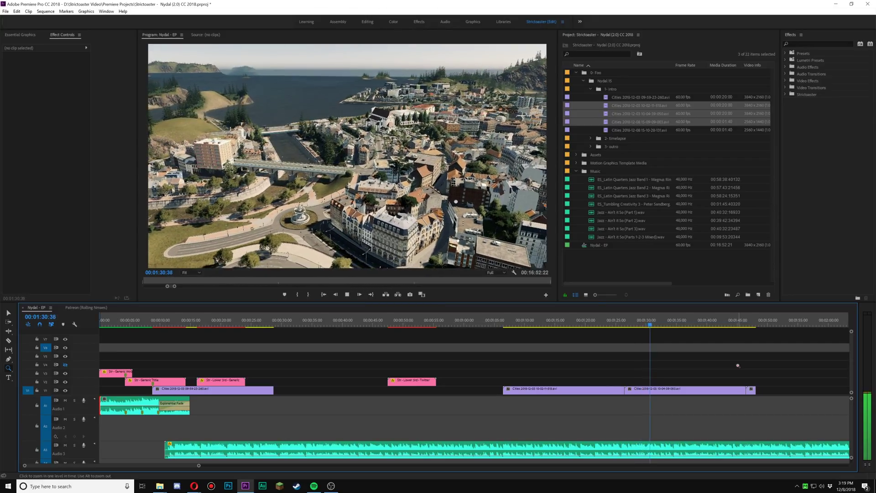
Delete all the intro clips from video track V1
{"action": "left_click_drag", "start_coordinate": [769, 371], "coordinate": [484, 416]}
{"action": "left_click", "coordinate": [358, 389], "text": "alt"}
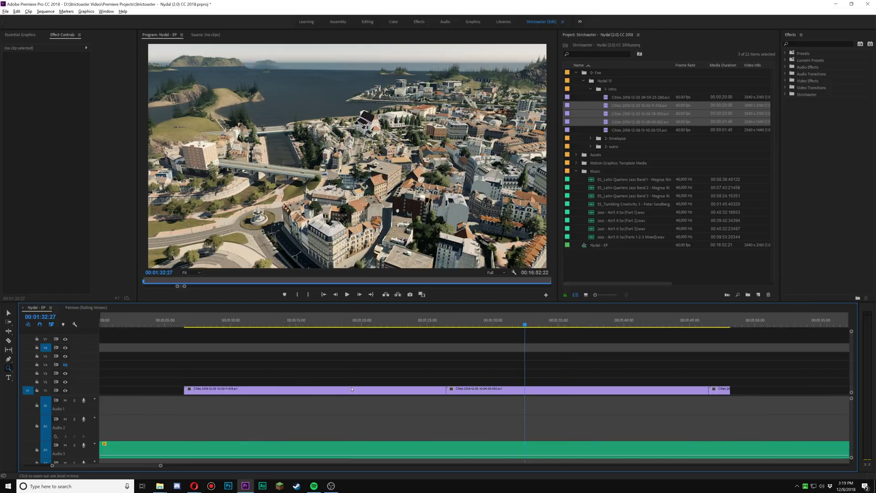
{"action": "left_click", "coordinate": [358, 389], "text": "alt"}
{"action": "left_click", "coordinate": [358, 389], "text": "alt"}
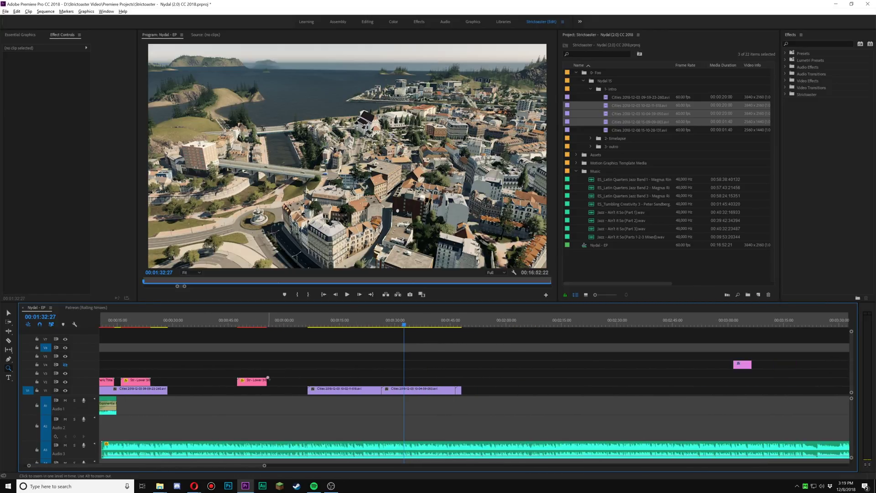
{"action": "left_click_drag", "start_coordinate": [457, 383], "coordinate": [309, 404]}
{"action": "key", "text": "Delete"}
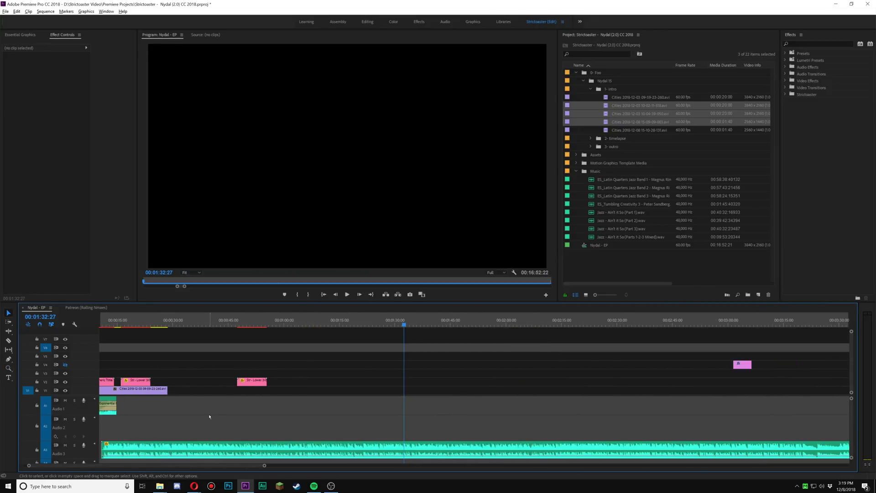
{"action": "scroll", "coordinate": [205, 406], "scroll_direction": "up", "scroll_amount": 2}
{"action": "left_click", "coordinate": [175, 388]}
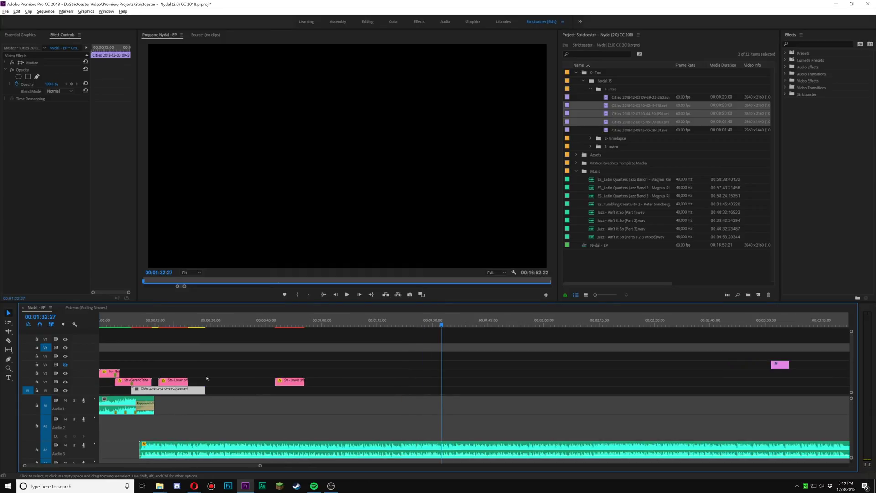
{"action": "key", "text": "Delete"}
Place the first three intro clips consecutively on video track V1 from about 00:00:09, and return the playhead to their start
{"action": "left_click", "coordinate": [626, 104]}
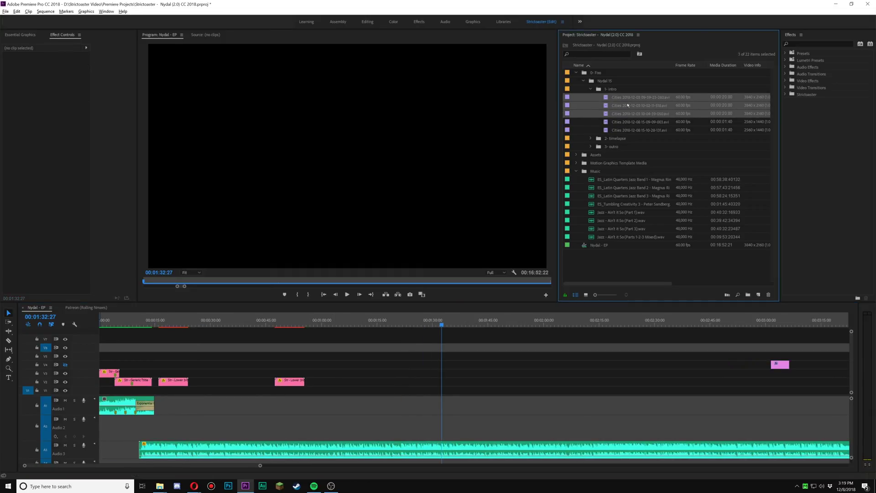
{"action": "left_click_drag", "start_coordinate": [433, 225], "coordinate": [246, 393]}
{"action": "left_click", "coordinate": [132, 325]}
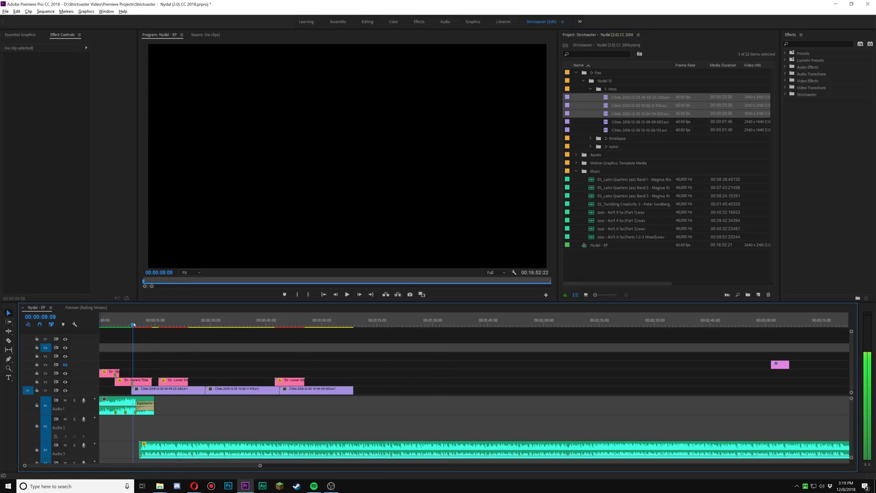
Change the main title of the first lower-third graphic, at about 00:00:19, to "?????"
{"action": "left_click_drag", "start_coordinate": [133, 325], "coordinate": [171, 324]}
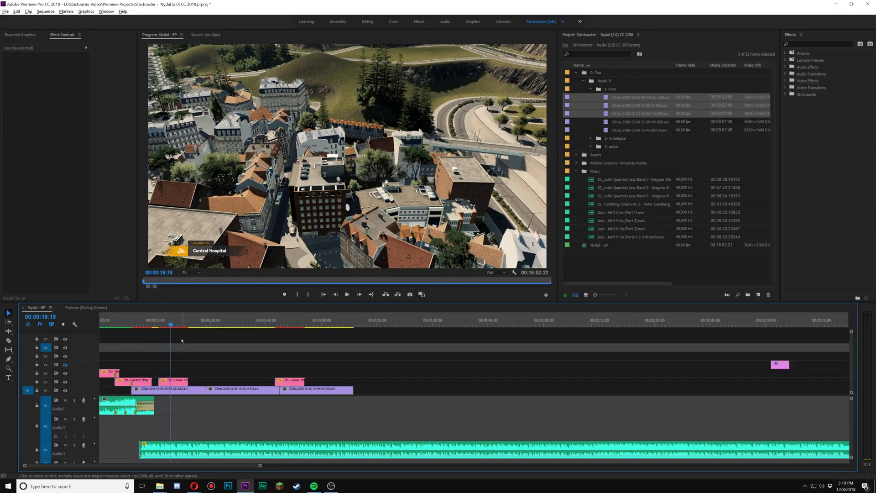
{"action": "double_click", "coordinate": [178, 385]}
{"action": "left_click", "coordinate": [30, 47]}
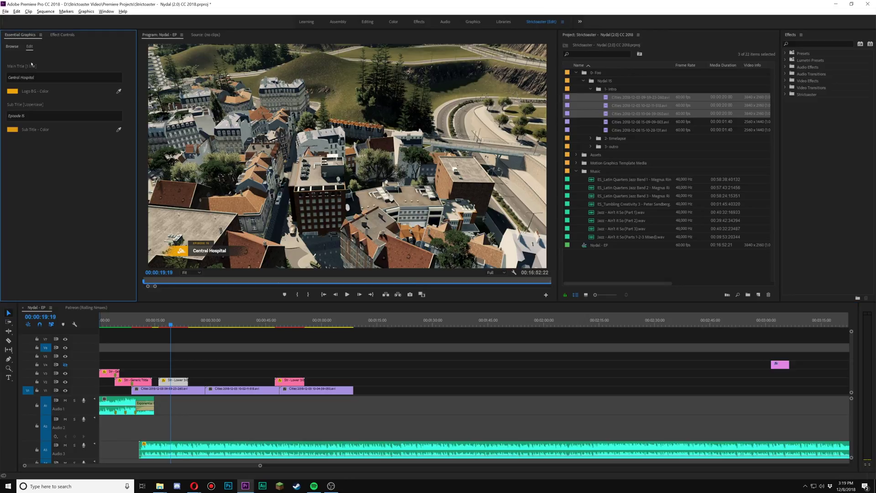
{"action": "left_click", "coordinate": [39, 117]}
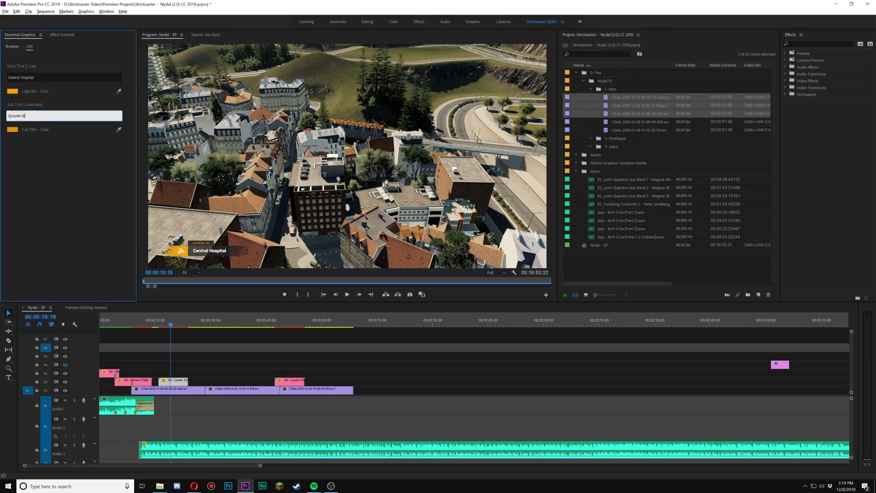
{"action": "left_click", "coordinate": [51, 77]}
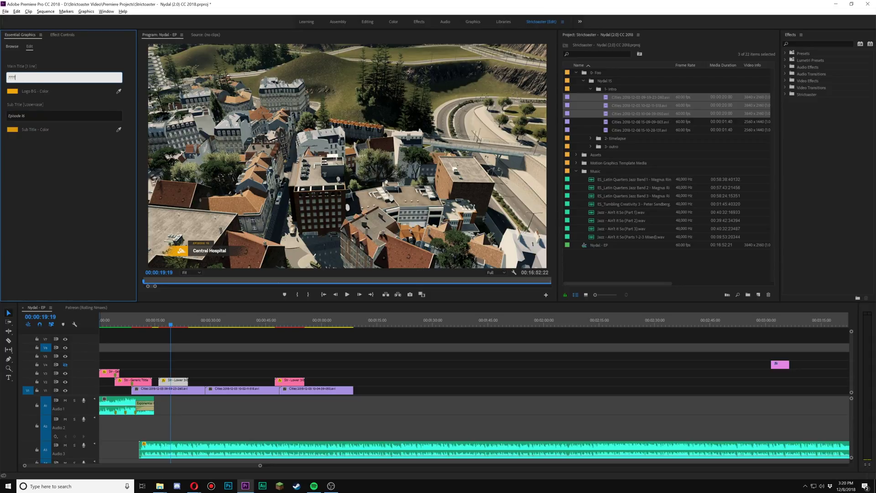
{"action": "type", "text": "?????"}
{"action": "left_click", "coordinate": [67, 198]}
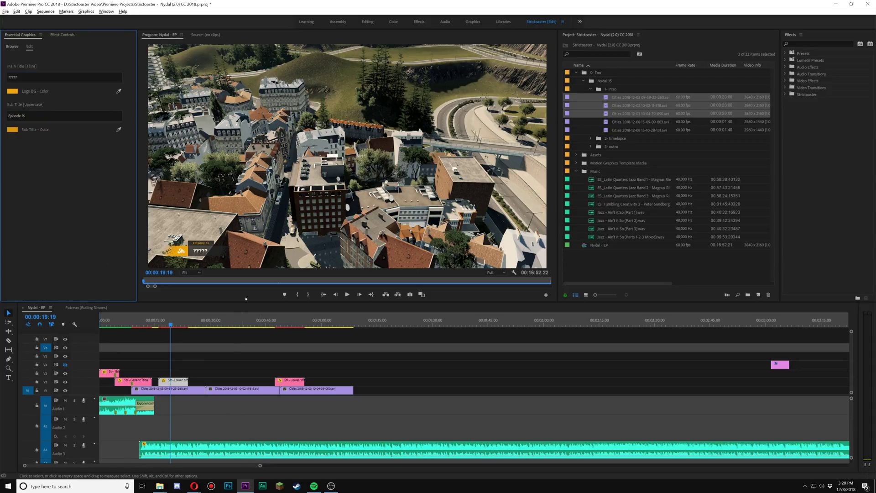
Clear the sequence's in and out points and preview the intro around the second lower-third graphic, up to about 00:00:57
{"action": "key", "text": "x"}
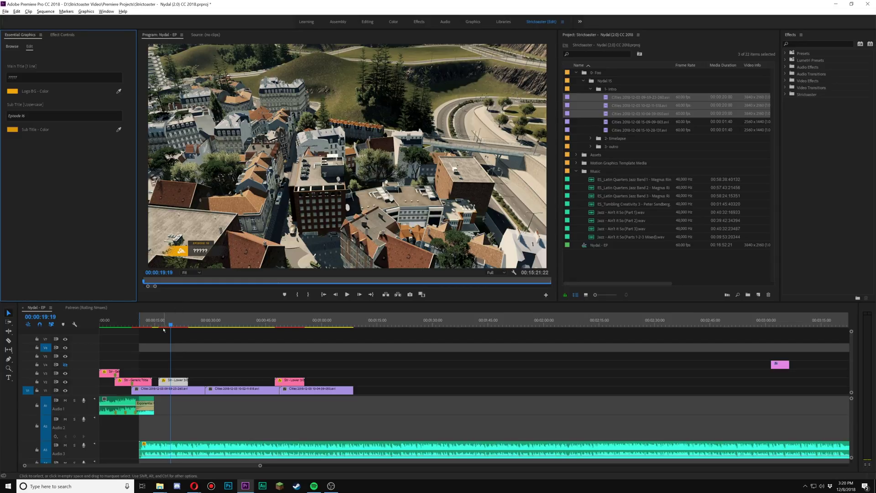
{"action": "key", "text": "ctrl+shift+x"}
{"action": "left_click_drag", "start_coordinate": [171, 325], "coordinate": [304, 337]}
{"action": "key", "text": "space"}
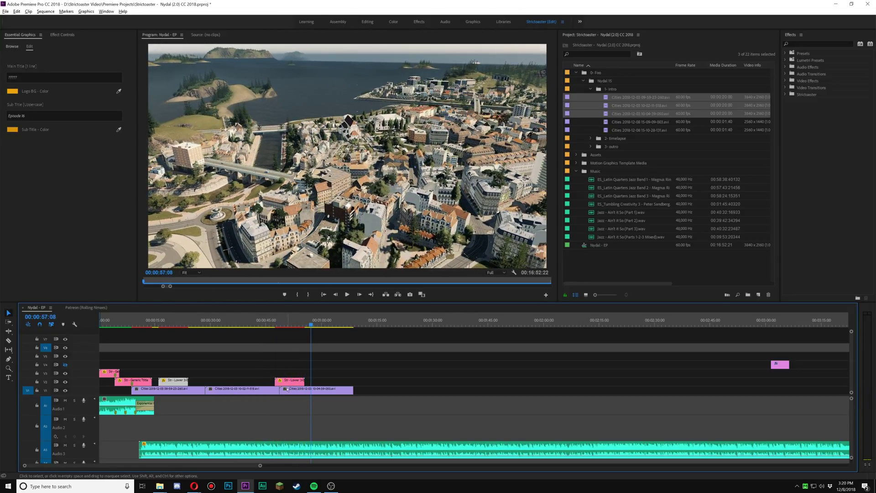
Set the first intro clip aside on video track V2 at about 00:01:20 and move the second one into its place on V1
{"action": "left_click", "coordinate": [233, 325]}
{"action": "left_click", "coordinate": [248, 389]}
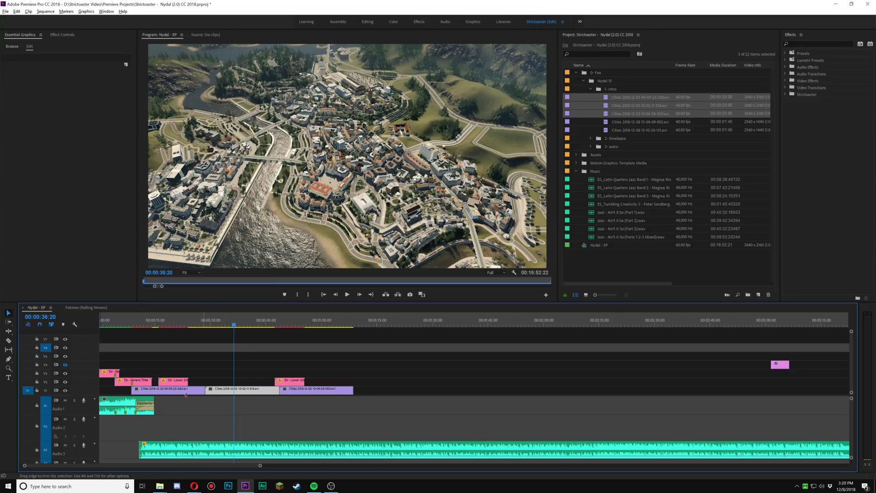
{"action": "left_click_drag", "start_coordinate": [248, 387], "coordinate": [167, 394]}
Align the start of the moved intro clip on V1 to 00:00:08:44 and preview the title transition over it
{"action": "left_click", "coordinate": [134, 325]}
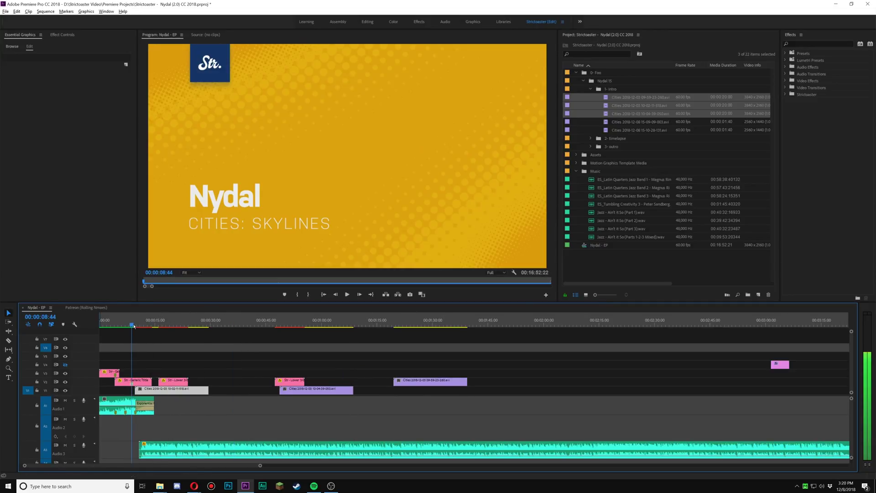
{"action": "key", "text": "space"}
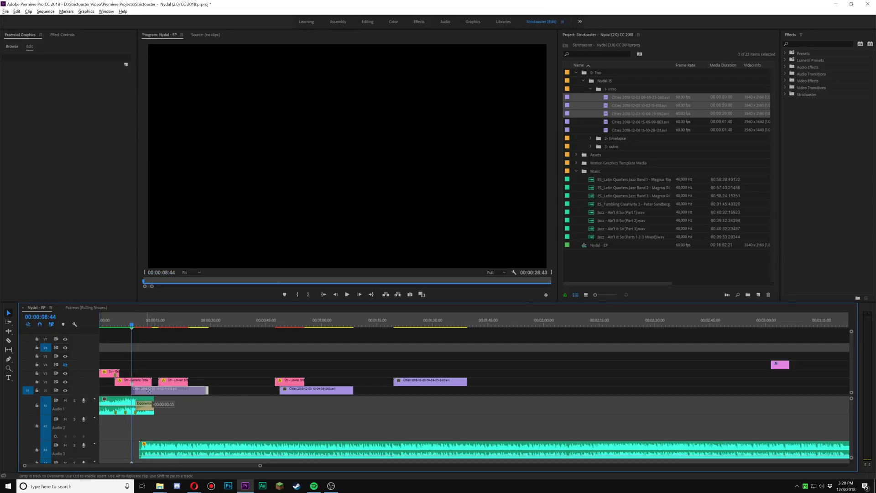
{"action": "key", "text": "="}
{"action": "key", "text": "="}
{"action": "key", "text": "="}
{"action": "key", "text": "="}
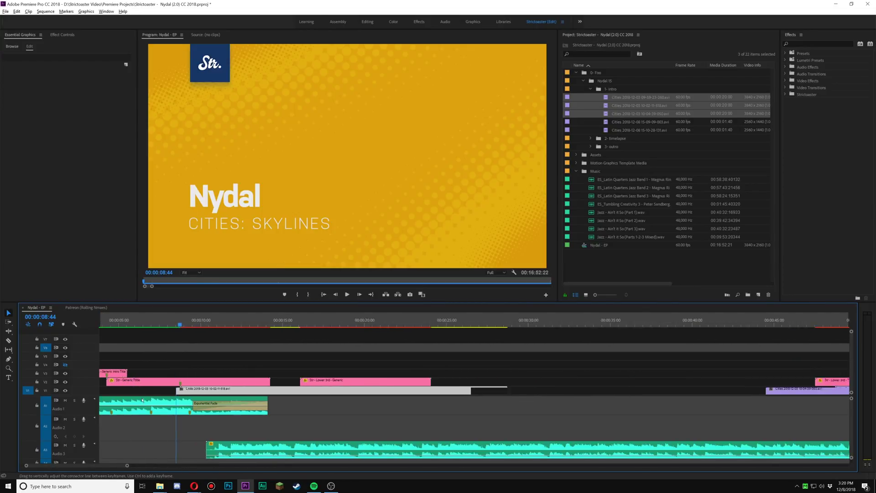
{"action": "left_click_drag", "start_coordinate": [175, 324], "coordinate": [197, 333]}
{"action": "key", "text": "space"}
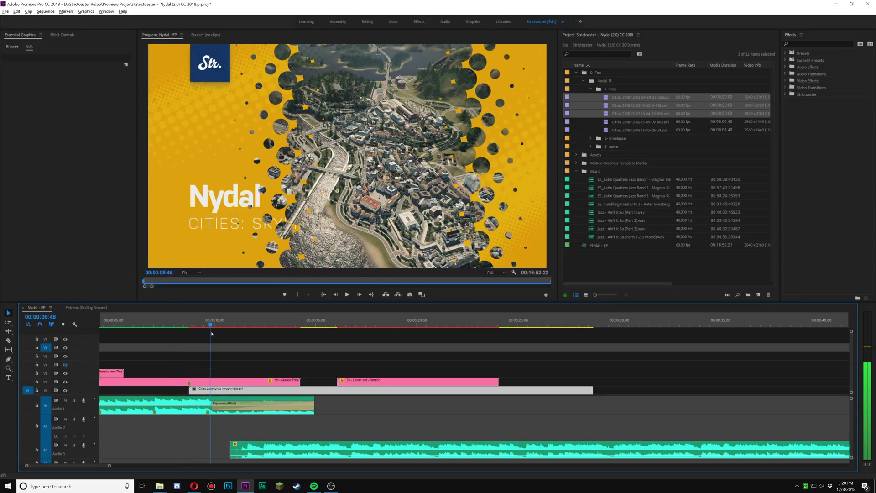
Place the third intro clip and the one set aside on V2 directly after the opening clip on V1, and preview them
{"action": "key", "text": "minus"}
{"action": "key", "text": "minus"}
{"action": "left_click_drag", "start_coordinate": [545, 390], "coordinate": [373, 395]}
{"action": "key", "text": "minus"}
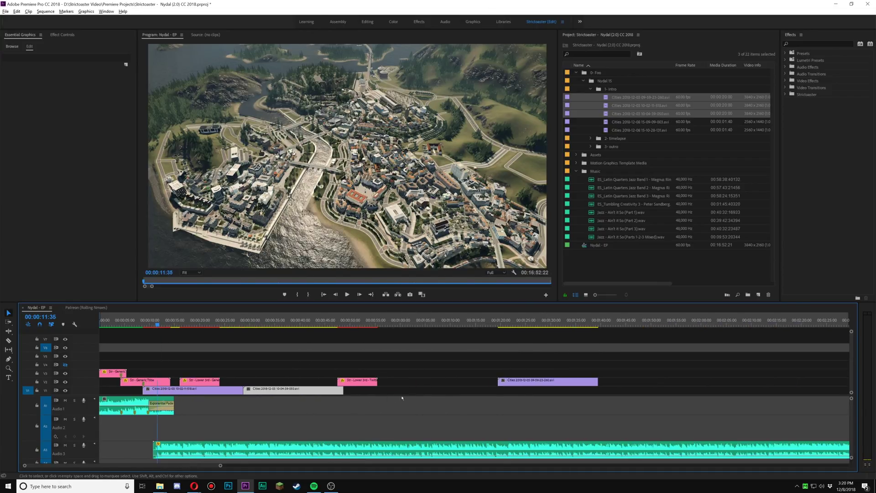
{"action": "left_click_drag", "start_coordinate": [524, 382], "coordinate": [370, 396]}
{"action": "left_click", "coordinate": [245, 325]}
{"action": "left_click_drag", "start_coordinate": [245, 326], "coordinate": [358, 340]}
{"action": "key", "text": "minus"}
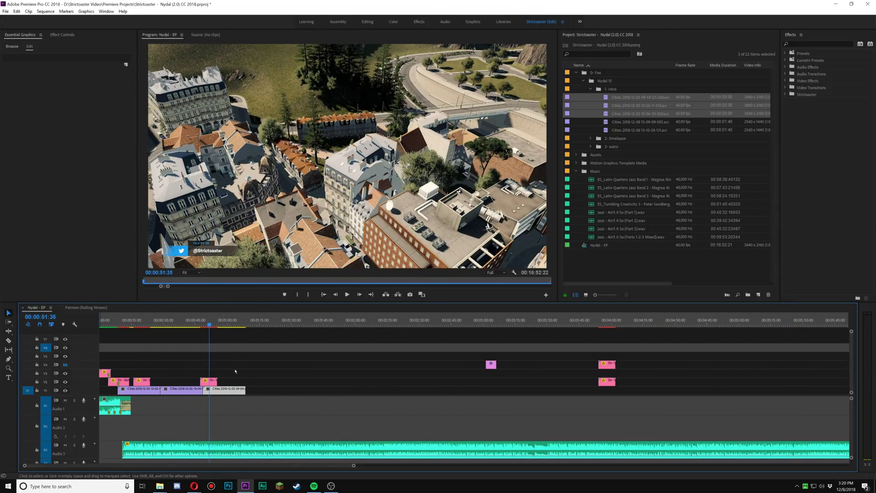
Place the clips of the 2- timelapse folder on video track V1 directly after the last intro clip and preview the cut
{"action": "key", "text": "minus"}
{"action": "left_click", "coordinate": [618, 139]}
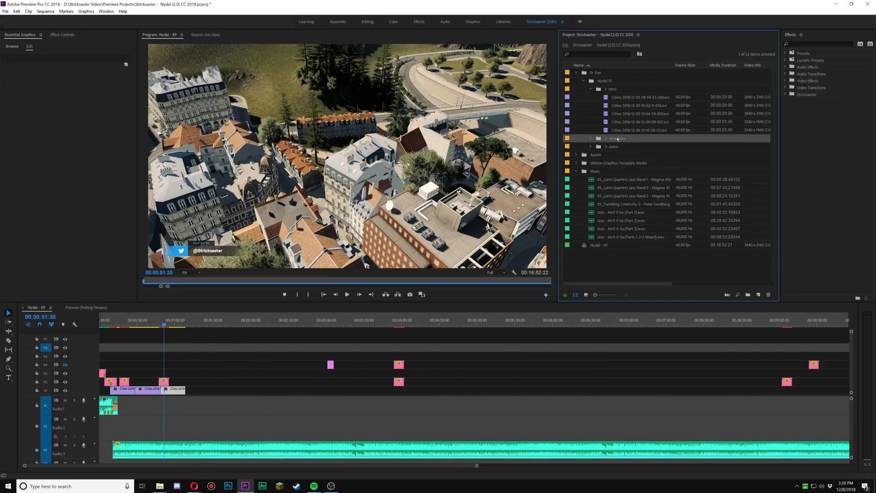
{"action": "left_click_drag", "start_coordinate": [605, 141], "coordinate": [191, 396]}
{"action": "left_click_drag", "start_coordinate": [180, 324], "coordinate": [187, 325]}
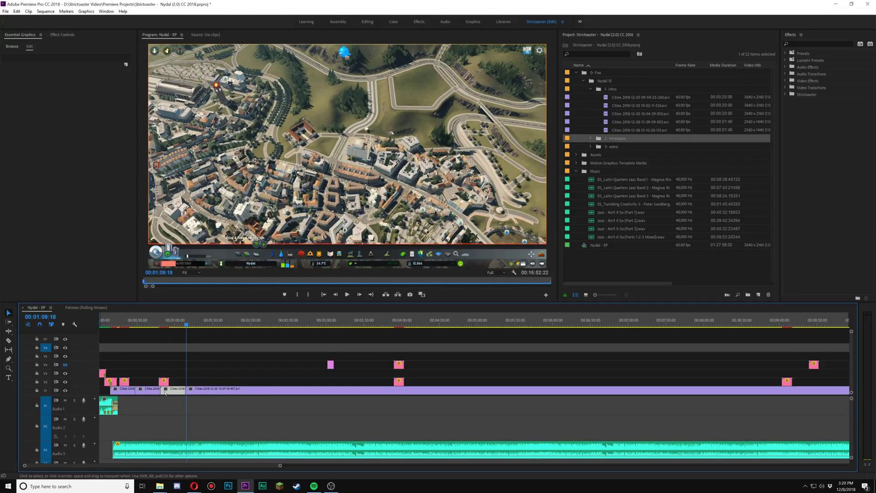
Delete the timelapse clips from video track V1 and trim the end of the last intro clip to about 00:01:07
{"action": "scroll", "coordinate": [172, 391], "scroll_direction": "up", "scroll_amount": 3}
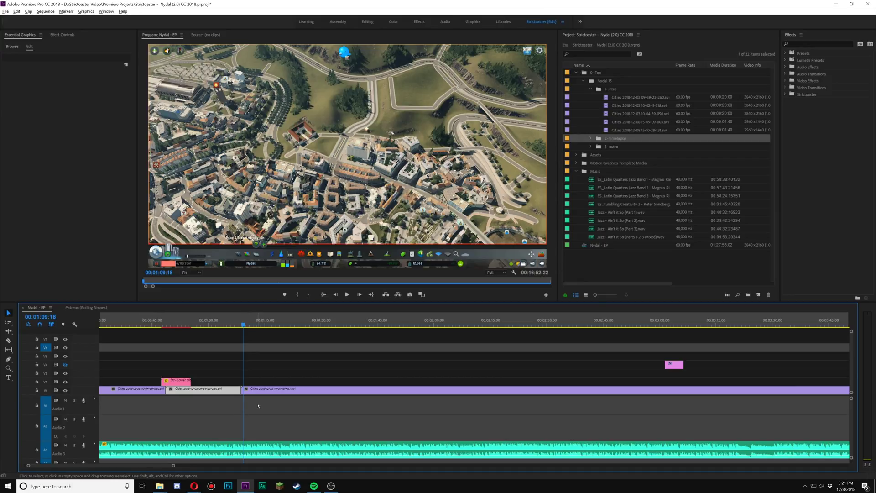
{"action": "key", "text": "Delete"}
{"action": "left_click_drag", "start_coordinate": [238, 391], "coordinate": [230, 392]}
Place the 2- timelapse folder after the trimmed intro clip and add a diagonal Wipe transition, from northwest to southeast, at the cut
{"action": "left_click_drag", "start_coordinate": [626, 140], "coordinate": [235, 393]}
{"action": "left_click", "coordinate": [787, 95]}
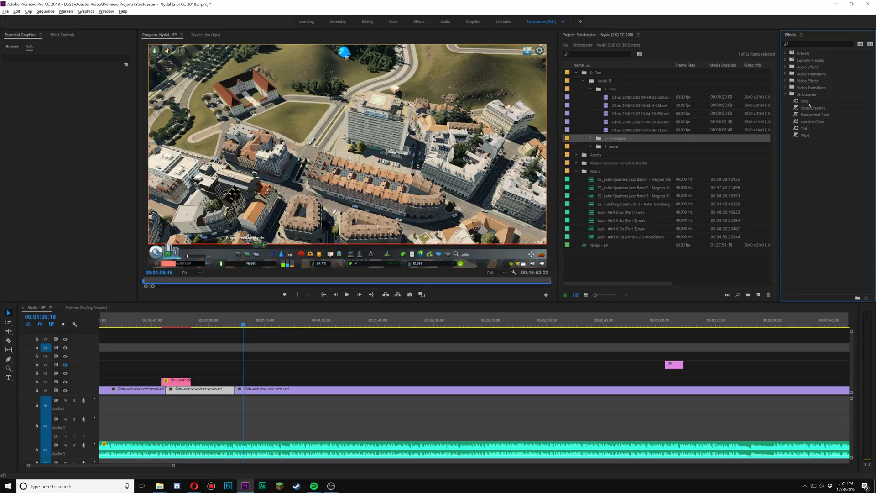
{"action": "left_click", "coordinate": [805, 135]}
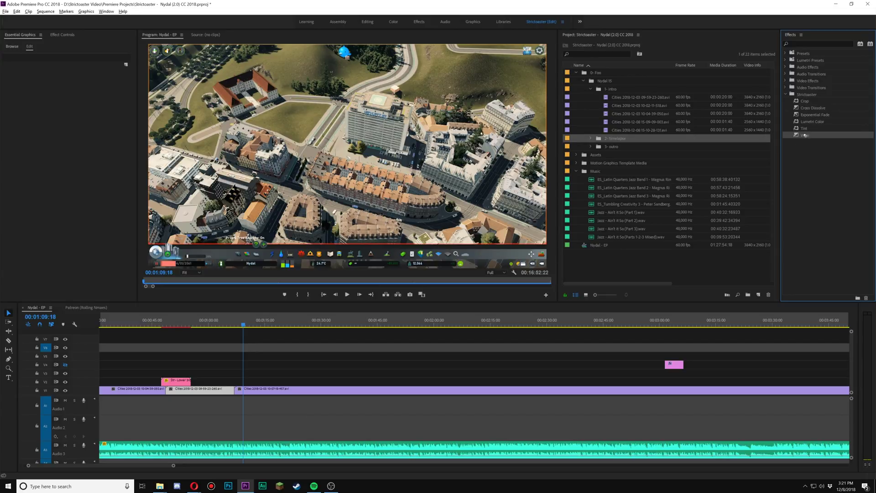
{"action": "left_click", "coordinate": [236, 394]}
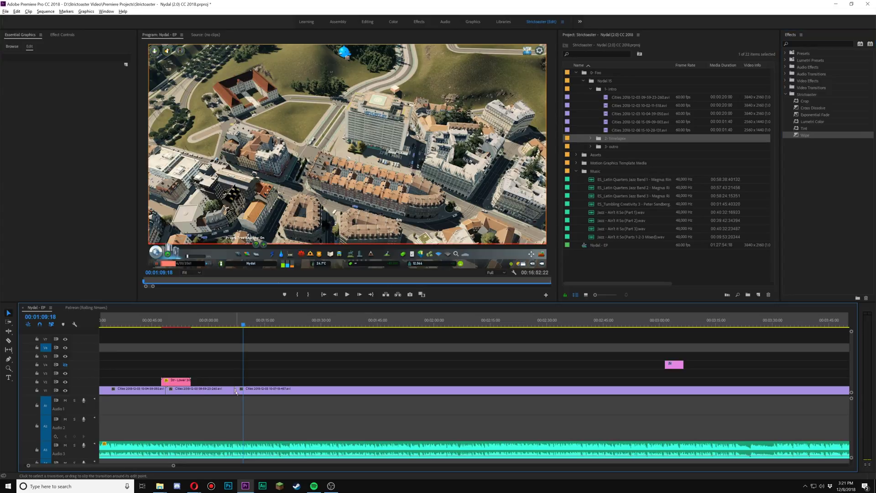
{"action": "left_click", "coordinate": [63, 35]}
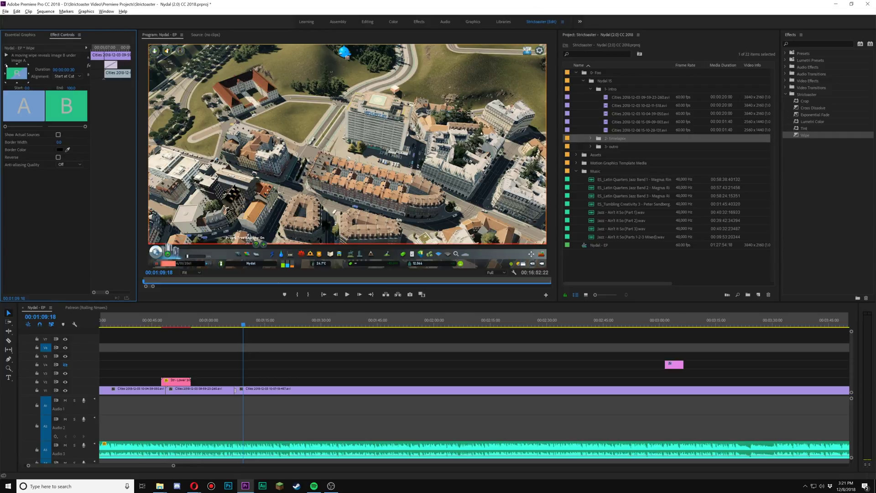
{"action": "mouse_move", "coordinate": [230, 324]}
{"action": "left_mouse_down"}
{"action": "mouse_move", "coordinate": [244, 326]}
{"action": "mouse_move", "coordinate": [224, 331]}
{"action": "mouse_move", "coordinate": [236, 335]}
{"action": "left_mouse_up"}
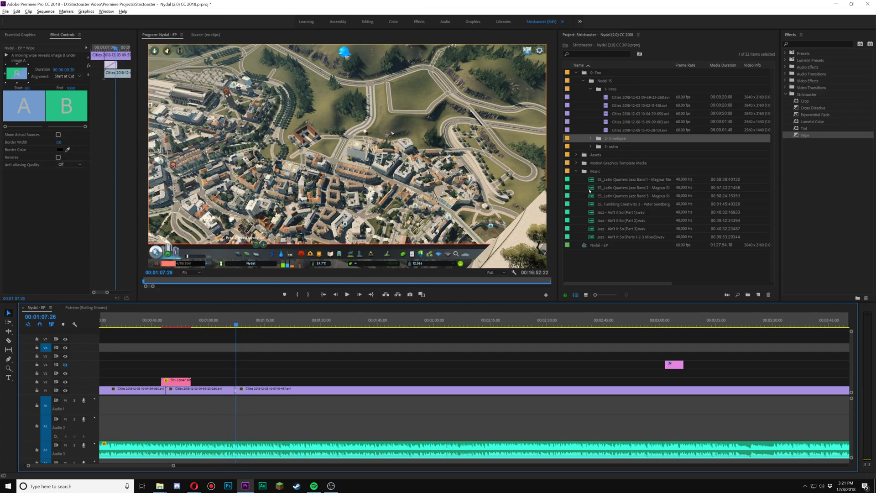
Remove the timelapse clips and their Wipe transition from video track V1
{"action": "left_click", "coordinate": [320, 377]}
{"action": "key", "text": "ctrl+z"}
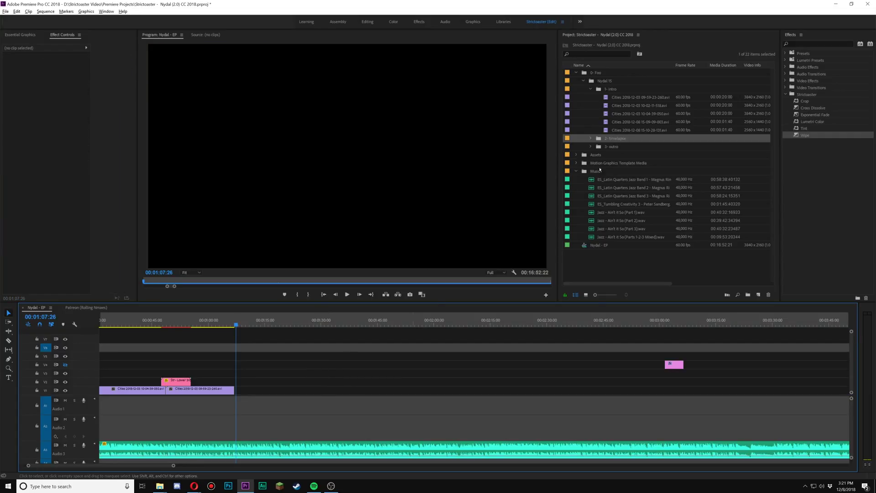
Interpret all clips in the 2- timelapse folder at an assumed frame rate of 60 fps
{"action": "left_click", "coordinate": [591, 138]}
{"action": "left_click", "coordinate": [614, 146]}
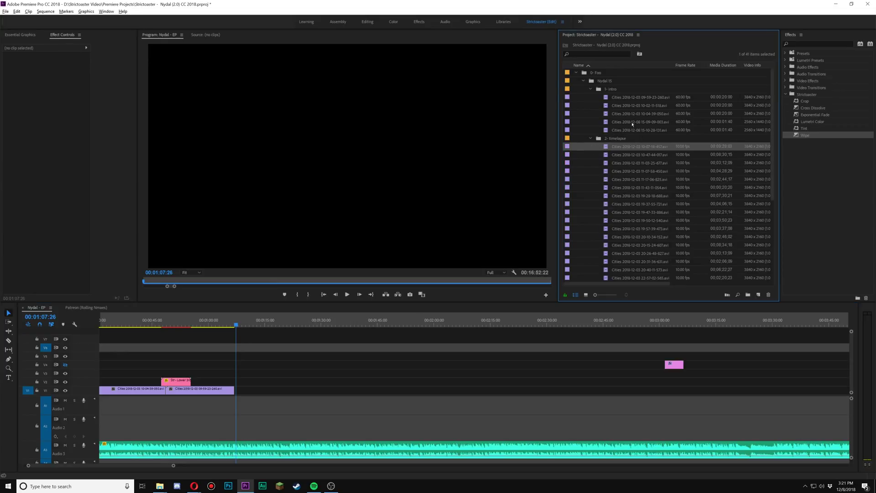
{"action": "scroll", "coordinate": [633, 115], "scroll_direction": "down", "scroll_amount": 3}
{"action": "left_click", "coordinate": [639, 236], "text": "shift"}
{"action": "right_click", "coordinate": [649, 194]}
{"action": "mouse_move", "coordinate": [671, 258]}
{"action": "left_click", "coordinate": [781, 265]}
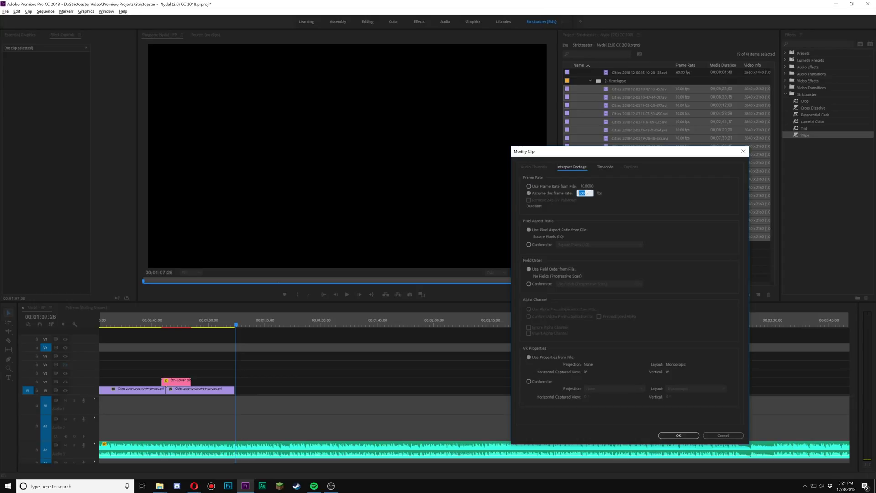
{"action": "type", "text": "60"}
{"action": "key", "text": "Return"}
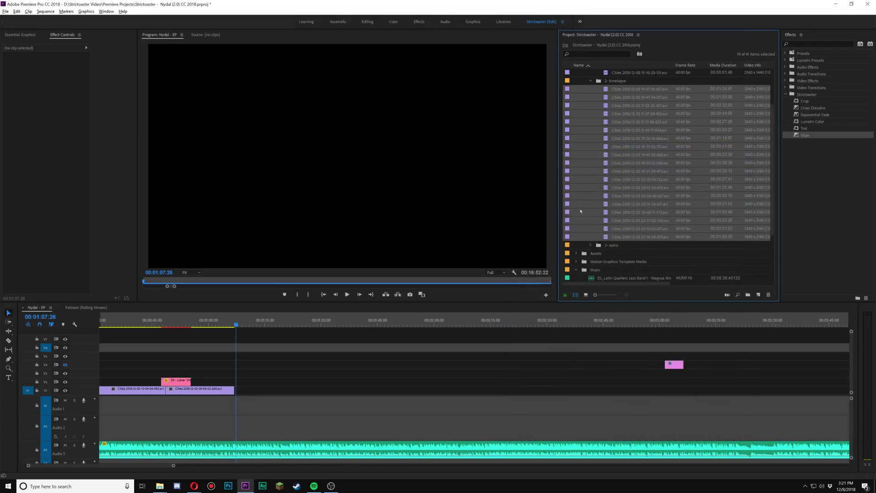
Interpret all clips in the 3- outro folder at an assumed frame rate of 60 fps
{"action": "left_click", "coordinate": [590, 245]}
{"action": "left_click", "coordinate": [629, 253]}
{"action": "scroll", "coordinate": [631, 249], "scroll_direction": "down", "scroll_amount": 3}
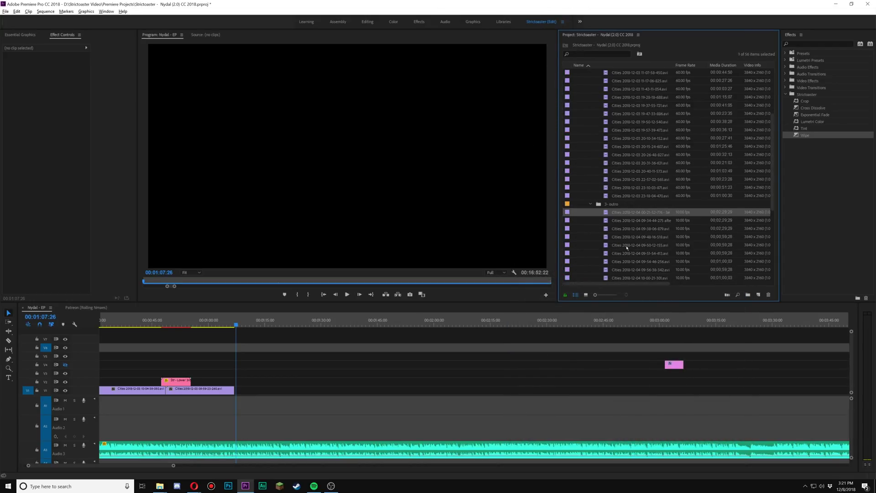
{"action": "scroll", "coordinate": [632, 246], "scroll_direction": "down", "scroll_amount": 3}
{"action": "left_click", "coordinate": [635, 229], "text": "shift"}
{"action": "right_click", "coordinate": [635, 229]}
{"action": "mouse_move", "coordinate": [662, 249]}
{"action": "left_click", "coordinate": [775, 255]}
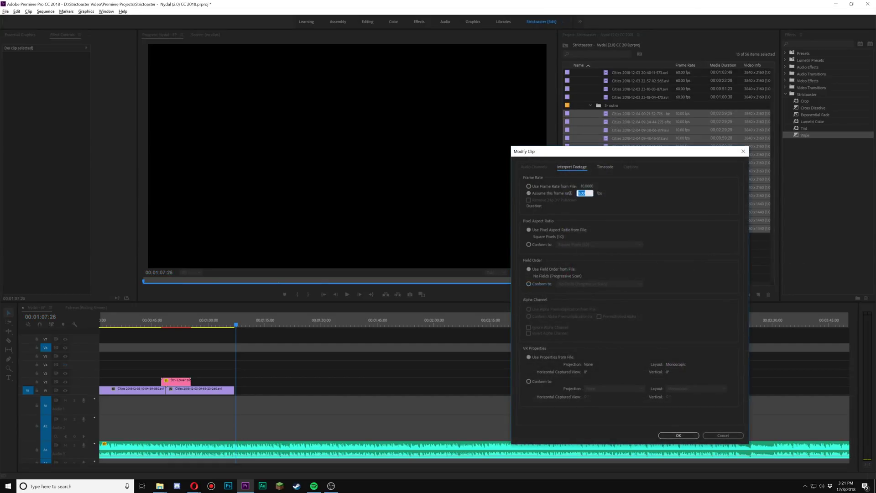
{"action": "type", "text": "60"}
{"action": "key", "text": "Return"}
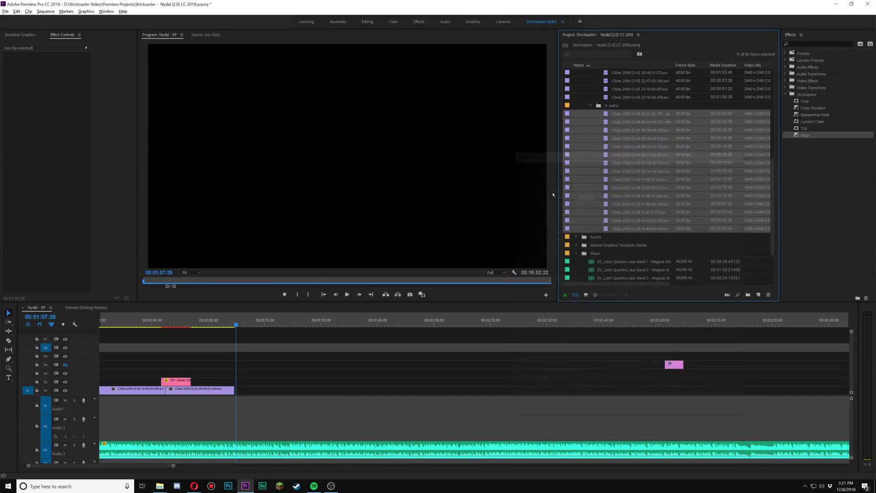
Collapse the intro and outro folders and place the 2- timelapse folder's clips on V1 directly after the last intro clip
{"action": "key", "text": "ctrl+shift+a"}
{"action": "left_click", "coordinate": [590, 105]}
{"action": "scroll", "coordinate": [607, 114], "scroll_direction": "up", "scroll_amount": 5}
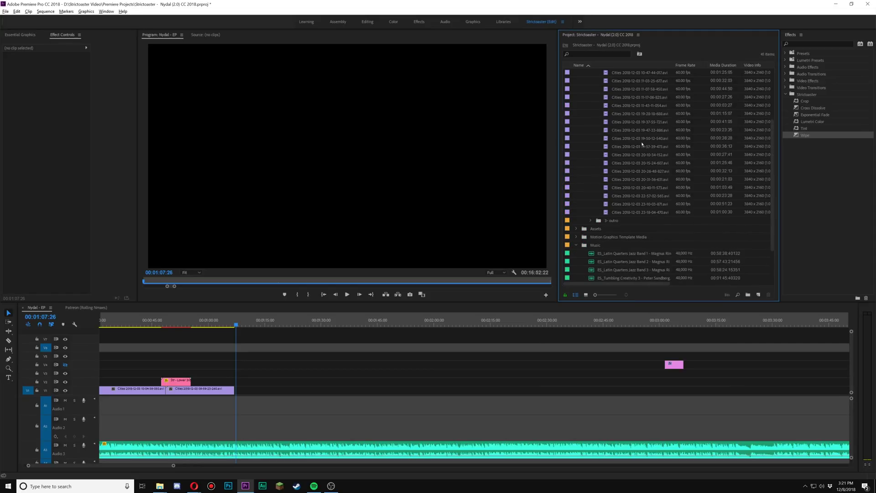
{"action": "left_click", "coordinate": [591, 72]}
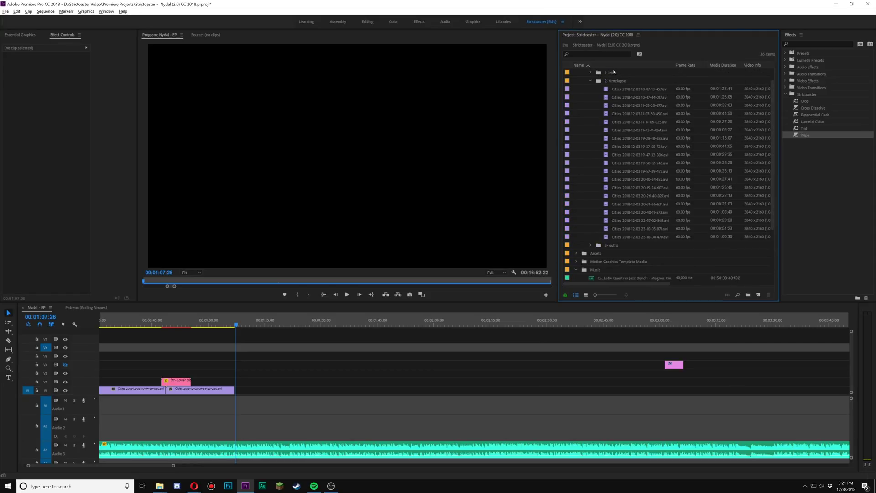
{"action": "left_click_drag", "start_coordinate": [618, 84], "coordinate": [237, 396]}
Add a Wipe transition at the cut between the intro and timelapse clips, and set it to run from northwest to southeast
{"action": "key", "text": "shift+7"}
{"action": "left_click_drag", "start_coordinate": [235, 397], "coordinate": [235, 393]}
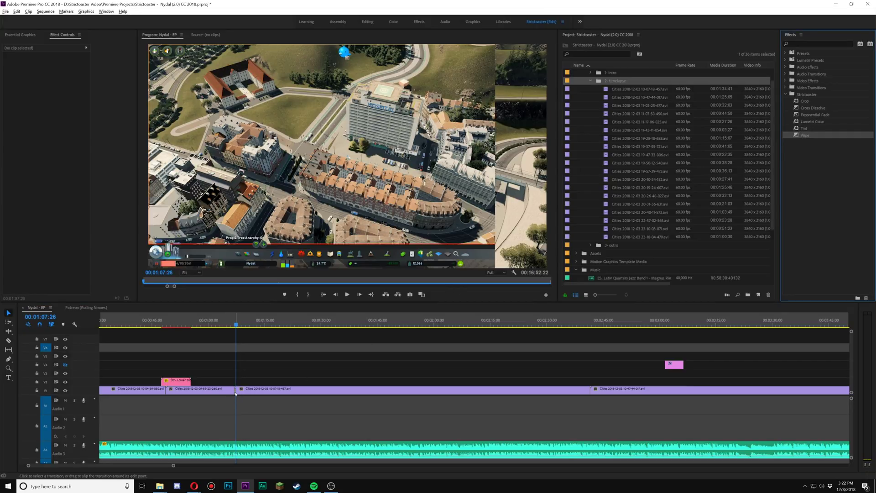
{"action": "left_click", "coordinate": [235, 392]}
{"action": "left_click", "coordinate": [7, 65]}
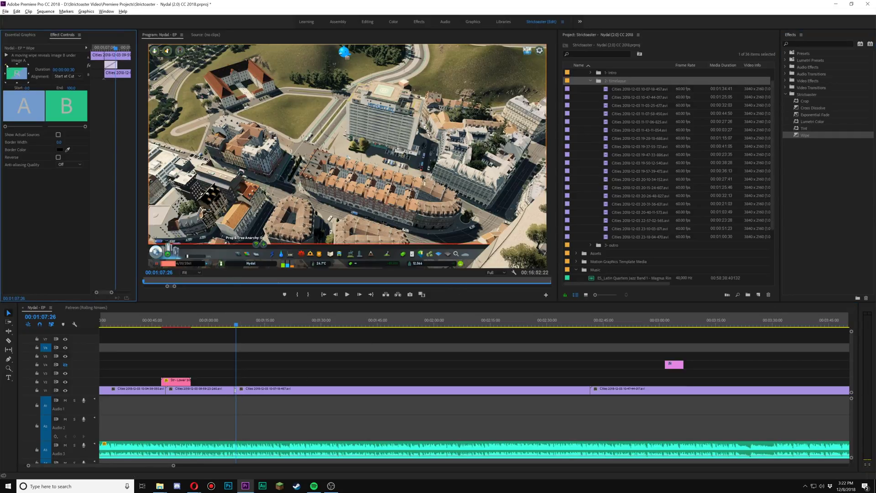
Preview the Wipe transition and the start of the timelapse footage, showing more of the sequence on the timeline
{"action": "left_click", "coordinate": [236, 324]}
{"action": "key", "text": "space"}
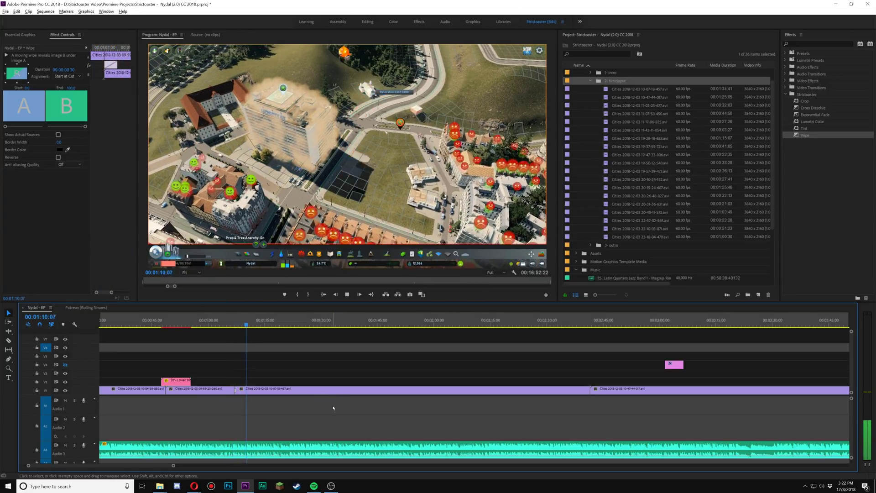
{"action": "key", "text": "minus"}
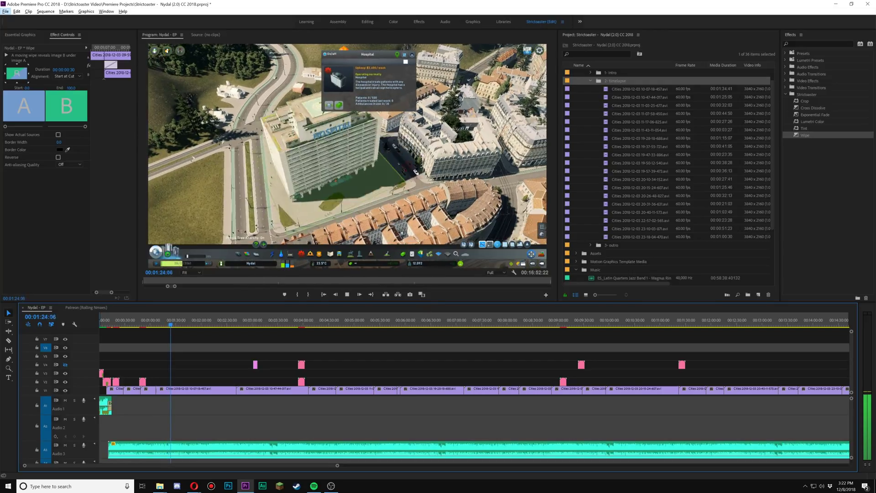
Go to the end of the timelapse footage and select the outro music together with the outro title and Patreon clips
{"action": "scroll", "coordinate": [354, 396], "scroll_direction": "down", "scroll_amount": 3}
{"action": "key", "text": "ctrl+z"}
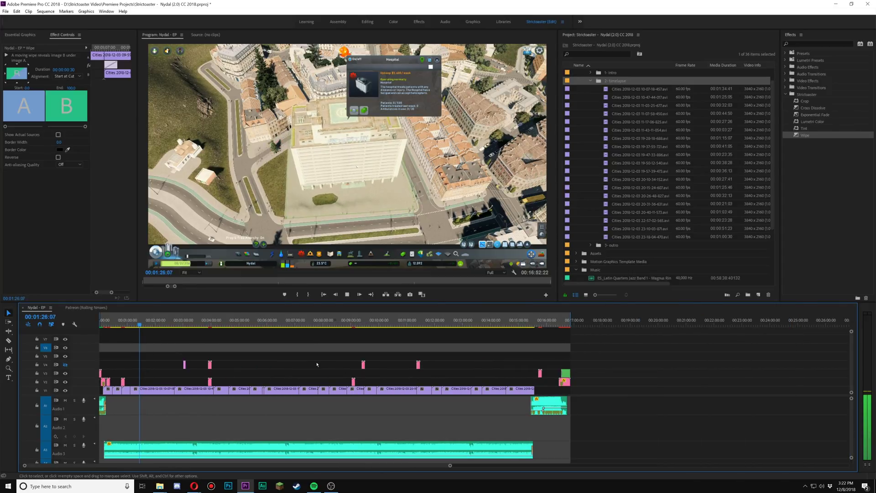
{"action": "left_click", "coordinate": [530, 325]}
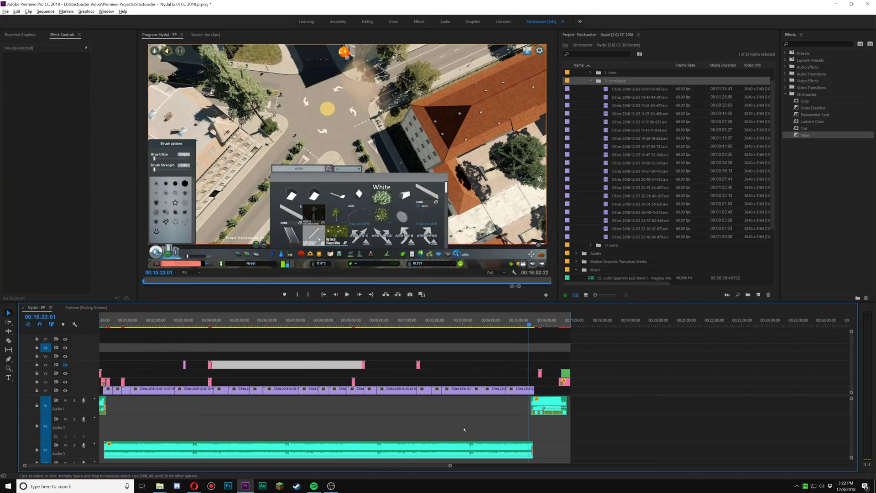
{"action": "scroll", "coordinate": [612, 419], "scroll_direction": "up", "scroll_amount": 5}
{"action": "scroll", "coordinate": [612, 419], "scroll_direction": "up", "scroll_amount": 3}
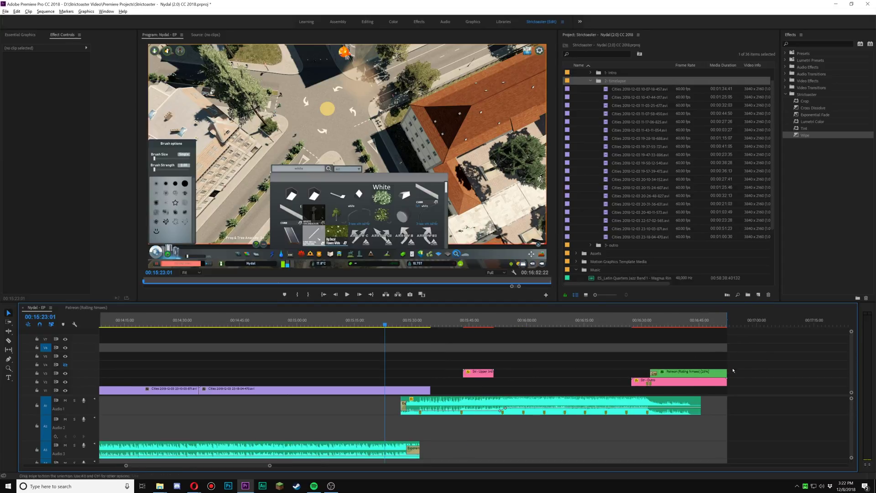
{"action": "left_click_drag", "start_coordinate": [760, 365], "coordinate": [661, 406]}
Expand the 3- outro folder in the project and collapse the 2- timelapse folder
{"action": "left_click", "coordinate": [592, 246]}
{"action": "scroll", "coordinate": [596, 89], "scroll_direction": "up", "scroll_amount": 2}
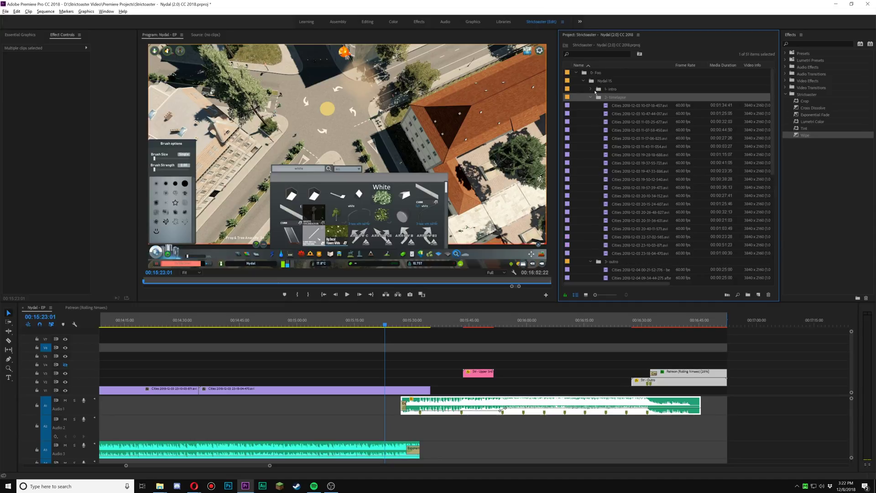
{"action": "left_click", "coordinate": [592, 98]}
{"action": "scroll", "coordinate": [667, 96], "scroll_direction": "down", "scroll_amount": 2}
{"action": "scroll", "coordinate": [658, 151], "scroll_direction": "up", "scroll_amount": 1}
Add the pink upper-third title to the selection and shift all the outro music and graphics slightly later
{"action": "left_click_drag", "start_coordinate": [728, 348], "coordinate": [550, 447]}
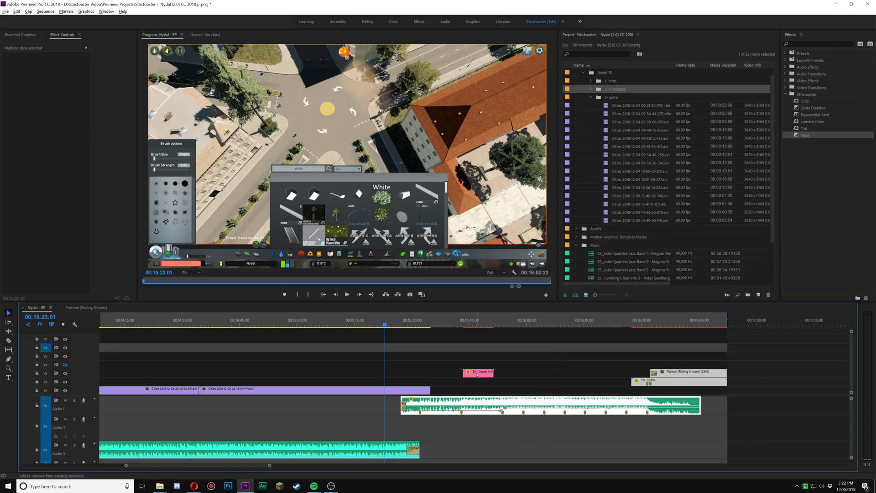
{"action": "left_click_drag", "start_coordinate": [477, 376], "coordinate": [492, 403]}
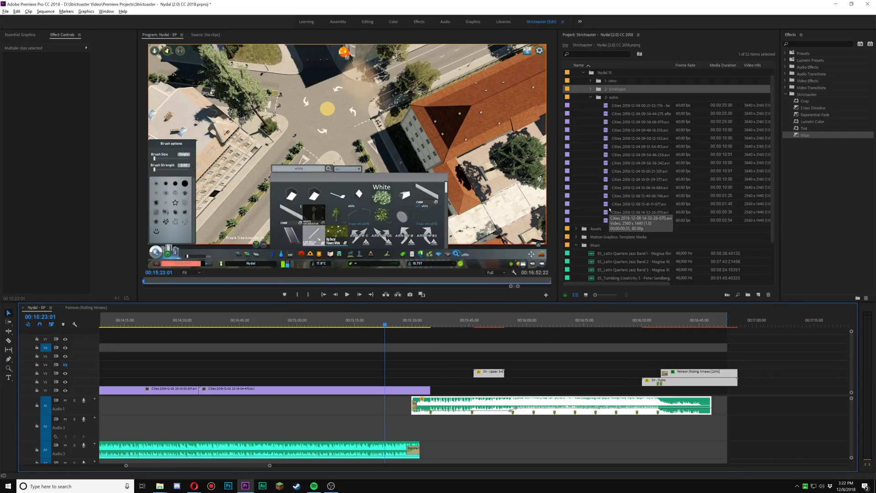
From the 1- intro folder, place the last clip on V1 after the timelapse footage and stack the second-to-last clip on V2 above it
{"action": "left_click", "coordinate": [640, 213]}
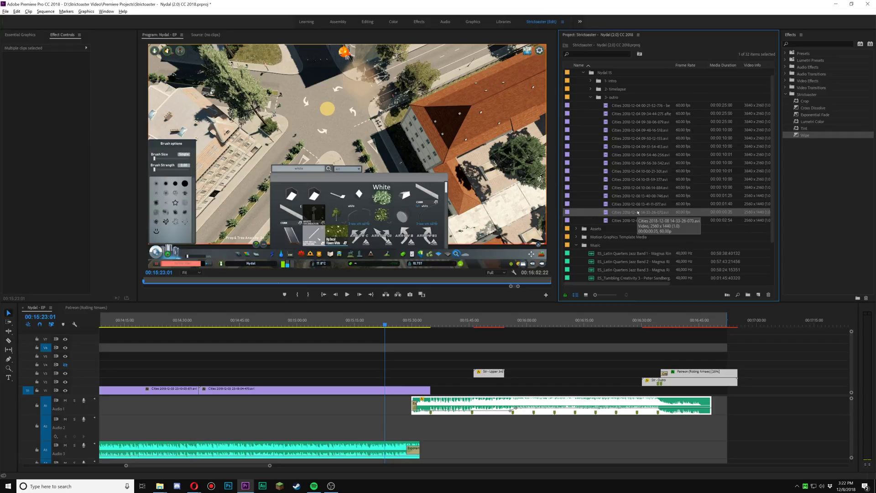
{"action": "left_click", "coordinate": [591, 81]}
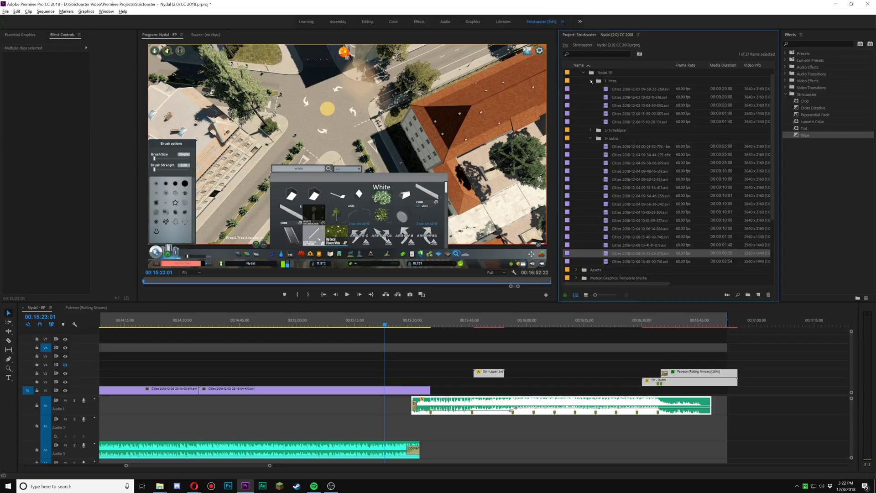
{"action": "left_click", "coordinate": [591, 138]}
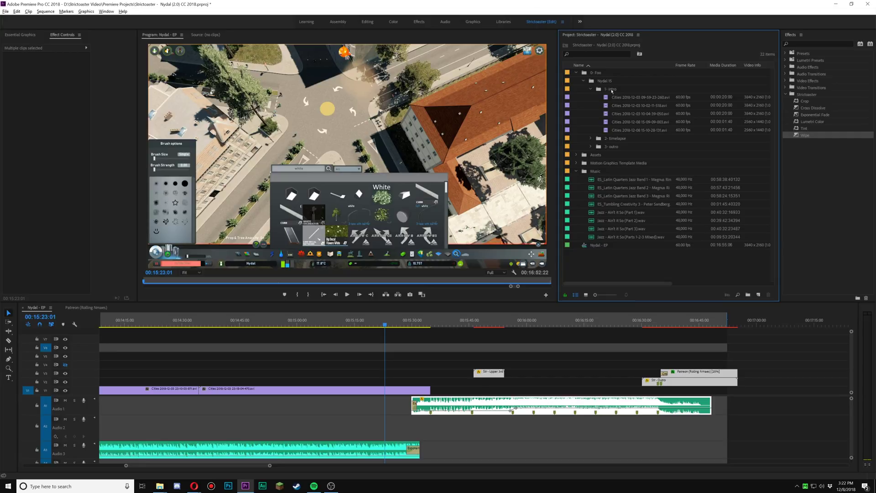
{"action": "left_click_drag", "start_coordinate": [625, 130], "coordinate": [443, 393]}
{"action": "left_click", "coordinate": [444, 324]}
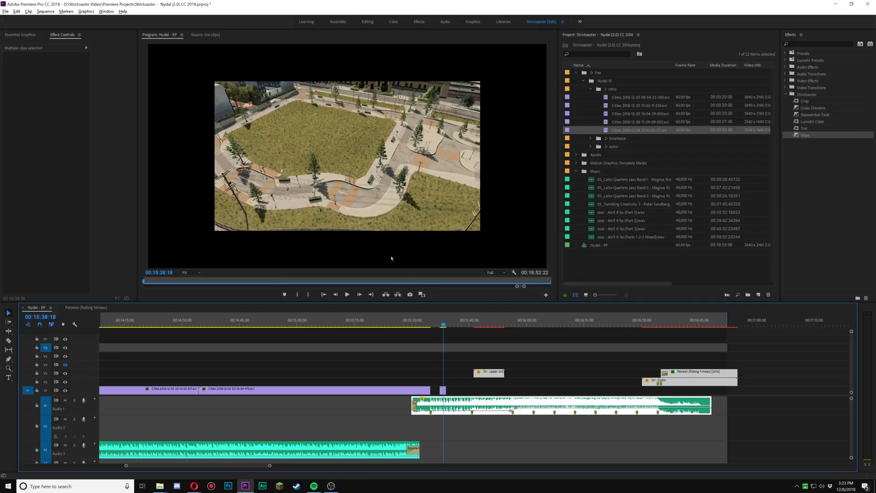
{"action": "left_click", "coordinate": [641, 123]}
{"action": "left_click_drag", "start_coordinate": [472, 292], "coordinate": [442, 383]}
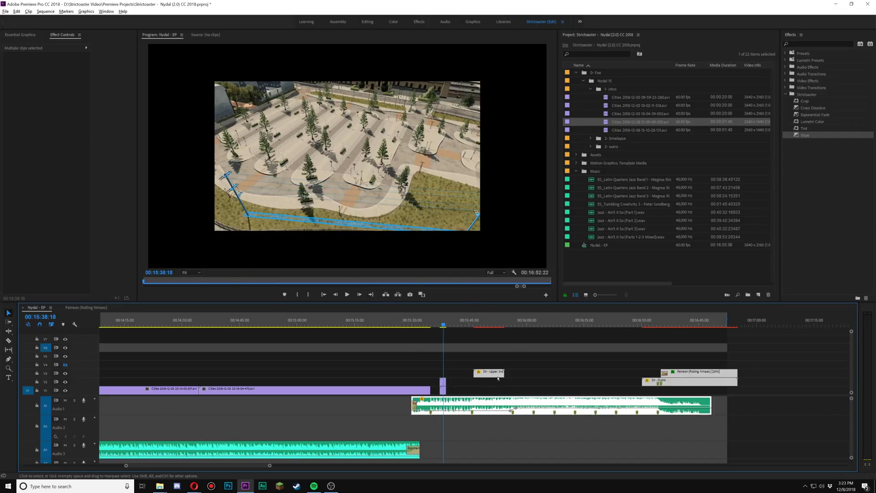
Compare the two stacked clips by switching the V2 track's visibility off and on at a frame inside them
{"action": "key", "text": "equal"}
{"action": "key", "text": "equal"}
{"action": "key", "text": "equal"}
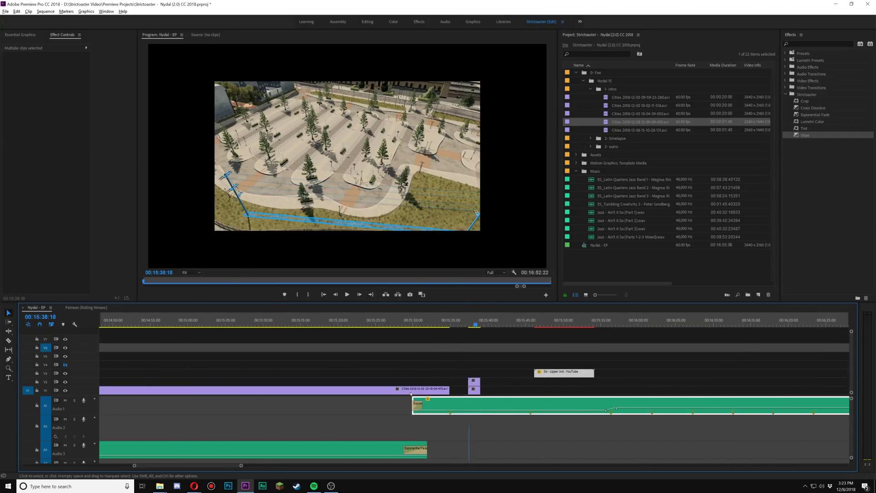
{"action": "key", "text": "equal"}
{"action": "key", "text": "equal"}
{"action": "left_click", "coordinate": [492, 325]}
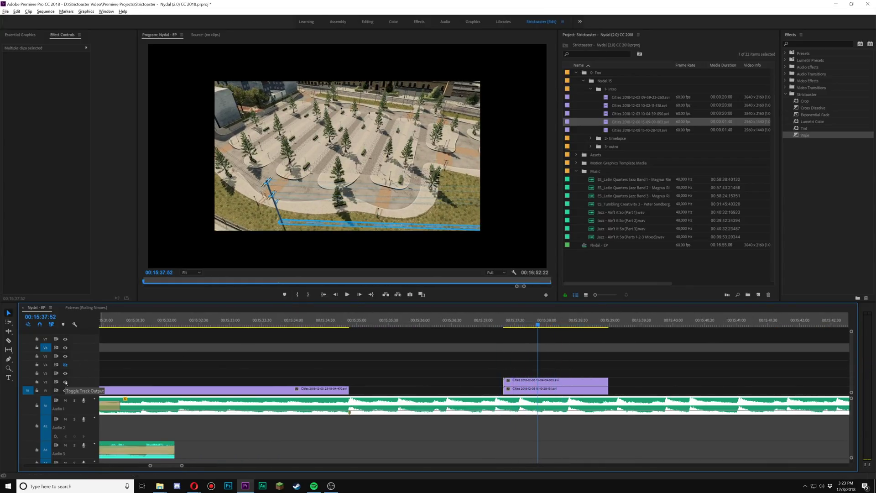
{"action": "left_click", "coordinate": [65, 382]}
{"action": "left_click", "coordinate": [65, 382]}
{"action": "left_click", "coordinate": [65, 382]}
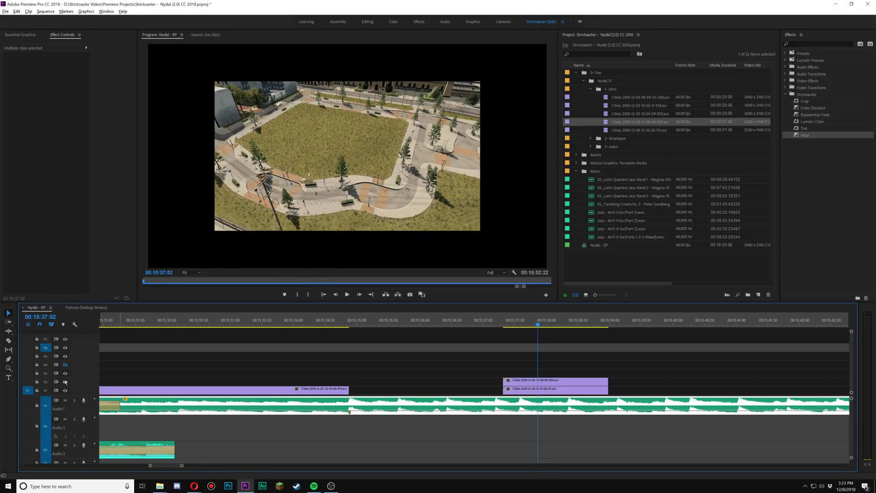
{"action": "left_click", "coordinate": [65, 382]}
Try nudging the V2 clip slightly later than the V1 clip, comparing both by switching V2's visibility
{"action": "scroll", "coordinate": [493, 373], "scroll_direction": "up", "scroll_amount": 2}
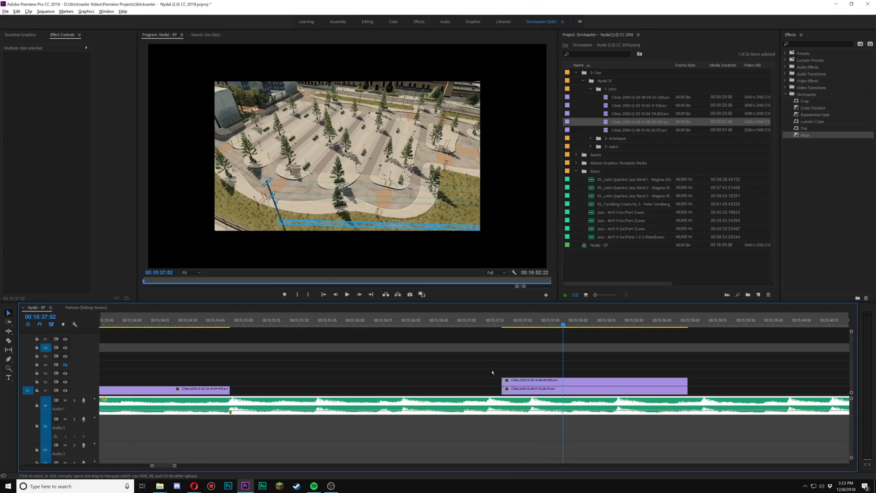
{"action": "left_click", "coordinate": [503, 326]}
{"action": "left_click_drag", "start_coordinate": [513, 383], "coordinate": [517, 385]}
{"action": "key", "text": "space"}
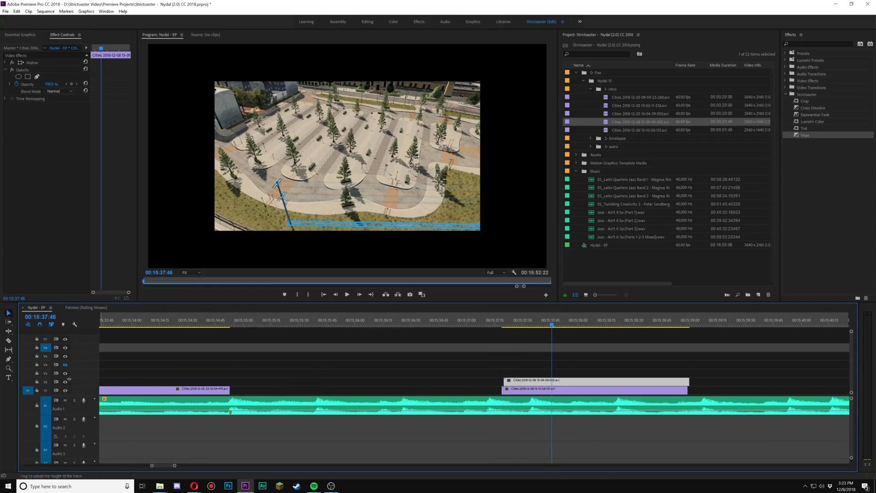
{"action": "left_click", "coordinate": [67, 381]}
{"action": "left_click", "coordinate": [67, 381]}
{"action": "left_click", "coordinate": [67, 381]}
{"action": "left_click", "coordinate": [67, 381]}
{"action": "left_click", "coordinate": [66, 382]}
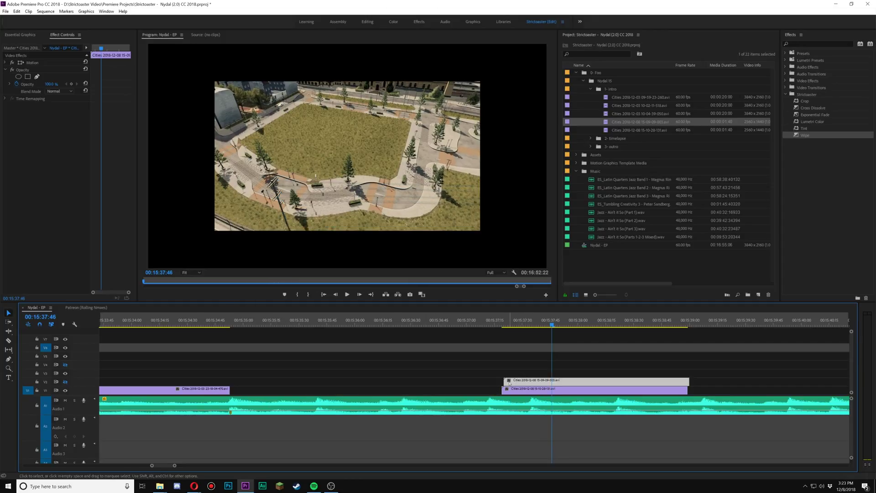
Shift the V2 clip so it starts slightly before the V1 clip, checking the camera alignment by switching V2's visibility
{"action": "scroll", "coordinate": [512, 370], "scroll_direction": "up", "scroll_amount": 2}
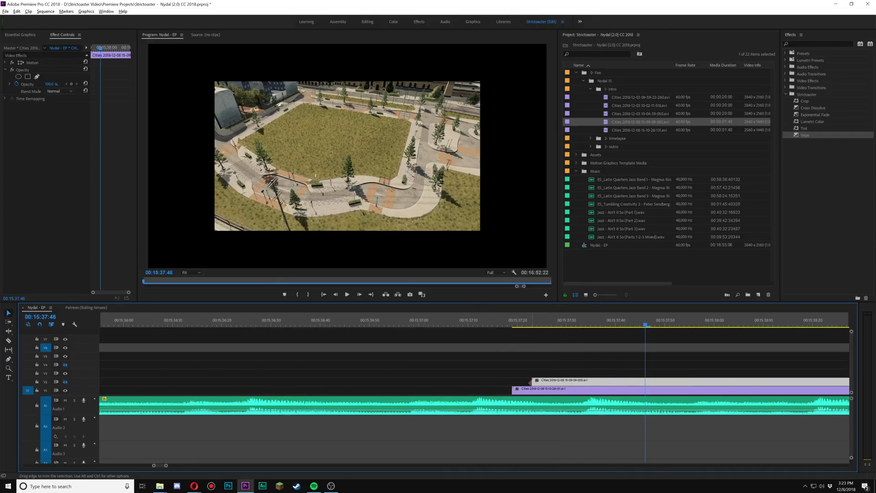
{"action": "left_click_drag", "start_coordinate": [559, 382], "coordinate": [536, 383]}
{"action": "left_click", "coordinate": [67, 382]}
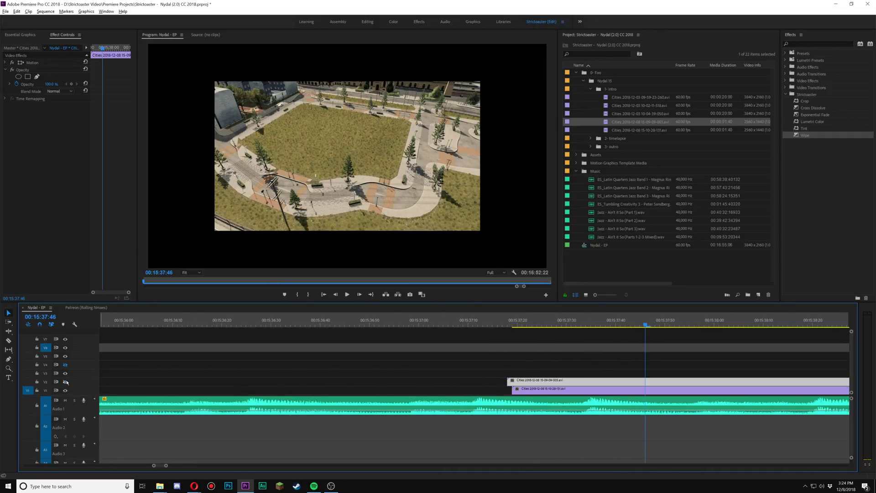
{"action": "left_click_drag", "start_coordinate": [524, 383], "coordinate": [520, 383]}
{"action": "left_click", "coordinate": [65, 382]}
{"action": "left_click", "coordinate": [66, 382]}
{"action": "left_click", "coordinate": [66, 382]}
{"action": "left_click", "coordinate": [66, 382]}
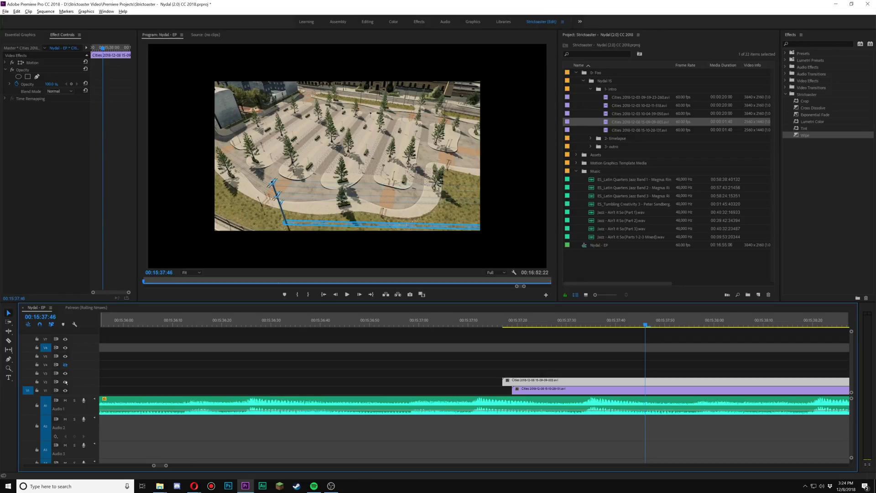
Trim the start of the V2 clip and the end of the V1 clip so both stacked clips start and end together
{"action": "left_click_drag", "start_coordinate": [505, 382], "coordinate": [512, 382]}
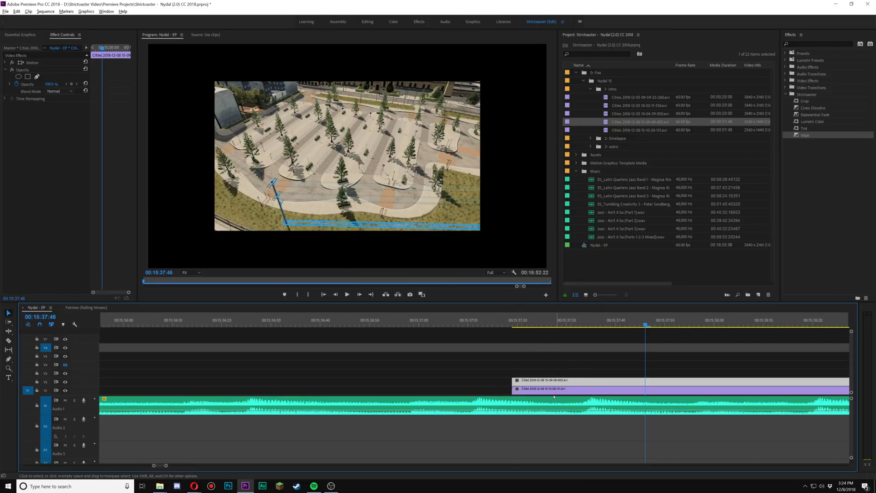
{"action": "scroll", "coordinate": [555, 397], "scroll_direction": "down", "scroll_amount": 4}
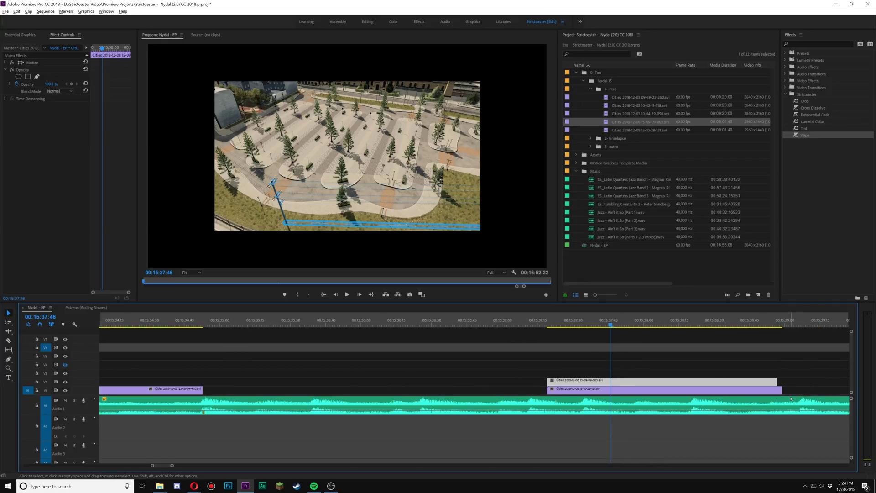
{"action": "left_click_drag", "start_coordinate": [781, 389], "coordinate": [777, 389]}
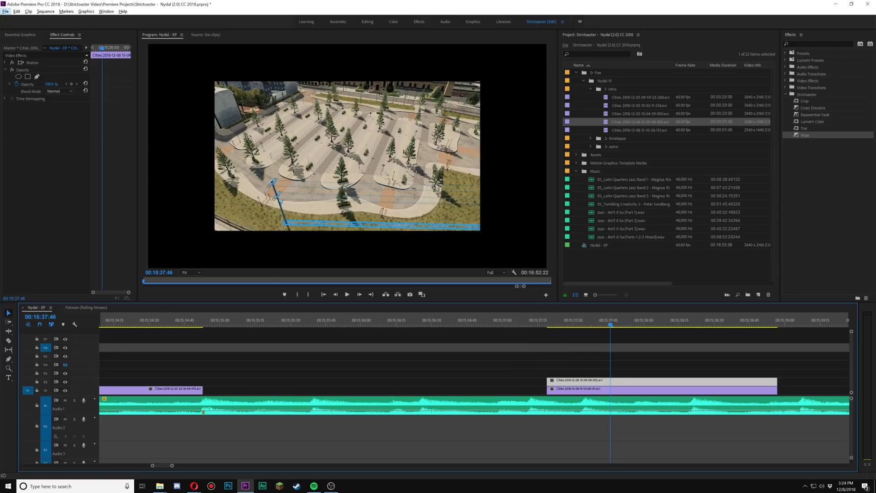
Apply the Crop effect to the V2 clip and set its Right crop to 50%
{"action": "left_click_drag", "start_coordinate": [558, 325], "coordinate": [652, 329]}
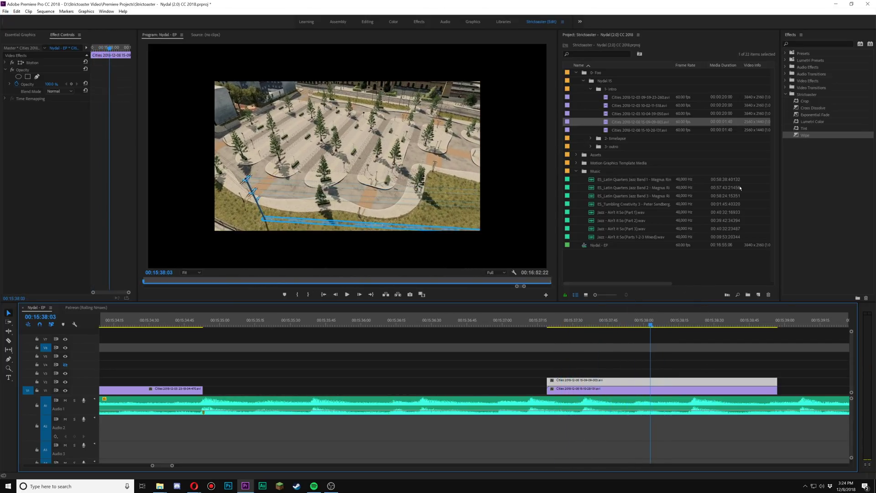
{"action": "left_click_drag", "start_coordinate": [805, 102], "coordinate": [619, 379]}
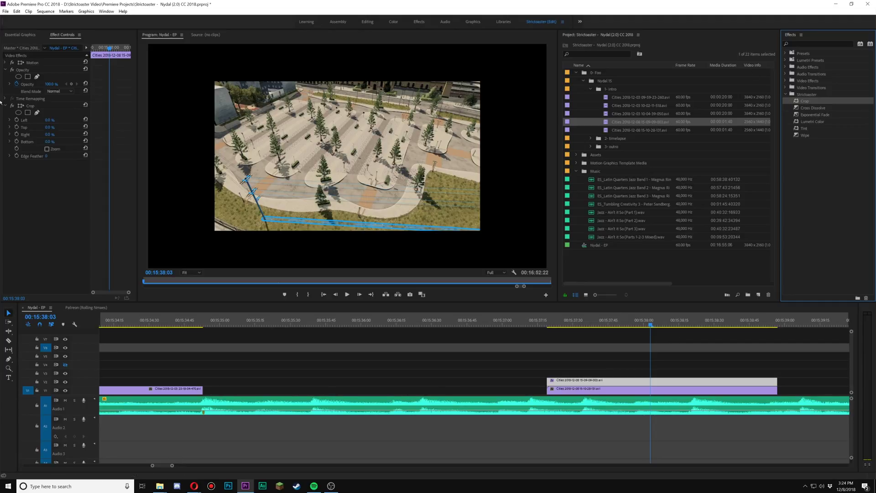
{"action": "left_click", "coordinate": [57, 135]}
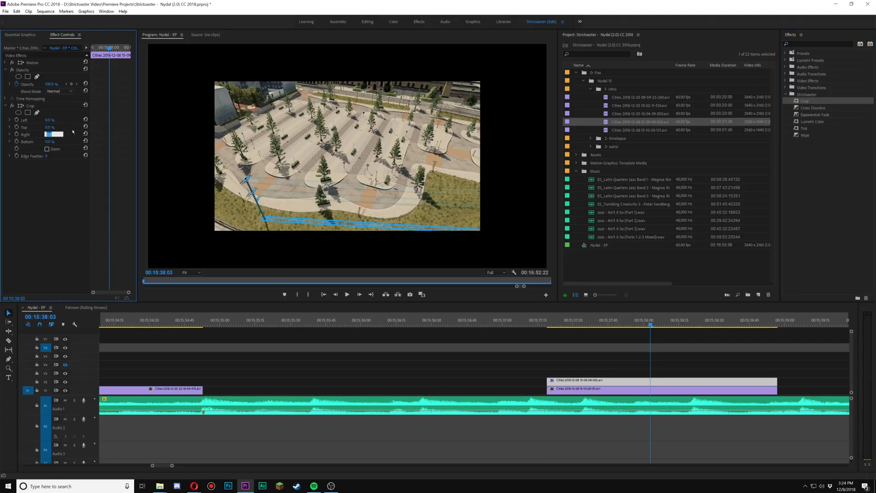
{"action": "type", "text": "50"}
{"action": "key", "text": "Return"}
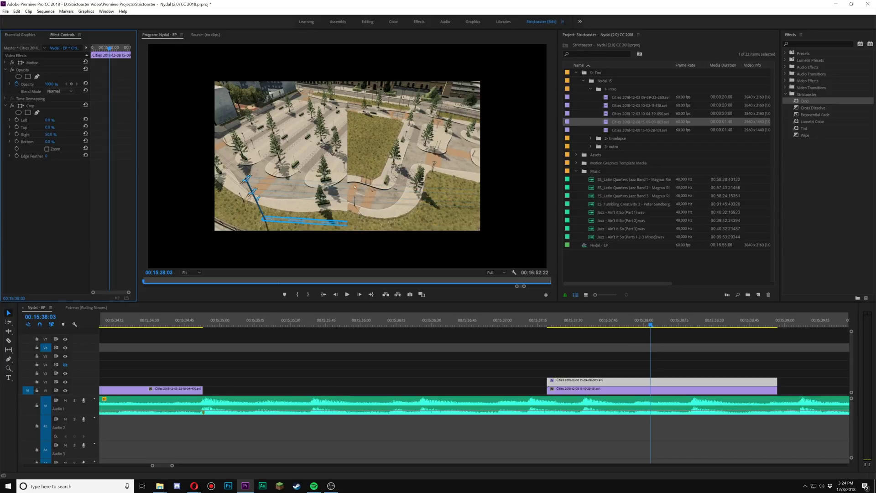
Play back the cropped stacked clips from their start to preview the before-and-after split
{"action": "left_click", "coordinate": [545, 324]}
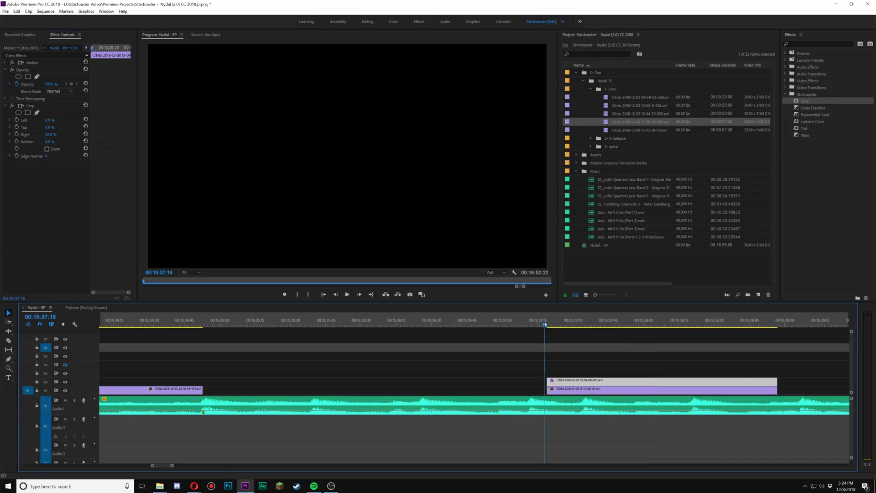
{"action": "key", "text": "space"}
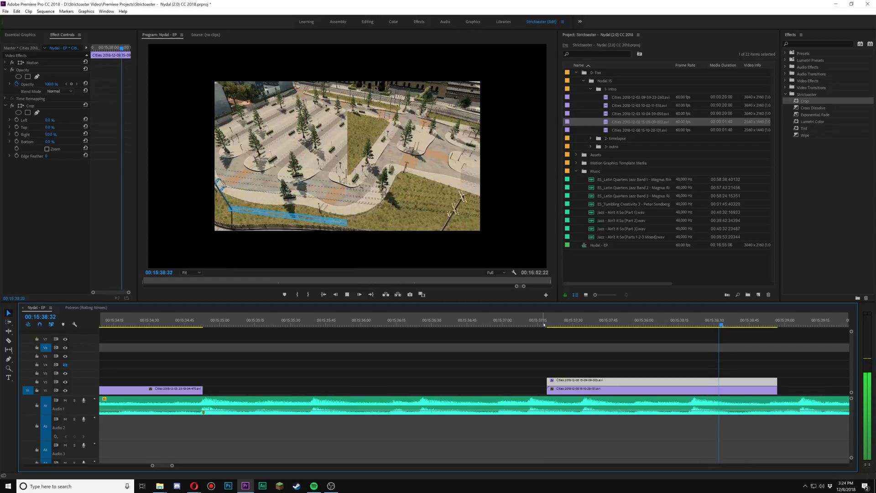
{"action": "key", "text": "space"}
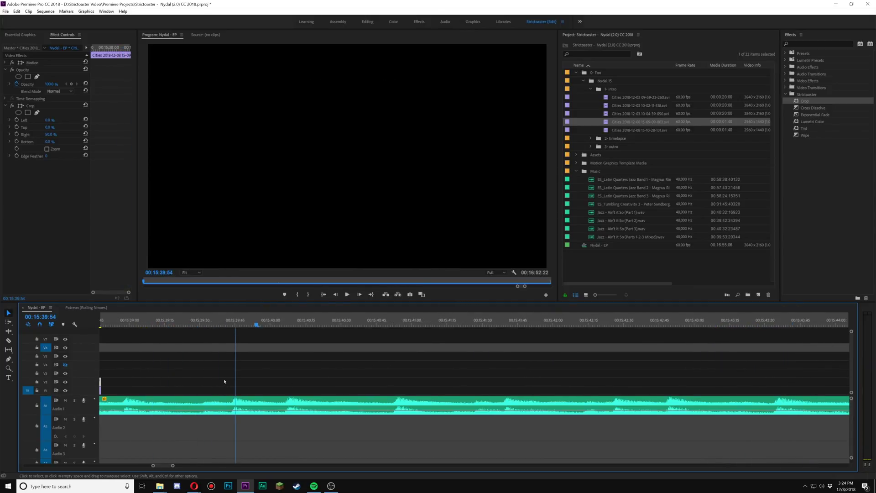
Reset the V2 clip's Right crop to 0% and set its Left crop to 50% instead
{"action": "scroll", "coordinate": [224, 382], "scroll_direction": "up", "scroll_amount": 6}
{"action": "left_click_drag", "start_coordinate": [169, 325], "coordinate": [272, 326]}
{"action": "left_click", "coordinate": [85, 134]}
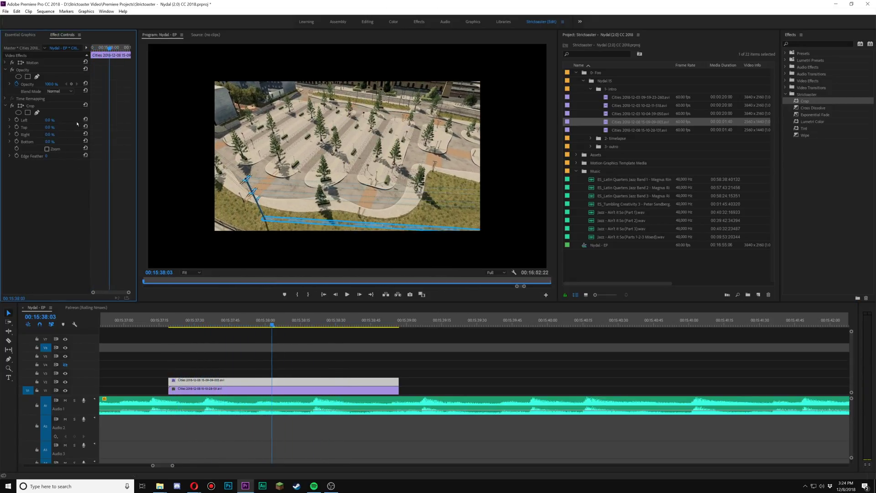
{"action": "type", "text": "50"}
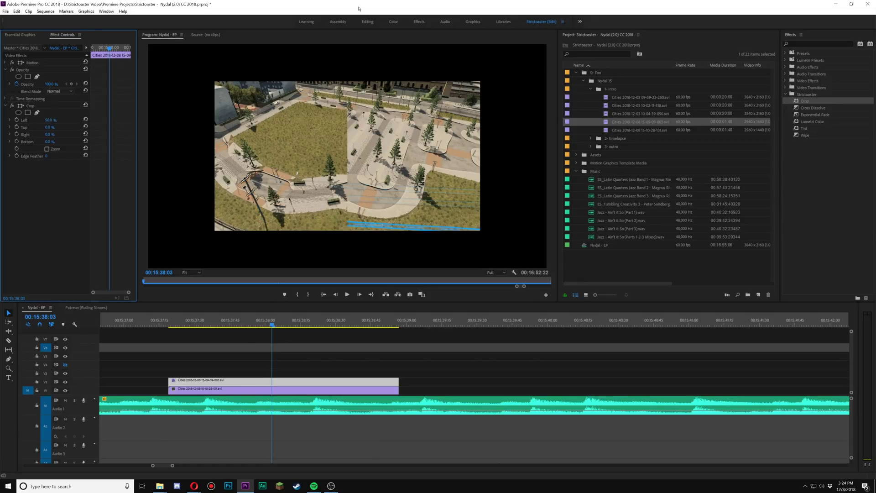
Scrub through the split view and set the V2 clip's crop Edge Feather to 150
{"action": "left_click_drag", "start_coordinate": [168, 324], "coordinate": [284, 325]}
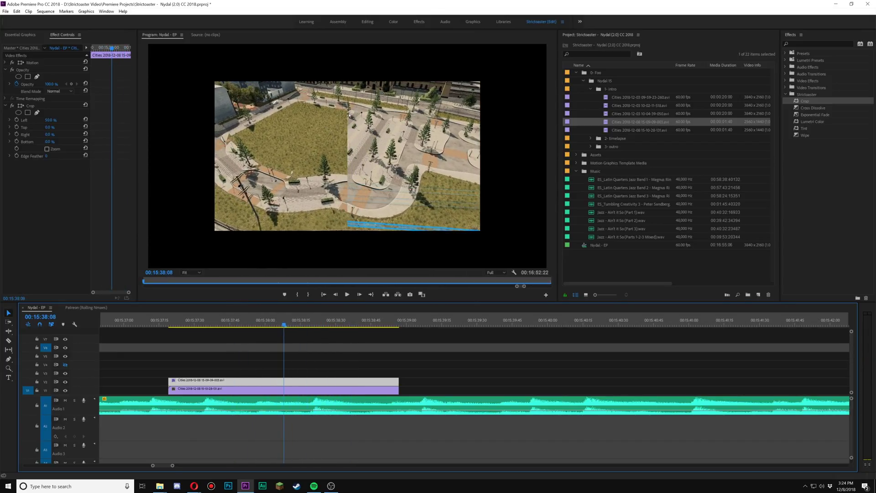
{"action": "left_click_drag", "start_coordinate": [293, 325], "coordinate": [315, 327]}
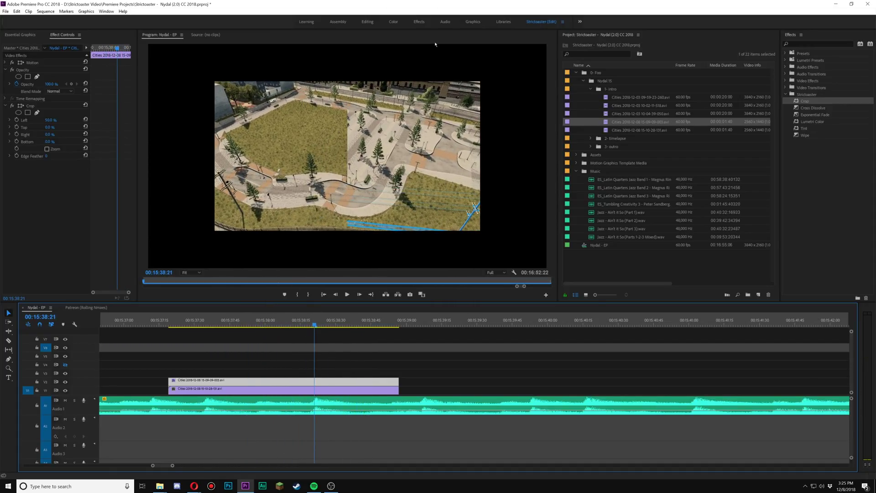
{"action": "left_click", "coordinate": [48, 156]}
{"action": "type", "text": "150"}
{"action": "key", "text": "Return"}
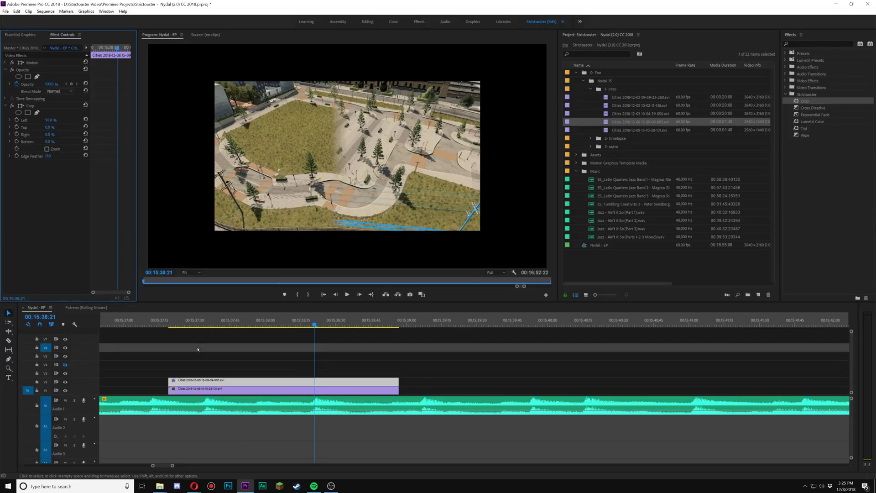
Keyframe the V2 clip's Left crop from 100% at the clip's start to 0% at 00:15:38:31
{"action": "left_click_drag", "start_coordinate": [172, 325], "coordinate": [246, 325]}
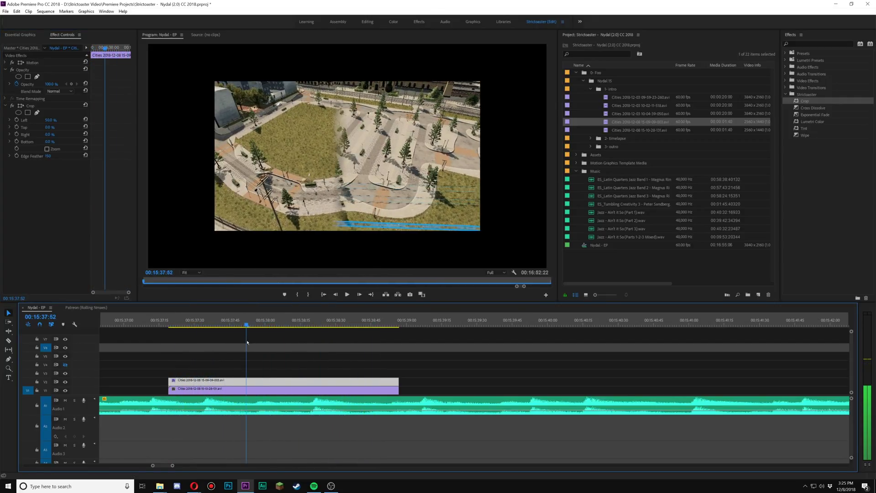
{"action": "left_click_drag", "start_coordinate": [105, 49], "coordinate": [68, 73]}
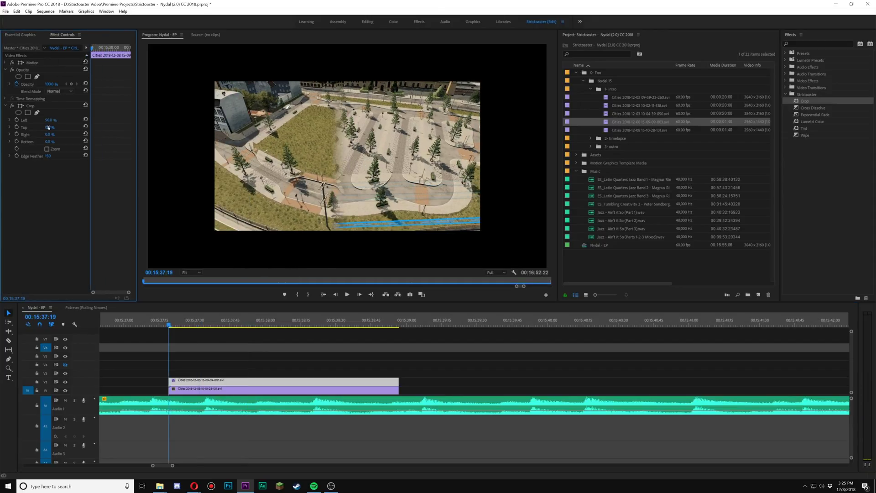
{"action": "left_click", "coordinate": [16, 120]}
{"action": "left_click_drag", "start_coordinate": [50, 120], "coordinate": [76, 120]}
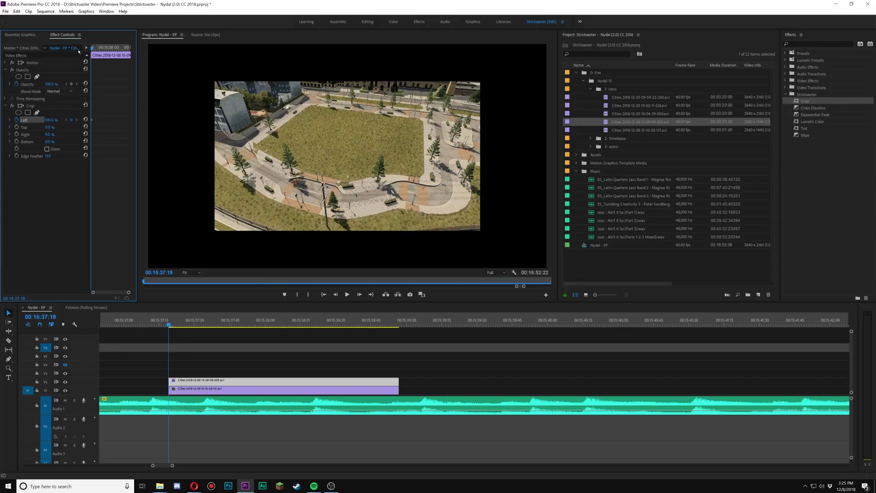
{"action": "mouse_move", "coordinate": [353, 325]}
{"action": "left_mouse_down"}
{"action": "mouse_move", "coordinate": [367, 325]}
{"action": "mouse_move", "coordinate": [339, 327]}
{"action": "left_mouse_up"}
{"action": "left_click", "coordinate": [71, 120]}
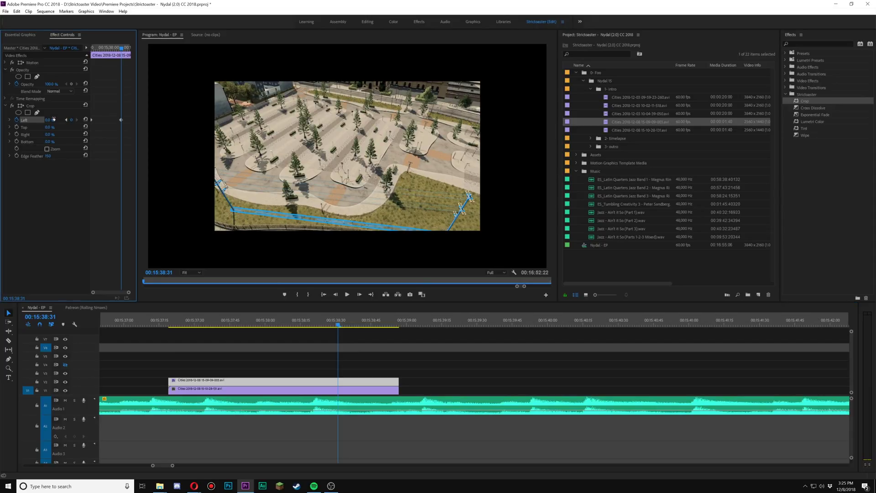
Scrub through the stacked clips to preview the animated before-and-after wipe
{"action": "left_click_drag", "start_coordinate": [167, 325], "coordinate": [194, 334]}
{"action": "left_click_drag", "start_coordinate": [258, 337], "coordinate": [188, 351]}
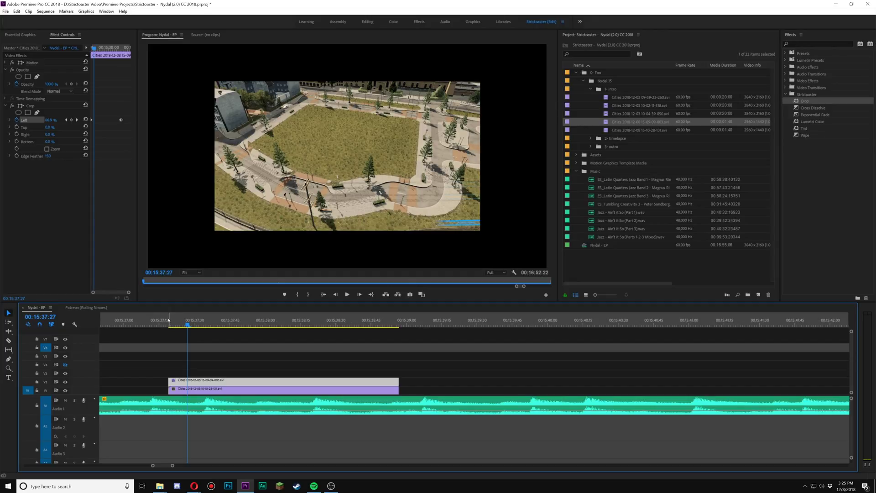
{"action": "mouse_move", "coordinate": [178, 320]}
{"action": "left_mouse_down"}
{"action": "mouse_move", "coordinate": [268, 321]}
{"action": "mouse_move", "coordinate": [180, 322]}
{"action": "left_mouse_up"}
{"action": "left_click_drag", "start_coordinate": [206, 350], "coordinate": [281, 345]}
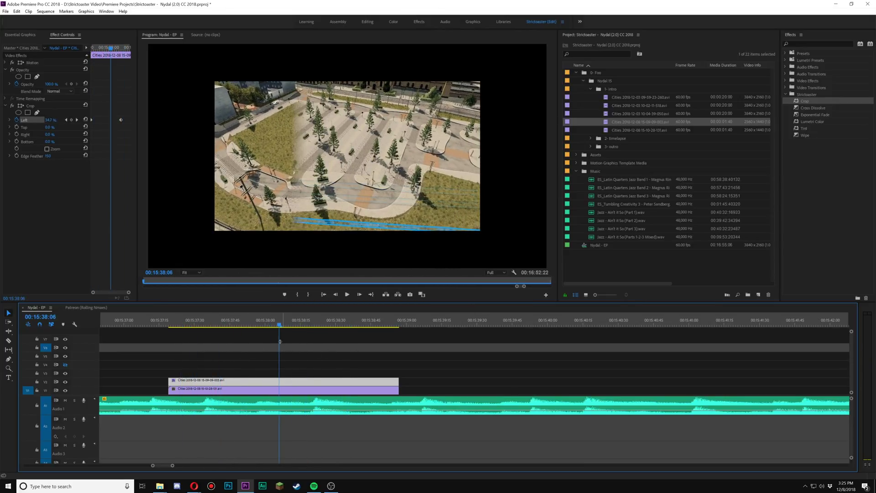
Delete the two stacked before-and-after clips from V1 and V2
{"action": "left_click_drag", "start_coordinate": [330, 361], "coordinate": [372, 394]}
{"action": "key", "text": "Delete"}
{"action": "scroll", "coordinate": [411, 428], "scroll_direction": "down", "scroll_amount": 3}
{"action": "scroll", "coordinate": [417, 442], "scroll_direction": "down", "scroll_amount": 8}
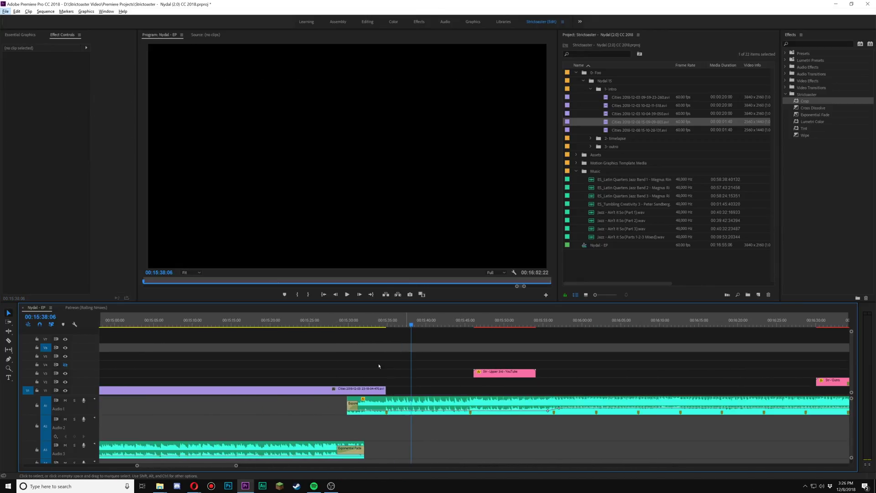
Play back the outro music, first after the last timelapse clip and again from about 00:15:59
{"action": "key", "text": "space"}
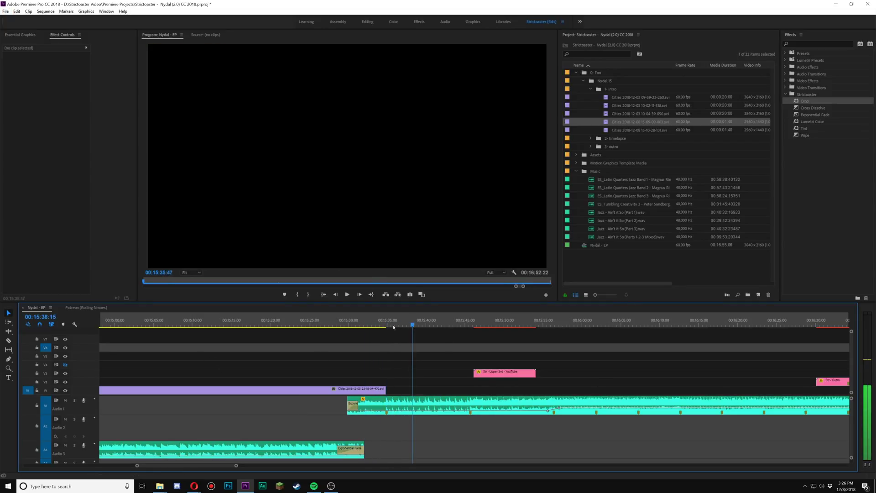
{"action": "left_click_drag", "start_coordinate": [391, 328], "coordinate": [400, 329]}
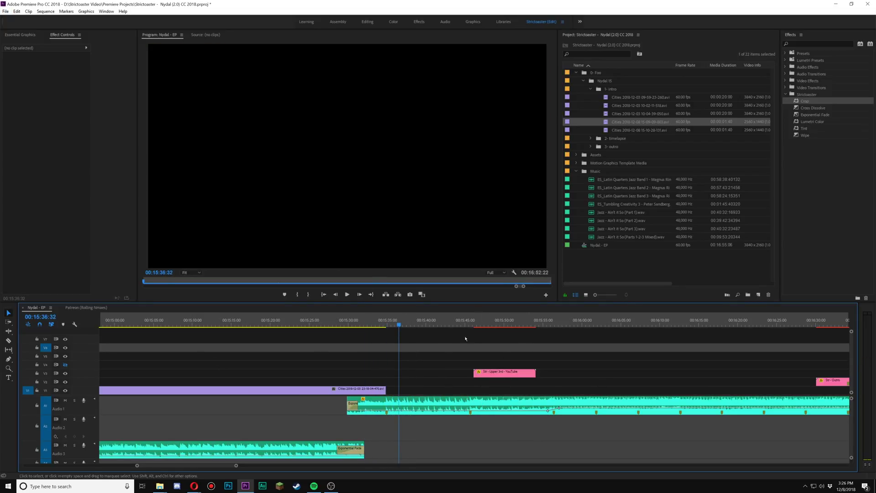
{"action": "scroll", "coordinate": [631, 406], "scroll_direction": "down", "scroll_amount": 3}
{"action": "left_click", "coordinate": [662, 413]}
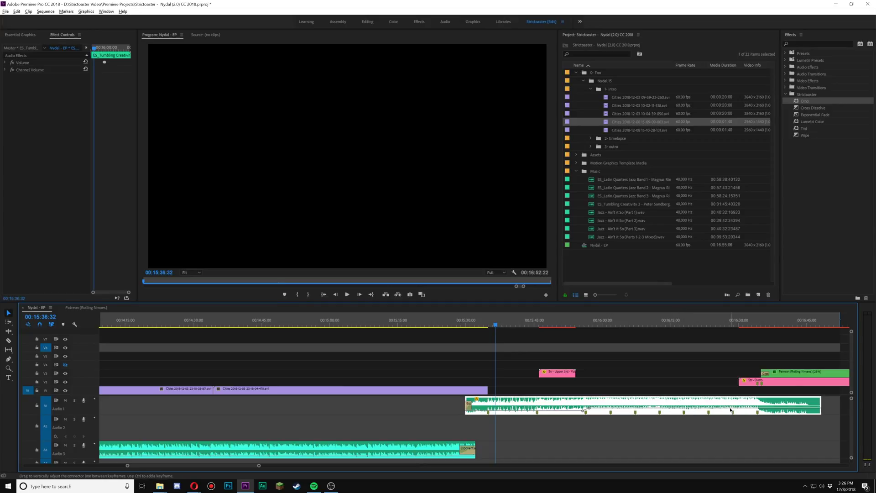
{"action": "left_click", "coordinate": [600, 323]}
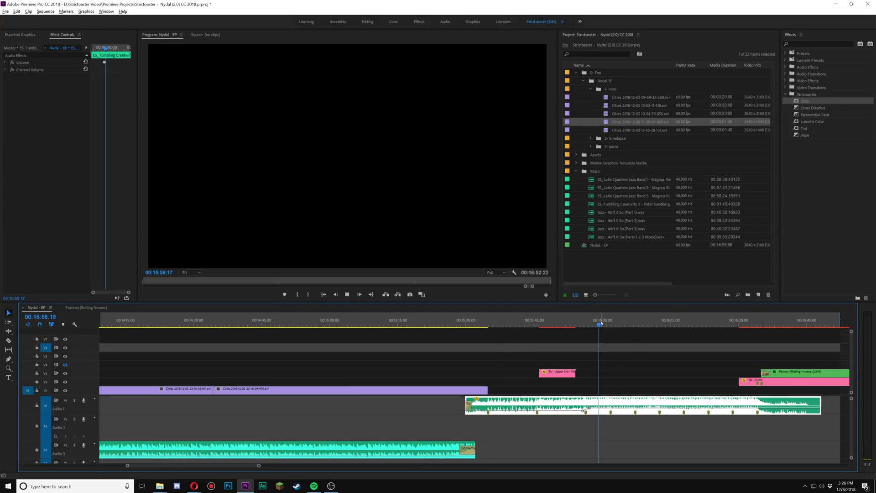
{"action": "key", "text": "space"}
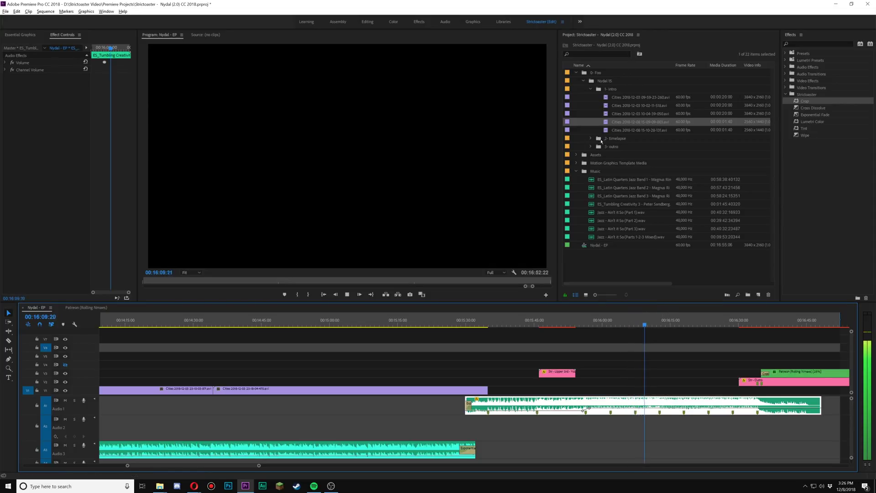
Expand the 3- outro bin, stop playback, and place its first clip on V1 at the music marker near 00:15:56, trimmed to the next marker
{"action": "left_click", "coordinate": [591, 146]}
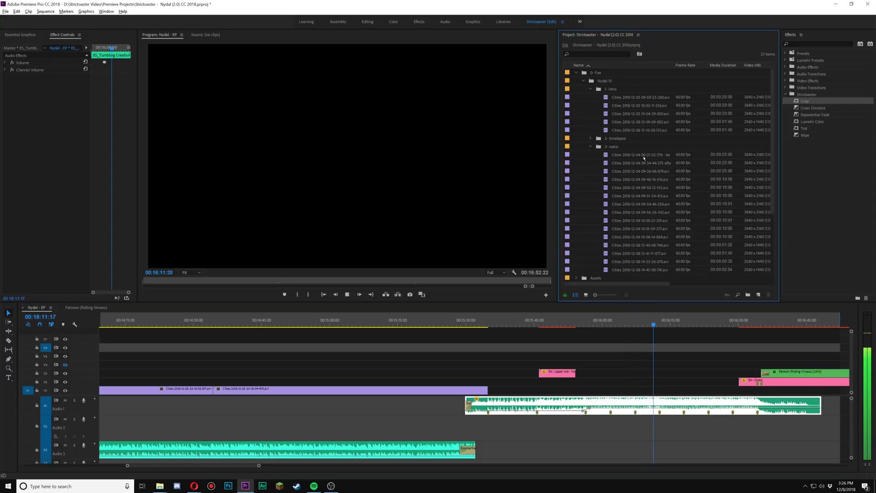
{"action": "left_click", "coordinate": [644, 157]}
{"action": "key", "text": "space"}
{"action": "left_click_drag", "start_coordinate": [584, 406], "coordinate": [585, 391]}
{"action": "left_click_drag", "start_coordinate": [699, 390], "coordinate": [610, 390]}
Add the next three outro clips end to end on V1, trimming each to finish at the following music marker
{"action": "left_click_drag", "start_coordinate": [616, 160], "coordinate": [612, 391]}
{"action": "left_click_drag", "start_coordinate": [735, 390], "coordinate": [635, 389]}
{"action": "left_click_drag", "start_coordinate": [657, 171], "coordinate": [636, 390]}
{"action": "left_click_drag", "start_coordinate": [745, 388], "coordinate": [659, 389]}
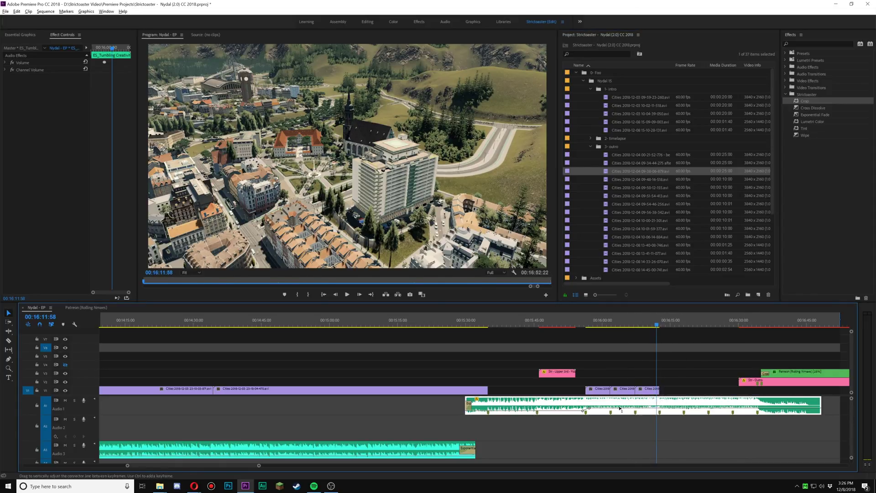
{"action": "scroll", "coordinate": [630, 405], "scroll_direction": "up", "scroll_amount": 4}
{"action": "left_click_drag", "start_coordinate": [631, 179], "coordinate": [653, 391]}
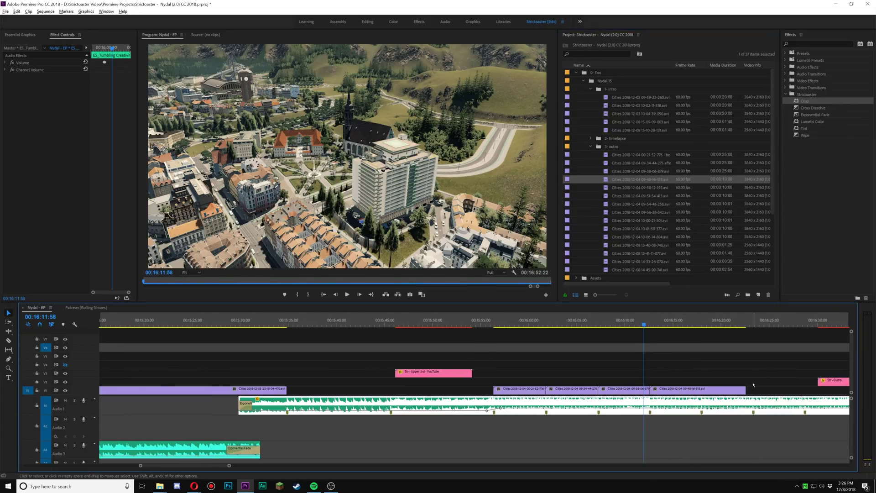
{"action": "left_click_drag", "start_coordinate": [723, 390], "coordinate": [701, 390]}
Play back the four outro clips from 00:15:56:14 to check their cuts against the music
{"action": "left_click", "coordinate": [492, 325]}
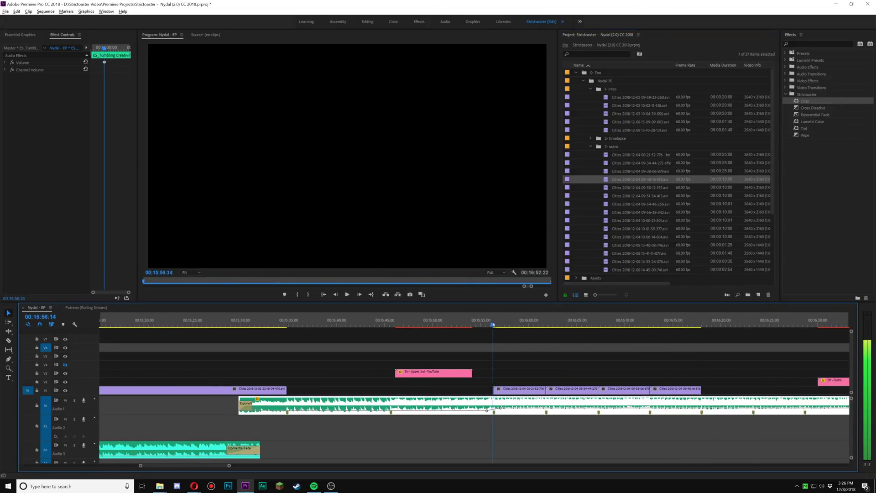
{"action": "key", "text": "space"}
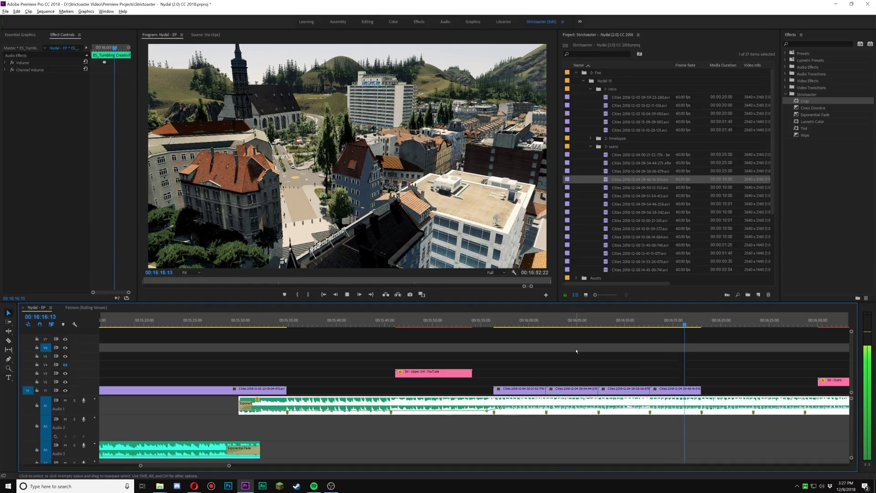
{"action": "key", "text": "space"}
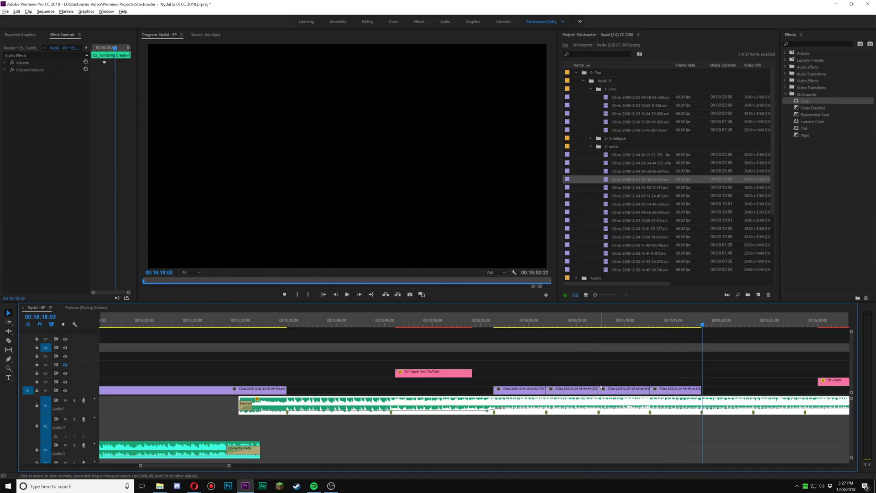
Review the whole episode timeline, returning to its start and scrubbing to about 00:08:38
{"action": "scroll", "coordinate": [602, 387], "scroll_direction": "down", "scroll_amount": 3}
{"action": "scroll", "coordinate": [654, 390], "scroll_direction": "down", "scroll_amount": 2}
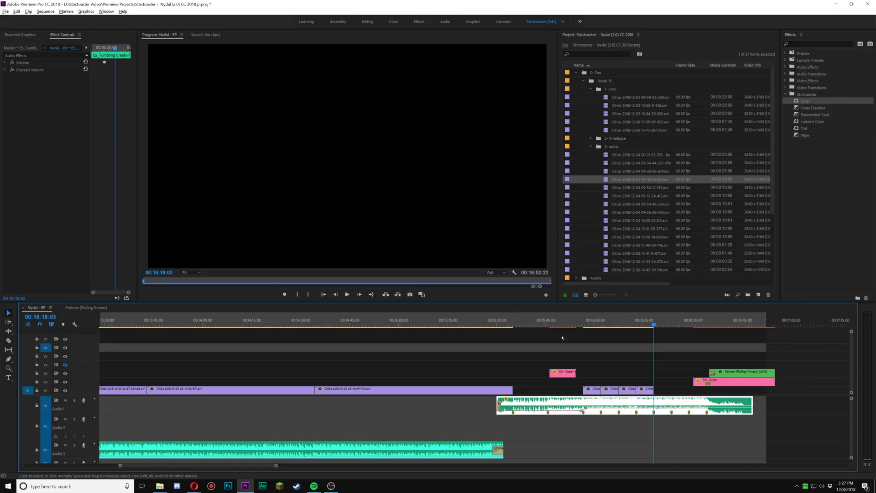
{"action": "scroll", "coordinate": [728, 364], "scroll_direction": "down", "scroll_amount": 5}
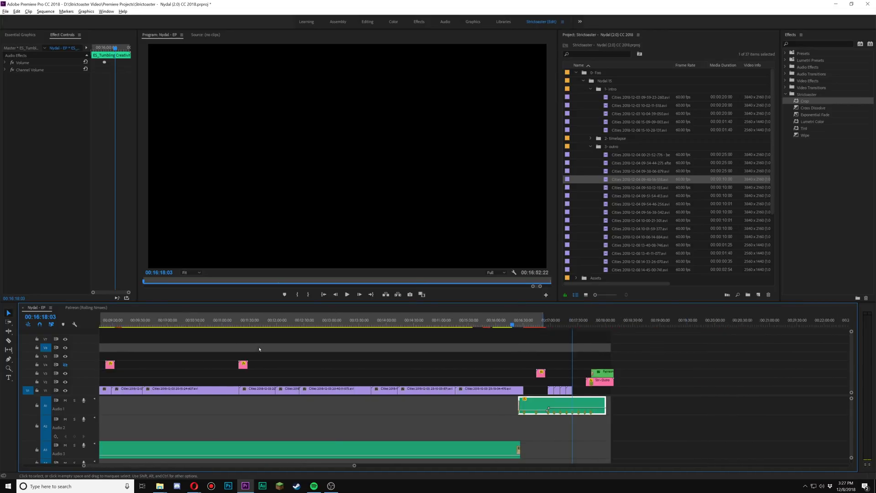
{"action": "scroll", "coordinate": [306, 404], "scroll_direction": "down", "scroll_amount": 2}
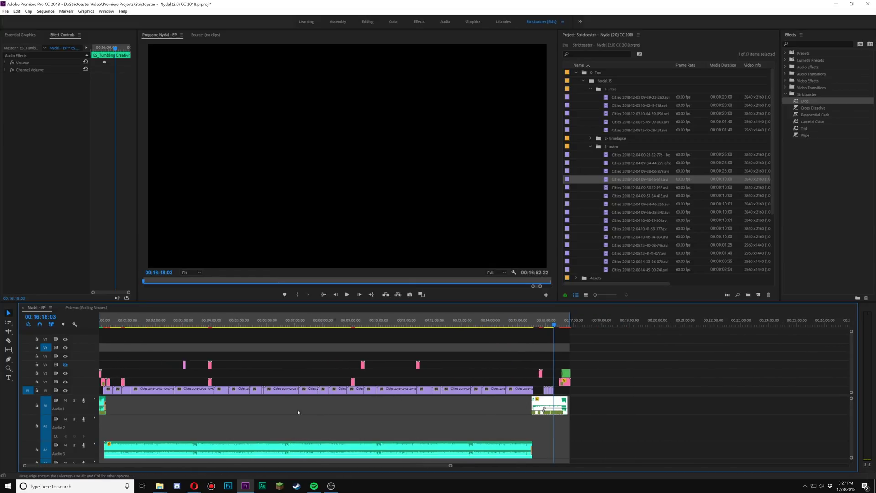
{"action": "key", "text": "Home"}
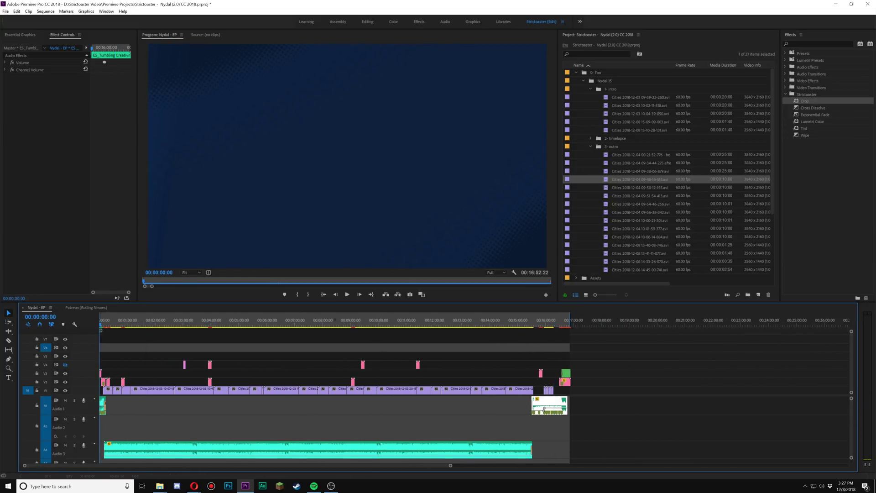
{"action": "left_click_drag", "start_coordinate": [120, 325], "coordinate": [340, 325]}
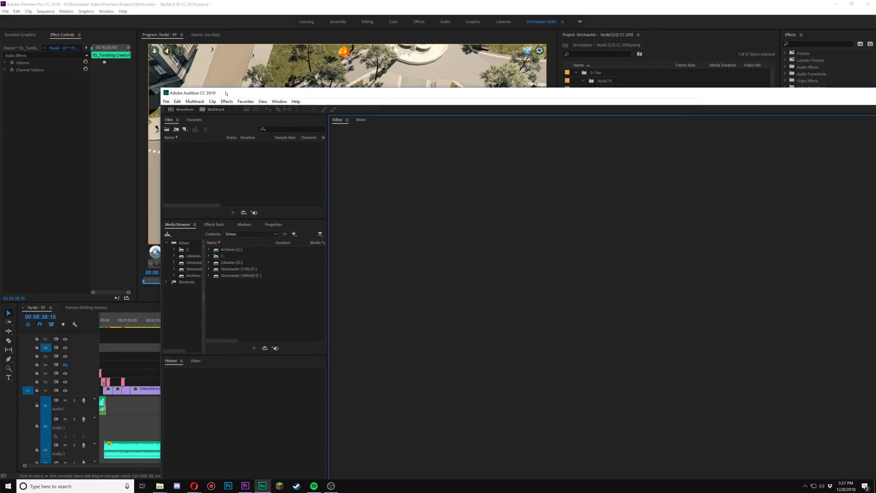
Switch to Adobe Audition in a smaller window and start recording a new mono audio file at 96000 Hz, 24-bit
{"action": "double_click", "coordinate": [567, 5]}
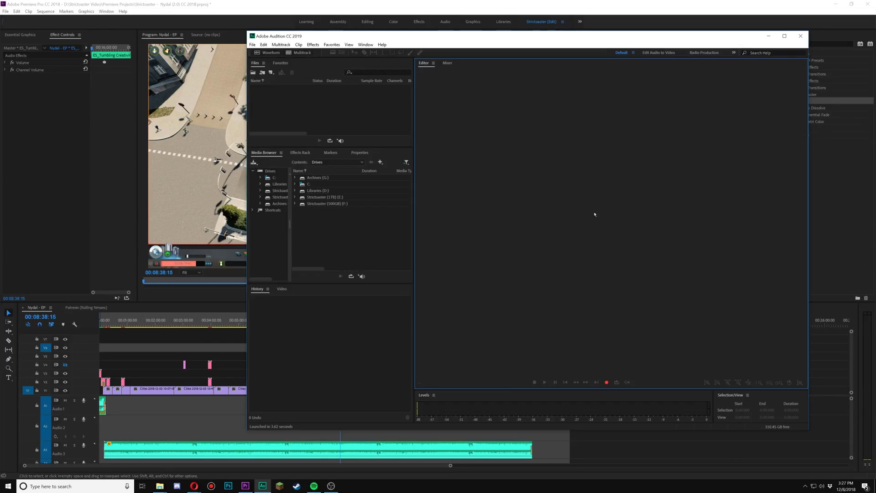
{"action": "left_click", "coordinate": [607, 383]}
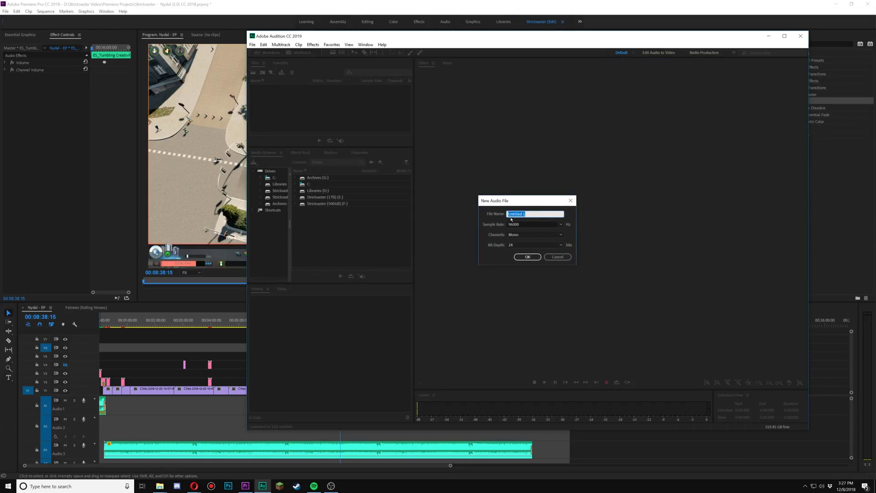
{"action": "left_click", "coordinate": [528, 257]}
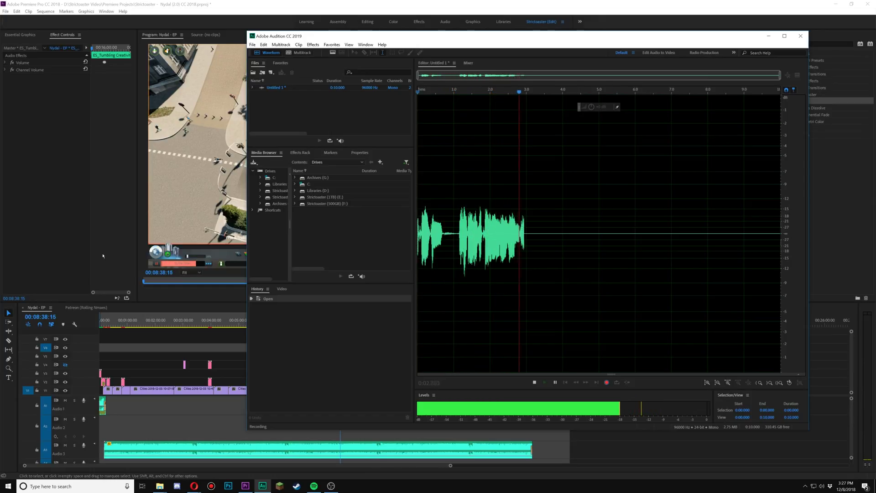
Switch to Premiere Pro and shrink its window to about two-thirds of the screen width, with Audition's recording visible beside it
{"action": "left_click", "coordinate": [370, 13]}
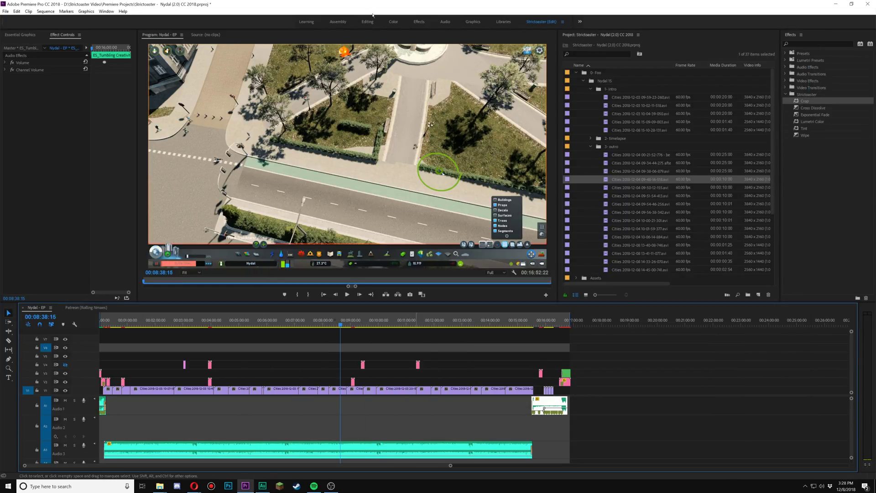
{"action": "left_click_drag", "start_coordinate": [426, 2], "coordinate": [453, 5]}
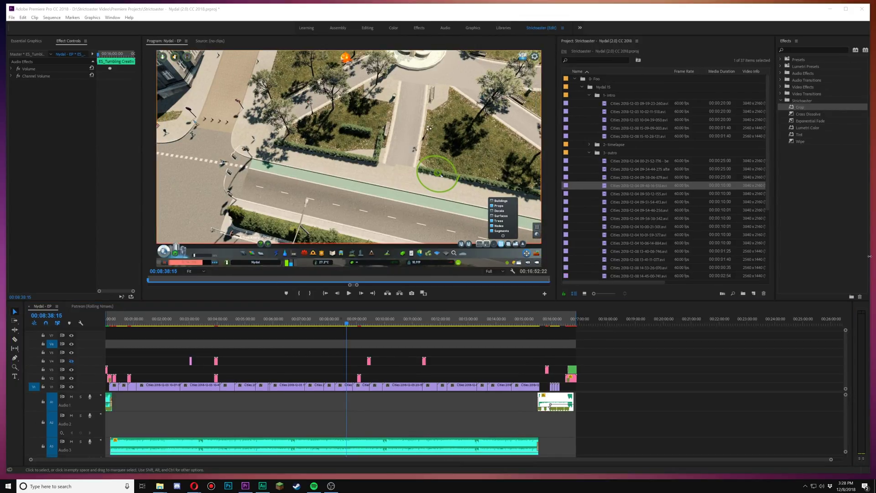
{"action": "left_click_drag", "start_coordinate": [870, 258], "coordinate": [599, 259]}
{"action": "left_click_drag", "start_coordinate": [653, 37], "coordinate": [712, 20]}
Play the Nydal sequence from its start in Premiere Pro while Audition records the narration, and stop both
{"action": "left_click", "coordinate": [100, 325]}
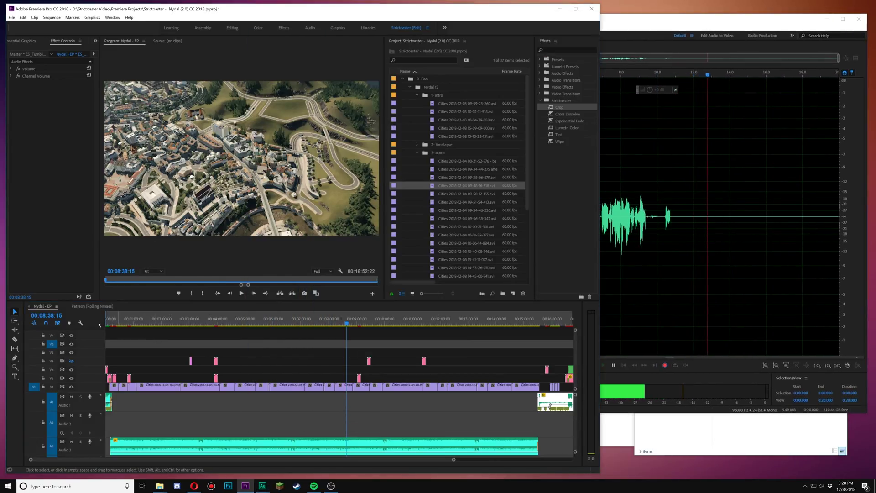
{"action": "left_click", "coordinate": [107, 320]}
{"action": "key", "text": "space"}
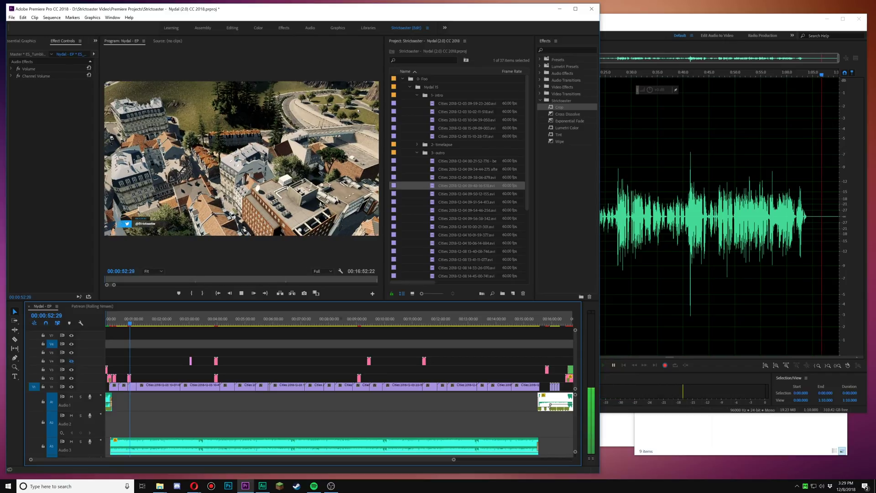
{"action": "left_click", "coordinate": [663, 198]}
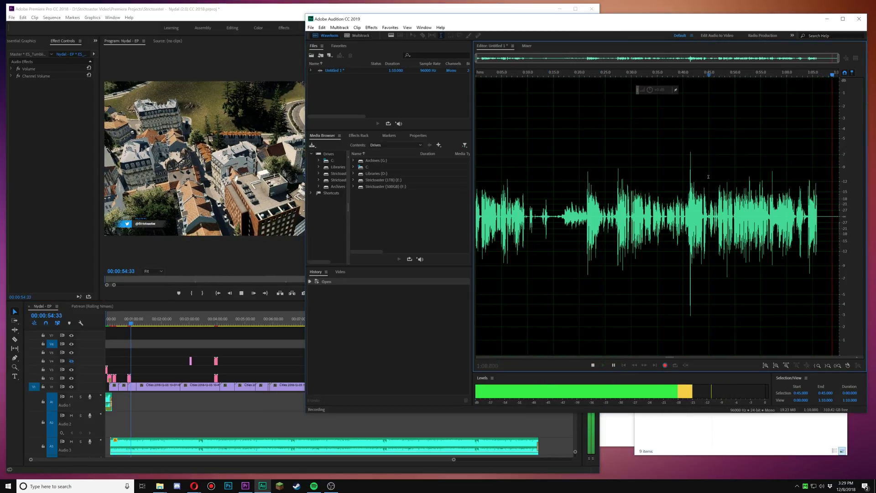
{"action": "key", "text": "space"}
{"action": "left_click", "coordinate": [190, 107]}
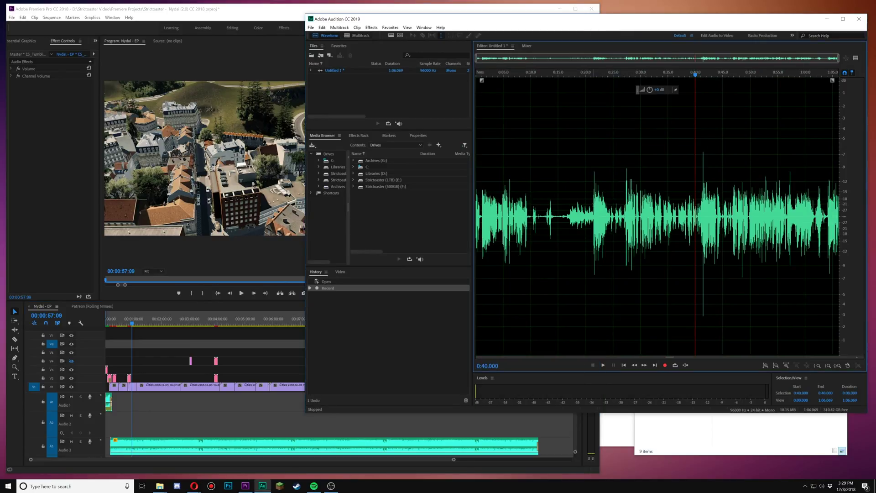
Listen to the Audition recording from about 0:16 and delete all audio before that point
{"action": "left_click", "coordinate": [565, 205]}
{"action": "key", "text": "space"}
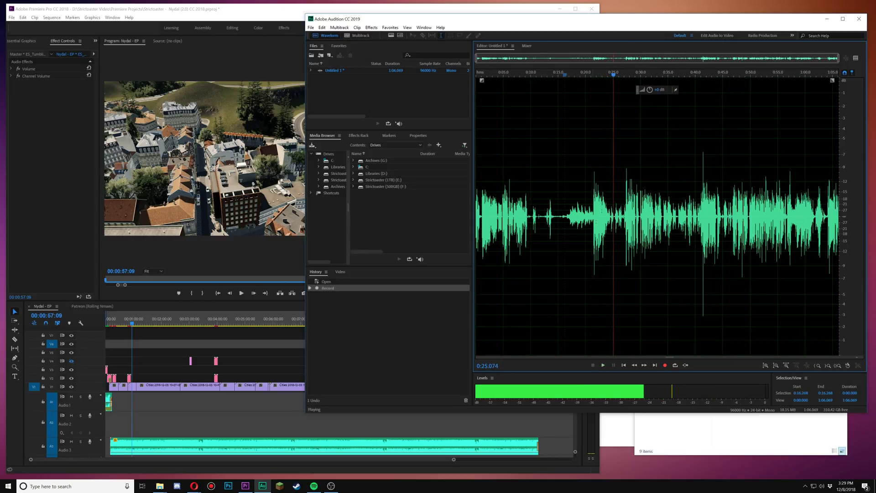
{"action": "key", "text": "space"}
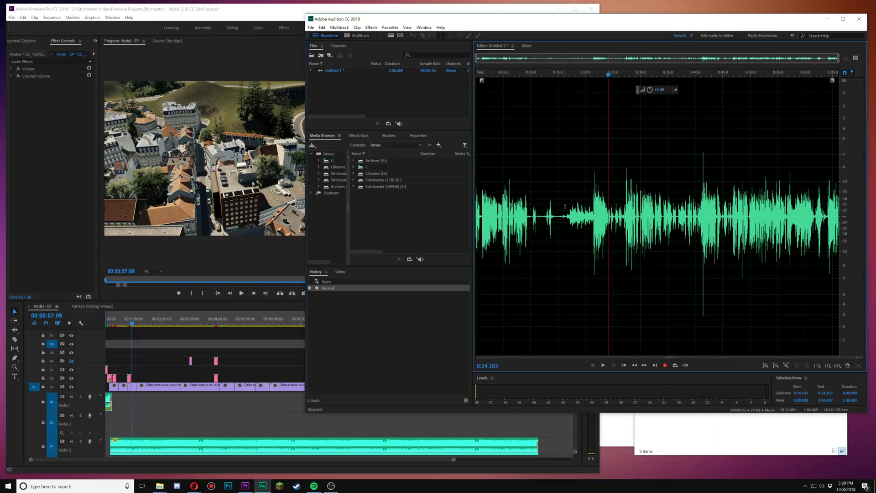
{"action": "left_click_drag", "start_coordinate": [566, 206], "coordinate": [476, 205]}
{"action": "key", "text": "Delete"}
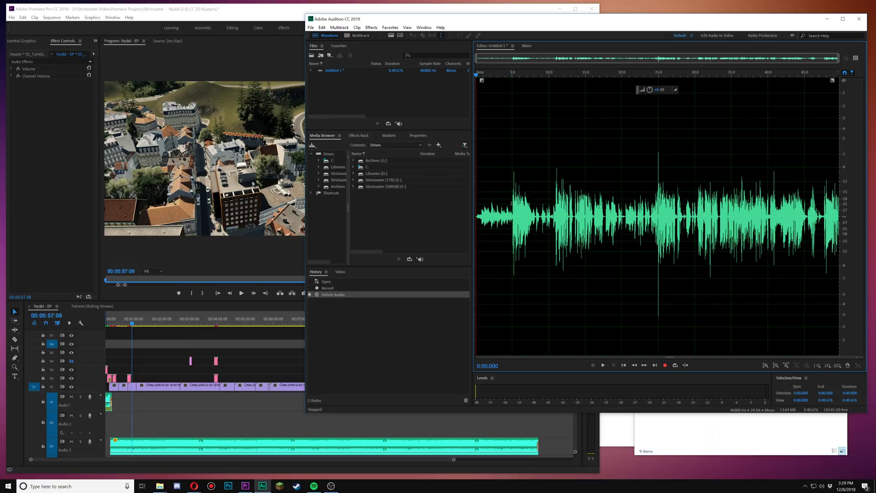
Delete the first 5 seconds or so of the Audition recording and save the file as nydal 15 test
{"action": "left_click_drag", "start_coordinate": [511, 204], "coordinate": [466, 203]}
{"action": "key", "text": "Delete"}
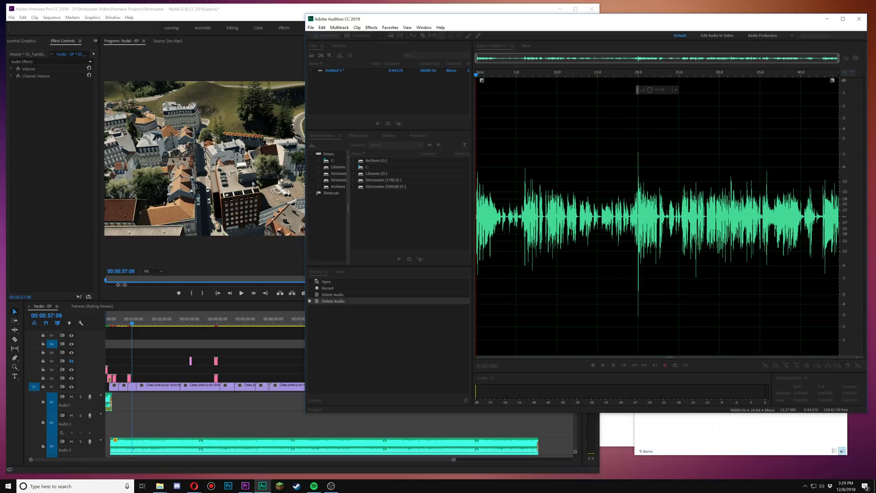
{"action": "type", "text": "nydal 15 test"}
{"action": "key", "text": "Return"}
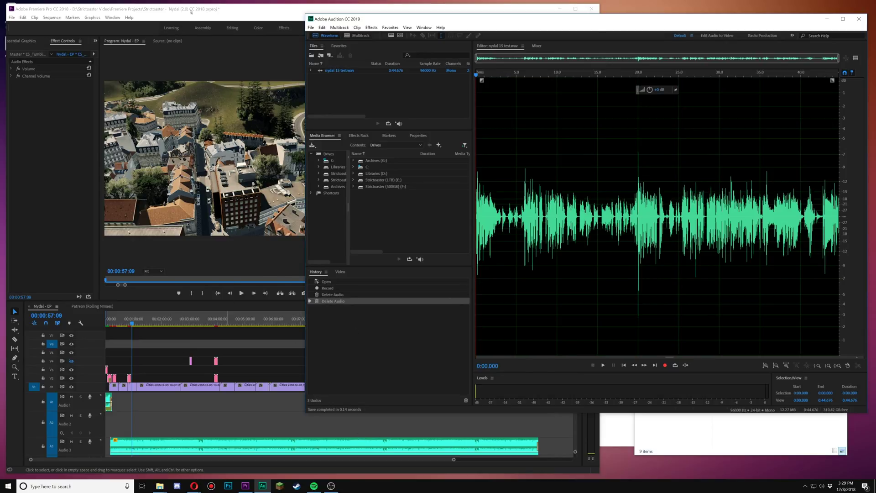
Switch to Premiere Pro, maximize its window and import nydal 15 test.wav from the Desktop into the Nydal 15 bin
{"action": "left_click", "coordinate": [190, 12]}
{"action": "double_click", "coordinate": [395, 9]}
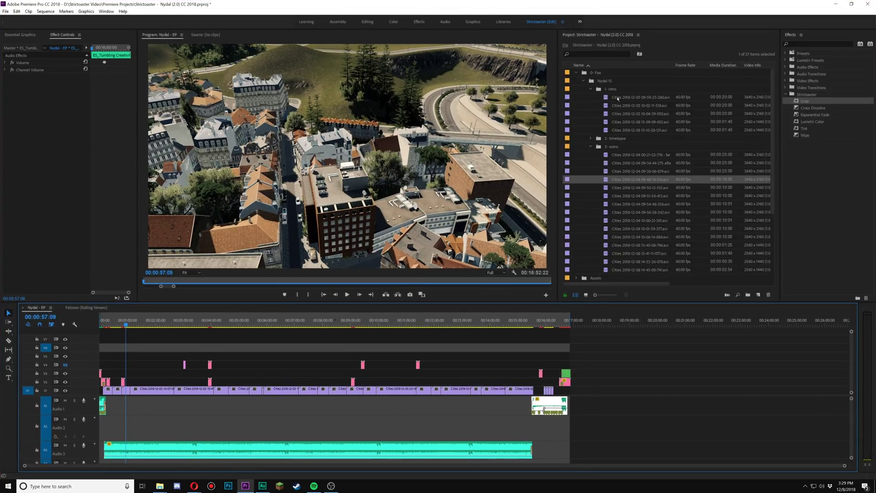
{"action": "left_click", "coordinate": [604, 81]}
{"action": "key", "text": "ctrl+i"}
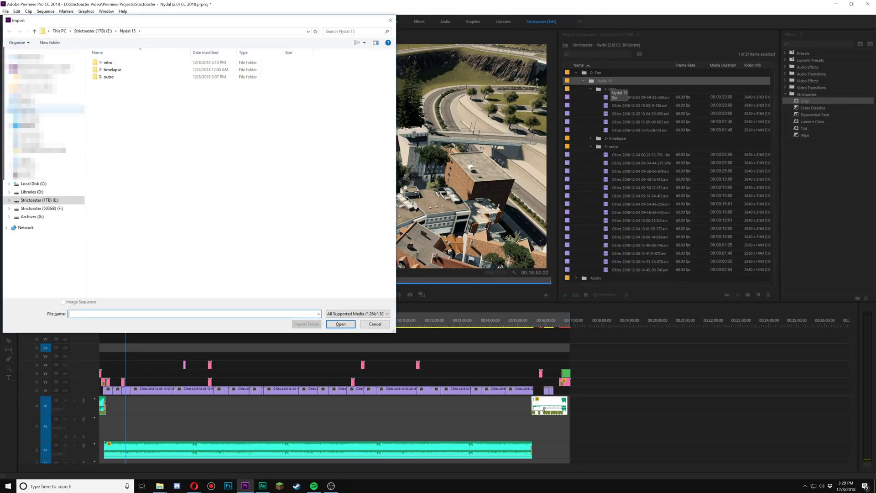
{"action": "left_click", "coordinate": [27, 126]}
{"action": "left_click", "coordinate": [114, 69]}
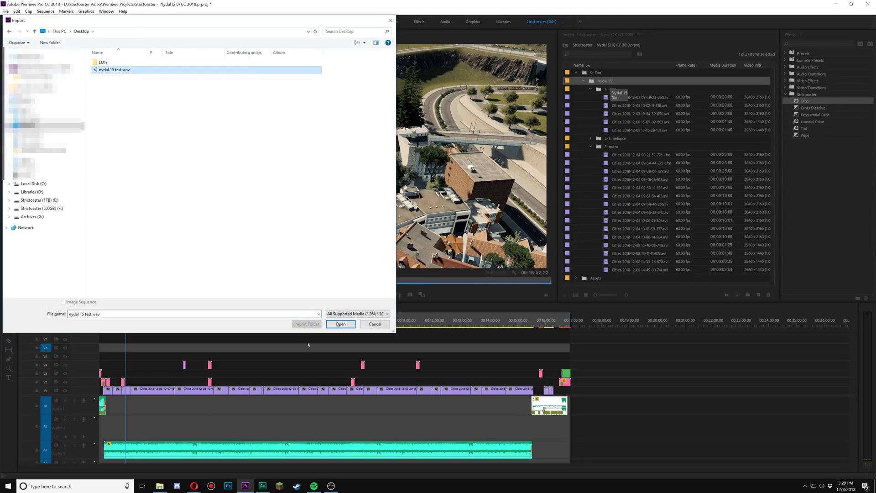
{"action": "left_click", "coordinate": [340, 325]}
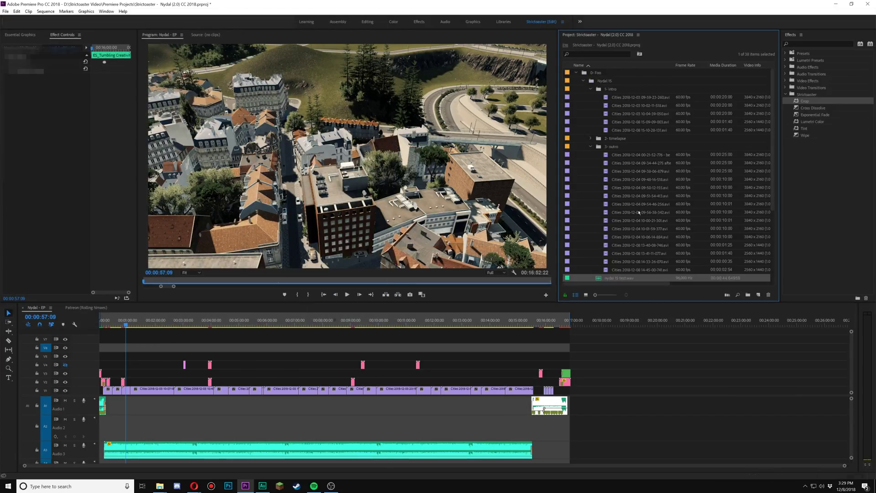
Place nydal 15 test.wav on the Audio 2 track and align its start with the long music clip on Audio 3
{"action": "left_click_drag", "start_coordinate": [560, 263], "coordinate": [121, 405]}
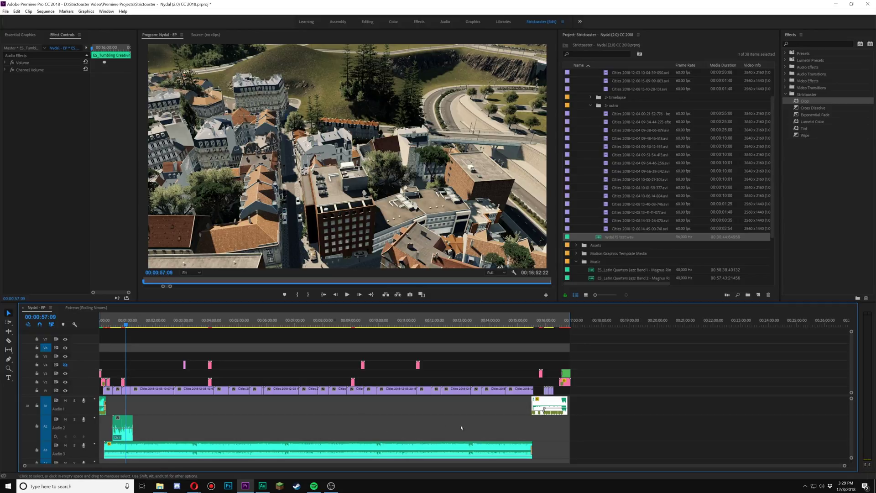
{"action": "scroll", "coordinate": [208, 422], "scroll_direction": "up", "scroll_amount": 6}
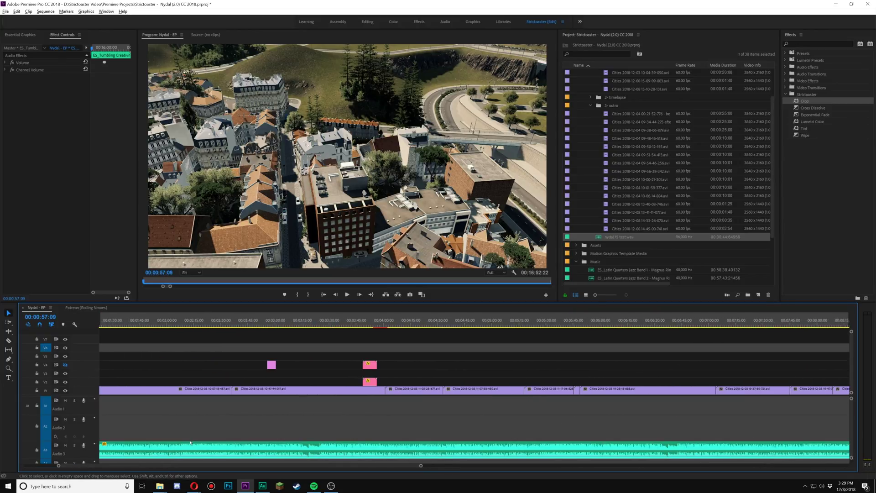
{"action": "scroll", "coordinate": [184, 435], "scroll_direction": "up", "scroll_amount": 4}
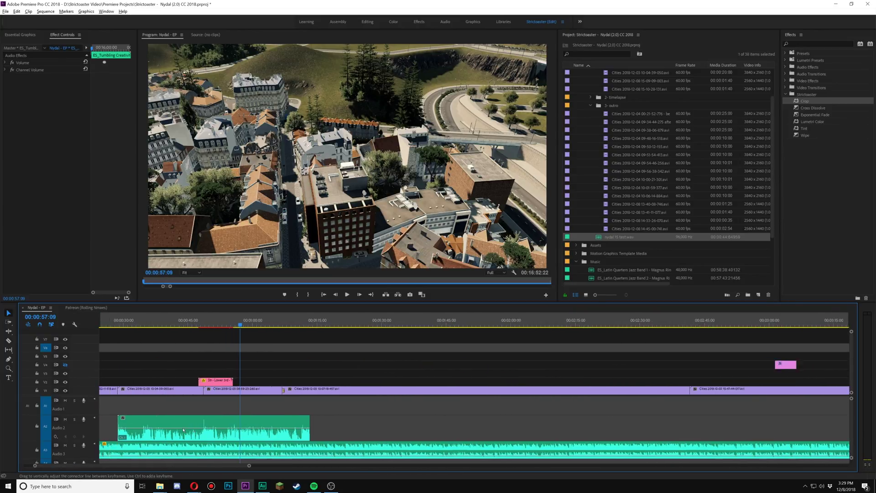
{"action": "scroll", "coordinate": [189, 426], "scroll_direction": "up", "scroll_amount": 4}
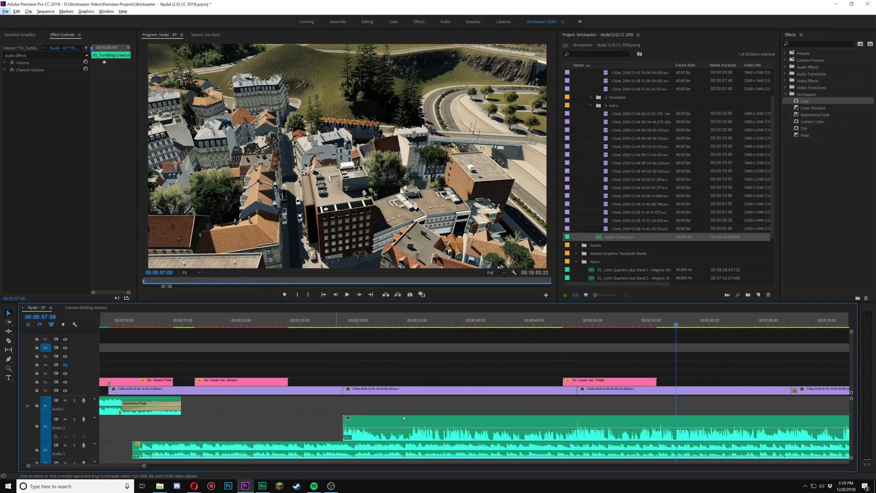
{"action": "left_click_drag", "start_coordinate": [384, 428], "coordinate": [165, 423]}
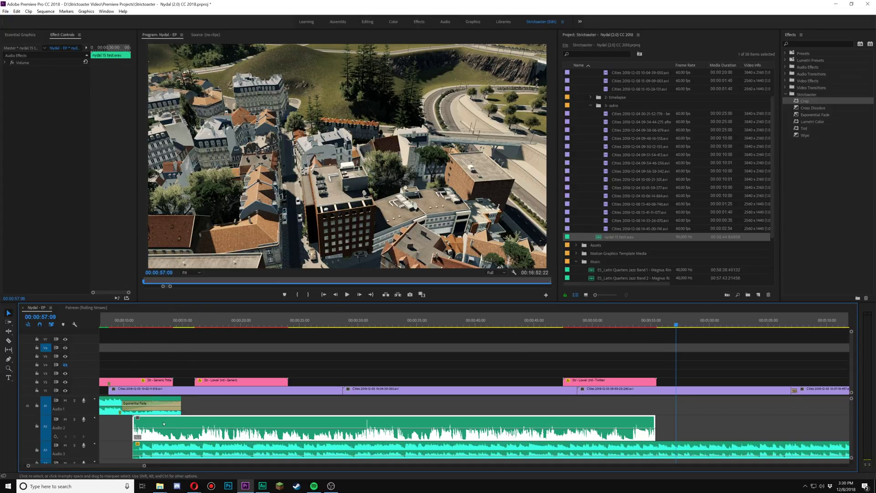
Shift the narration clip slightly earlier on Audio 2 so it begins just before the Audio 3 music, at about 00:00:10
{"action": "left_click", "coordinate": [119, 323]}
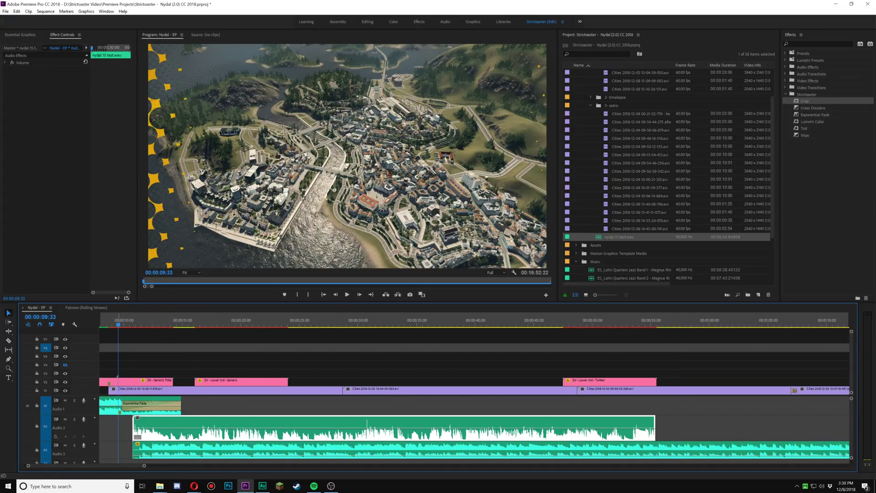
{"action": "scroll", "coordinate": [124, 434], "scroll_direction": "up", "scroll_amount": 2}
{"action": "scroll", "coordinate": [125, 433], "scroll_direction": "up", "scroll_amount": 3}
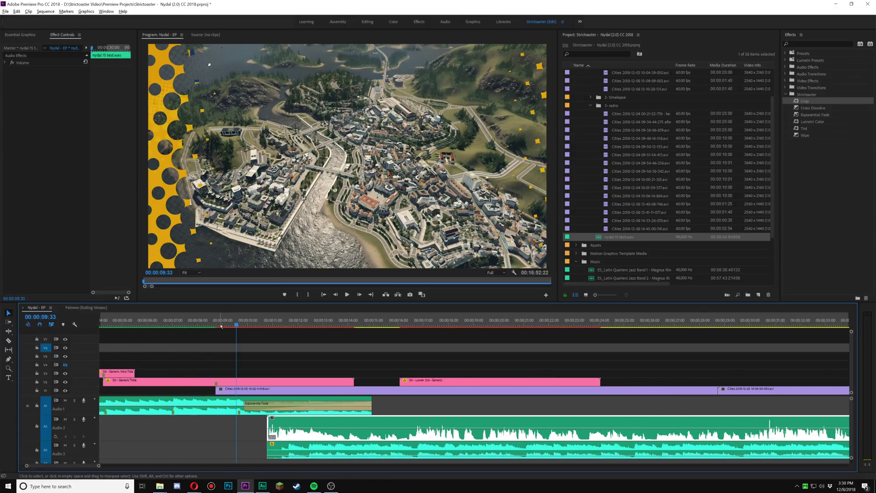
{"action": "left_click", "coordinate": [239, 324]}
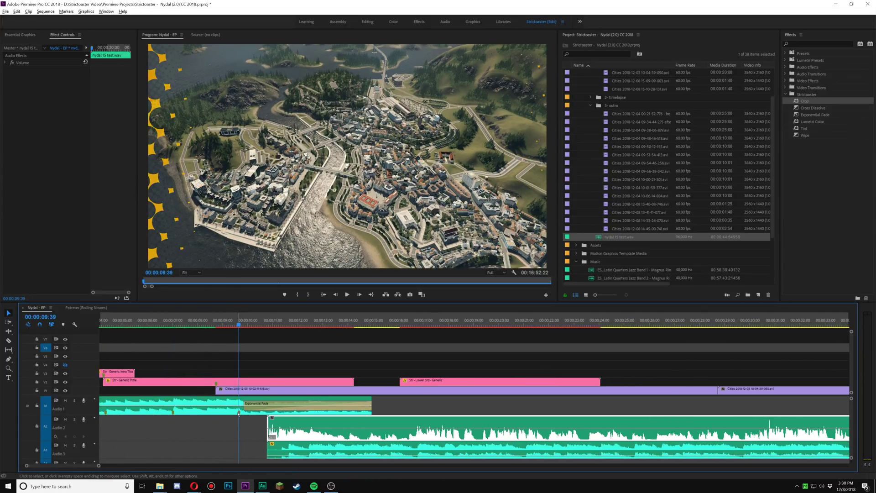
{"action": "left_click_drag", "start_coordinate": [277, 423], "coordinate": [259, 423]}
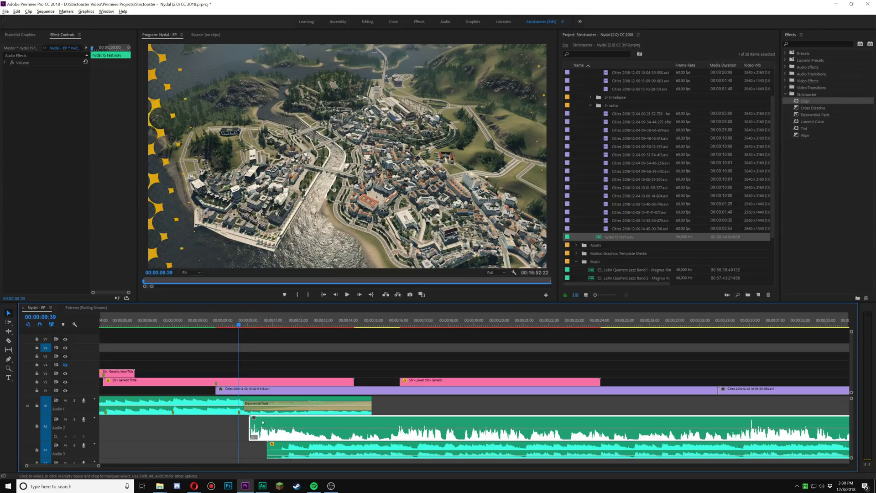
Play the sequence from about 00:00:09:30 to check how the narration comes in over the music, and stop playback
{"action": "left_click", "coordinate": [235, 324]}
{"action": "left_click_drag", "start_coordinate": [235, 324], "coordinate": [234, 324]}
{"action": "key", "text": "space"}
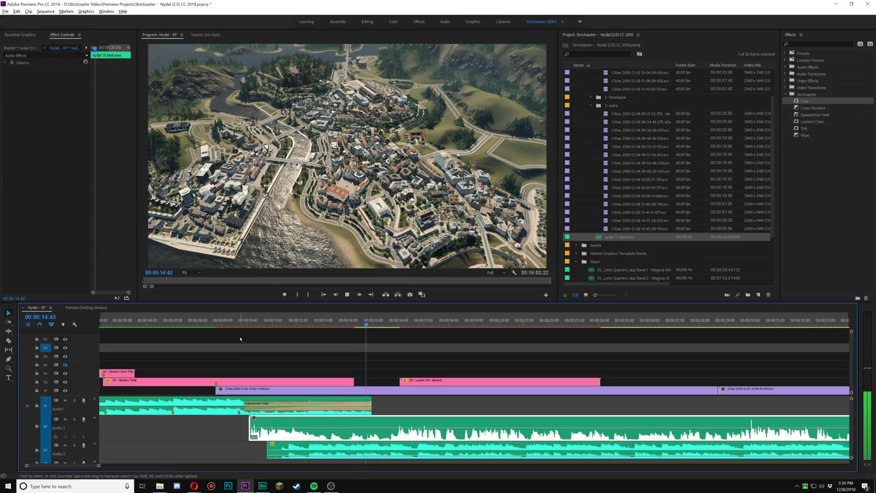
{"action": "key", "text": "space"}
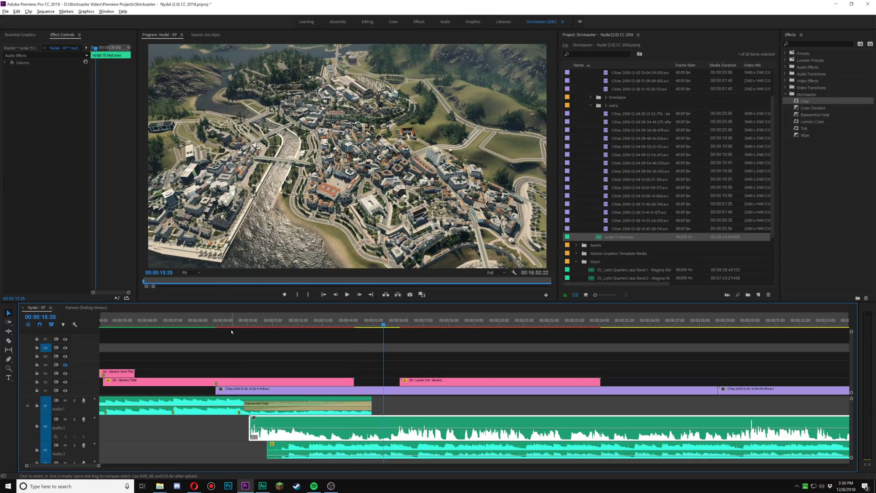
Place the playhead at 00:01:23:39, open the export settings for the Nydal sequence and fit the dialog fully on the screen
{"action": "key", "text": "minus"}
{"action": "key", "text": "minus"}
{"action": "key", "text": "minus"}
{"action": "key", "text": "minus"}
{"action": "key", "text": "minus"}
{"action": "key", "text": "minus"}
{"action": "key", "text": "minus"}
{"action": "key", "text": "minus"}
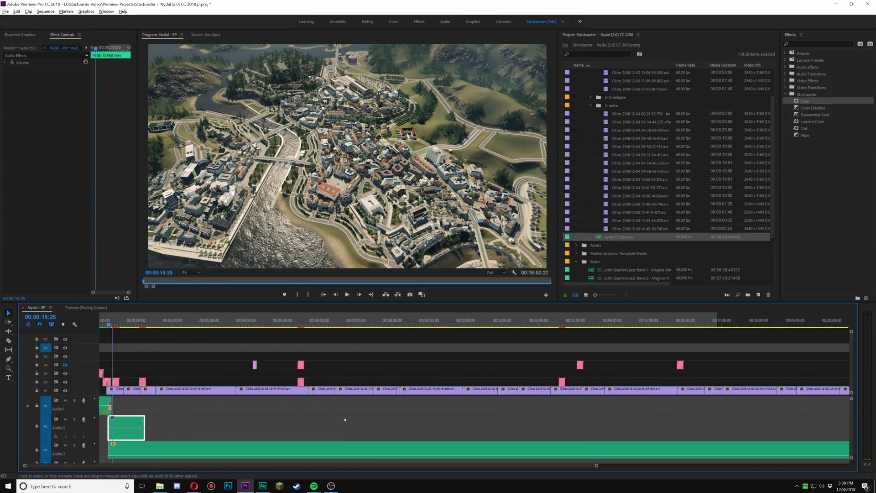
{"action": "key", "text": "Home"}
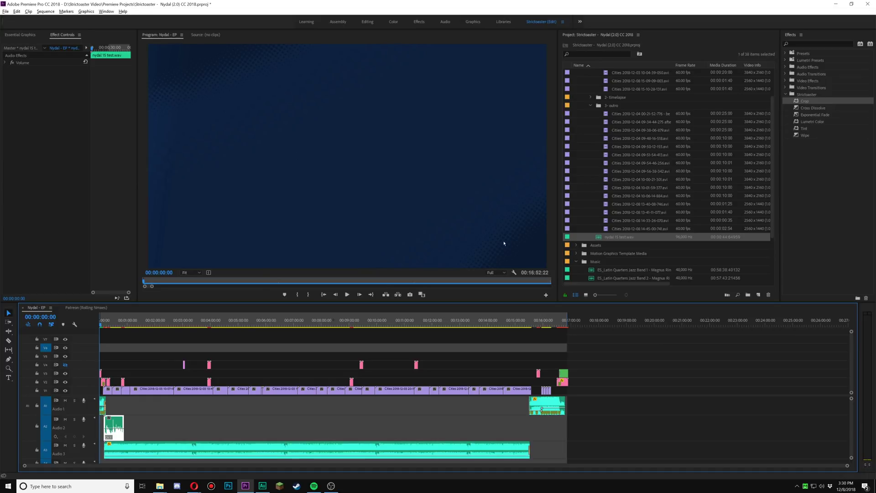
{"action": "left_click", "coordinate": [138, 326]}
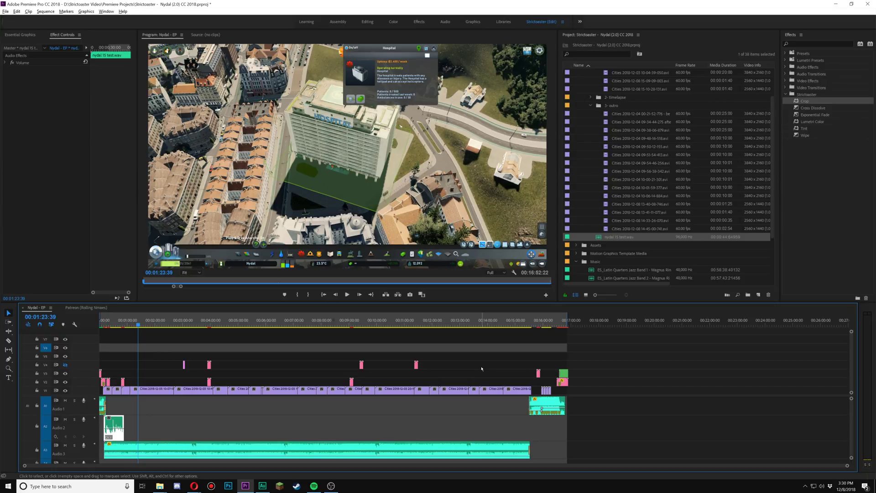
{"action": "key", "text": "ctrl+m"}
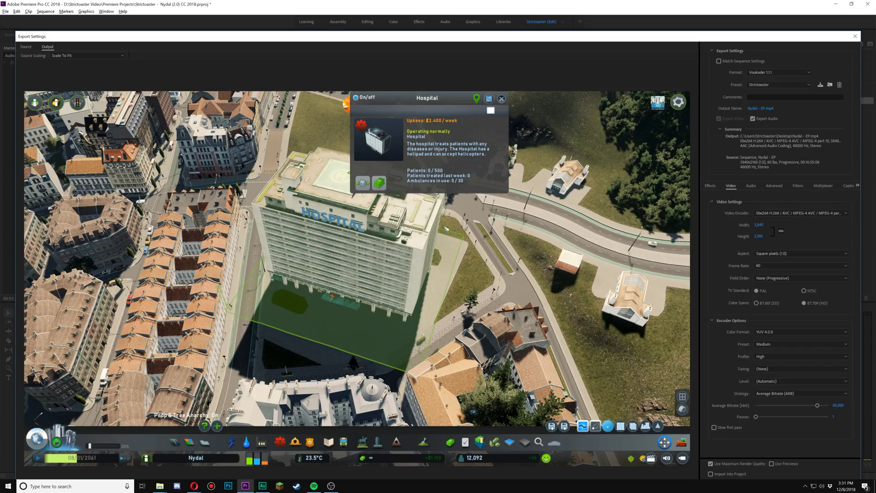
{"action": "left_click_drag", "start_coordinate": [416, 36], "coordinate": [422, 17]}
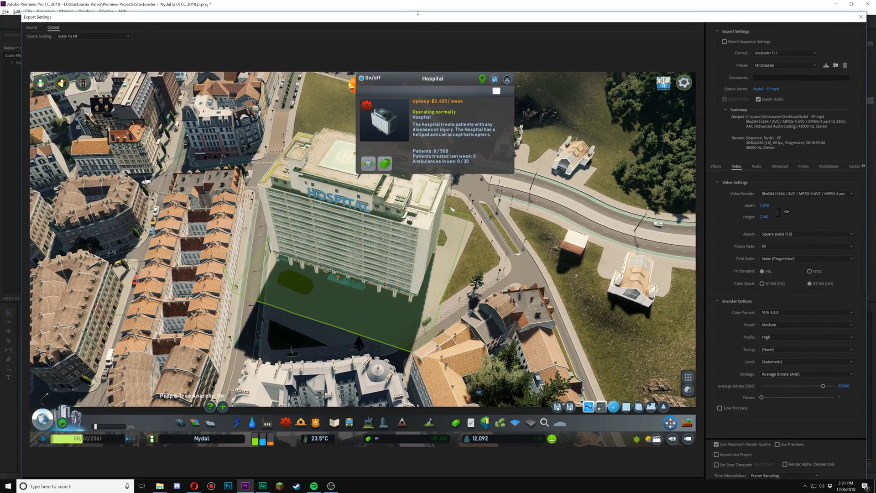
{"action": "left_click_drag", "start_coordinate": [429, 13], "coordinate": [470, 15]}
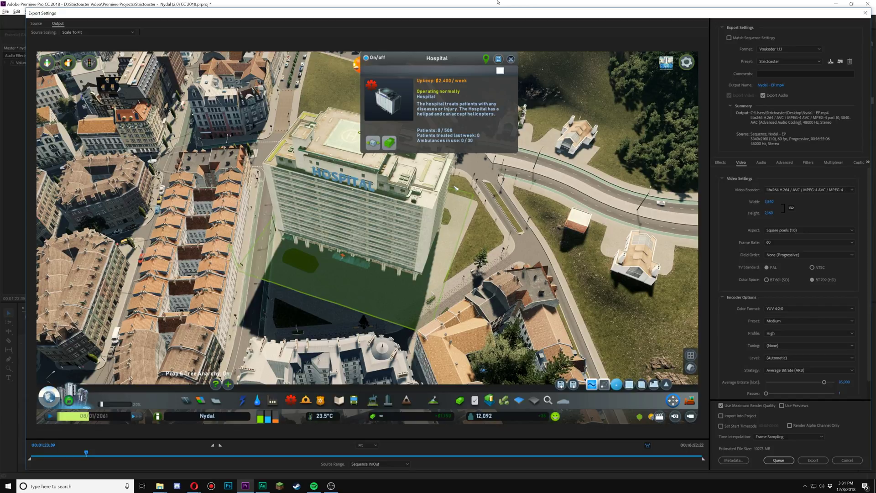
Try the H.264 export format with the Match Source - High bitrate preset
{"action": "left_click", "coordinate": [773, 49]}
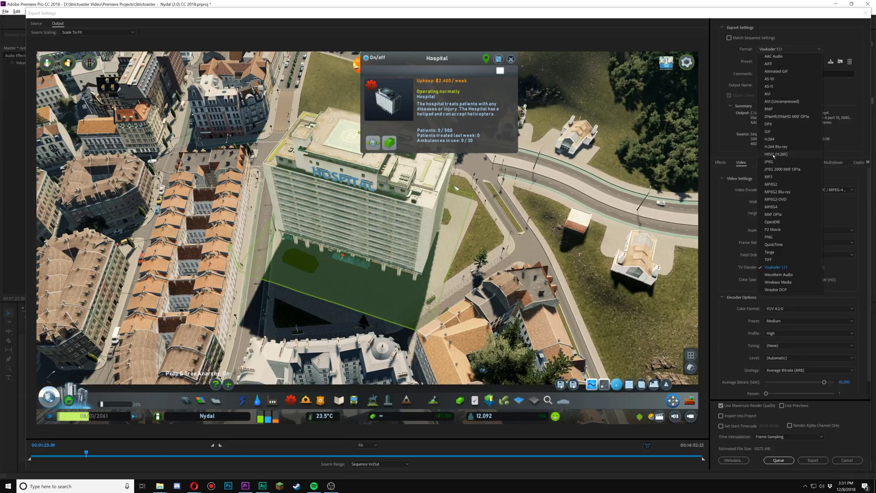
{"action": "left_click", "coordinate": [775, 140]}
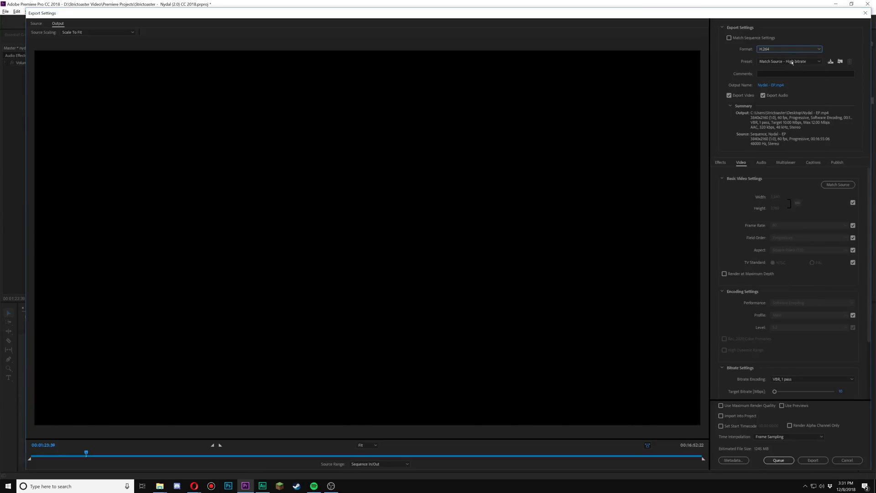
{"action": "left_click", "coordinate": [789, 63]}
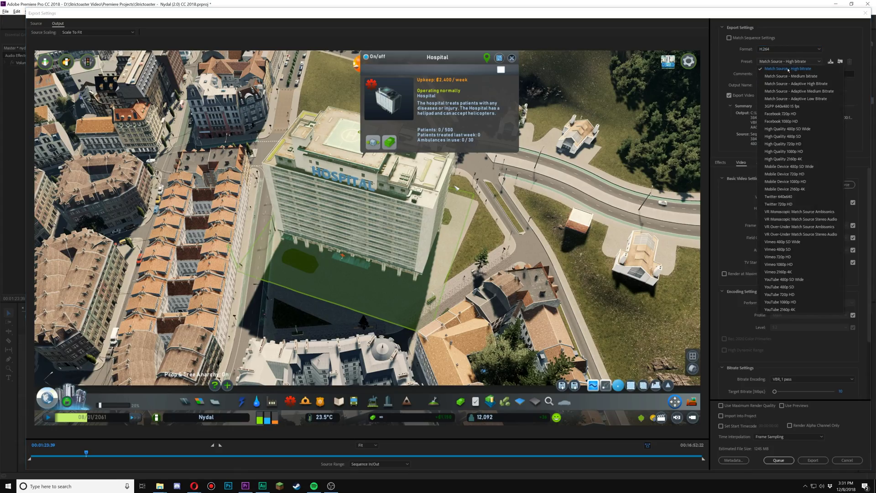
{"action": "left_click", "coordinate": [790, 68]}
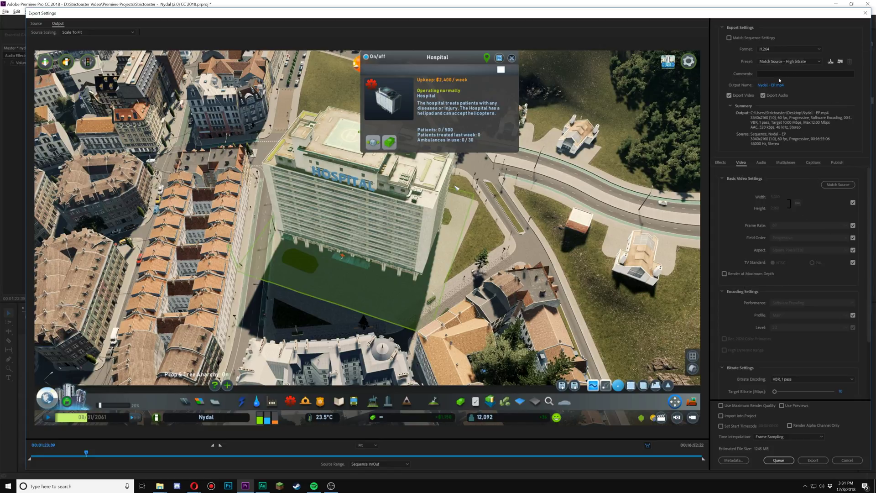
Set the export format back to Voukoder with the Strictoaster preset and review its encoder options
{"action": "left_click", "coordinate": [792, 51]}
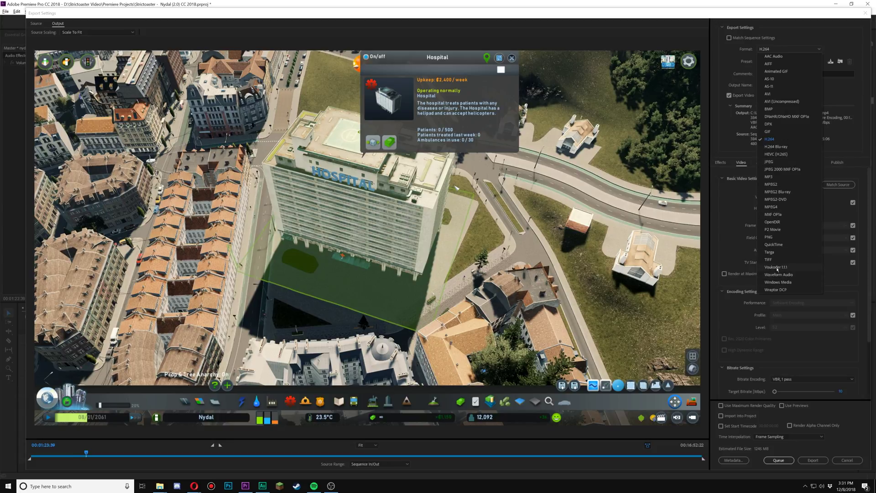
{"action": "left_click", "coordinate": [749, 171]}
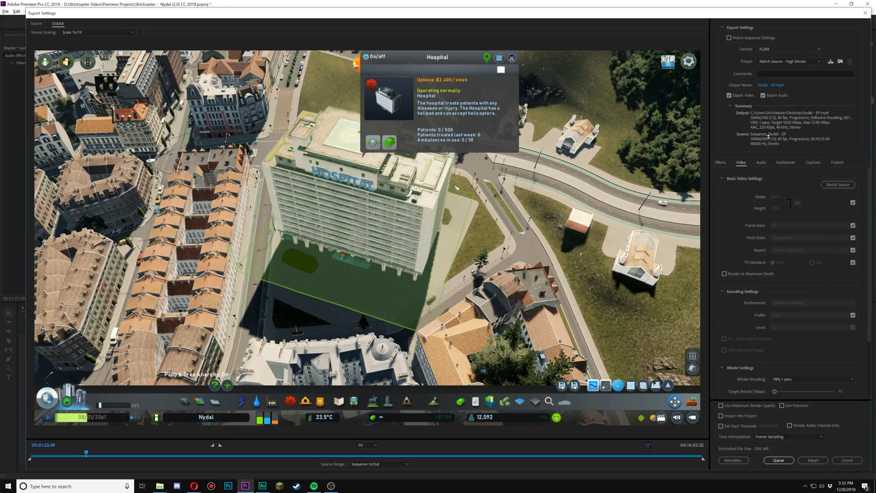
{"action": "left_click", "coordinate": [789, 61]}
{"action": "left_click", "coordinate": [782, 72]}
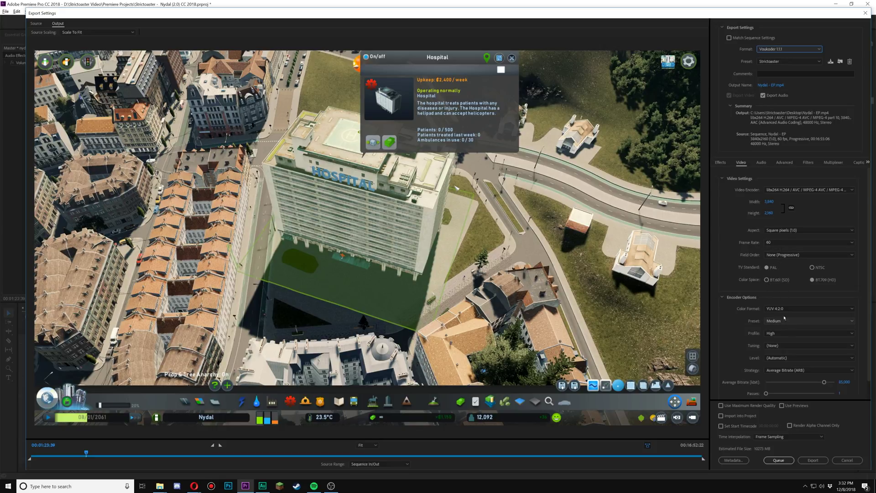
{"action": "scroll", "coordinate": [794, 338], "scroll_direction": "down", "scroll_amount": 1}
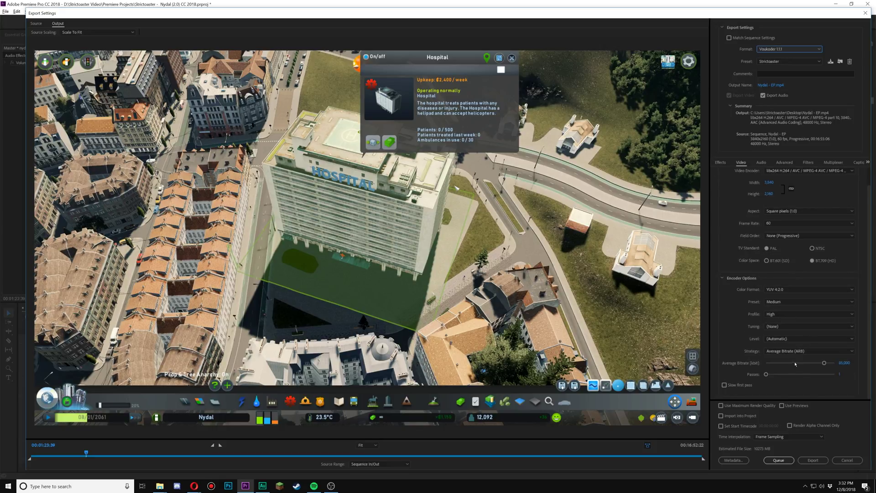
Open the Nydal folder of final renders in File Explorer, widen the window to compare file sizes and select Nydal - EP6.mp4
{"action": "left_click", "coordinate": [775, 66]}
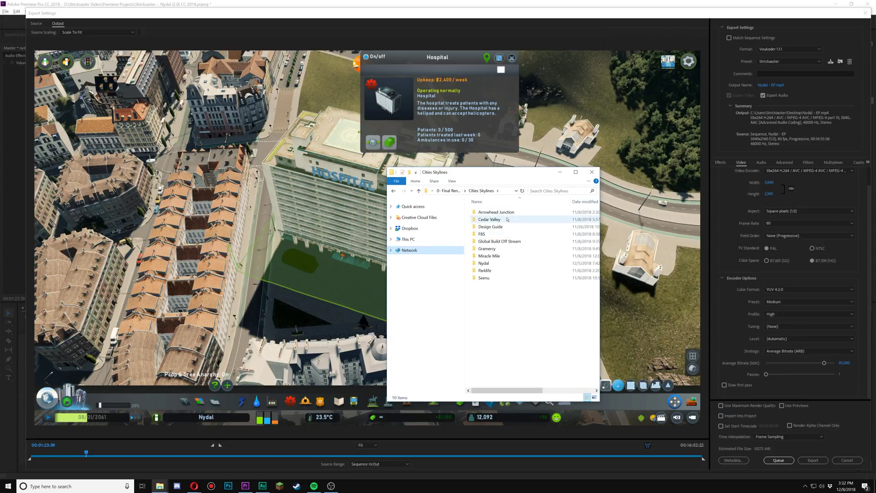
{"action": "double_click", "coordinate": [492, 264]}
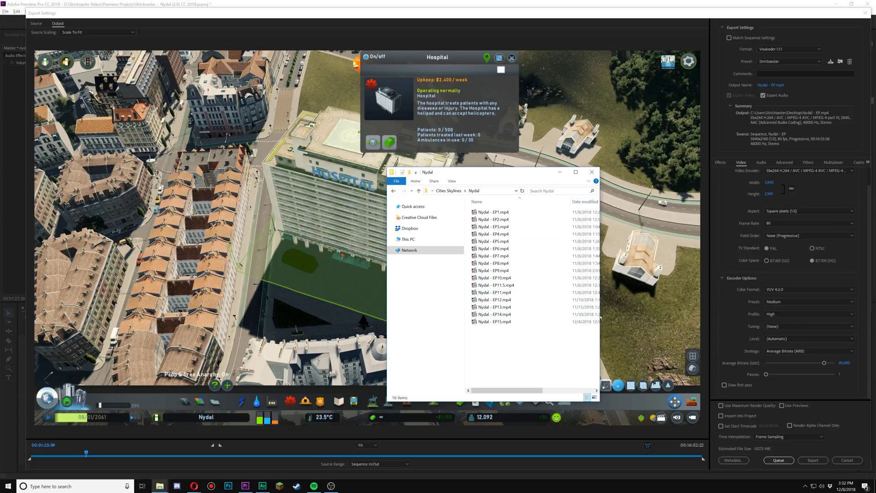
{"action": "left_click_drag", "start_coordinate": [601, 315], "coordinate": [758, 319]}
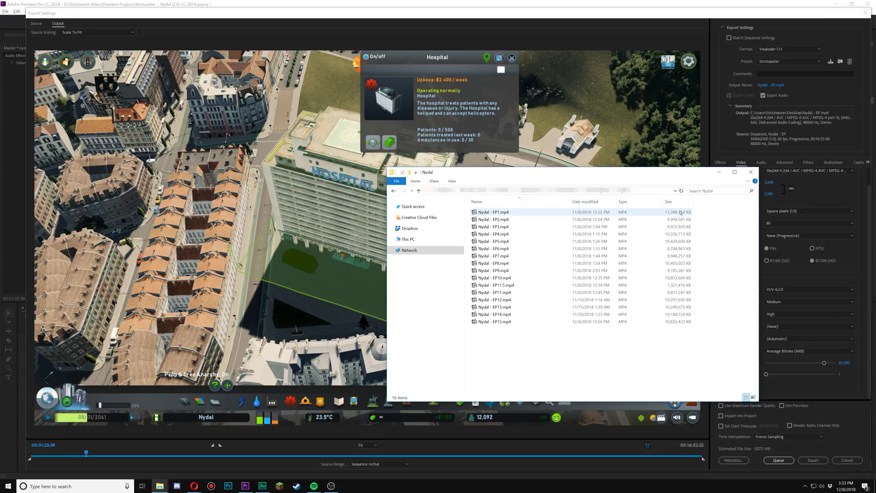
{"action": "left_click", "coordinate": [689, 248]}
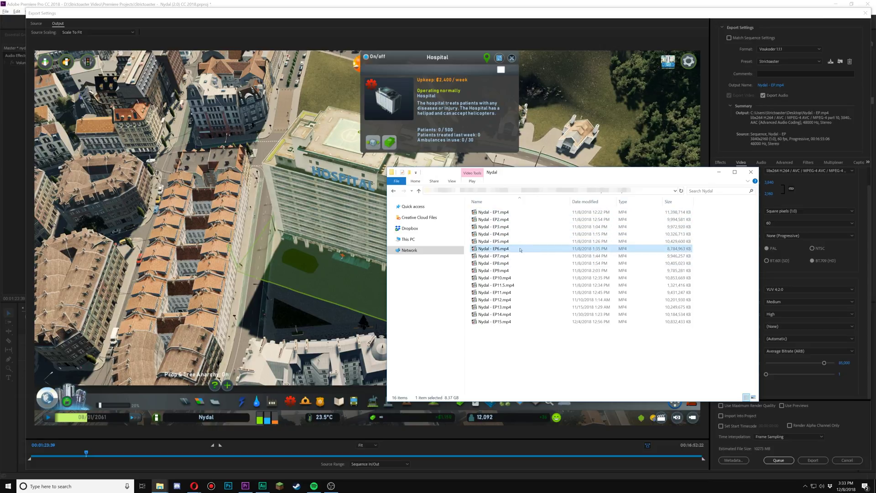
Check the length, resolution and bitrate in the file properties of Nydal - EP6.mp4 and close the properties
{"action": "right_click", "coordinate": [520, 250]}
{"action": "left_click", "coordinate": [548, 363]}
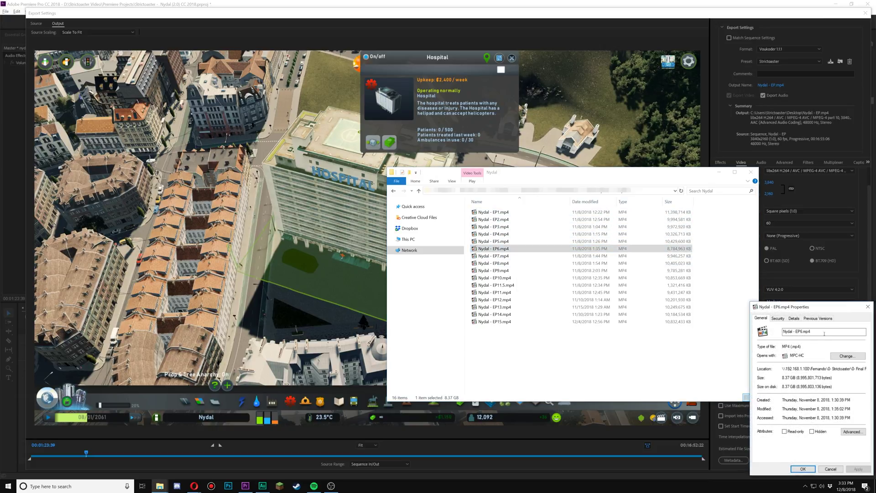
{"action": "left_click", "coordinate": [793, 318]}
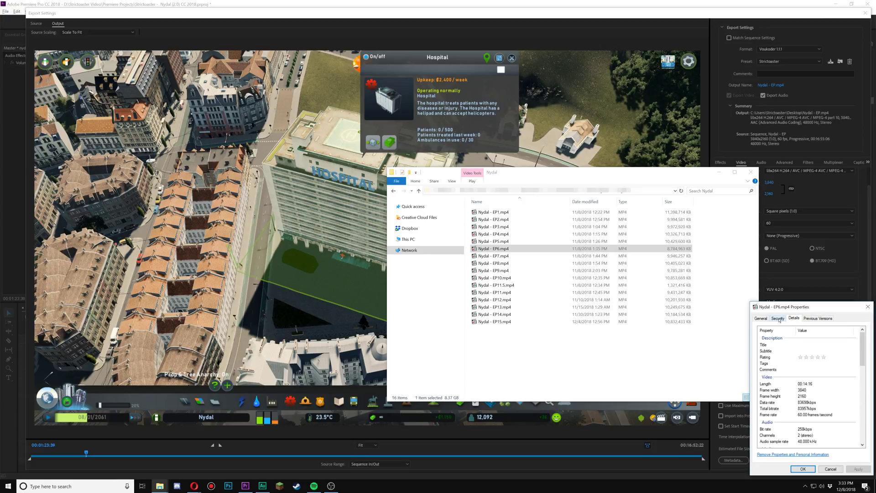
{"action": "left_click", "coordinate": [869, 307]}
Compare the file sizes of the Nydal renders, including Nydal - EP15.mp4, and clear the File Explorer windows from view
{"action": "left_click", "coordinate": [680, 321]}
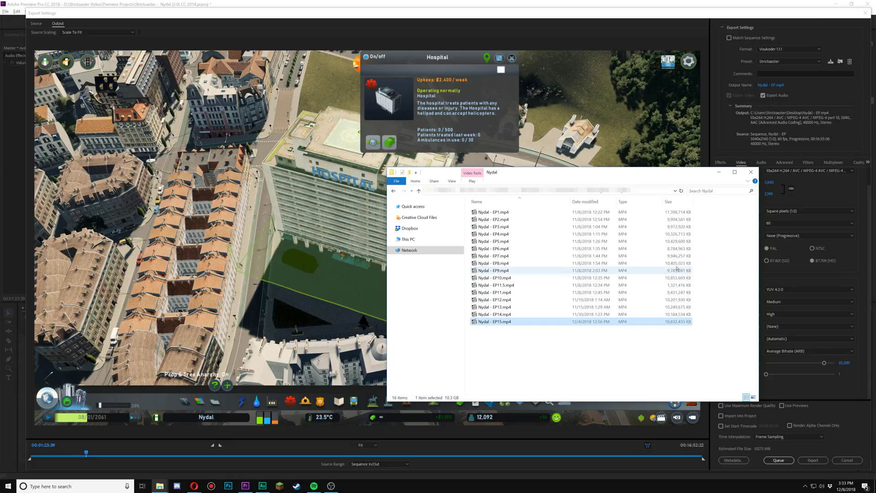
{"action": "left_click_drag", "start_coordinate": [698, 203], "coordinate": [567, 357]}
{"action": "left_click", "coordinate": [567, 358]}
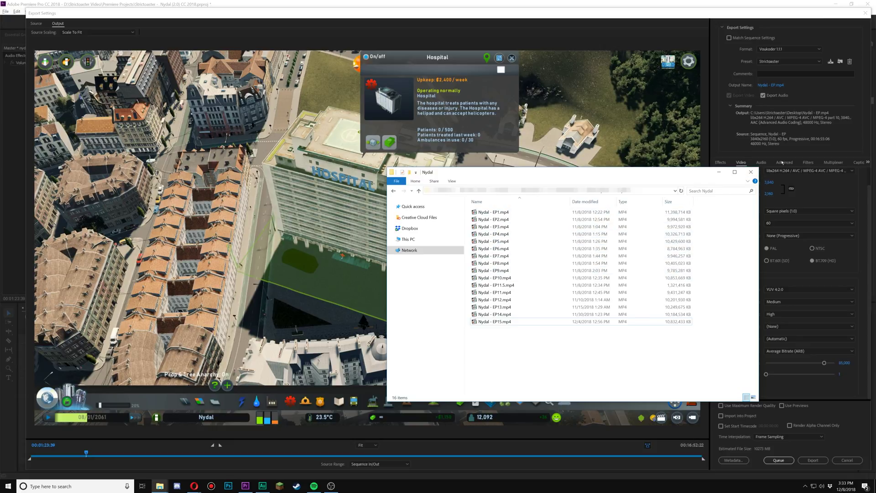
{"action": "left_click", "coordinate": [752, 172]}
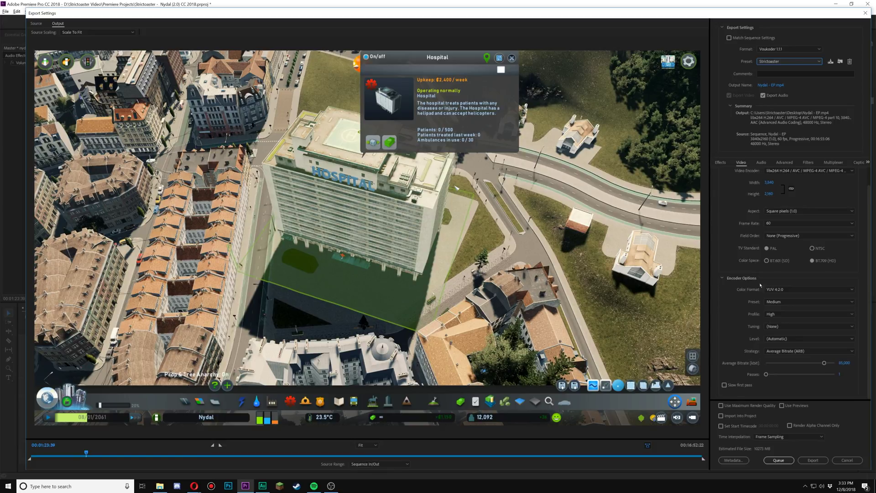
{"action": "left_click", "coordinate": [160, 485]}
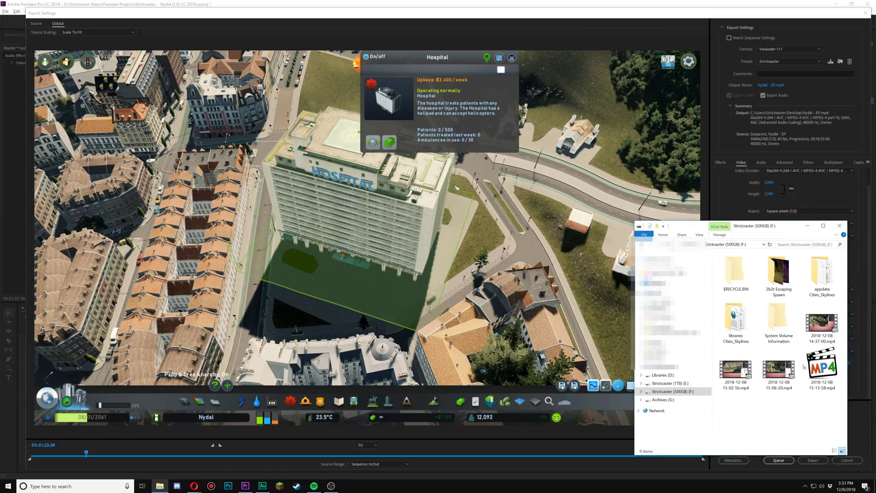
{"action": "left_click", "coordinate": [807, 225]}
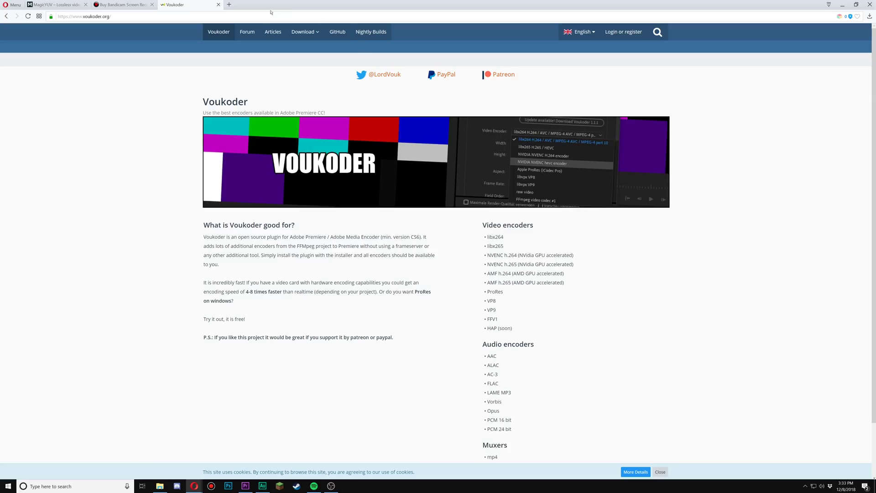
Review the supported video encoders, audio encoders and muxers on the Voukoder website in the browser, and return to Premiere Pro's export settings
{"action": "mouse_move", "coordinate": [301, 33]}
{"action": "scroll", "coordinate": [381, 247], "scroll_direction": "down", "scroll_amount": 2}
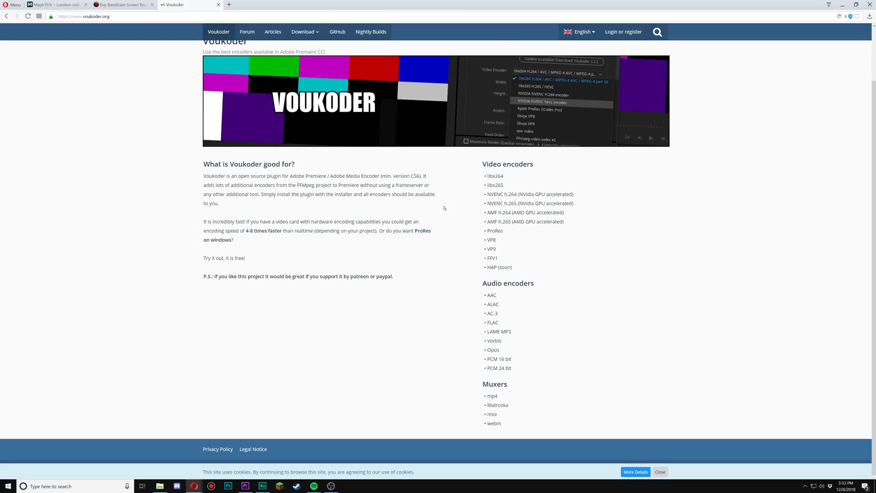
{"action": "left_click", "coordinate": [842, 6]}
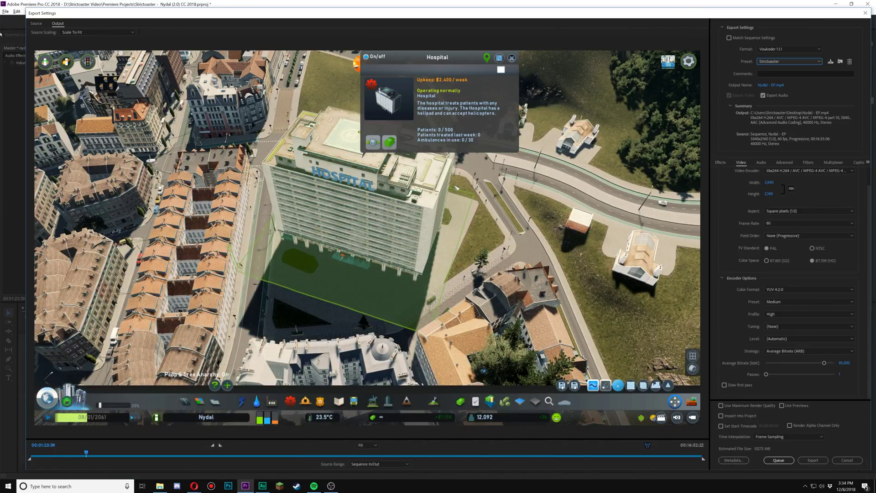